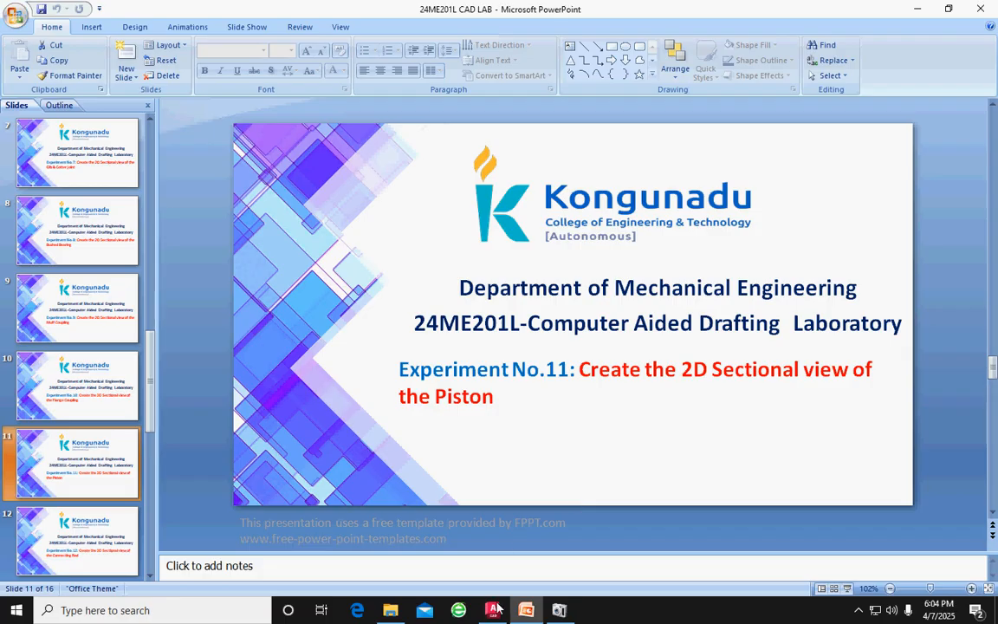
Switch to AutoCAD and make Gib and Cotter the current layer
{"action": "left_click", "coordinate": [493, 609]}
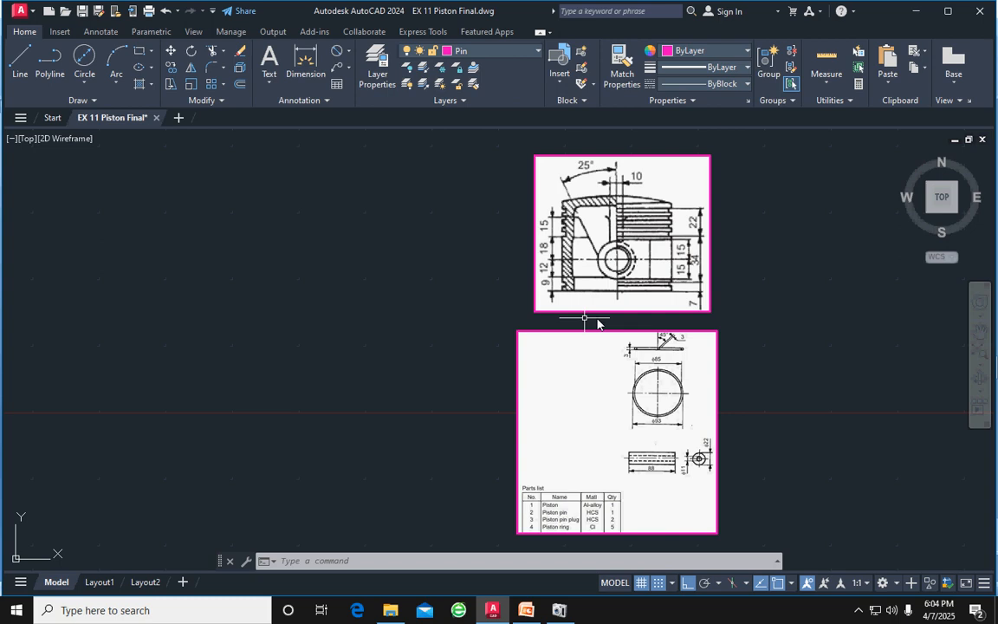
{"action": "scroll", "coordinate": [661, 381], "scroll_direction": "up", "scroll_amount": 2}
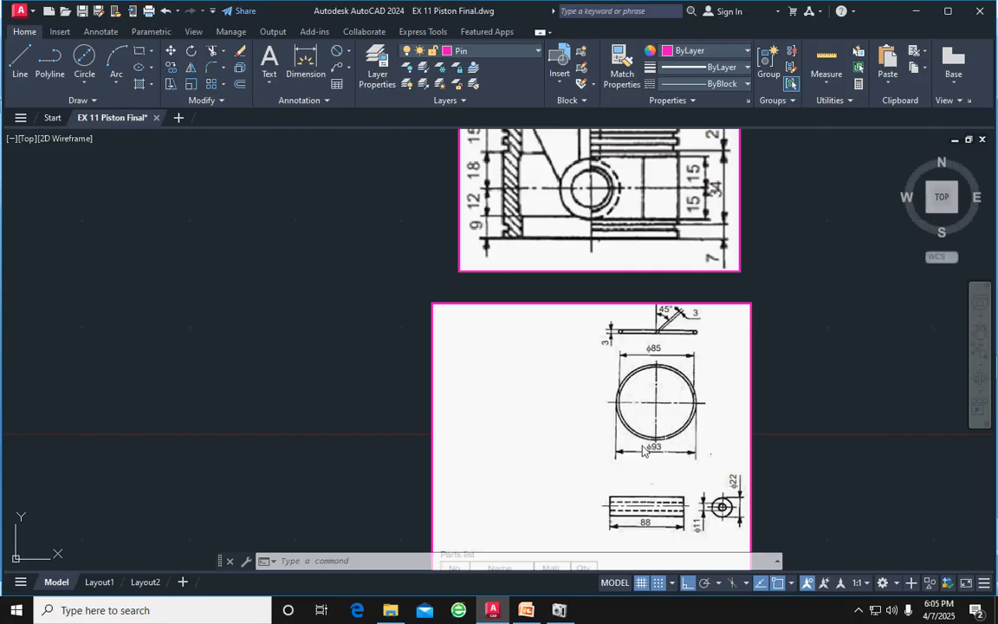
{"action": "mouse_move", "coordinate": [412, 390]}
{"action": "middle_mouse_down"}
{"action": "mouse_move", "coordinate": [528, 412]}
{"action": "mouse_move", "coordinate": [456, 413]}
{"action": "mouse_move", "coordinate": [437, 425]}
{"action": "middle_mouse_up"}
{"action": "scroll", "coordinate": [329, 327], "scroll_direction": "down", "scroll_amount": 2}
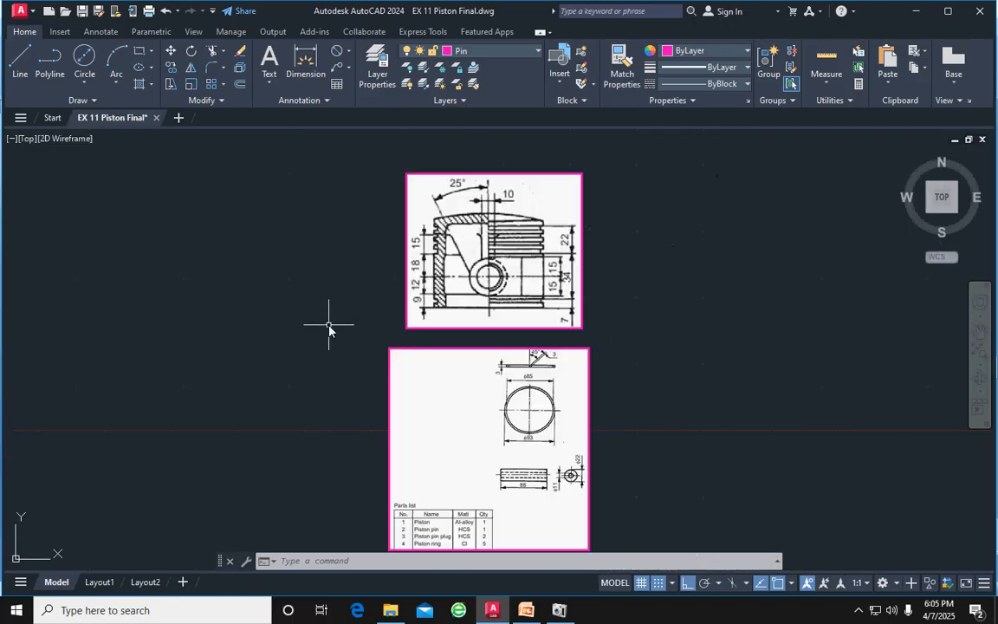
{"action": "middle_click_drag", "start_coordinate": [263, 339], "coordinate": [518, 311]}
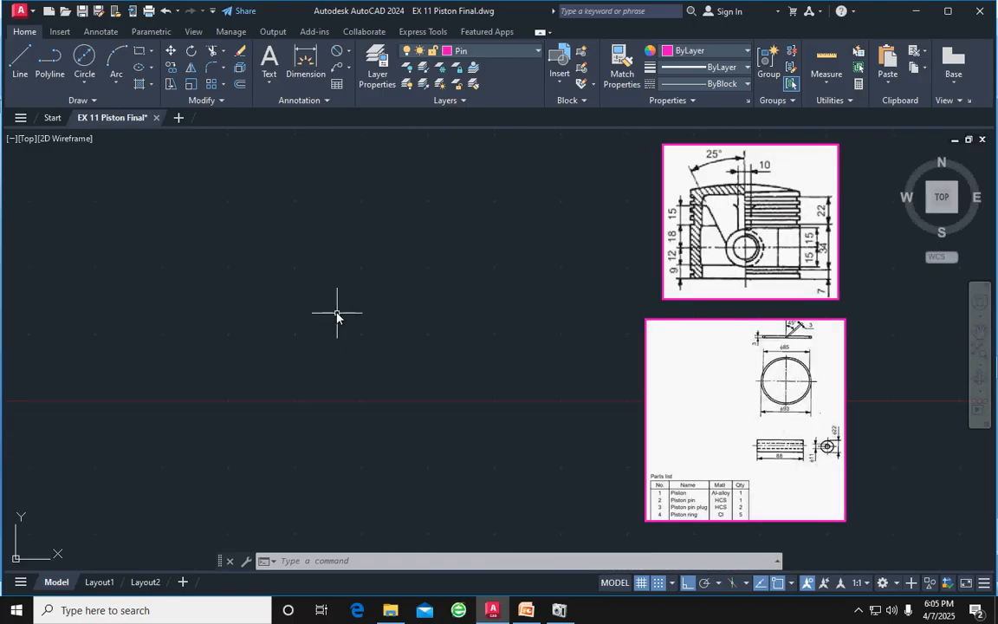
{"action": "left_click", "coordinate": [16, 68]}
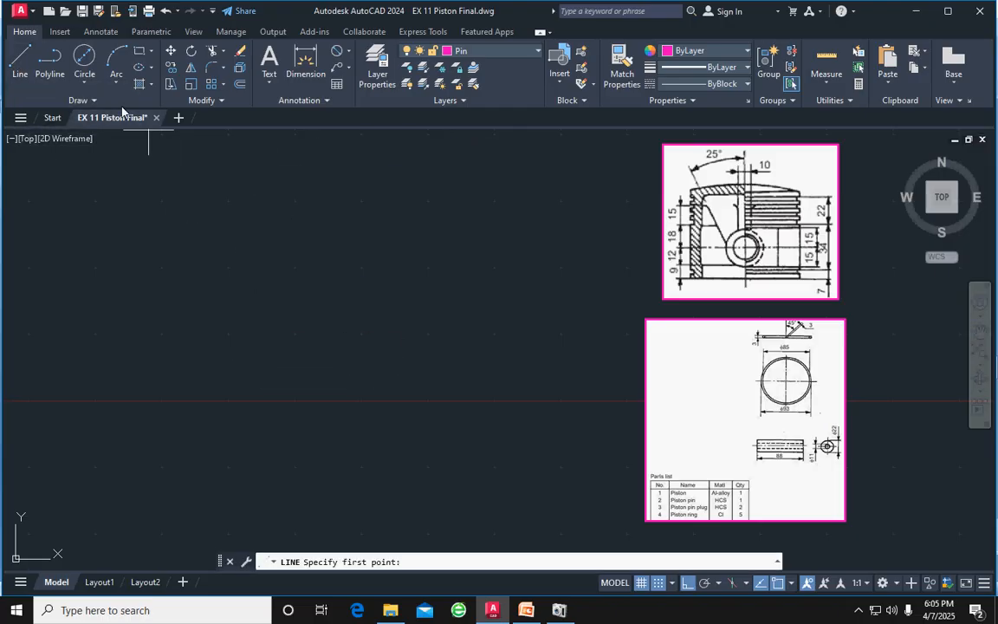
{"action": "left_click", "coordinate": [518, 54]}
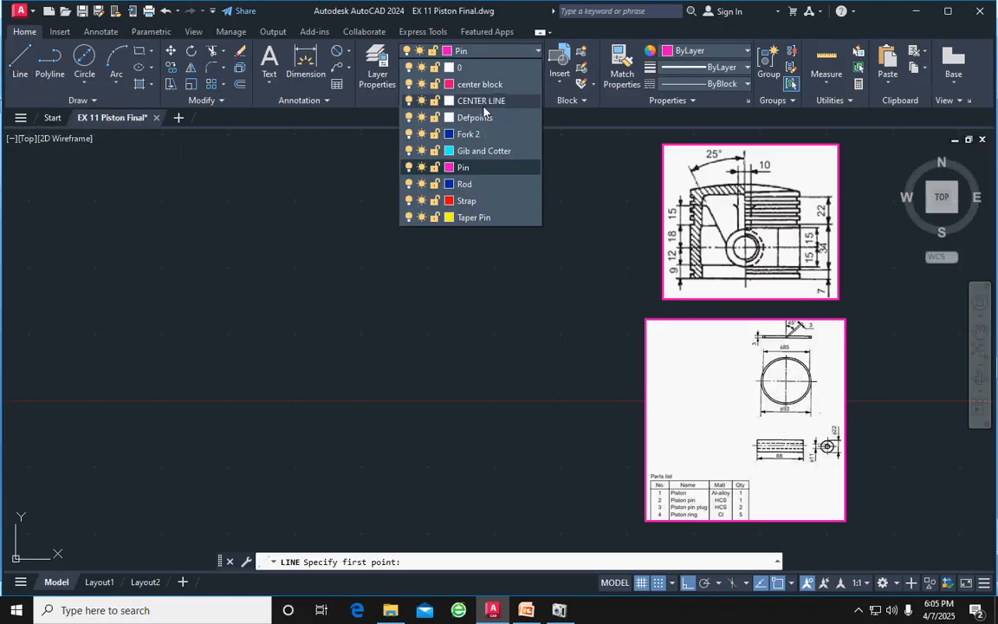
{"action": "left_click", "coordinate": [463, 152]}
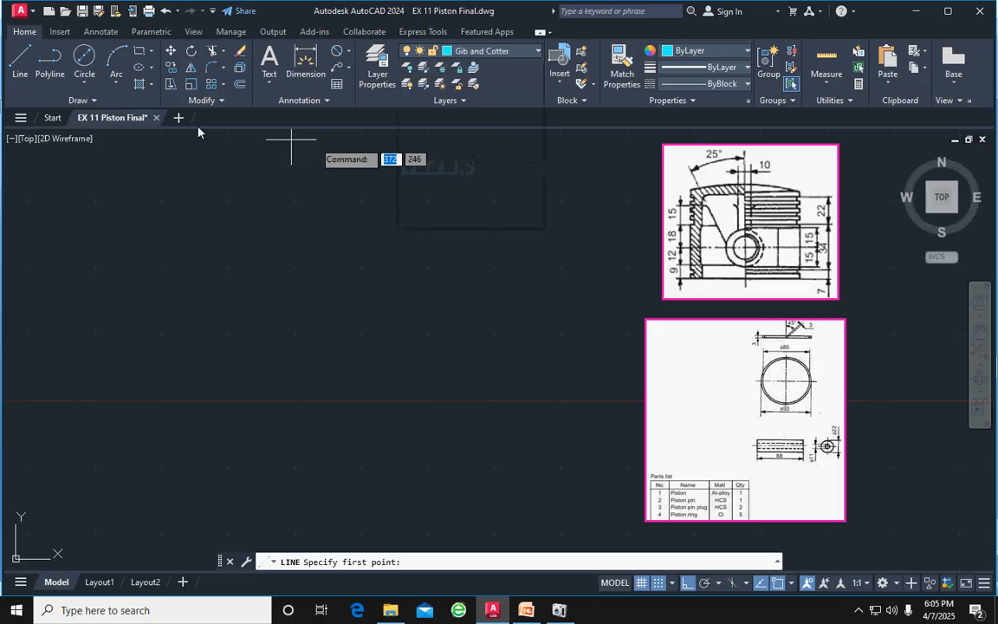
Draw the piston outline's 93 mm horizontal bottom edge and 63 mm vertical right edge in the empty area beside the reference images
{"action": "left_click", "coordinate": [22, 66]}
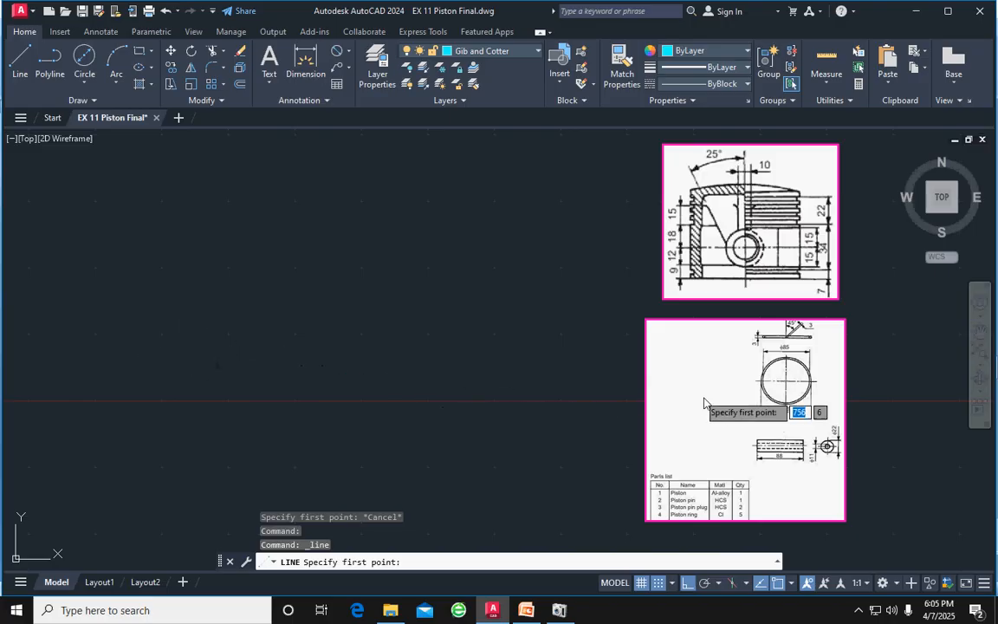
{"action": "scroll", "coordinate": [719, 400], "scroll_direction": "up", "scroll_amount": 2}
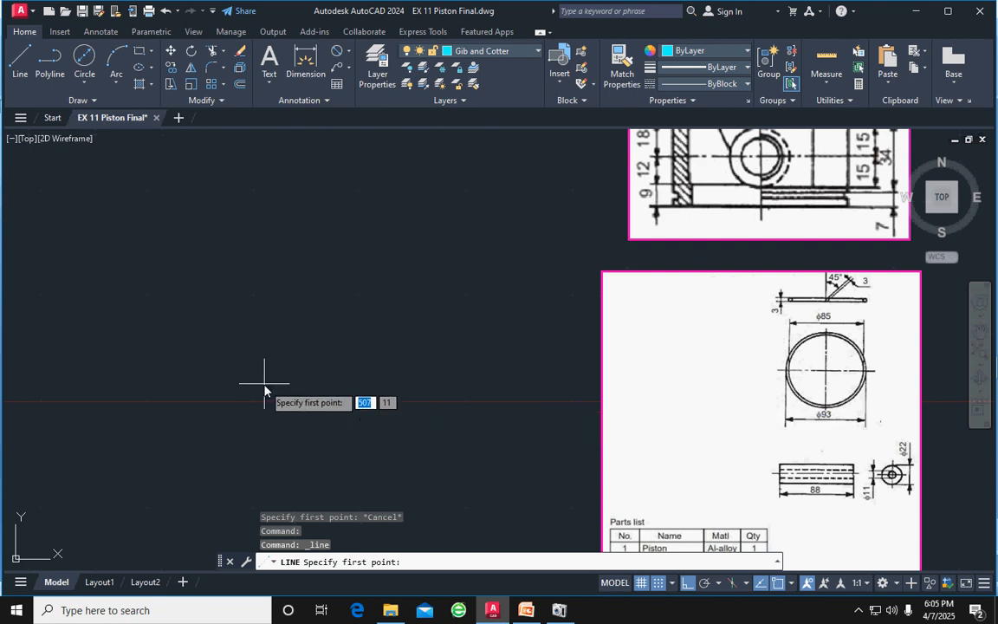
{"action": "scroll", "coordinate": [265, 383], "scroll_direction": "down", "scroll_amount": 2}
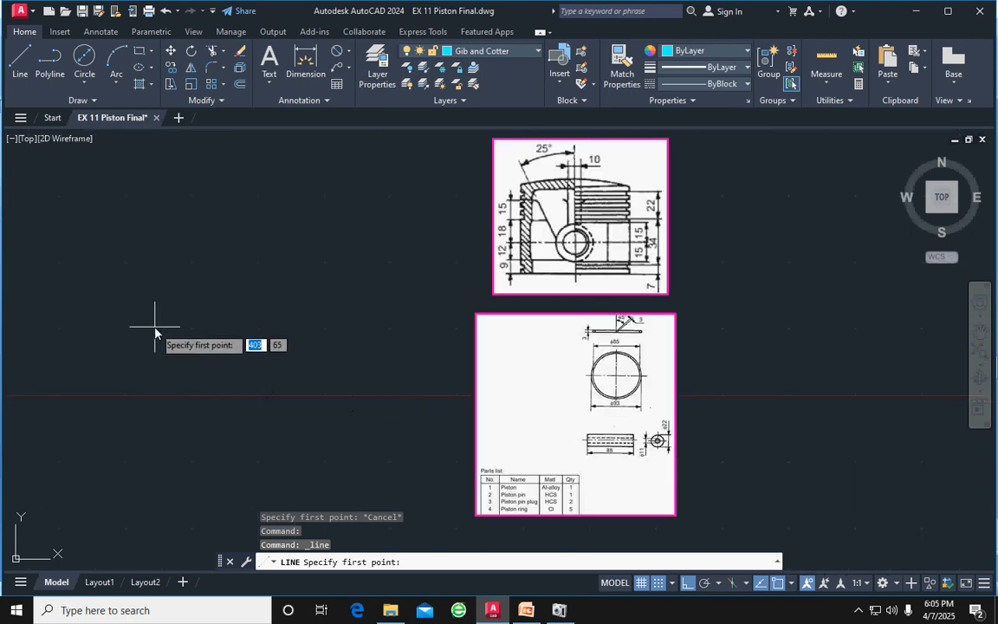
{"action": "middle_click_drag", "start_coordinate": [152, 327], "coordinate": [299, 303]}
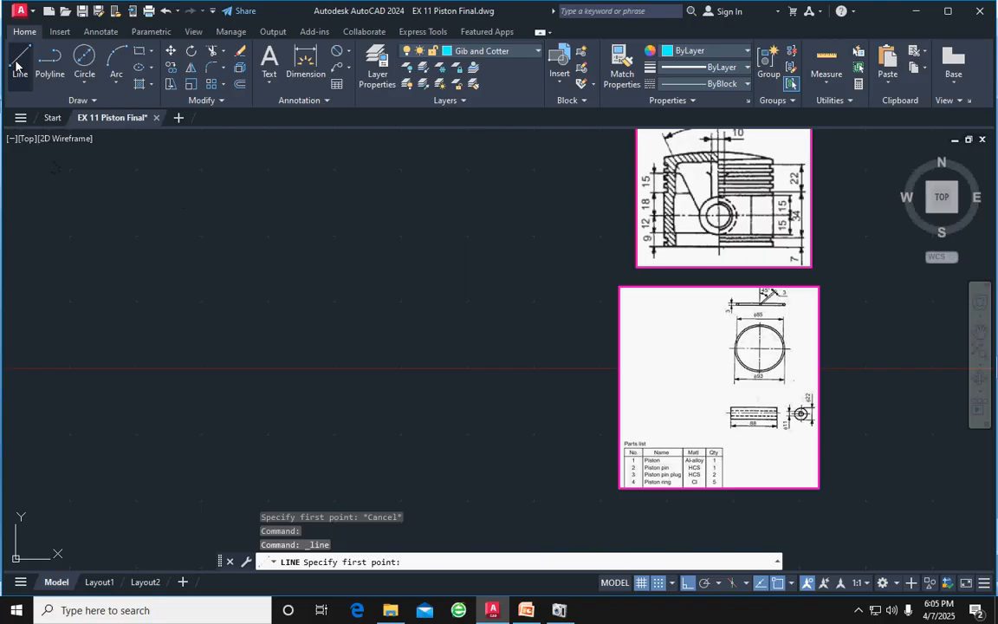
{"action": "left_click", "coordinate": [174, 338]}
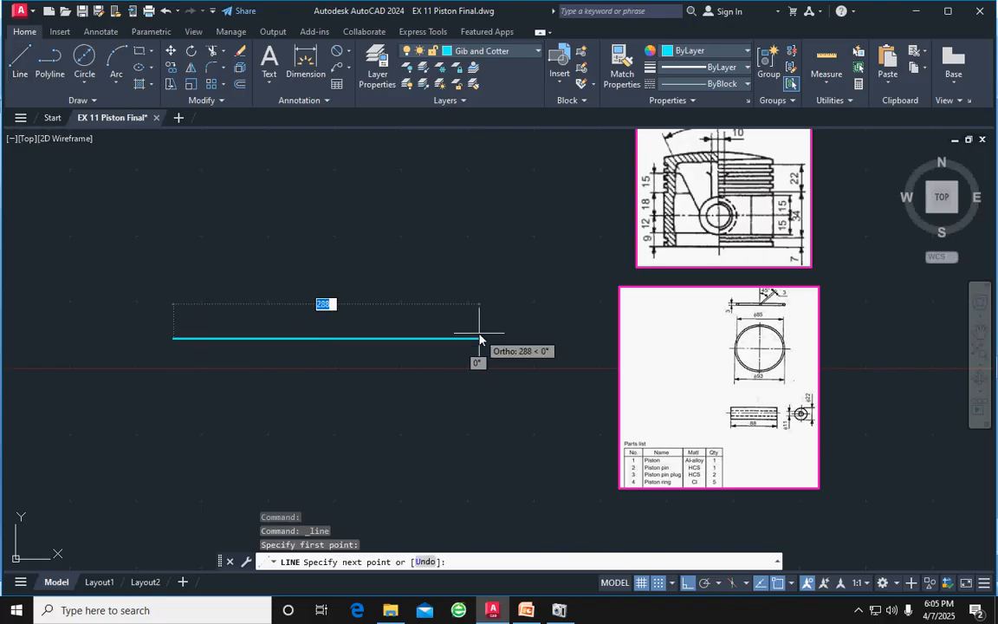
{"action": "type", "text": "93"}
{"action": "key", "text": "Return"}
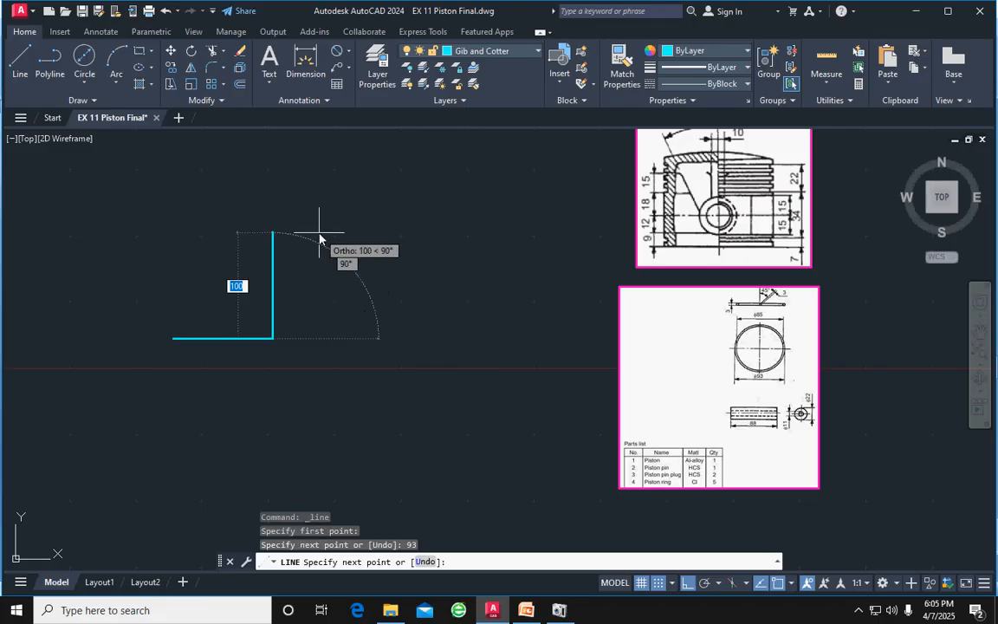
{"action": "middle_click_drag", "start_coordinate": [354, 258], "coordinate": [285, 267]}
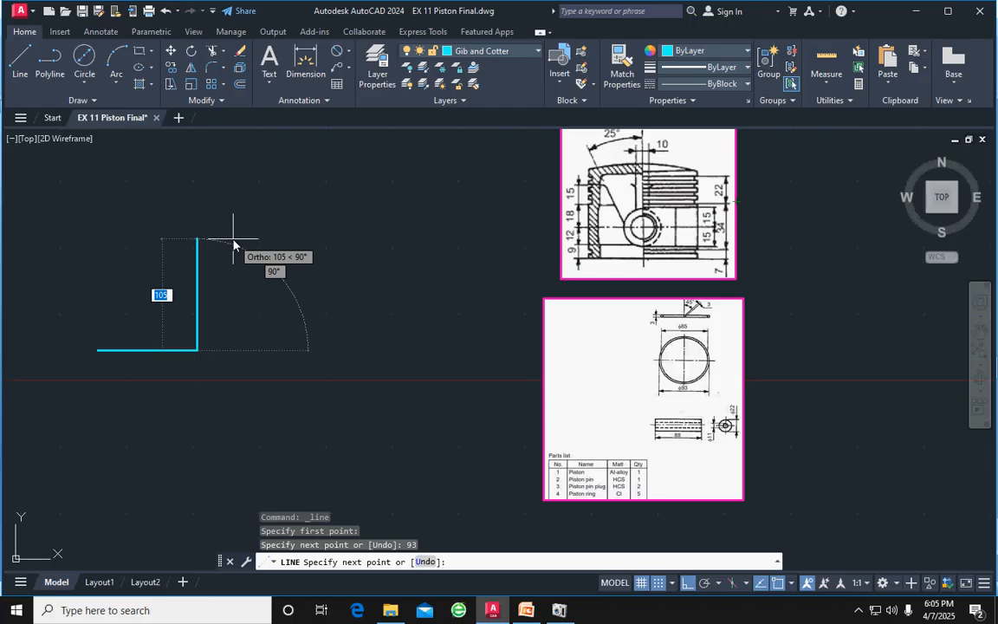
{"action": "type", "text": "63"}
{"action": "key", "text": "Return"}
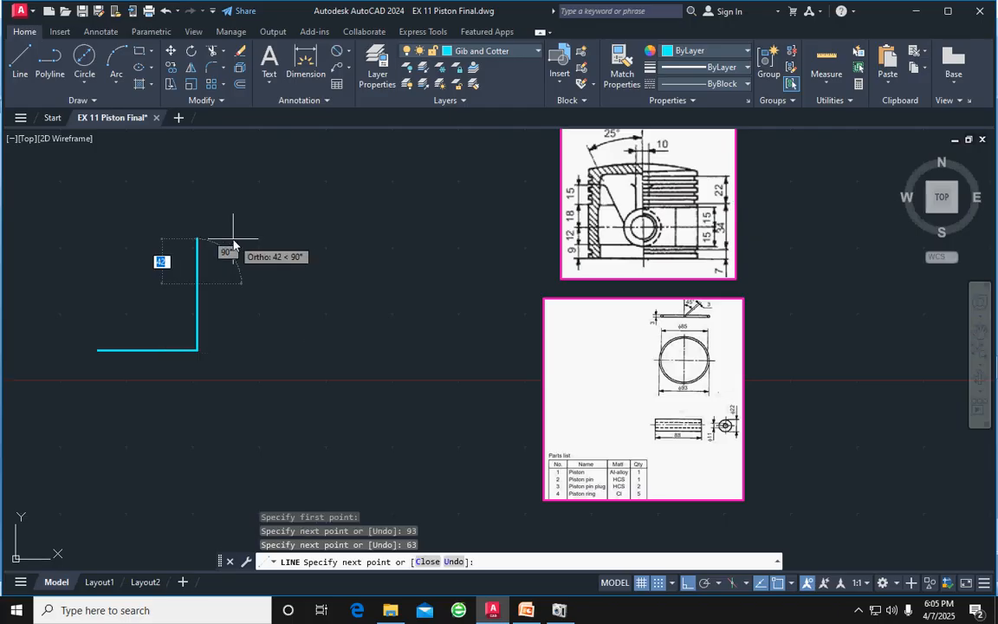
Complete the rectangular piston outline with a 93 mm top edge and a 63 mm left edge
{"action": "middle_click_drag", "start_coordinate": [62, 263], "coordinate": [271, 272]}
{"action": "scroll", "coordinate": [273, 273], "scroll_direction": "up", "scroll_amount": 4}
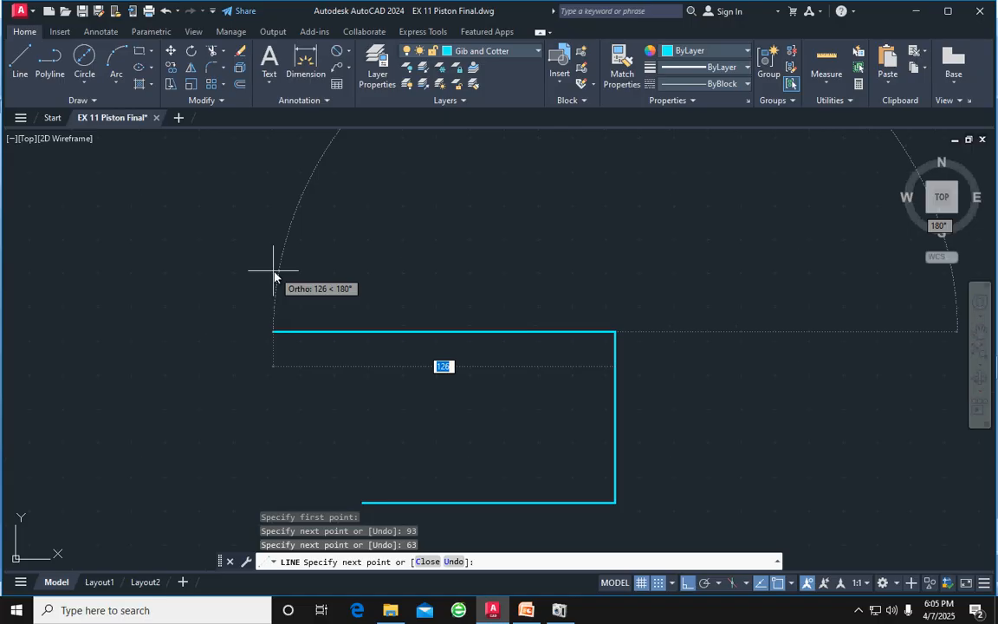
{"action": "scroll", "coordinate": [274, 275], "scroll_direction": "down", "scroll_amount": 4}
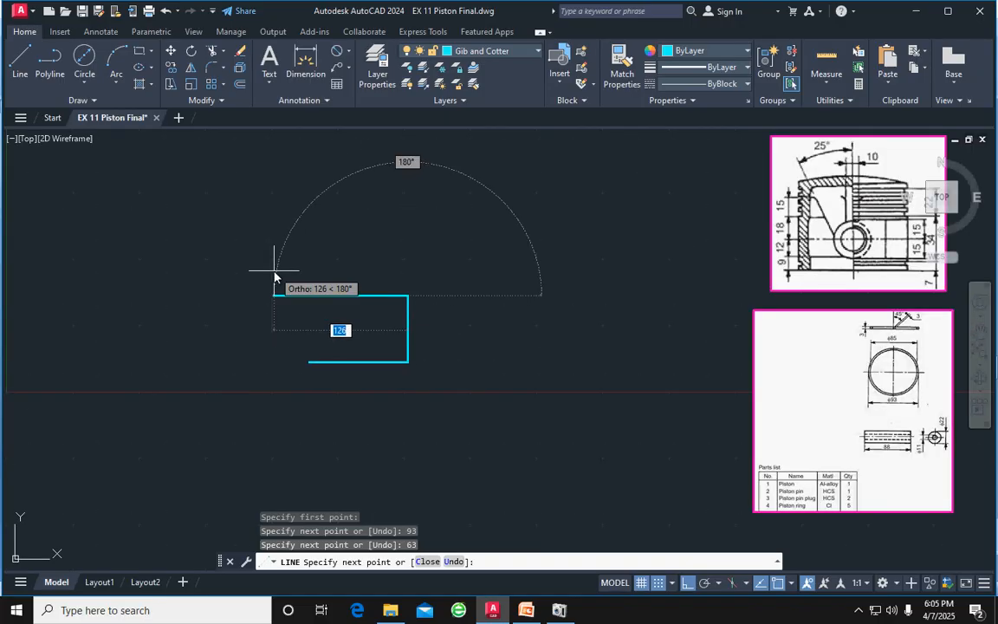
{"action": "type", "text": "93"}
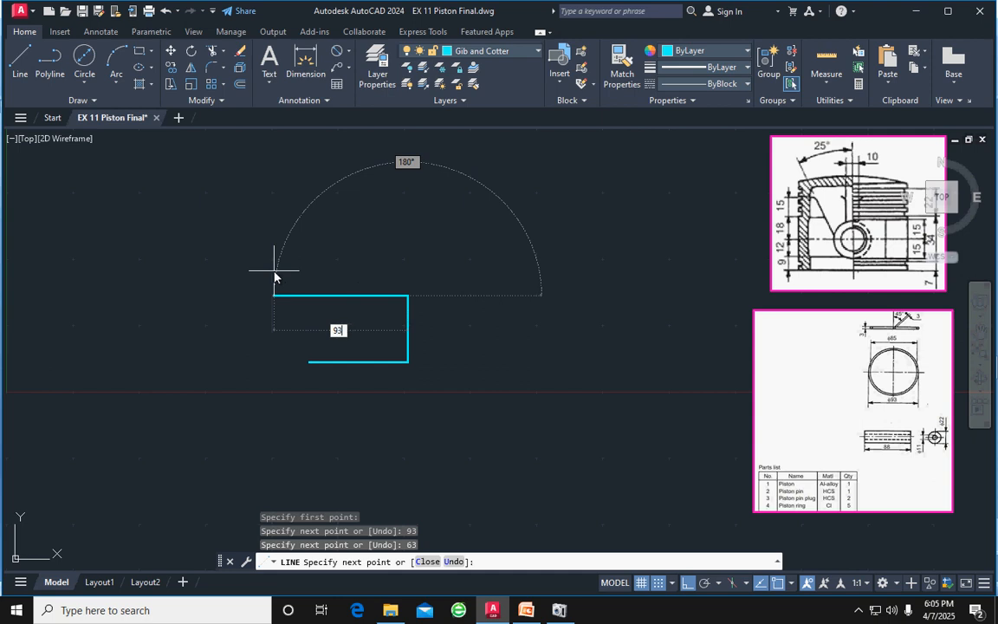
{"action": "key", "text": "Return"}
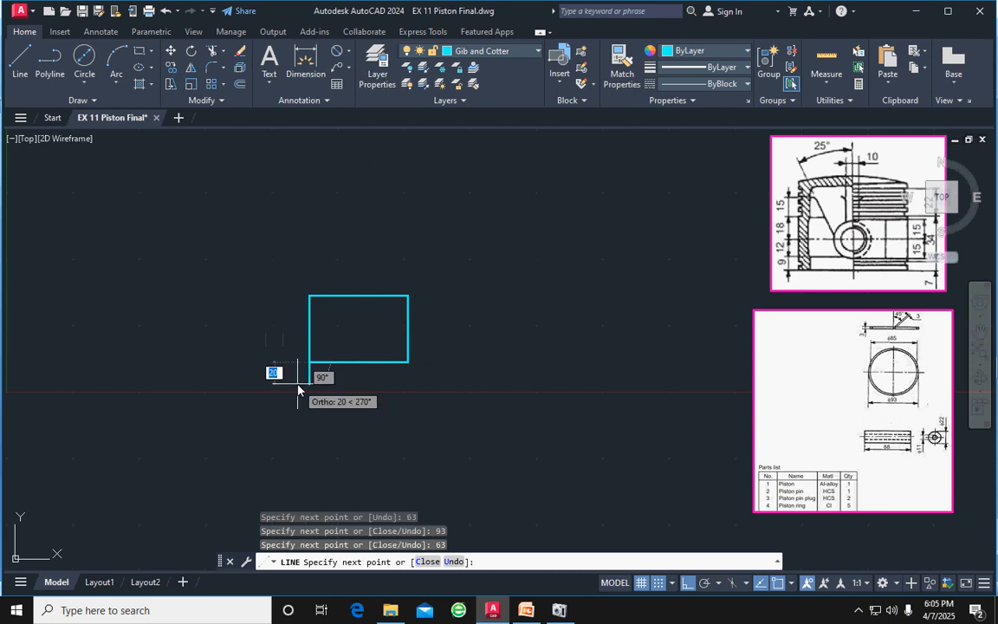
{"action": "key", "text": "Return"}
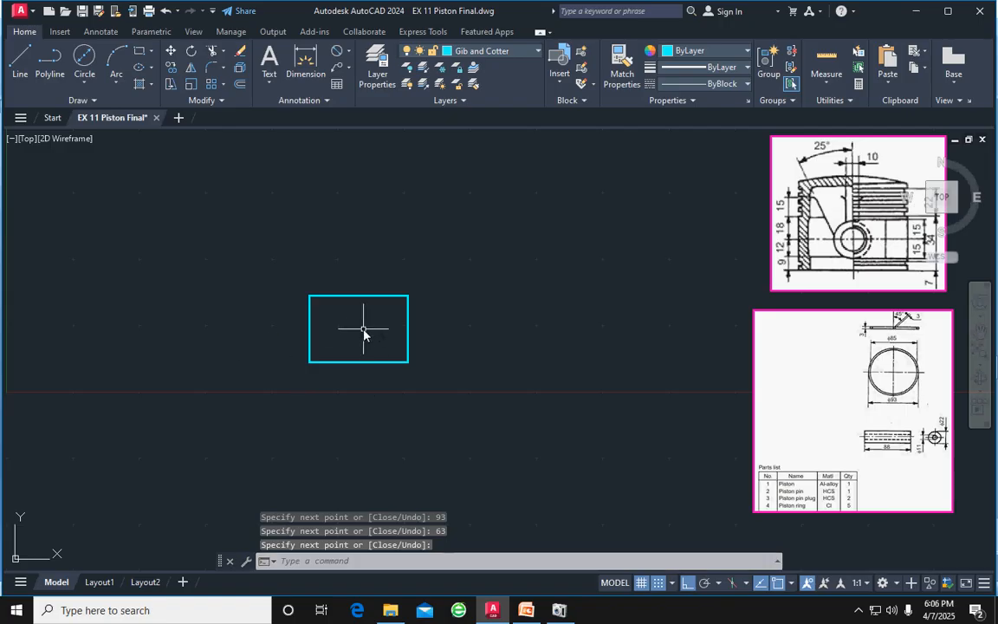
Move the whole rectangle horizontally closer to the reference images, using its lower right corner as base point
{"action": "mouse_move", "coordinate": [459, 388]}
{"action": "left_mouse_down"}
{"action": "mouse_move", "coordinate": [401, 278]}
{"action": "mouse_move", "coordinate": [218, 378]}
{"action": "mouse_move", "coordinate": [223, 390]}
{"action": "left_mouse_up"}
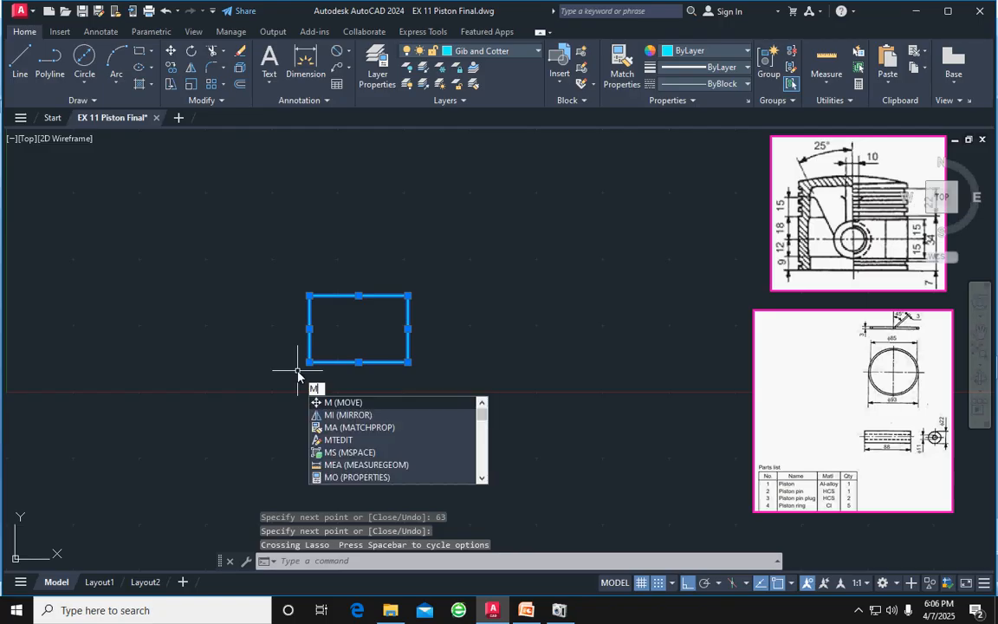
{"action": "key", "text": "Return"}
{"action": "left_click", "coordinate": [407, 362]}
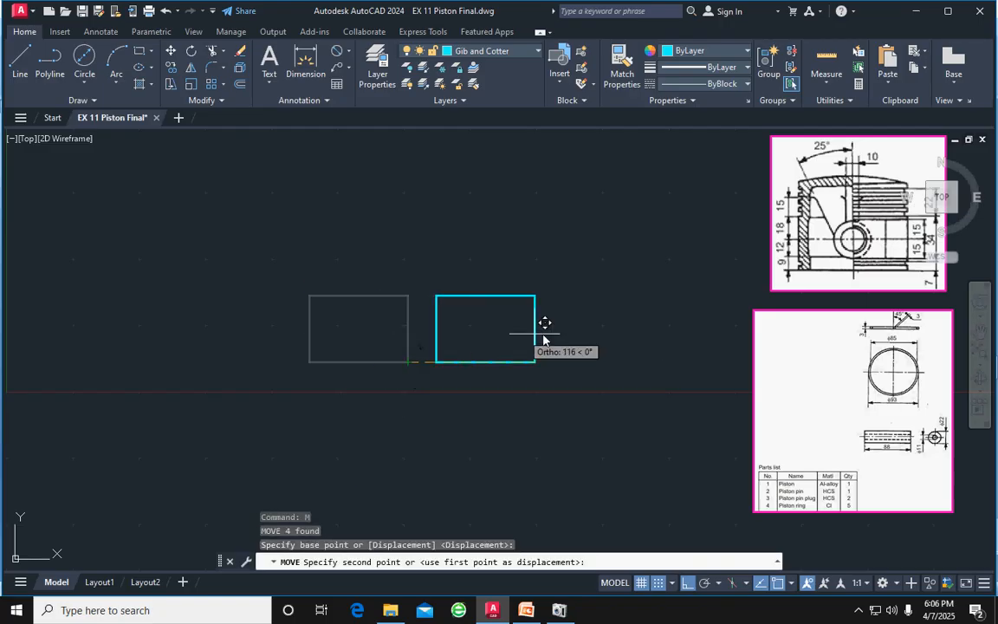
{"action": "left_click", "coordinate": [626, 332]}
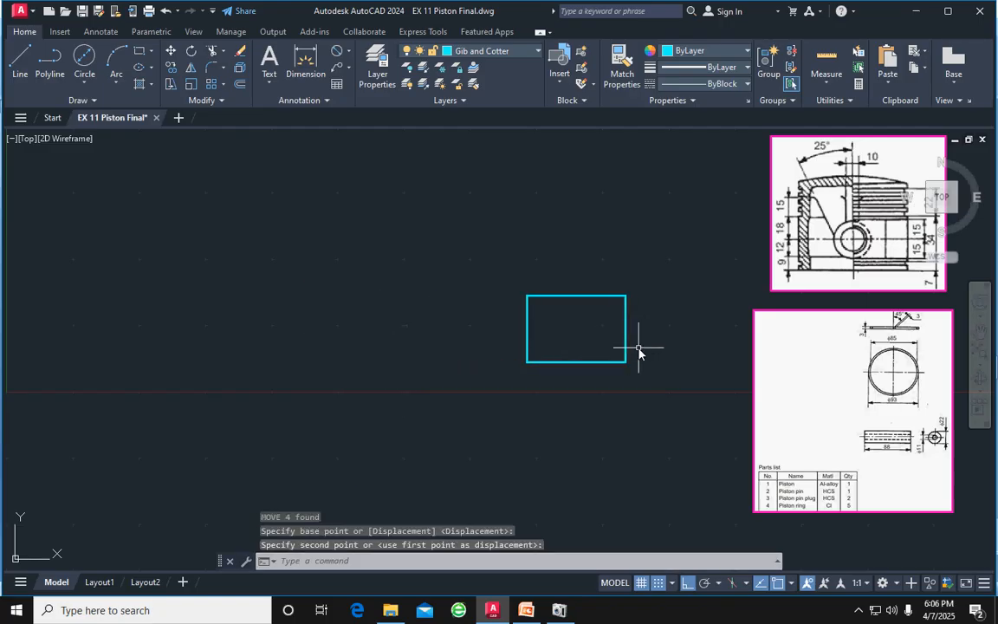
Make layer 0 current and draw a horizontal line through the rectangle's mid-height, extending beyond both sides
{"action": "scroll", "coordinate": [656, 344], "scroll_direction": "up", "scroll_amount": 2}
{"action": "mouse_move", "coordinate": [656, 344]}
{"action": "middle_mouse_down"}
{"action": "mouse_move", "coordinate": [357, 401]}
{"action": "mouse_move", "coordinate": [378, 410]}
{"action": "middle_mouse_up"}
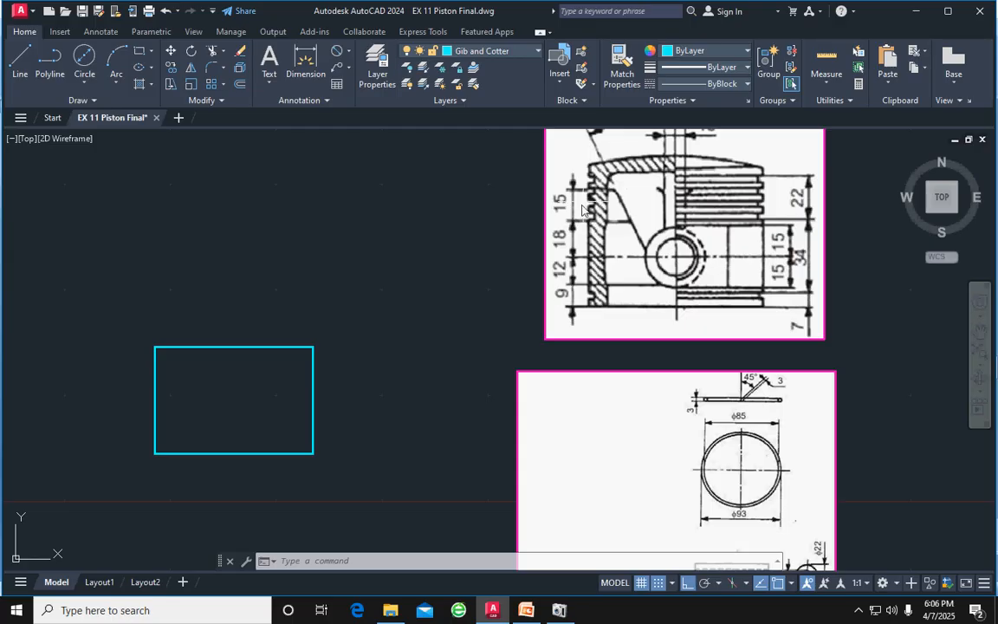
{"action": "middle_click_drag", "start_coordinate": [358, 276], "coordinate": [394, 296]}
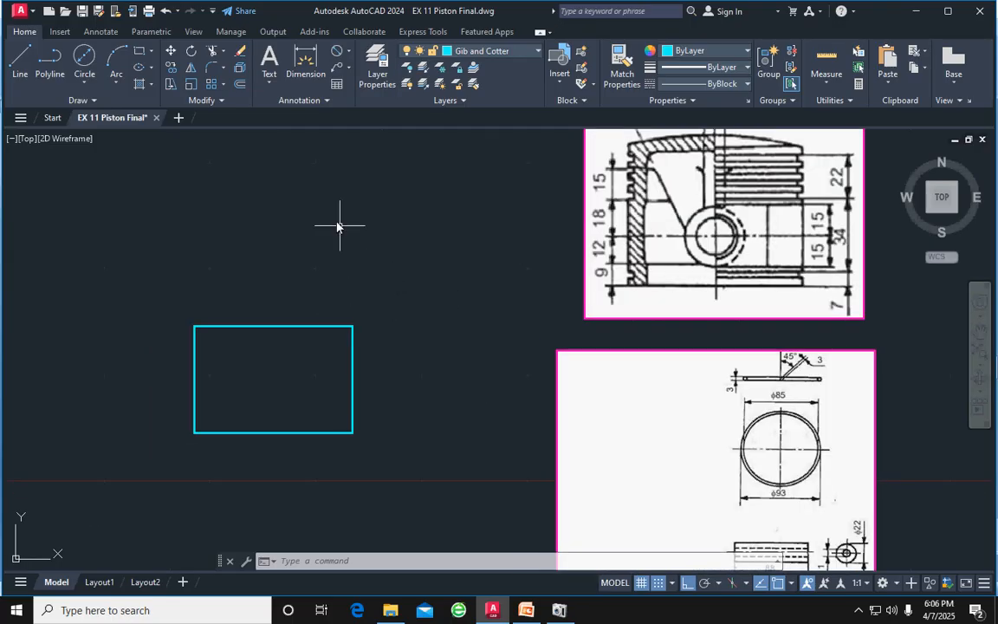
{"action": "left_click", "coordinate": [495, 53]}
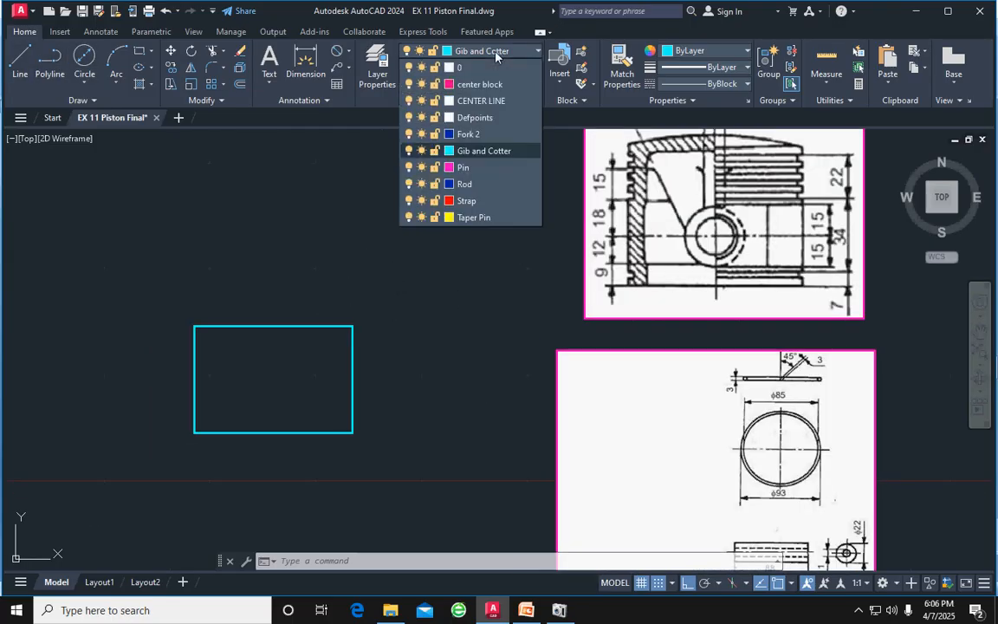
{"action": "left_click", "coordinate": [433, 69]}
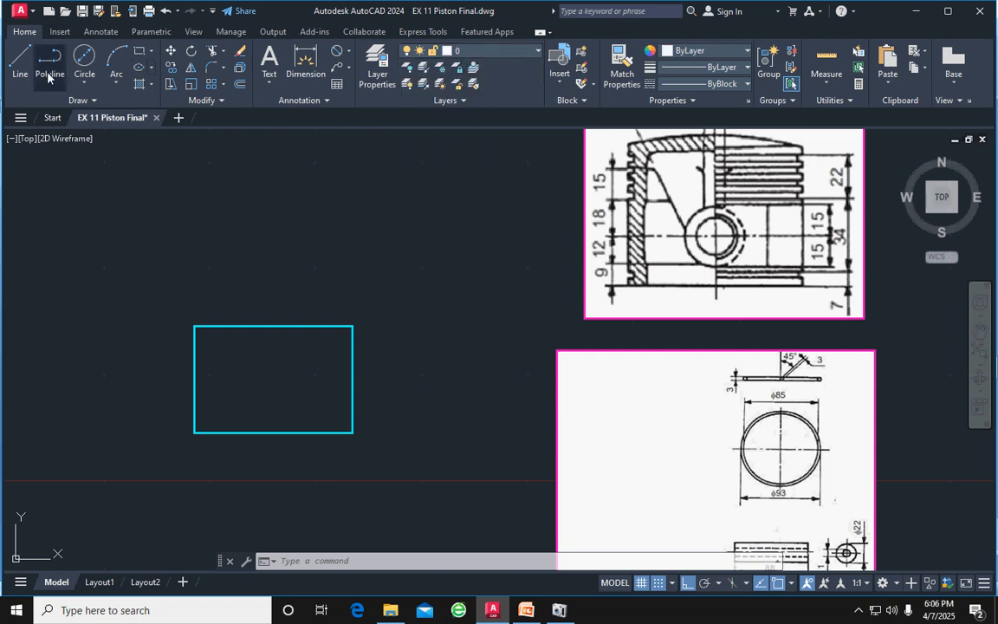
{"action": "left_click", "coordinate": [20, 61]}
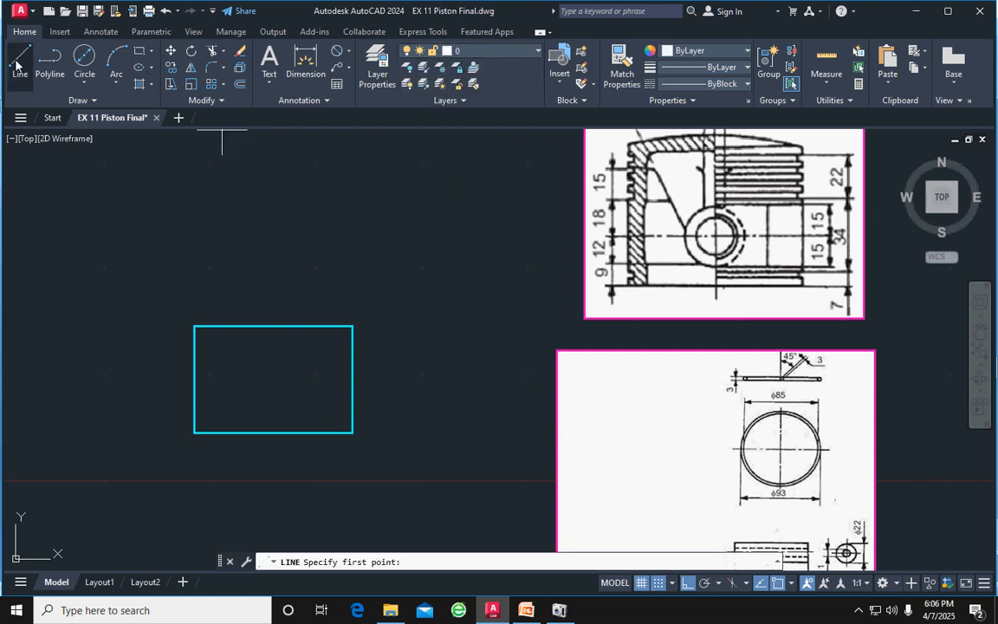
{"action": "left_click", "coordinate": [152, 379]}
{"action": "left_click", "coordinate": [421, 379]}
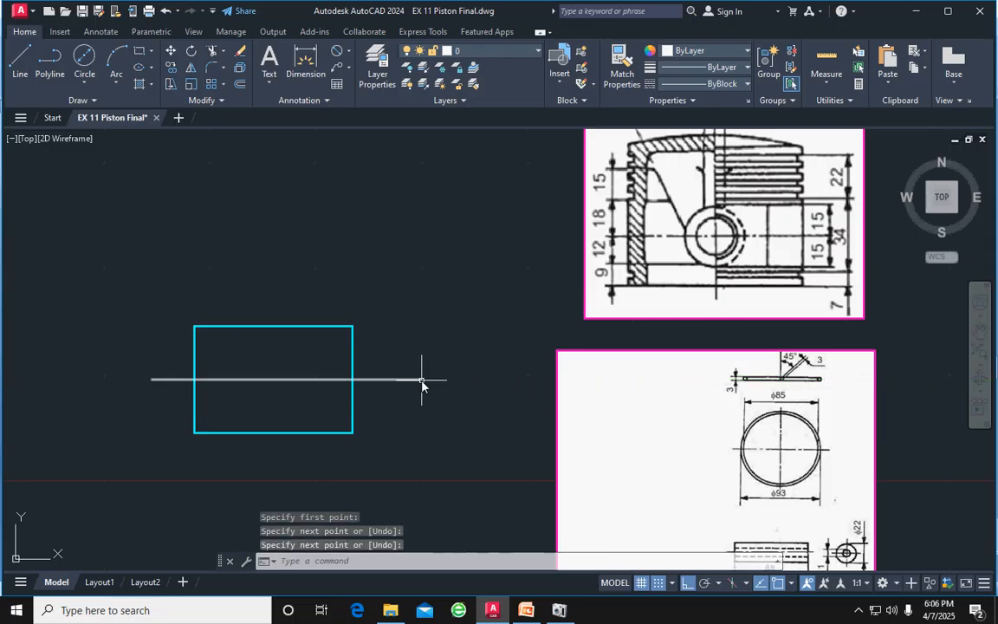
Draw a vertical line through the middle of the rectangle's width, extending above and below it
{"action": "left_click", "coordinate": [15, 59]}
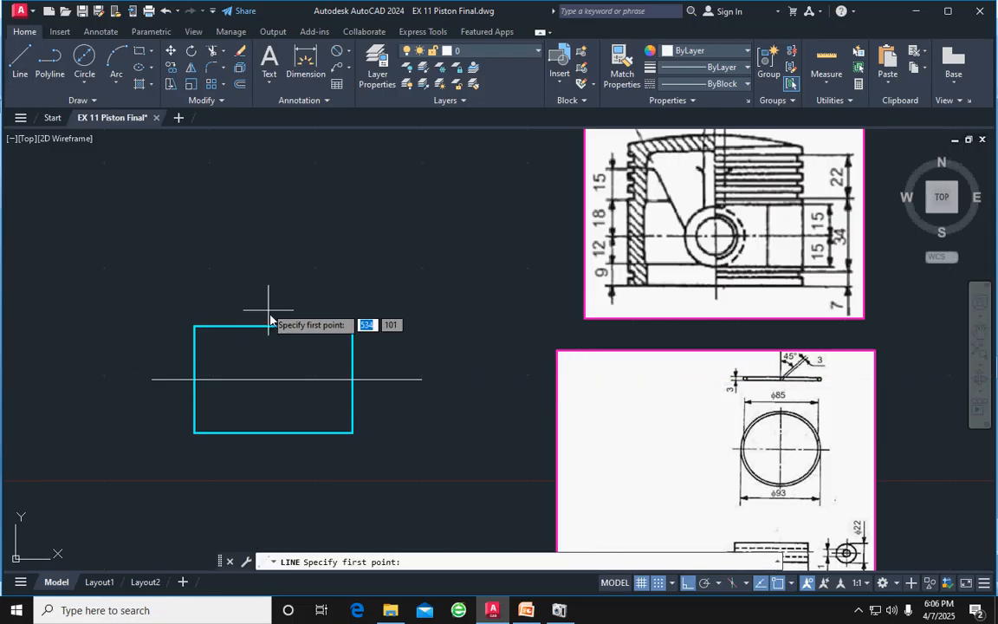
{"action": "left_click", "coordinate": [274, 261]}
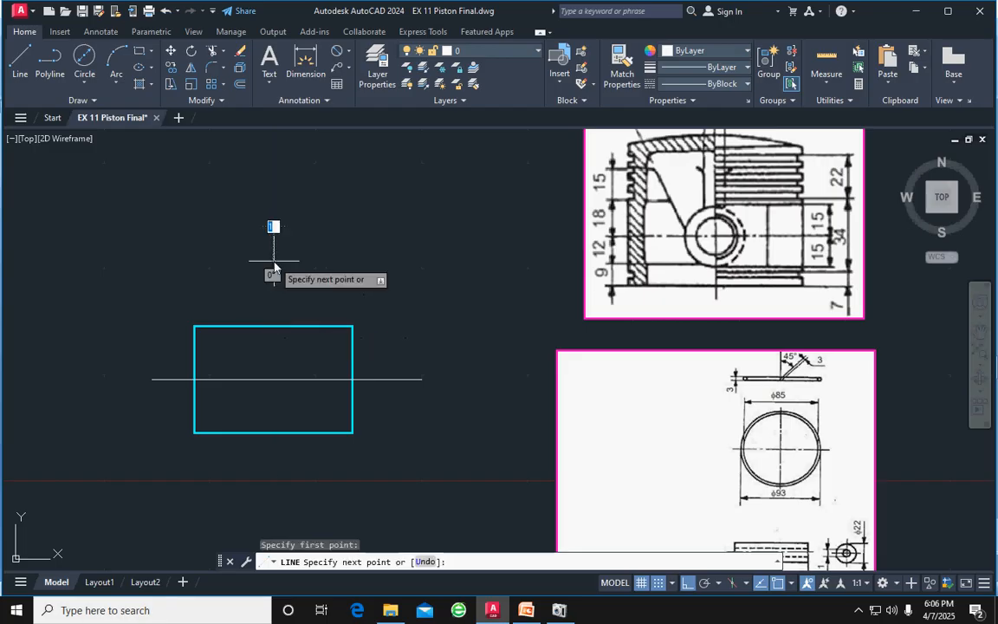
{"action": "left_click", "coordinate": [274, 485]}
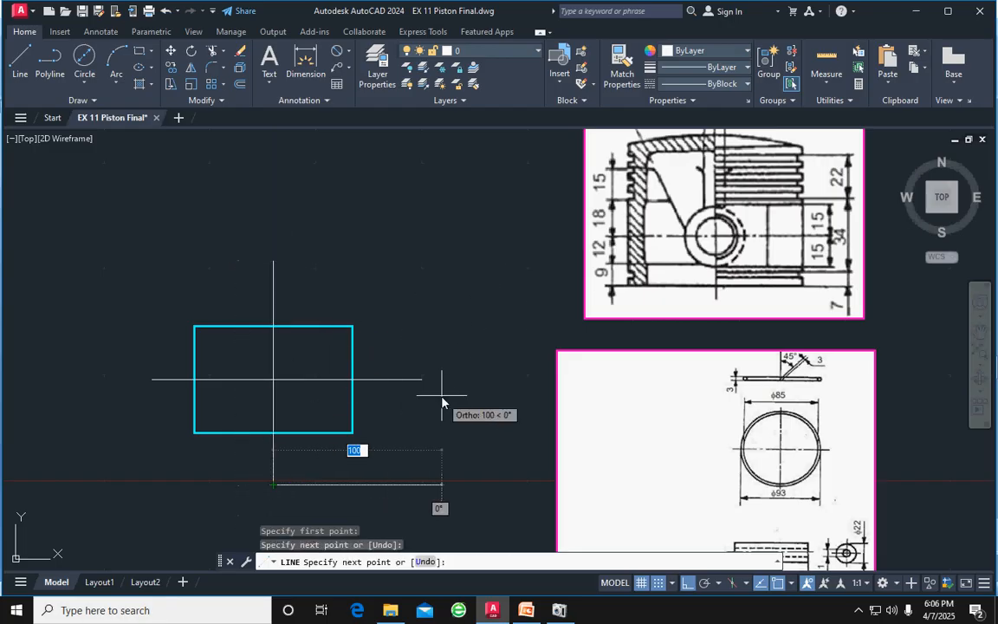
{"action": "key", "text": "Return"}
Set the linetype of both crossing axis lines to CENTER
{"action": "mouse_move", "coordinate": [285, 390]}
{"action": "left_mouse_down"}
{"action": "mouse_move", "coordinate": [252, 394]}
{"action": "mouse_move", "coordinate": [279, 381]}
{"action": "left_mouse_up"}
{"action": "left_click", "coordinate": [726, 84]}
{"action": "left_click", "coordinate": [712, 132]}
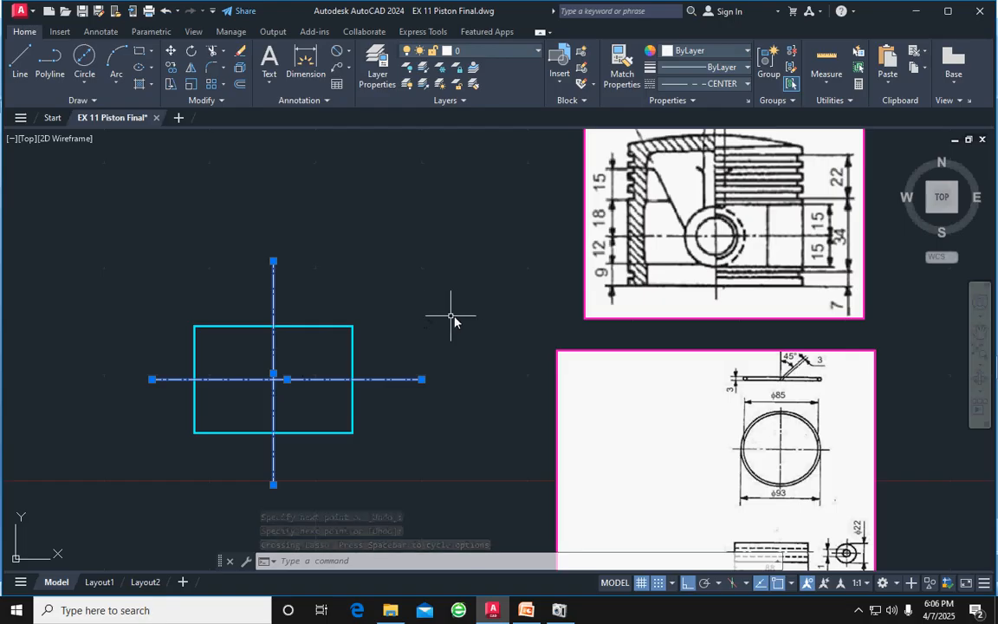
{"action": "mouse_move", "coordinate": [459, 319]}
{"action": "middle_mouse_down"}
{"action": "mouse_move", "coordinate": [448, 292]}
{"action": "mouse_move", "coordinate": [463, 304]}
{"action": "middle_mouse_up"}
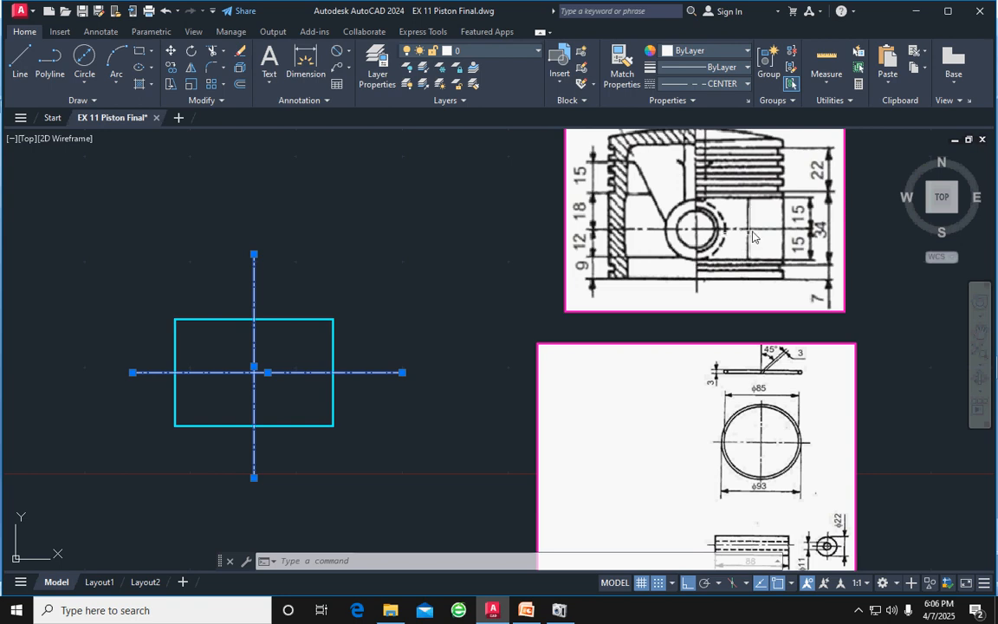
{"action": "middle_click_drag", "start_coordinate": [751, 236], "coordinate": [737, 247]}
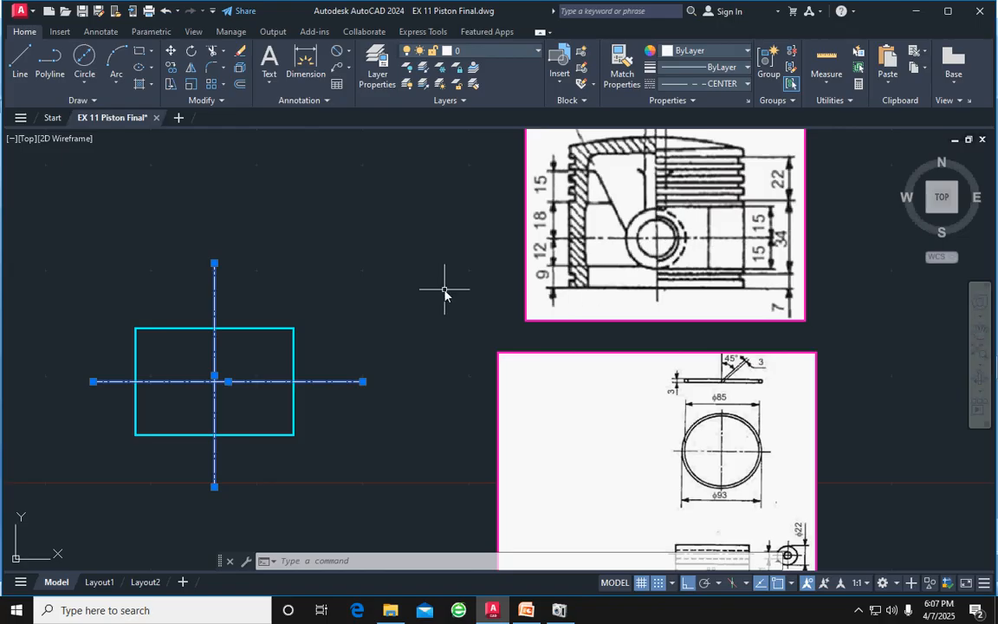
Offset the rectangle's bottom edge upward by 9
{"action": "key", "text": "Escape"}
{"action": "key", "text": "Escape"}
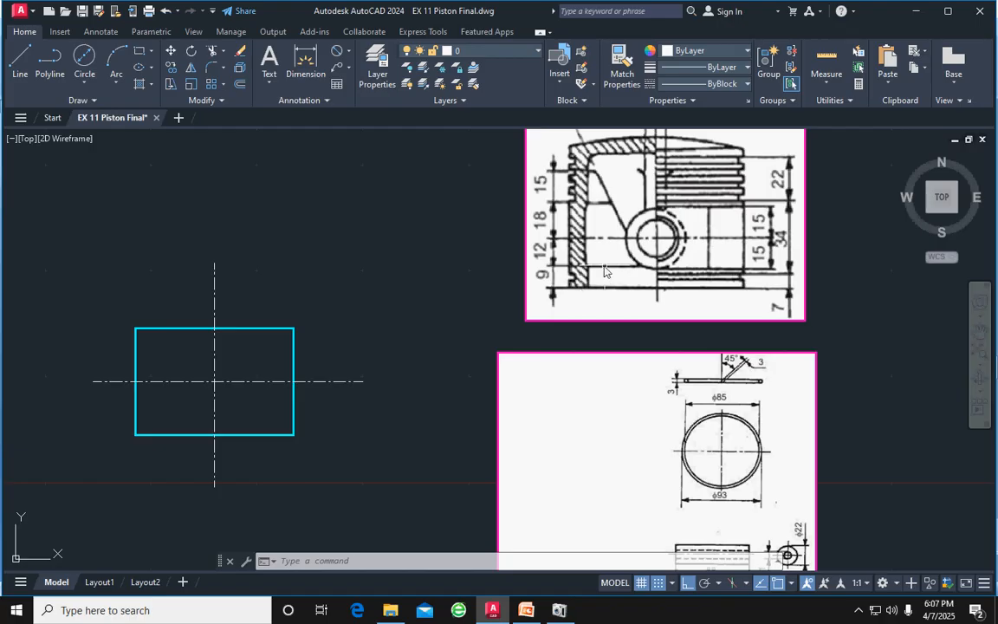
{"action": "left_click", "coordinate": [262, 436]}
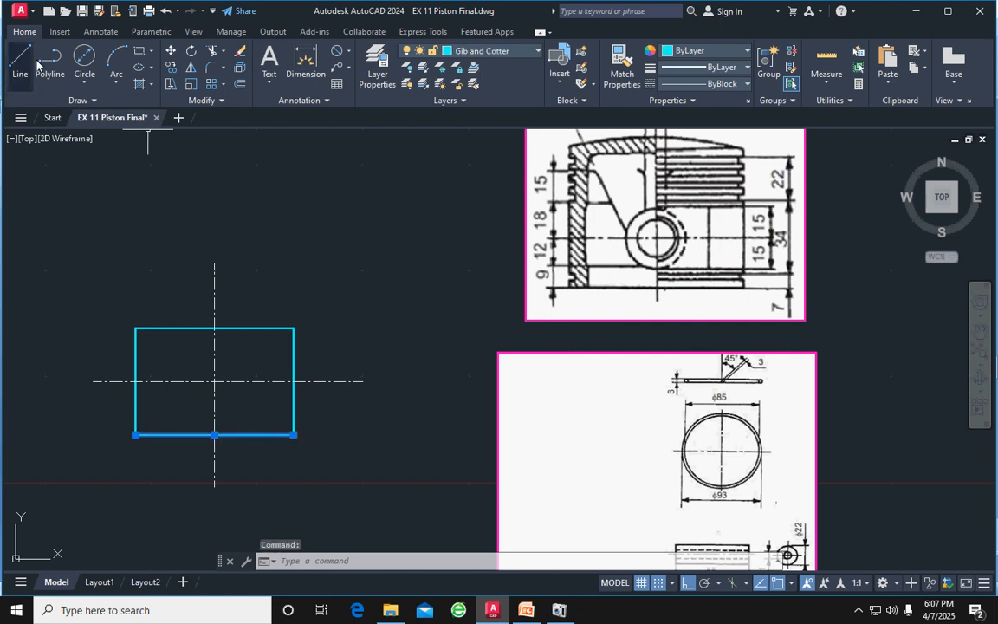
{"action": "left_click", "coordinate": [238, 84]}
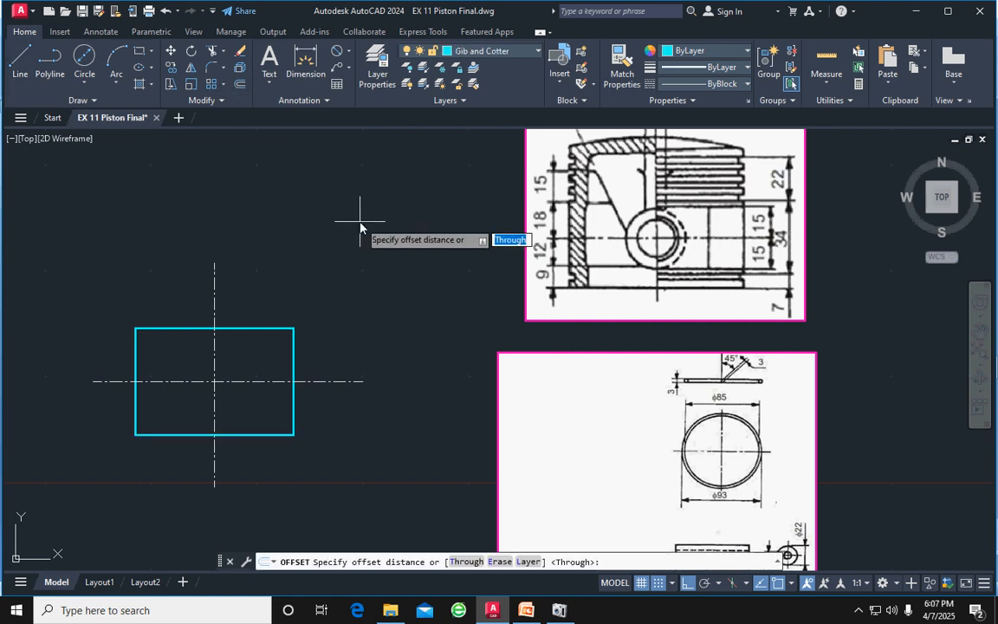
{"action": "type", "text": "9"}
{"action": "key", "text": "Return"}
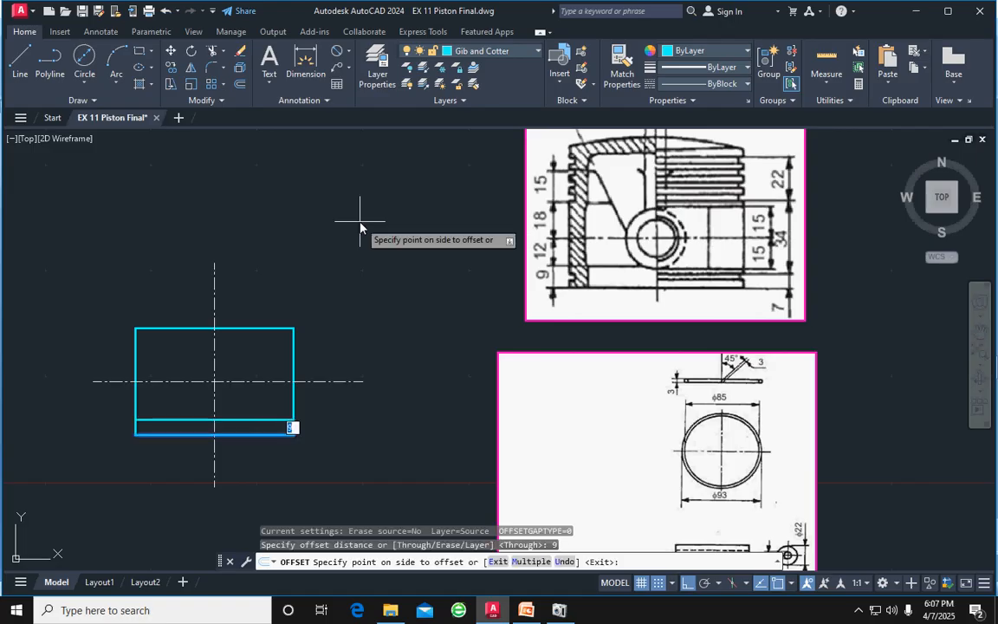
{"action": "left_click", "coordinate": [354, 227]}
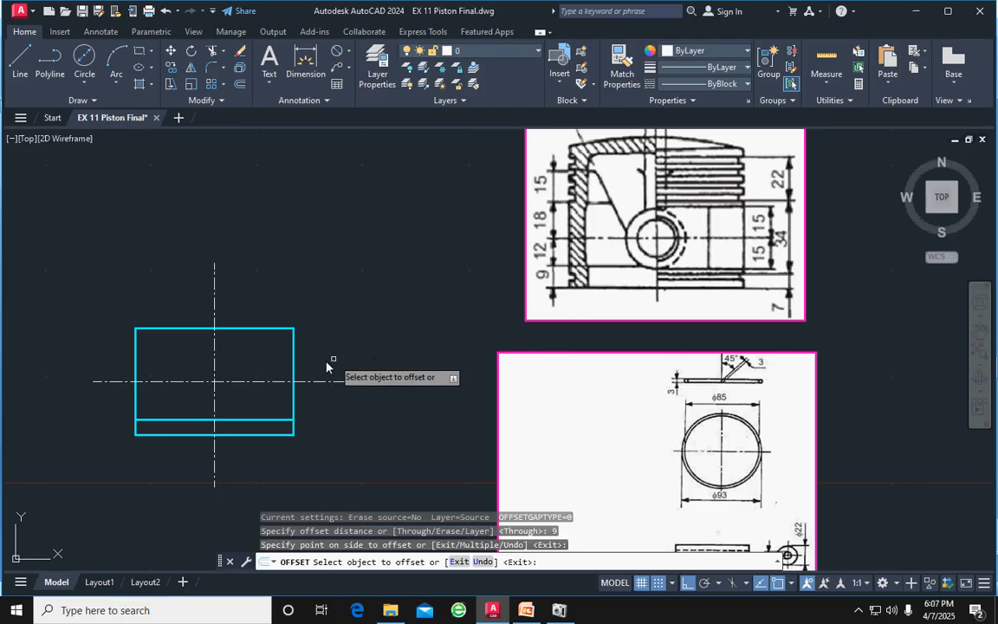
Offset the line just above the bottom edge upward by 12 to locate the pin axis
{"action": "left_click", "coordinate": [238, 420]}
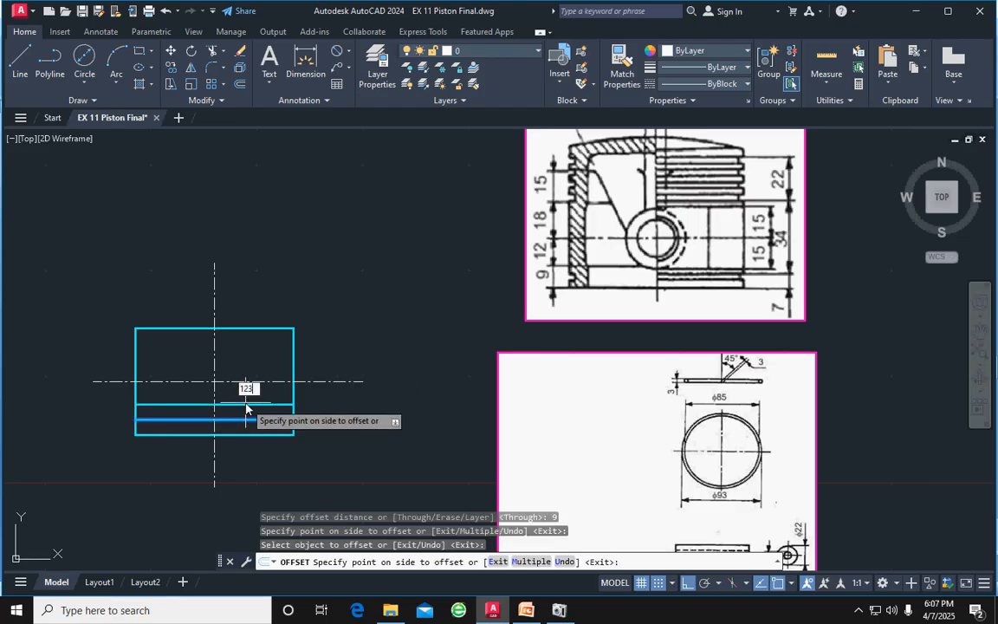
{"action": "type", "text": "12"}
{"action": "key", "text": "Return"}
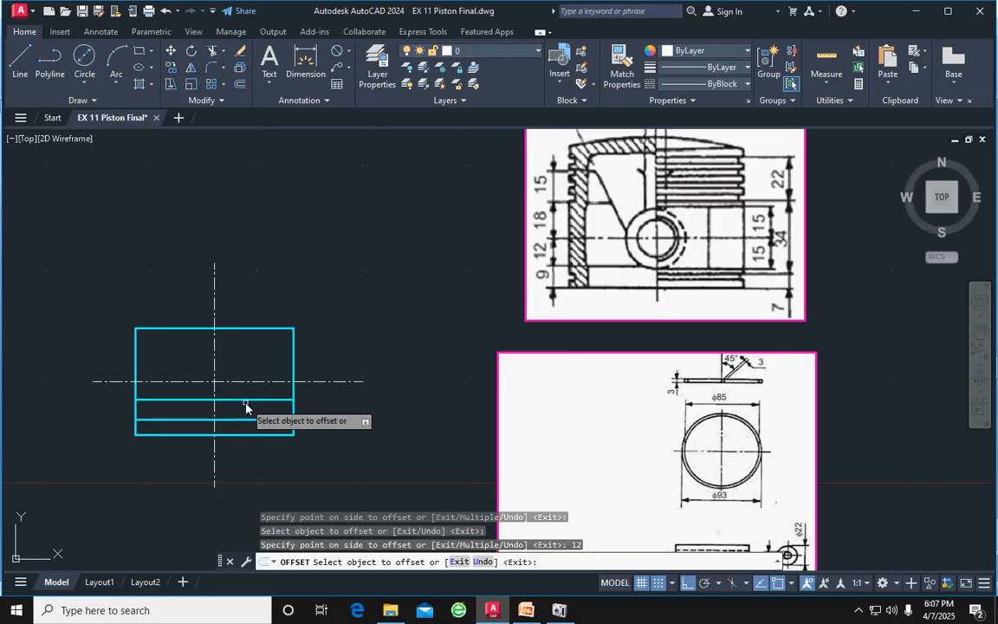
{"action": "key", "text": "Escape"}
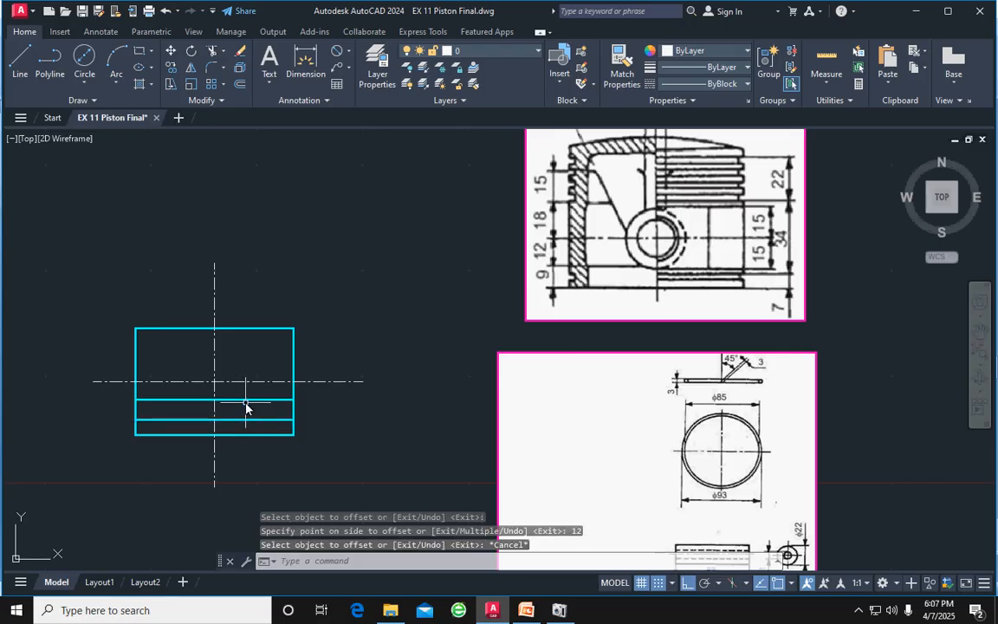
Match the properties of the horizontal centre line onto the line offset by 12
{"action": "left_click", "coordinate": [249, 400]}
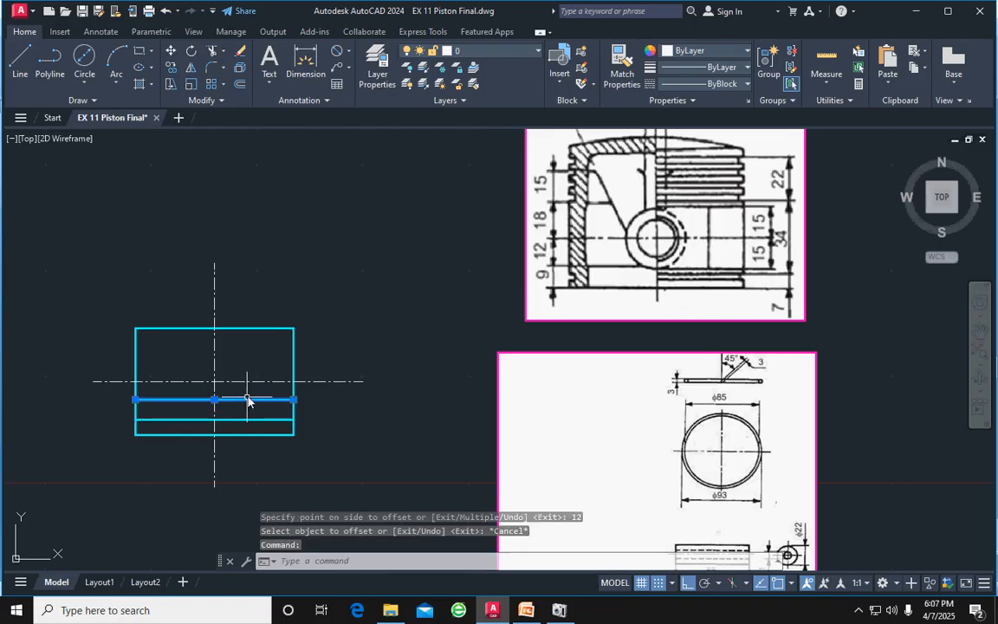
{"action": "key", "text": "Escape"}
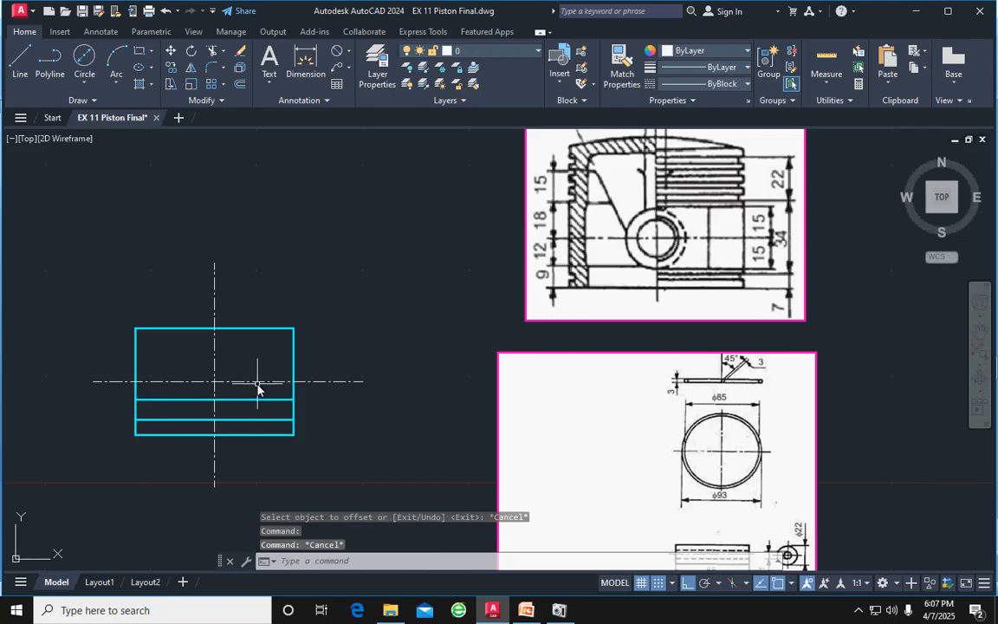
{"action": "left_click", "coordinate": [259, 382]}
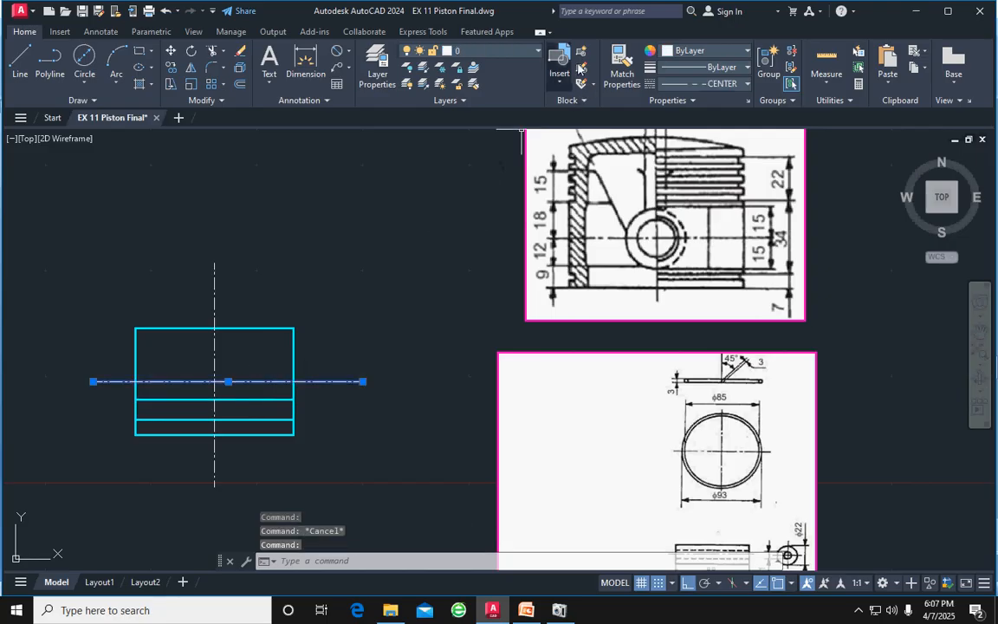
{"action": "left_click", "coordinate": [621, 64]}
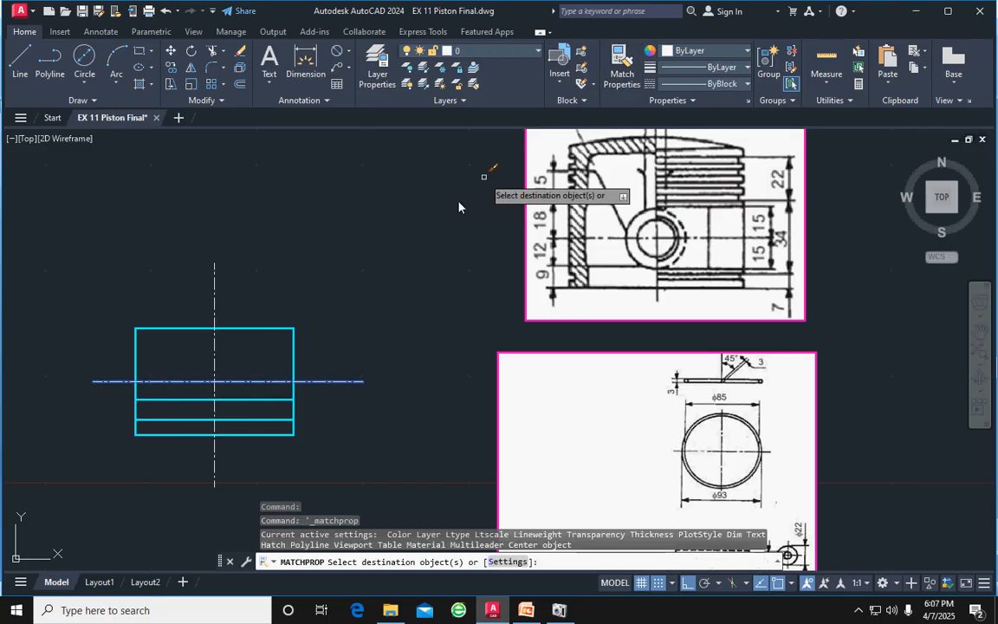
{"action": "left_click", "coordinate": [259, 399]}
{"action": "key", "text": "Escape"}
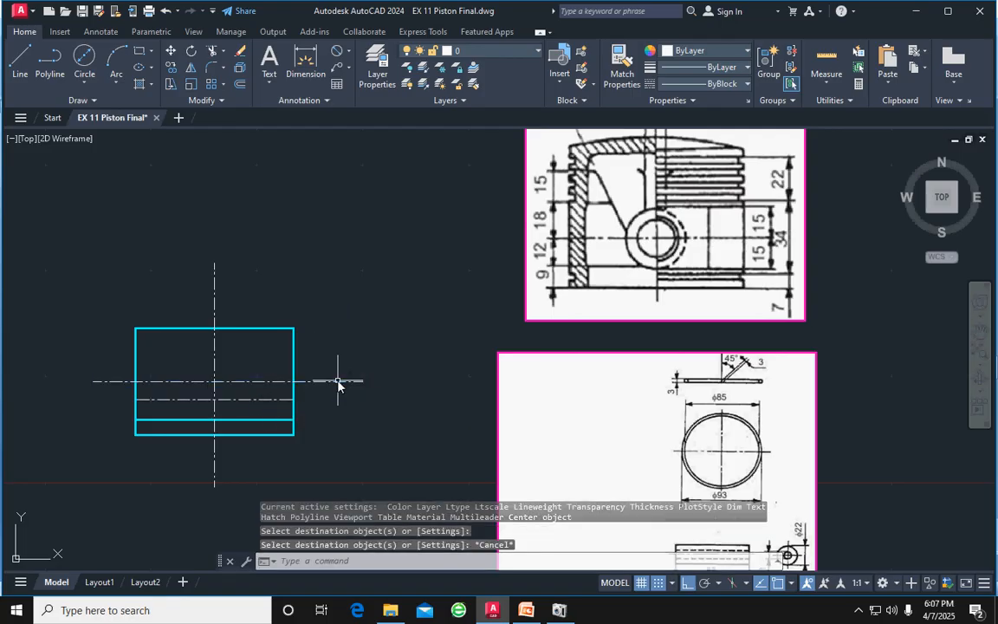
Stretch both ends of the lower horizontal centre line well beyond the rectangle's sides
{"action": "left_click", "coordinate": [277, 399]}
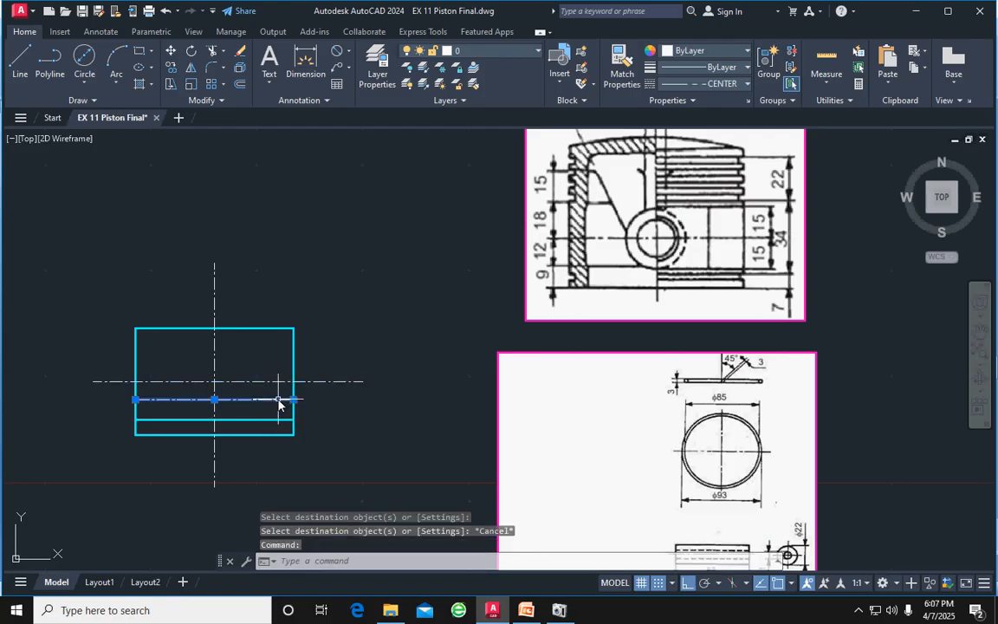
{"action": "left_click", "coordinate": [294, 400]}
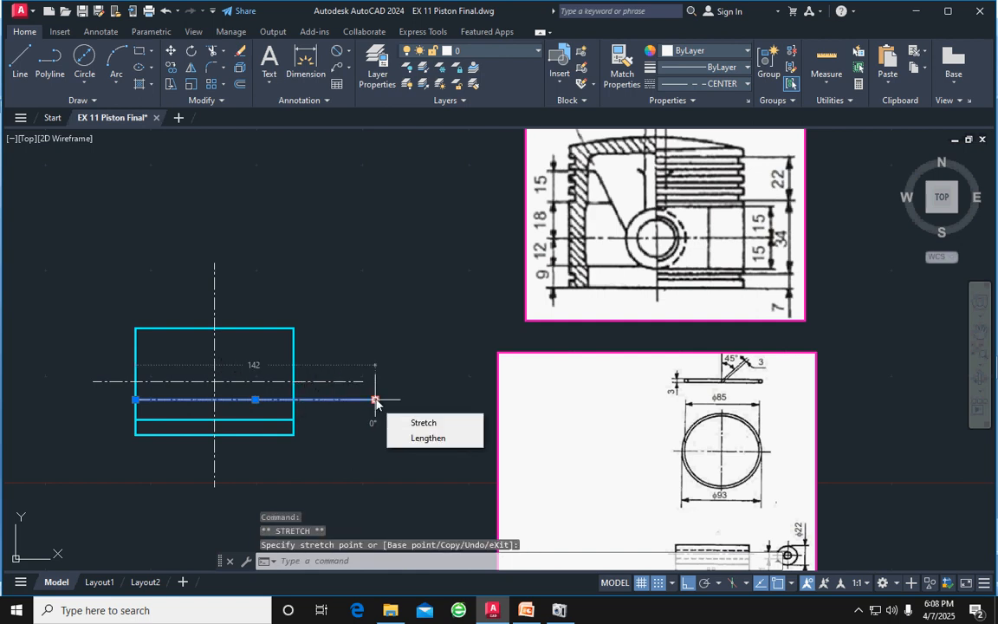
{"action": "left_click", "coordinate": [375, 401]}
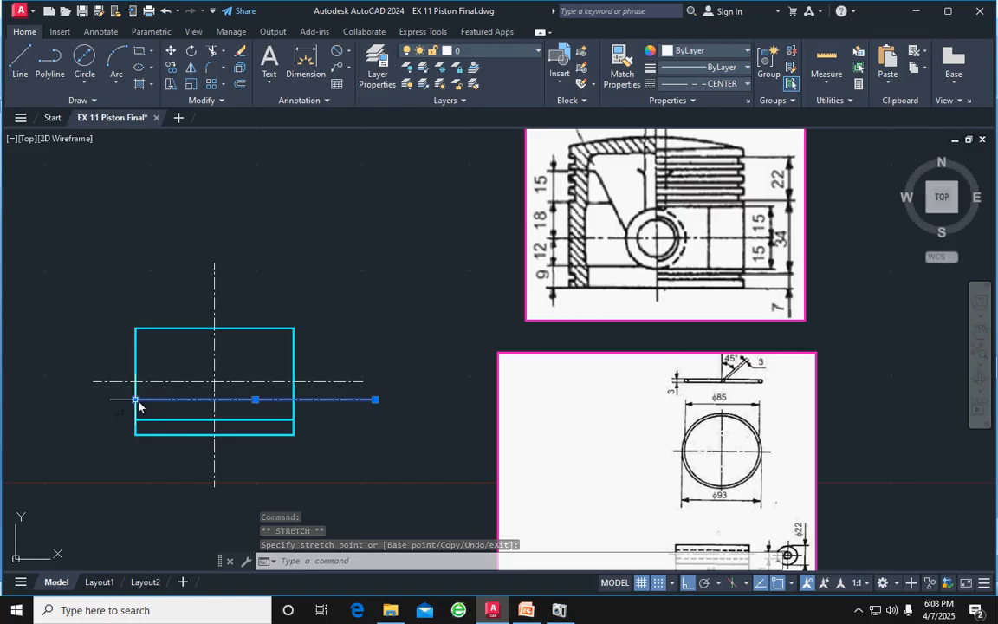
{"action": "left_click", "coordinate": [135, 399]}
{"action": "left_click", "coordinate": [78, 401]}
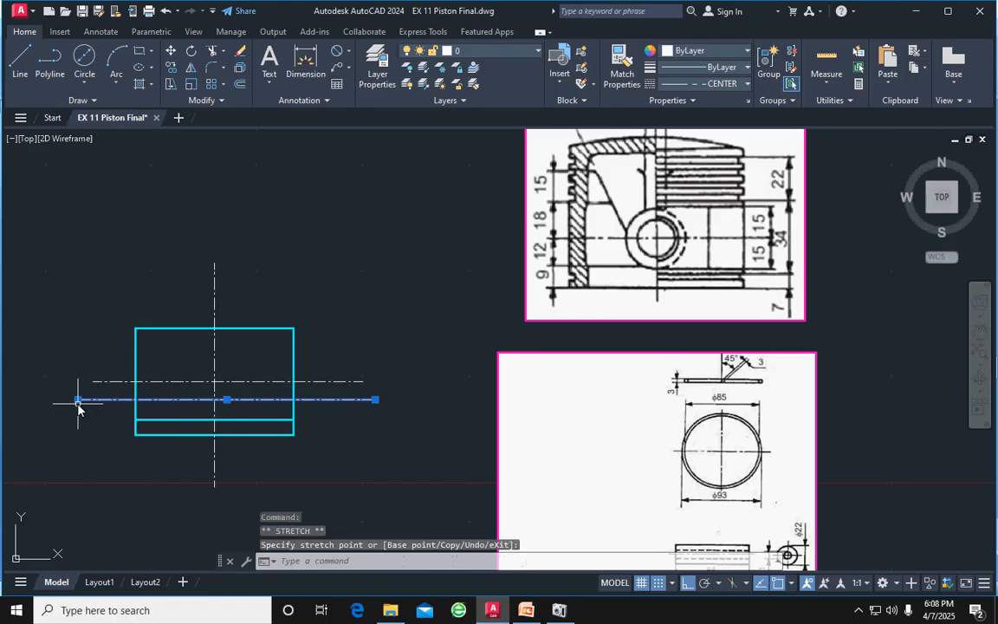
{"action": "key", "text": "Escape"}
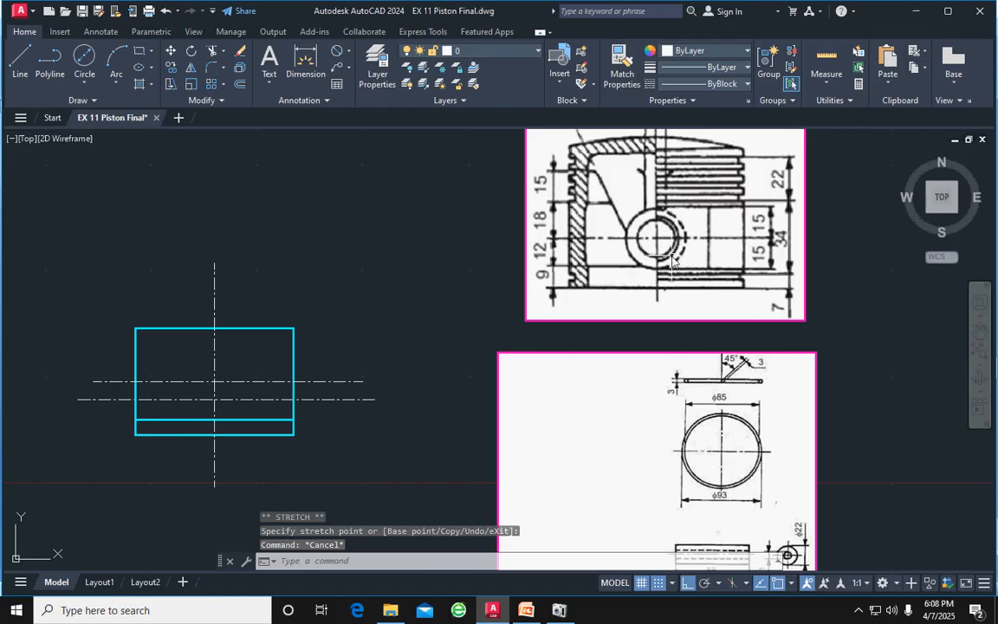
Draw a circle of diameter 11 centred where the lower horizontal and vertical centre lines cross, following the piston pin reference
{"action": "scroll", "coordinate": [658, 247], "scroll_direction": "down", "scroll_amount": 2}
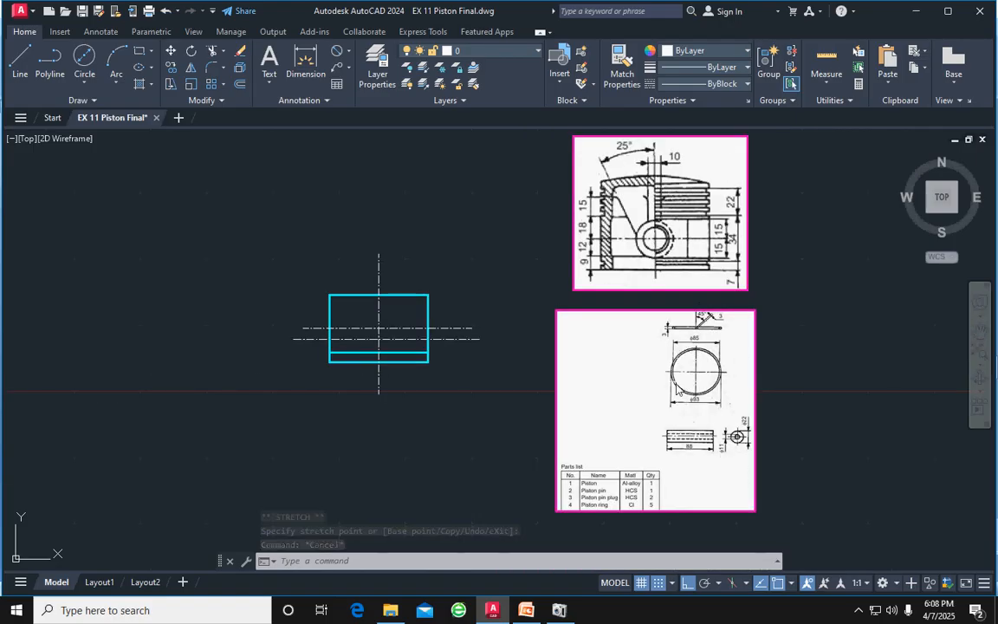
{"action": "middle_click_drag", "start_coordinate": [676, 387], "coordinate": [524, 335]}
{"action": "scroll", "coordinate": [581, 384], "scroll_direction": "up", "scroll_amount": 6}
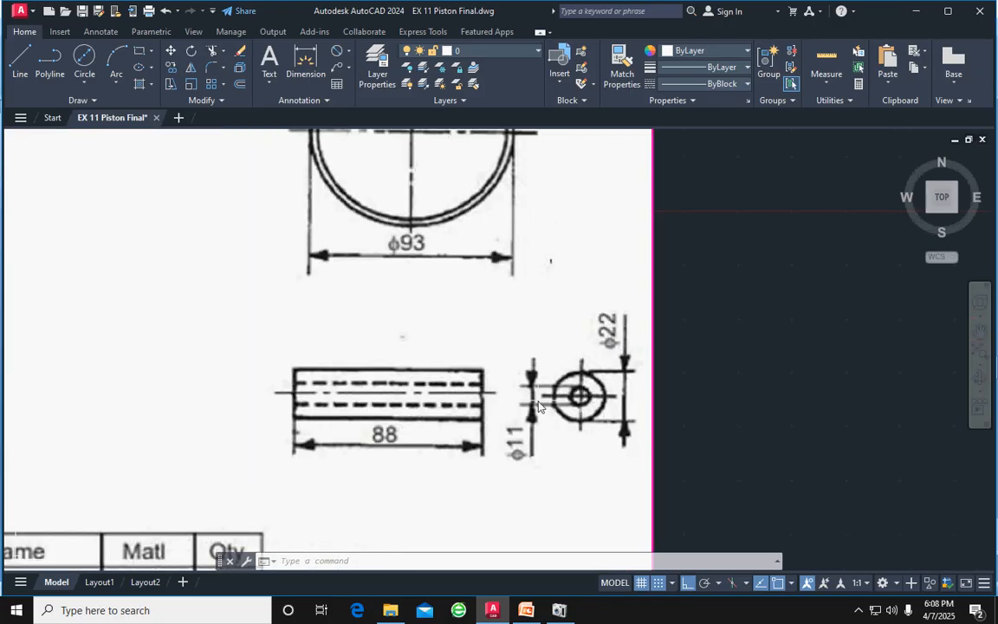
{"action": "scroll", "coordinate": [538, 408], "scroll_direction": "down", "scroll_amount": 4}
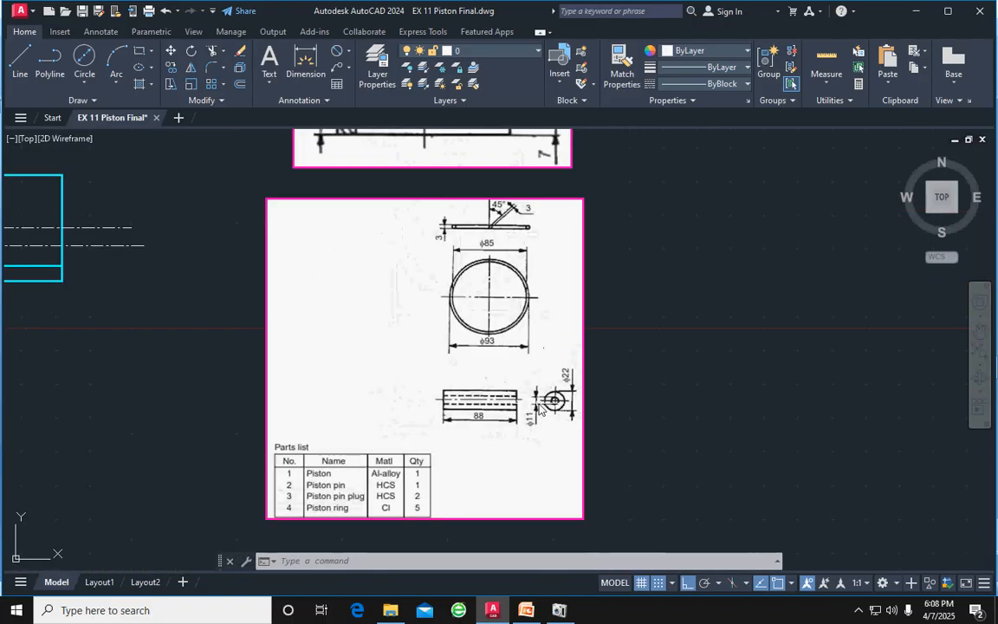
{"action": "middle_click_drag", "start_coordinate": [330, 364], "coordinate": [724, 390]}
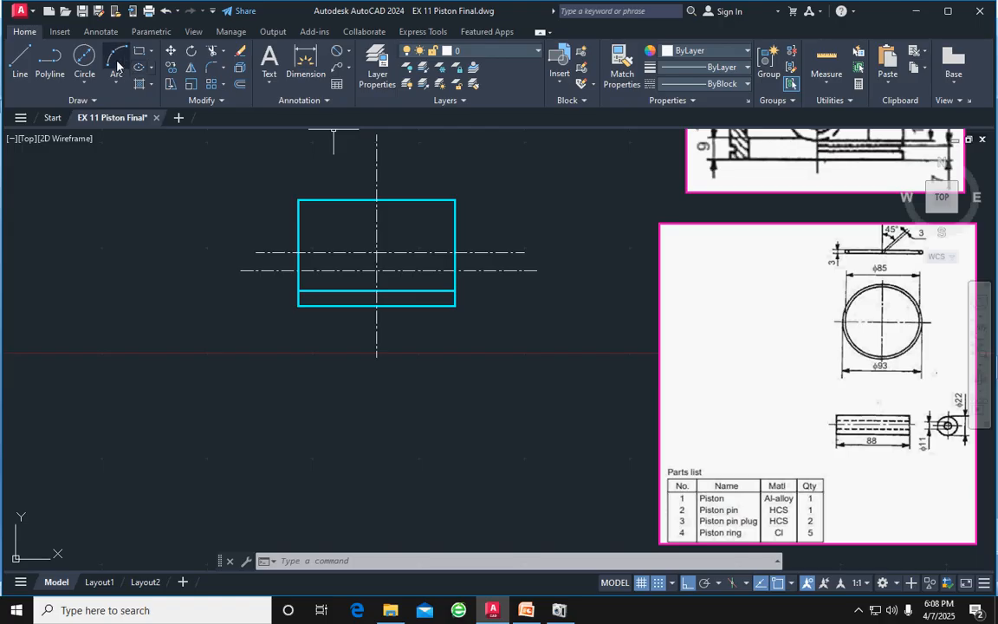
{"action": "left_click", "coordinate": [84, 57]}
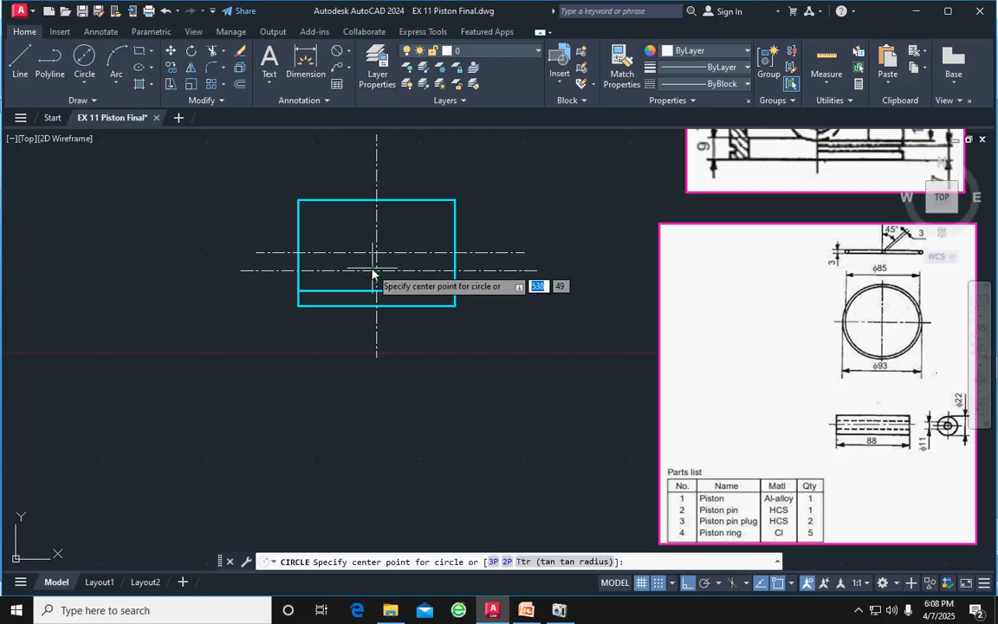
{"action": "scroll", "coordinate": [381, 275], "scroll_direction": "up", "scroll_amount": 6}
{"action": "left_click", "coordinate": [388, 280]}
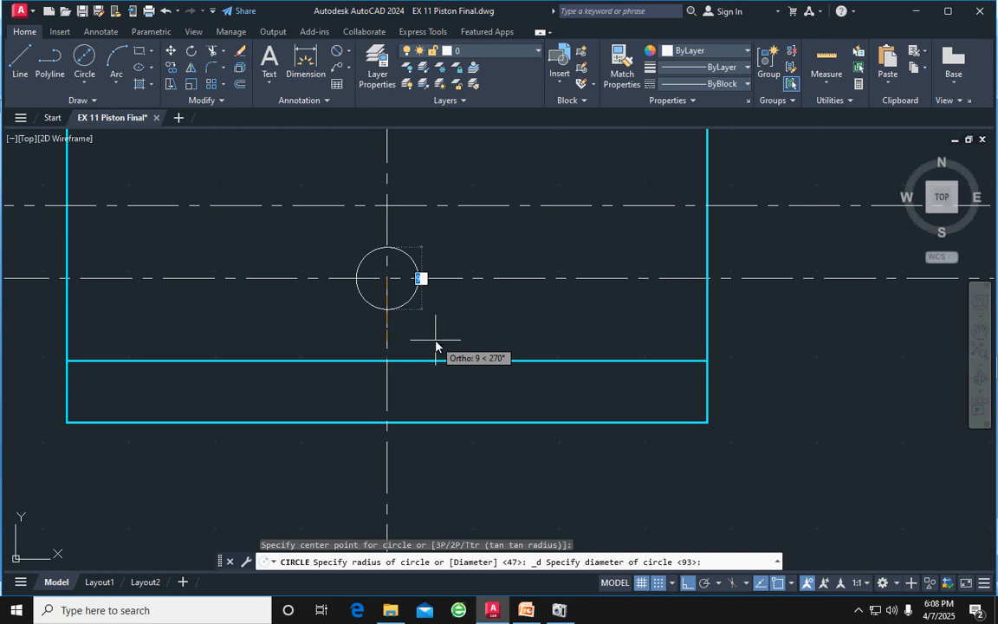
{"action": "type", "text": "d"}
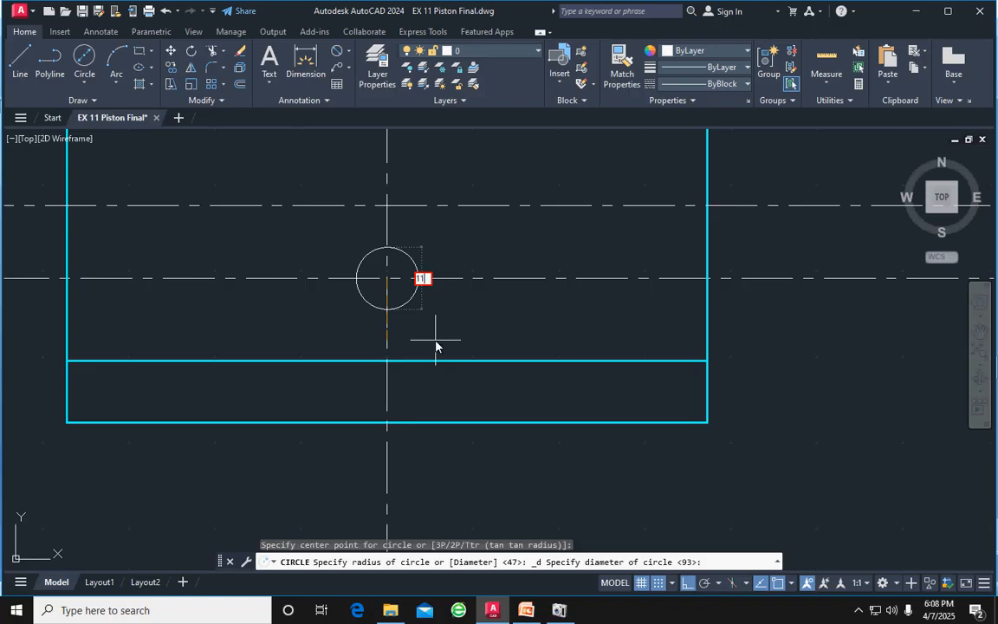
{"action": "key", "text": "Return"}
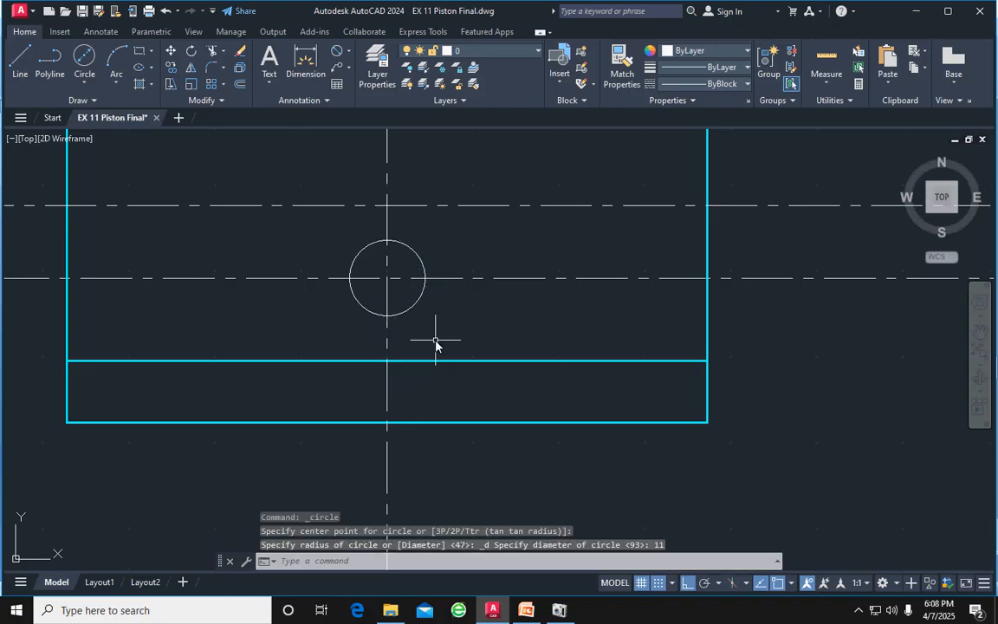
Draw a concentric circle of diameter 22 around the diameter 11 circle
{"action": "left_click", "coordinate": [84, 57]}
{"action": "left_click", "coordinate": [383, 278]}
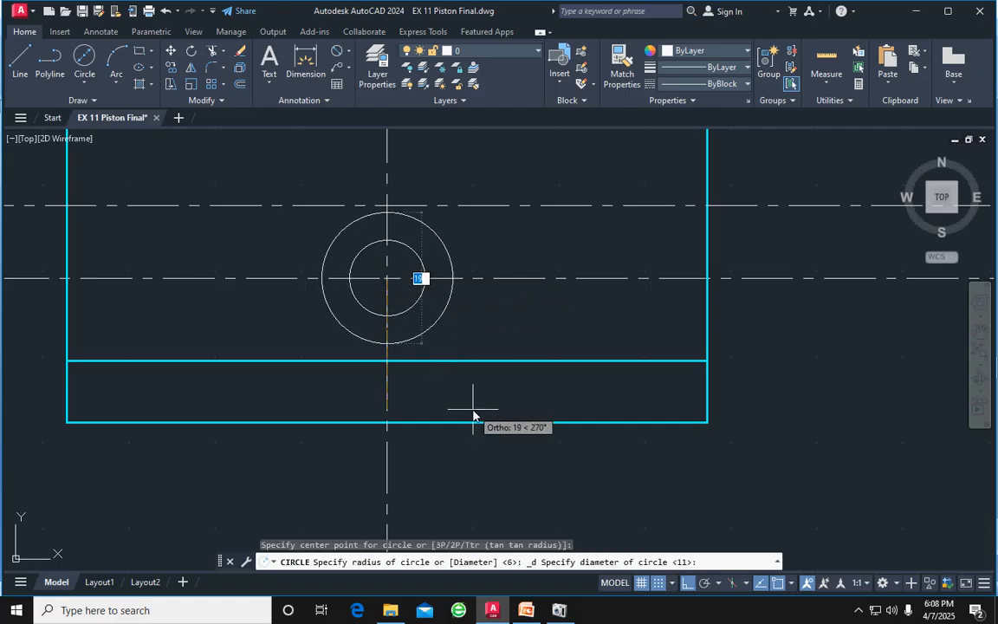
{"action": "type", "text": "d"}
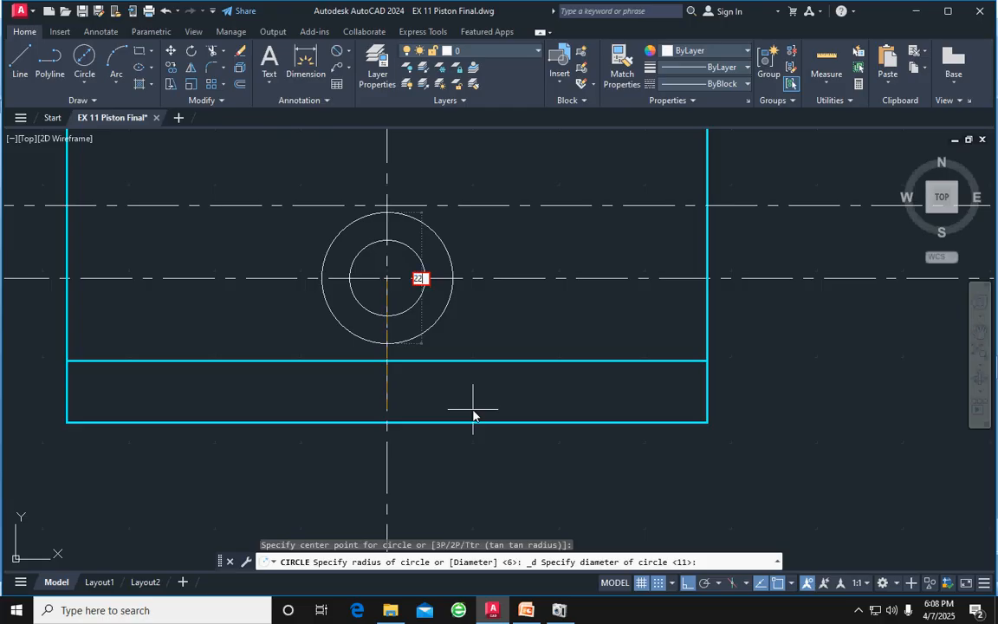
{"action": "type", "text": "22"}
{"action": "key", "text": "Return"}
Match the properties of the rectangle's upper edge onto the diameter 11 and diameter 22 circles
{"action": "scroll", "coordinate": [525, 368], "scroll_direction": "down", "scroll_amount": 2}
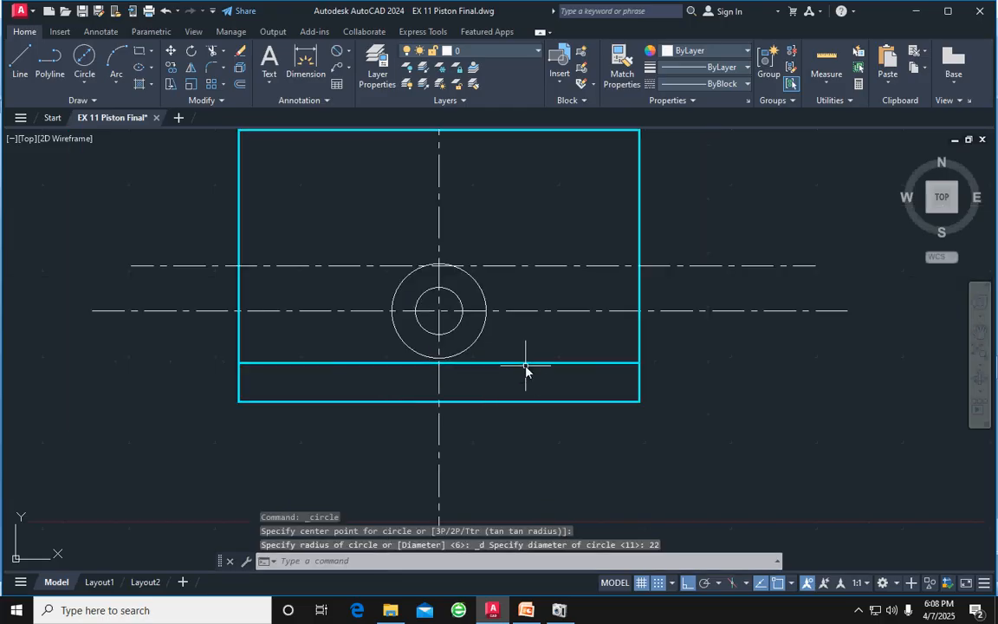
{"action": "middle_click_drag", "start_coordinate": [592, 322], "coordinate": [389, 325]}
{"action": "scroll", "coordinate": [391, 329], "scroll_direction": "down", "scroll_amount": 2}
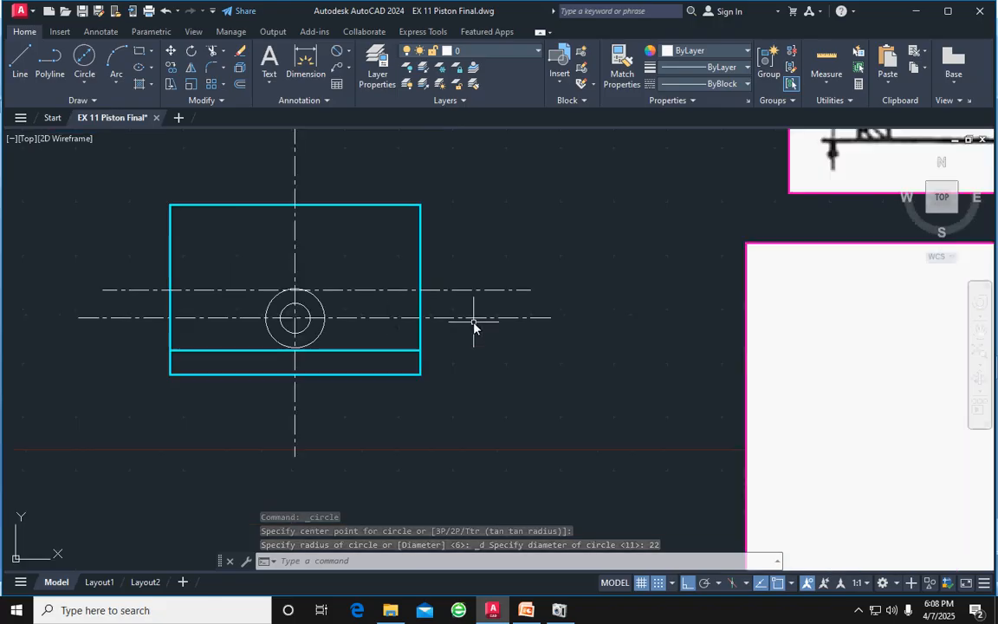
{"action": "scroll", "coordinate": [474, 326], "scroll_direction": "down", "scroll_amount": 2}
{"action": "middle_click_drag", "start_coordinate": [473, 327], "coordinate": [293, 386]}
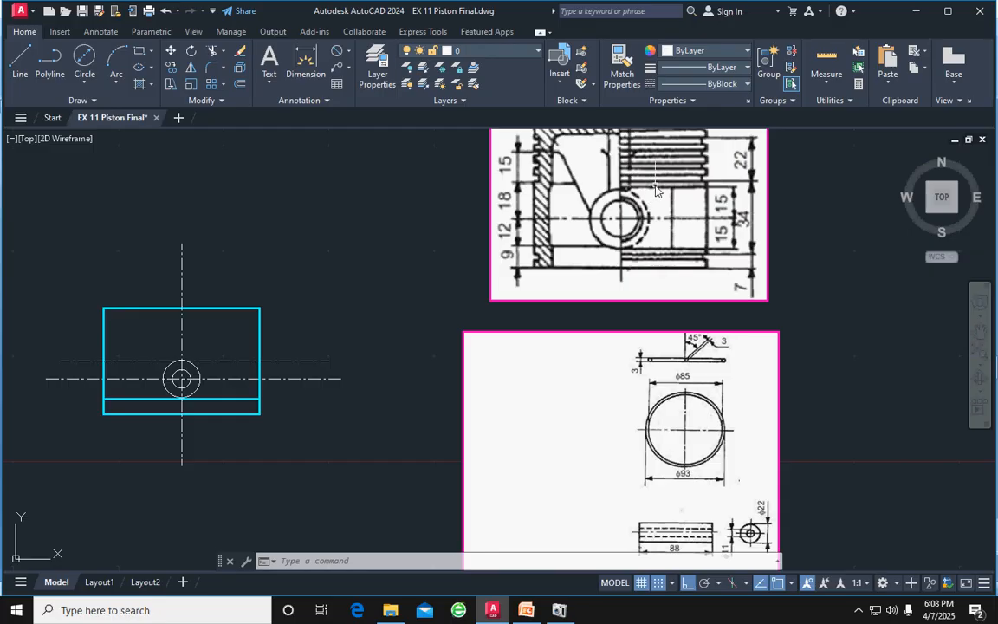
{"action": "middle_click_drag", "start_coordinate": [361, 289], "coordinate": [470, 245]}
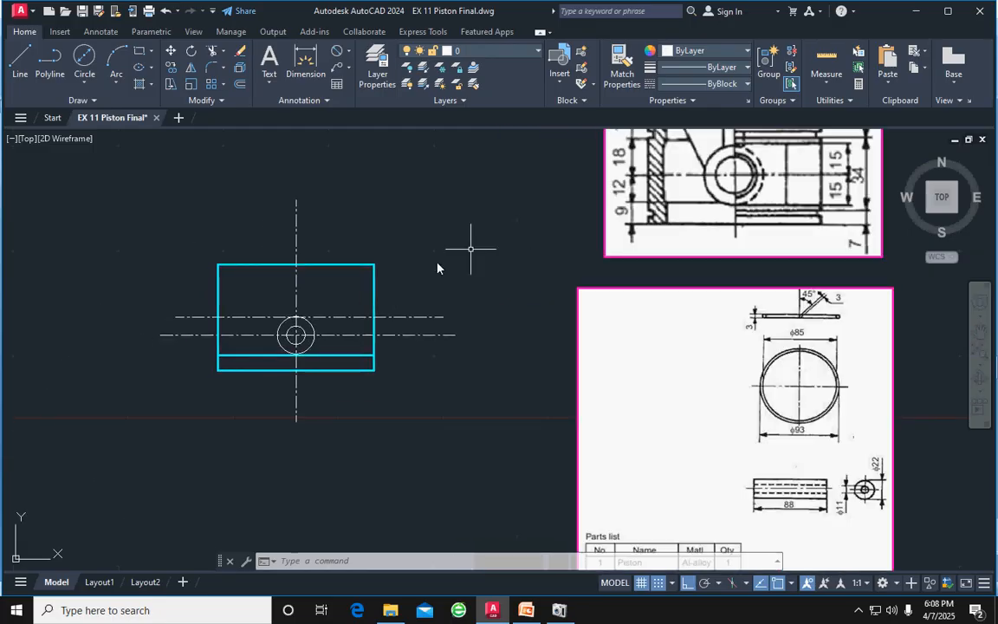
{"action": "scroll", "coordinate": [289, 333], "scroll_direction": "up", "scroll_amount": 2}
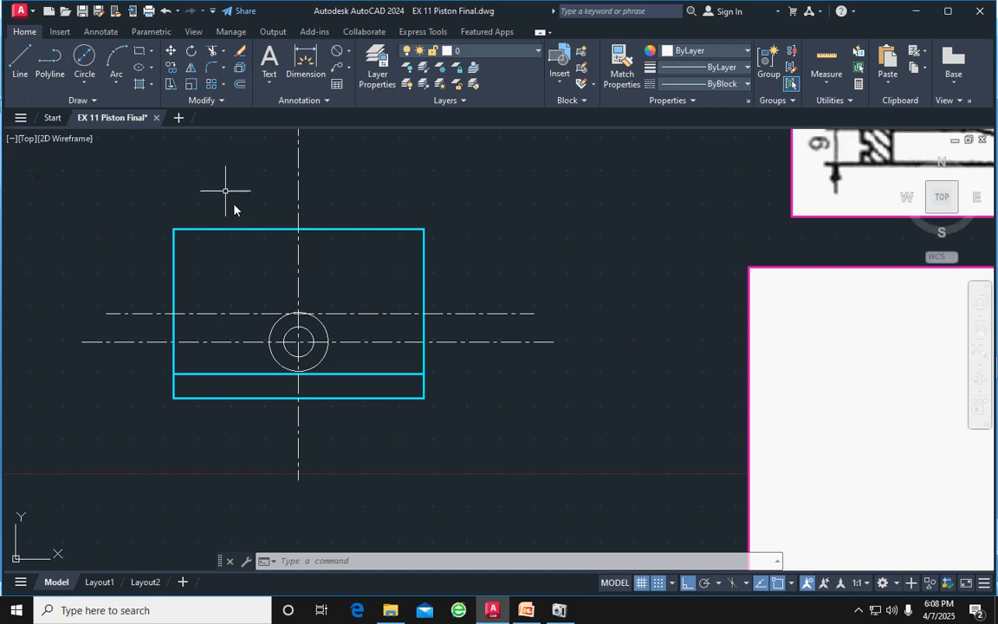
{"action": "left_click", "coordinate": [347, 229]}
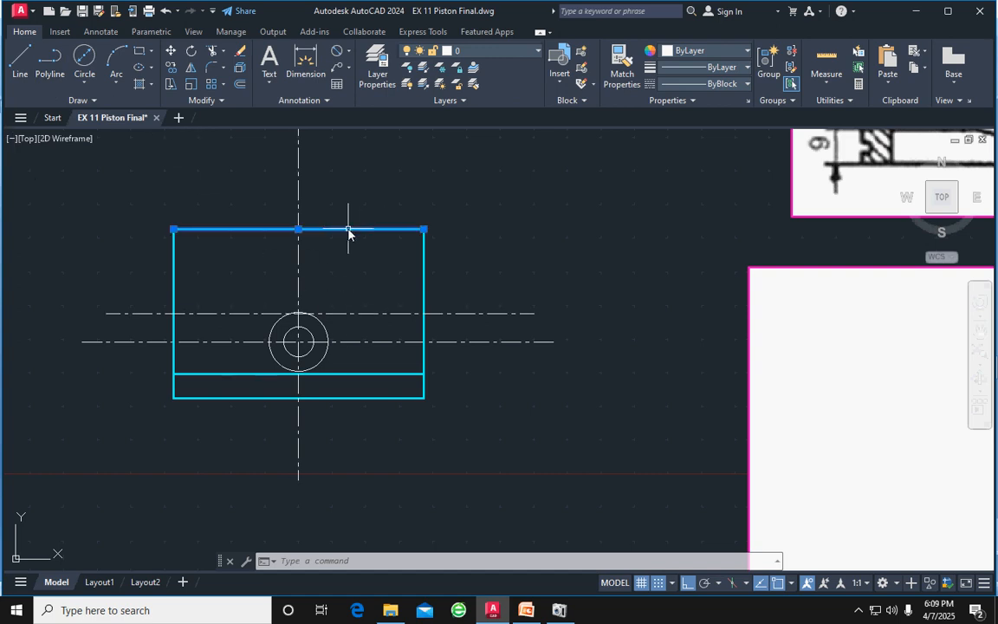
{"action": "left_click", "coordinate": [626, 74]}
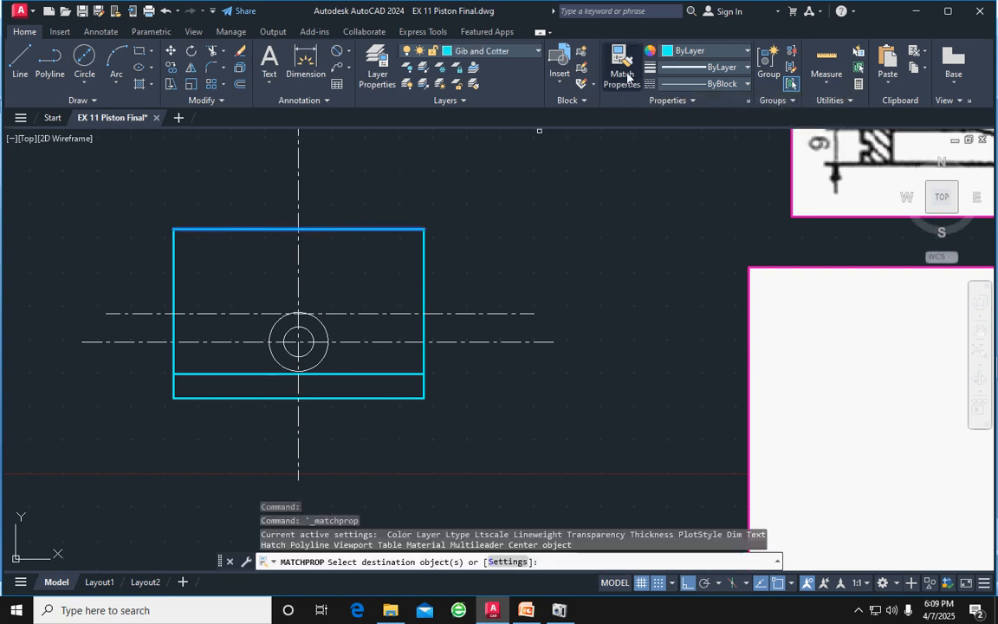
{"action": "left_click", "coordinate": [327, 336]}
{"action": "left_click", "coordinate": [333, 314]}
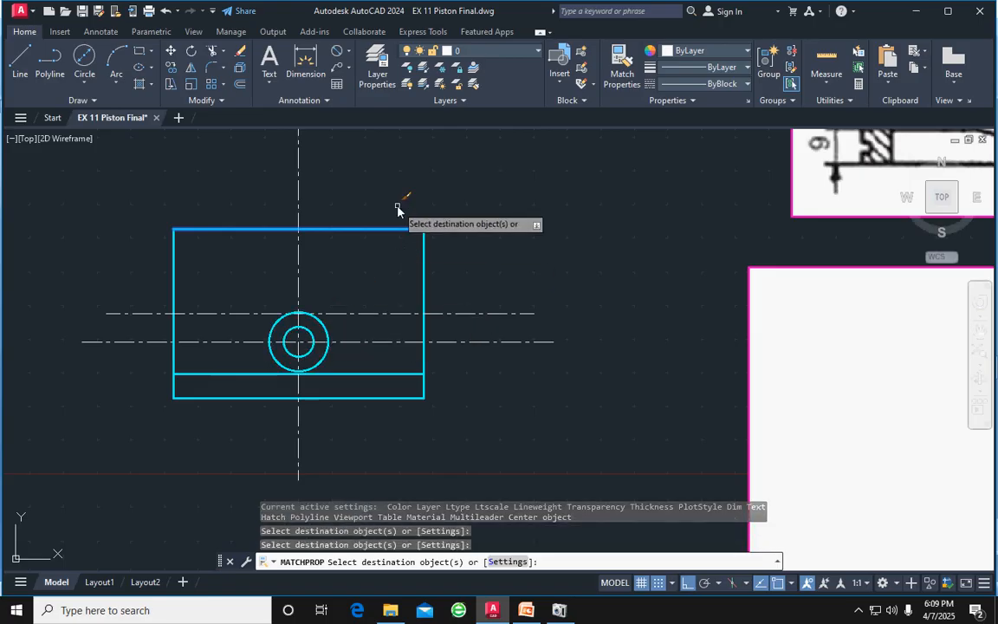
Make Gib and Cotter the current layer and end property matching
{"action": "left_click", "coordinate": [463, 50]}
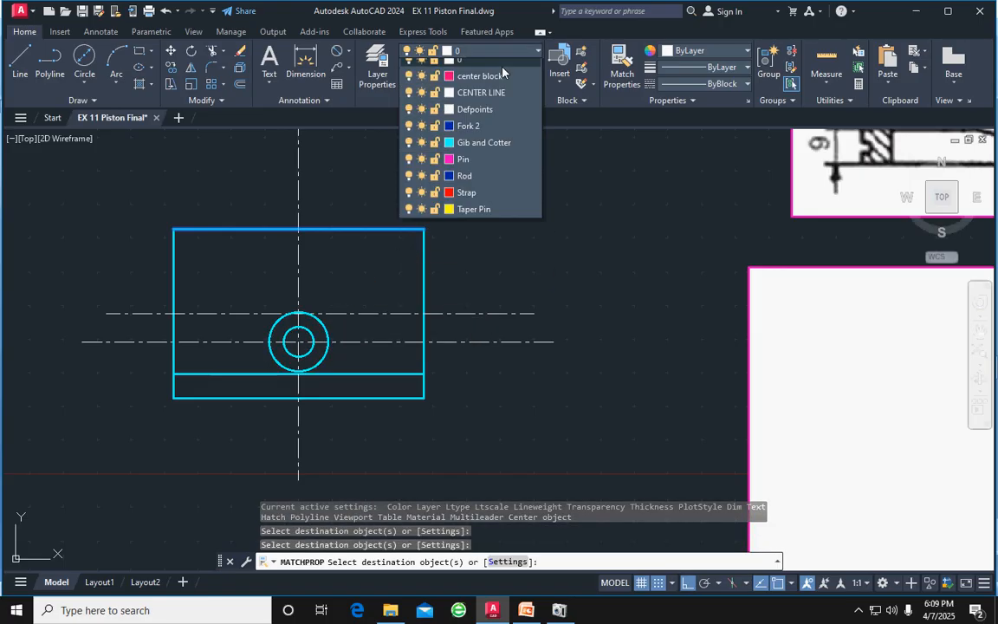
{"action": "left_click", "coordinate": [479, 151]}
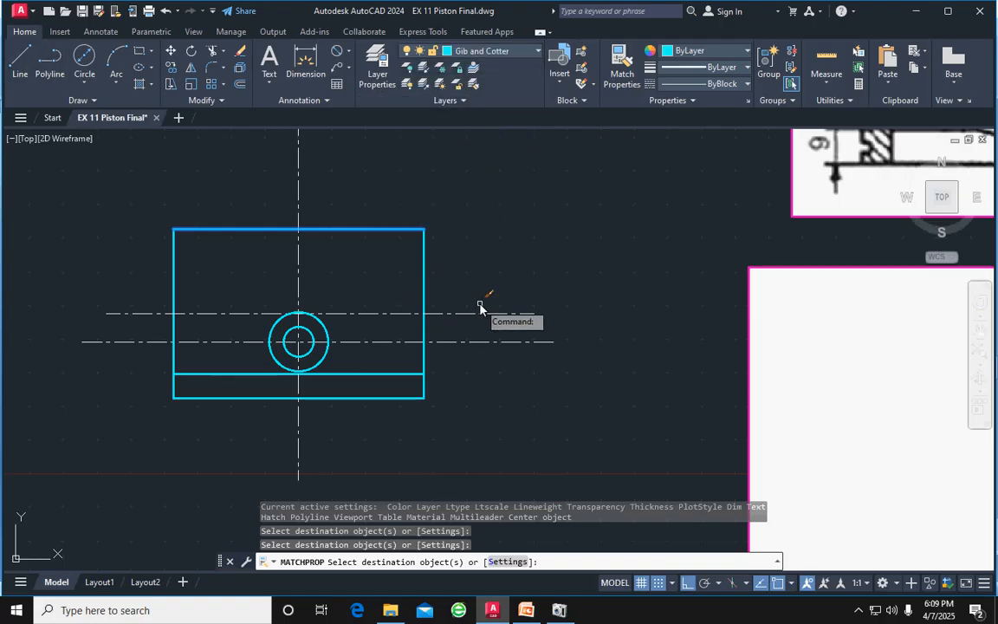
{"action": "key", "text": "Escape"}
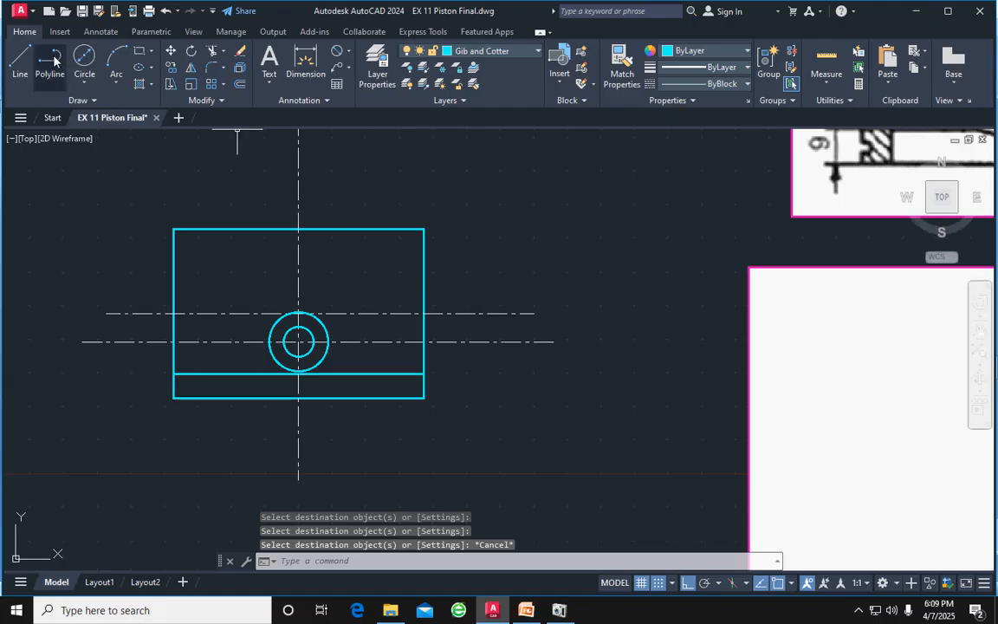
Draw a third concentric circle of diameter 30 around the two pin circles
{"action": "left_click", "coordinate": [83, 59]}
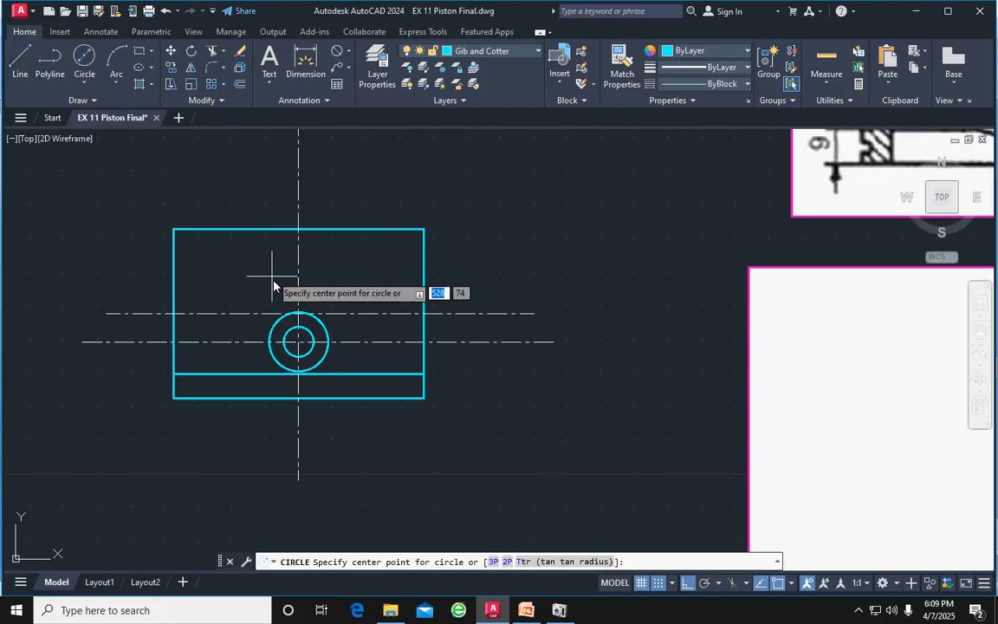
{"action": "left_click", "coordinate": [298, 342]}
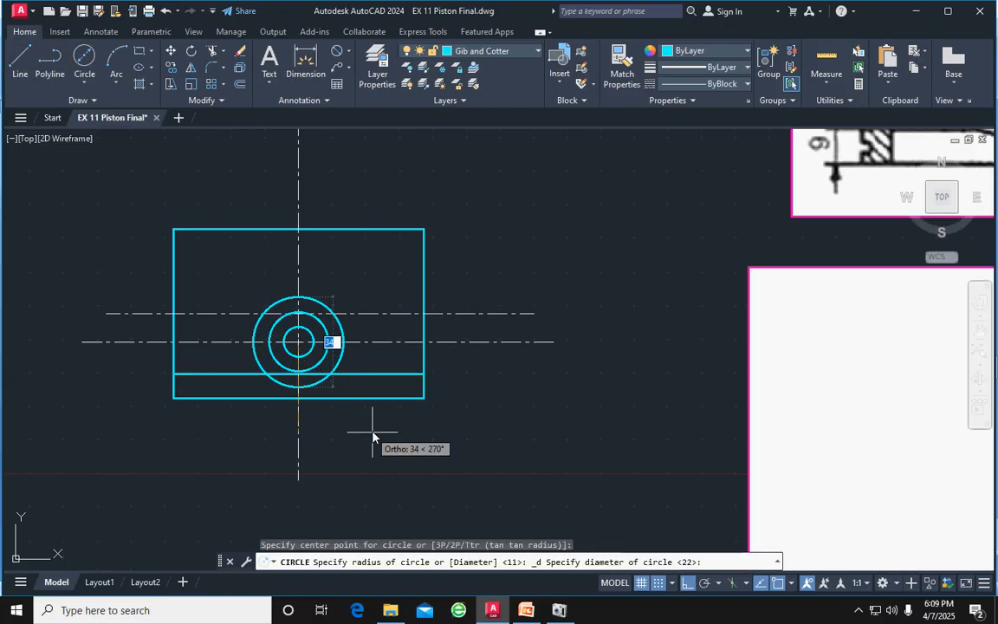
{"action": "type", "text": "d"}
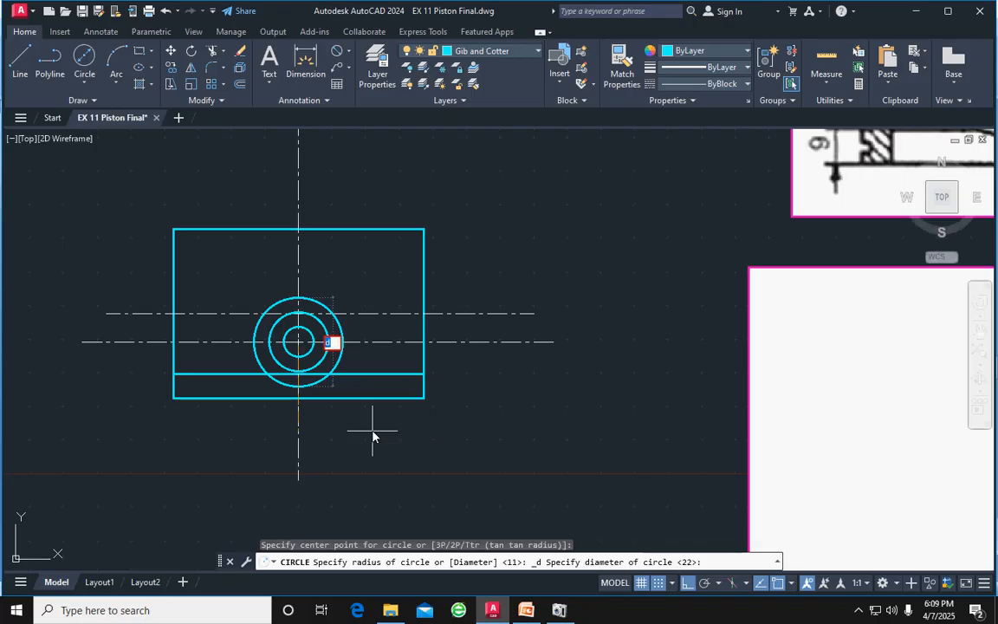
{"action": "key", "text": "Return"}
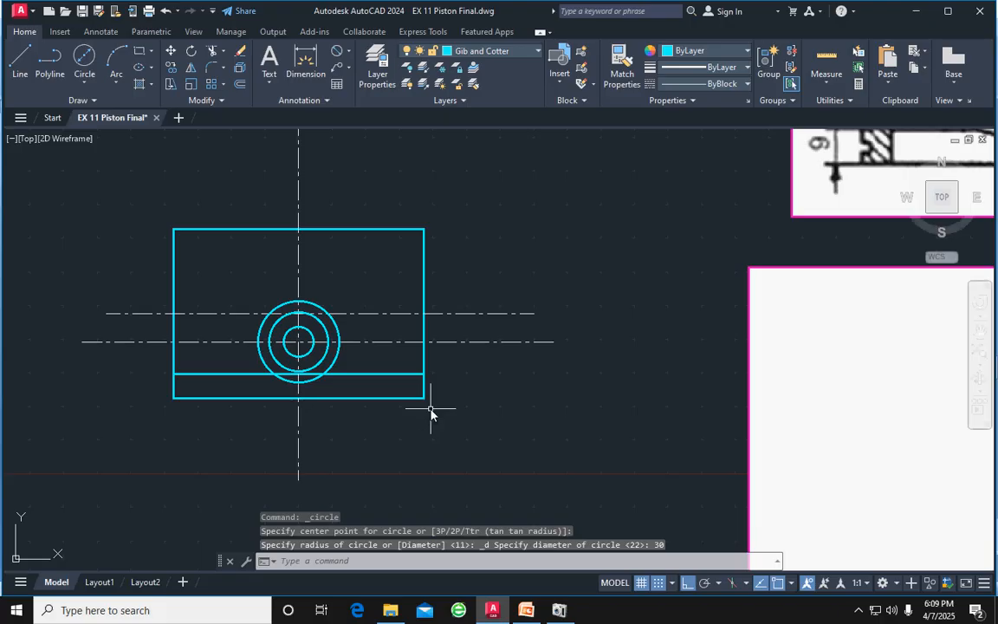
{"action": "key", "text": "Escape"}
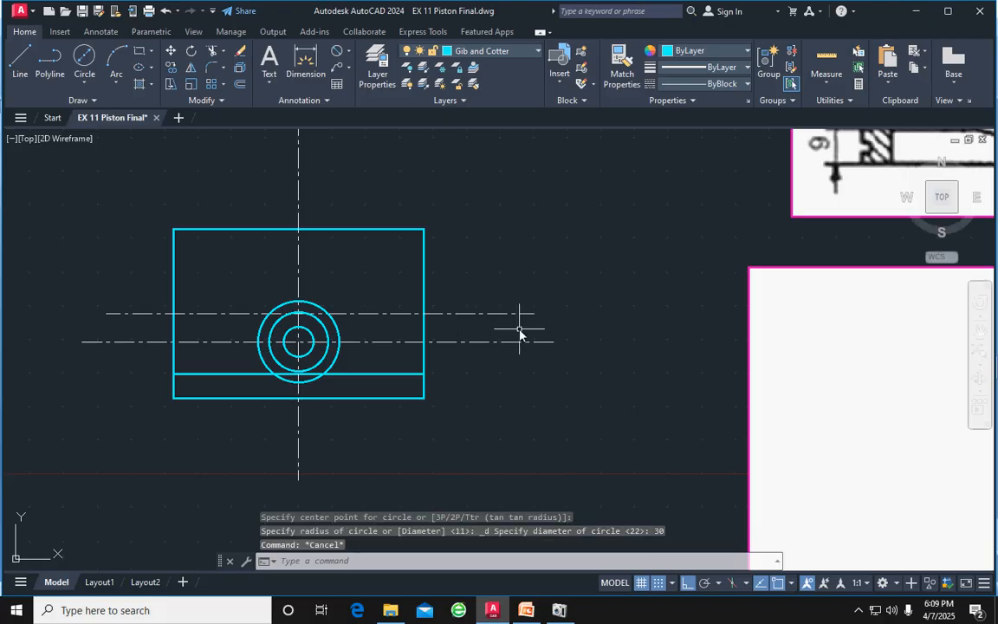
Remove the right half of the diameter 30 circle by trimming it at the vertical centre line and erasing the leftover arc
{"action": "middle_click_drag", "start_coordinate": [521, 332], "coordinate": [371, 293]}
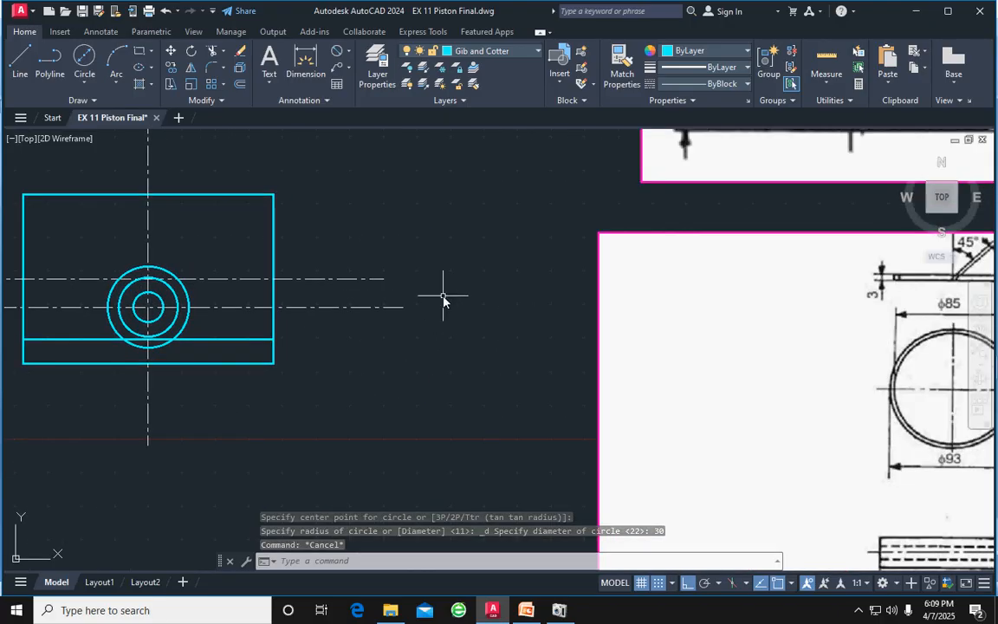
{"action": "scroll", "coordinate": [441, 294], "scroll_direction": "down", "scroll_amount": 2}
{"action": "mouse_move", "coordinate": [445, 289]}
{"action": "middle_mouse_down"}
{"action": "mouse_move", "coordinate": [407, 326]}
{"action": "mouse_move", "coordinate": [337, 334]}
{"action": "mouse_move", "coordinate": [436, 246]}
{"action": "mouse_move", "coordinate": [609, 191]}
{"action": "middle_mouse_up"}
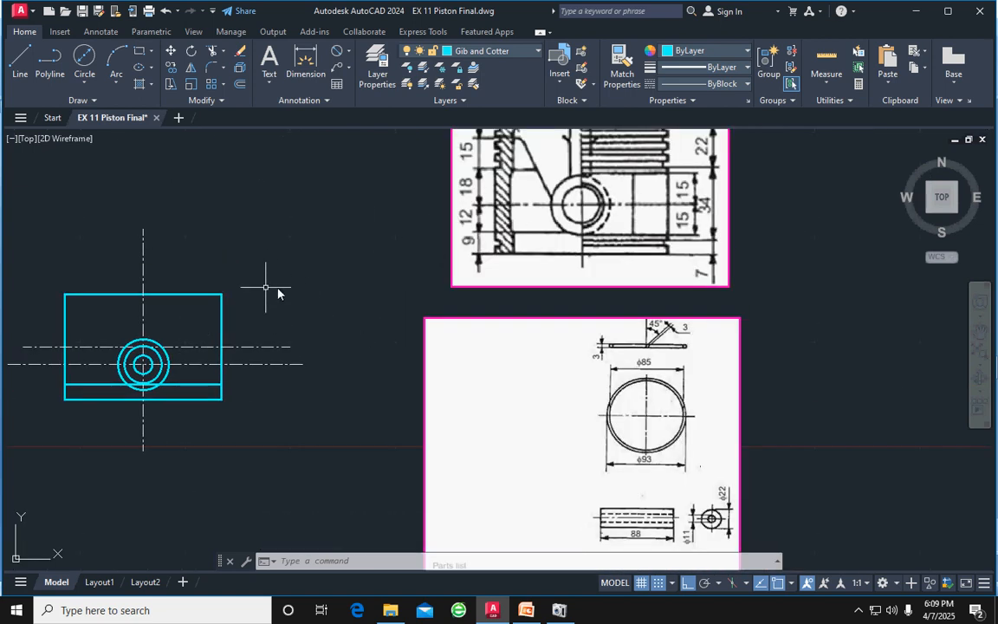
{"action": "middle_click_drag", "start_coordinate": [277, 292], "coordinate": [329, 266]}
{"action": "scroll", "coordinate": [318, 274], "scroll_direction": "up", "scroll_amount": 4}
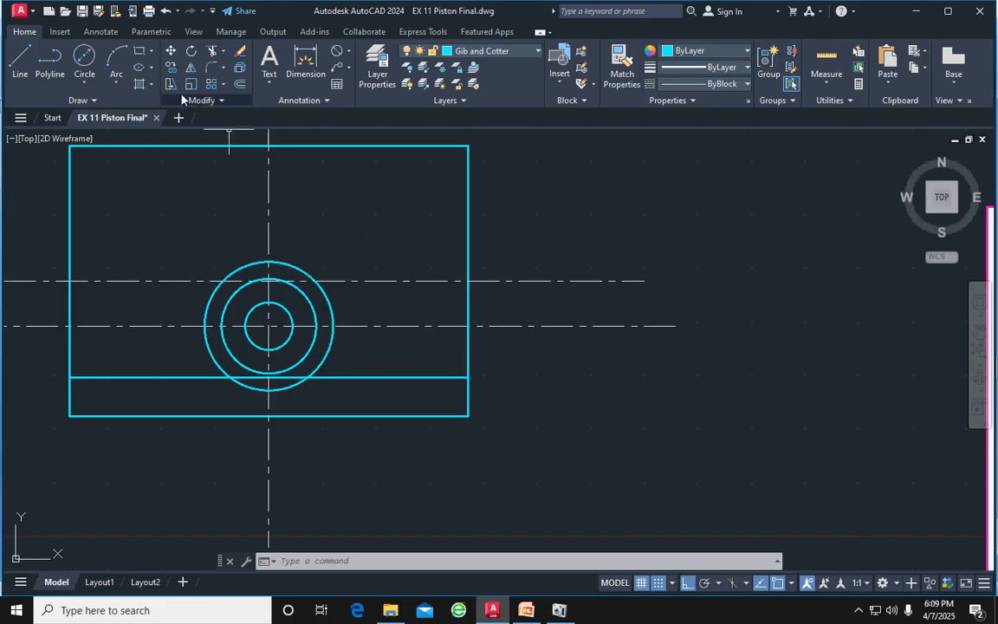
{"action": "left_click", "coordinate": [210, 54]}
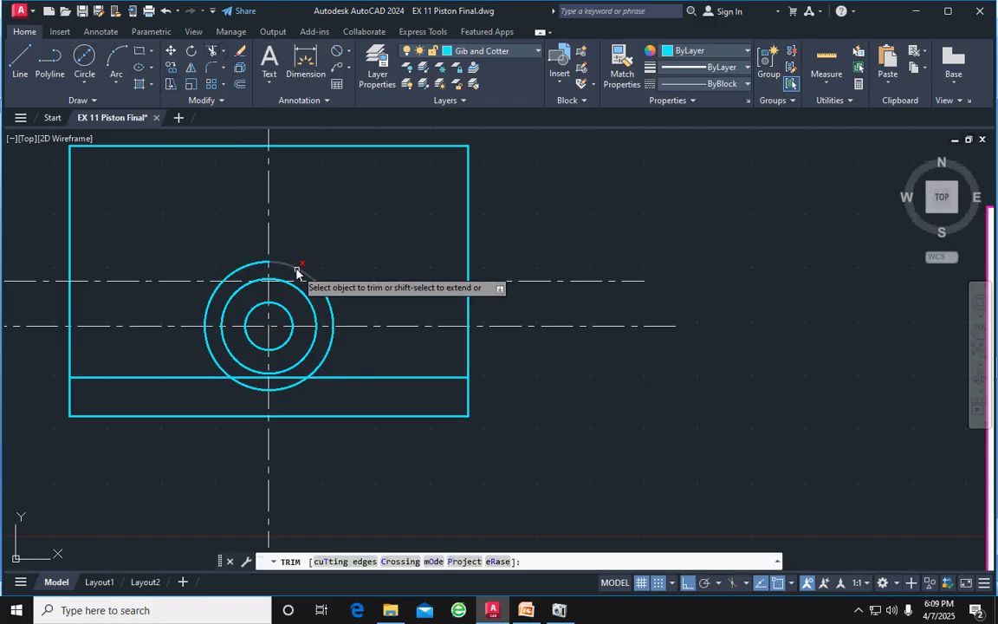
{"action": "left_click", "coordinate": [296, 270]}
{"action": "left_click", "coordinate": [295, 387]}
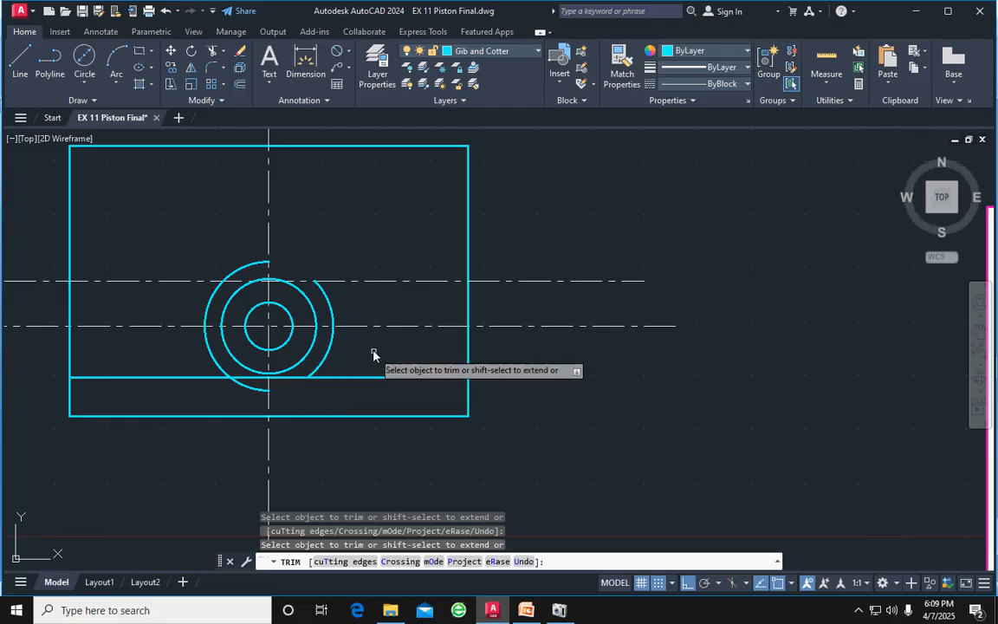
{"action": "key", "text": "Escape"}
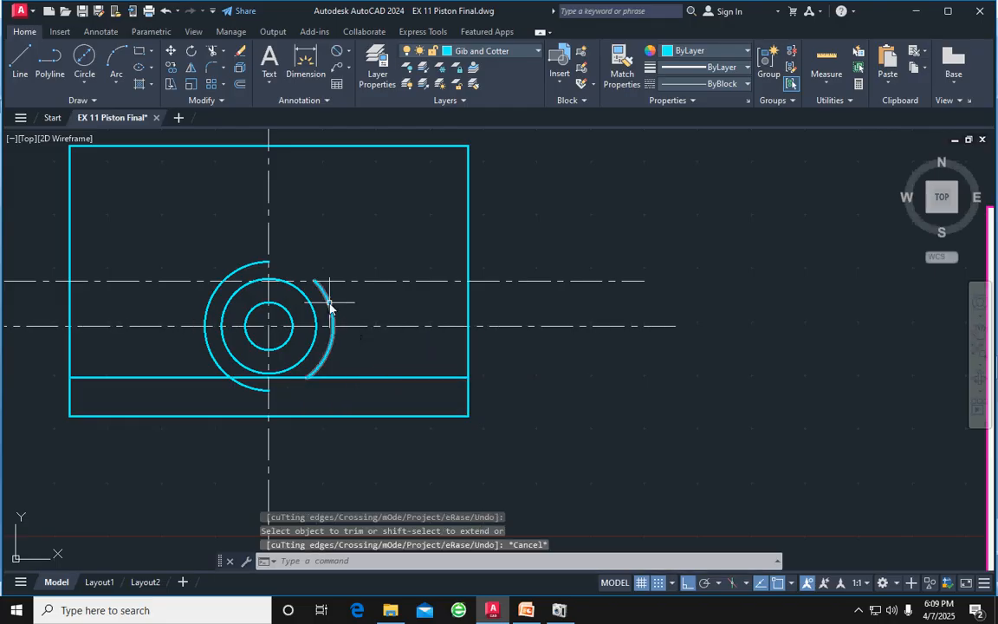
{"action": "left_click", "coordinate": [329, 303]}
{"action": "key", "text": "Delete"}
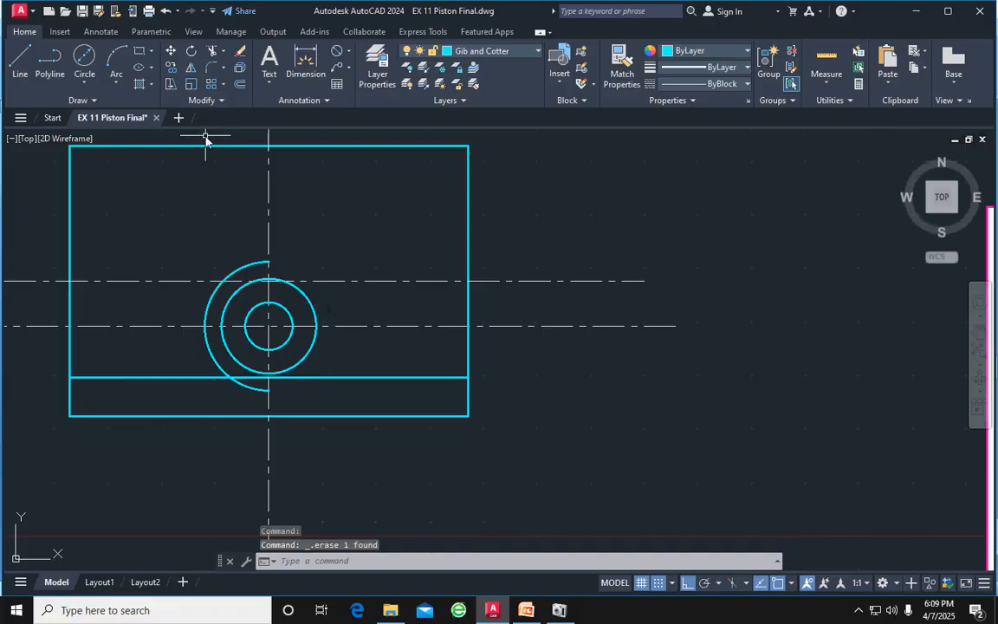
Draw a start-end-radius arc of radius 15 from the remaining half circle's lower end to its upper end, closing the right side
{"action": "left_click", "coordinate": [115, 84]}
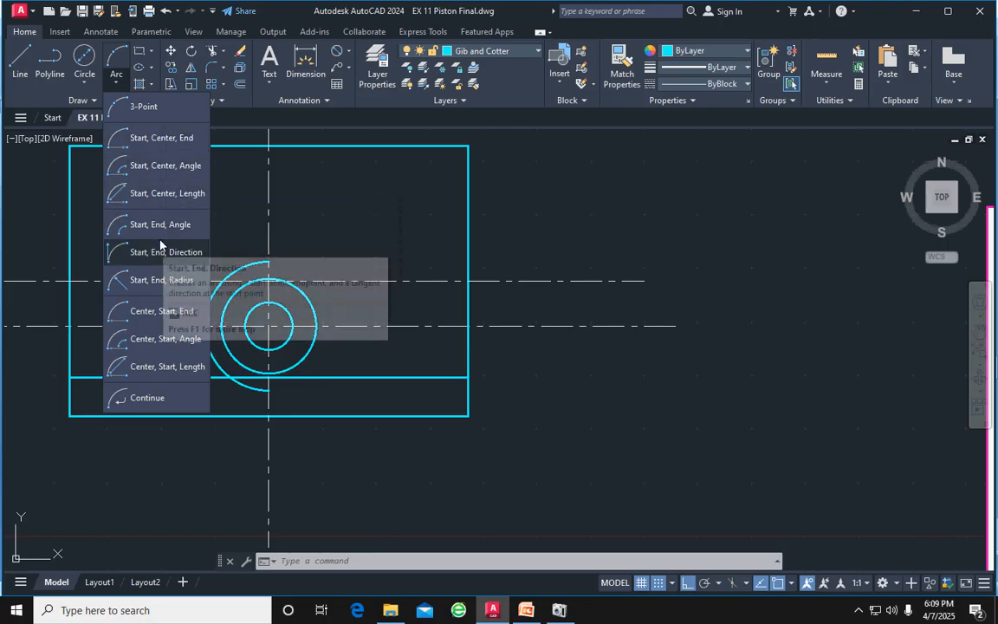
{"action": "left_click", "coordinate": [170, 284]}
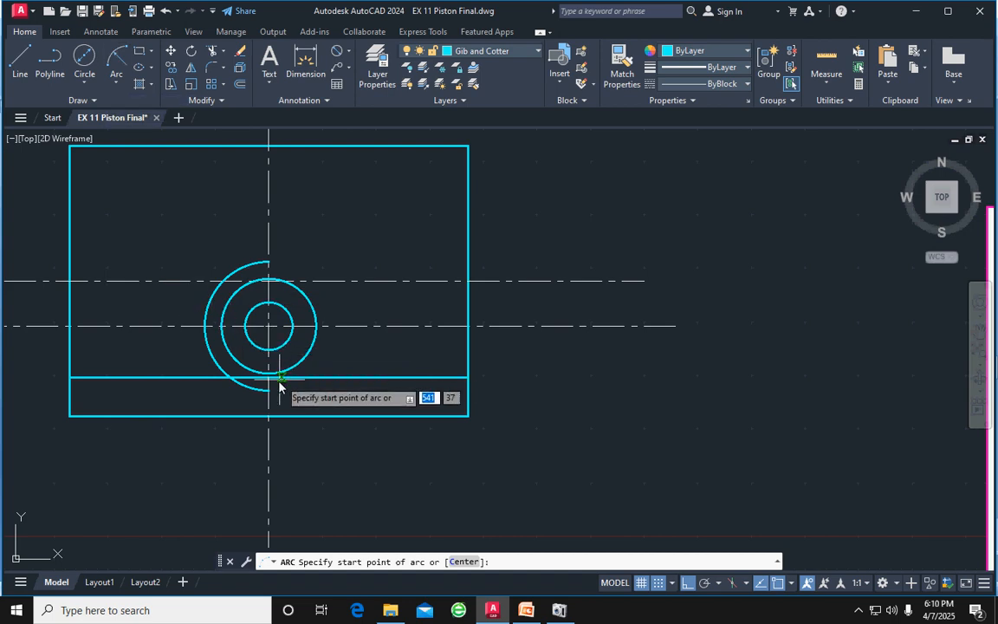
{"action": "left_click", "coordinate": [268, 388]}
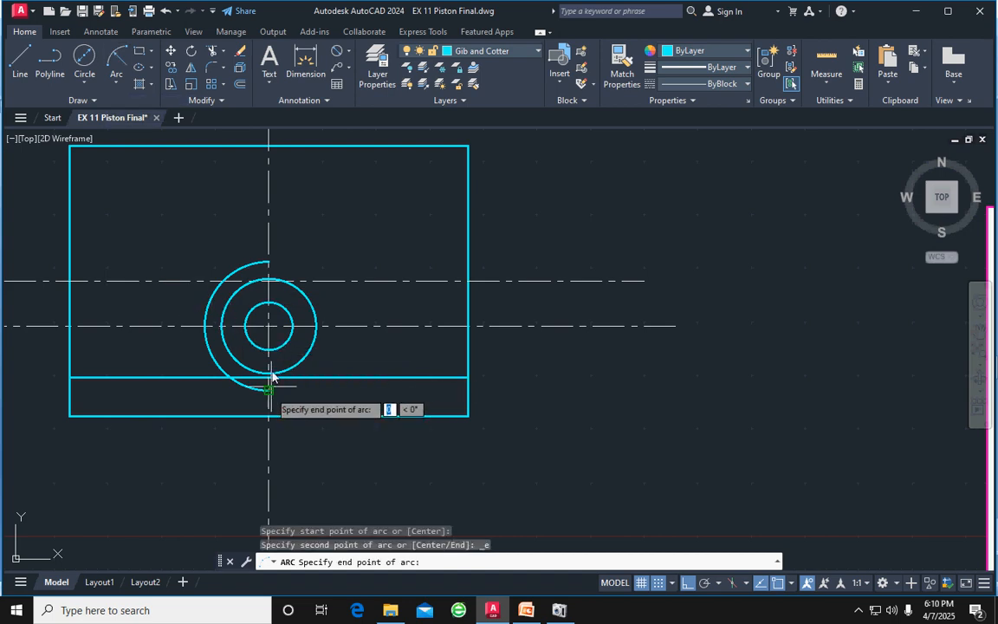
{"action": "left_click", "coordinate": [271, 265]}
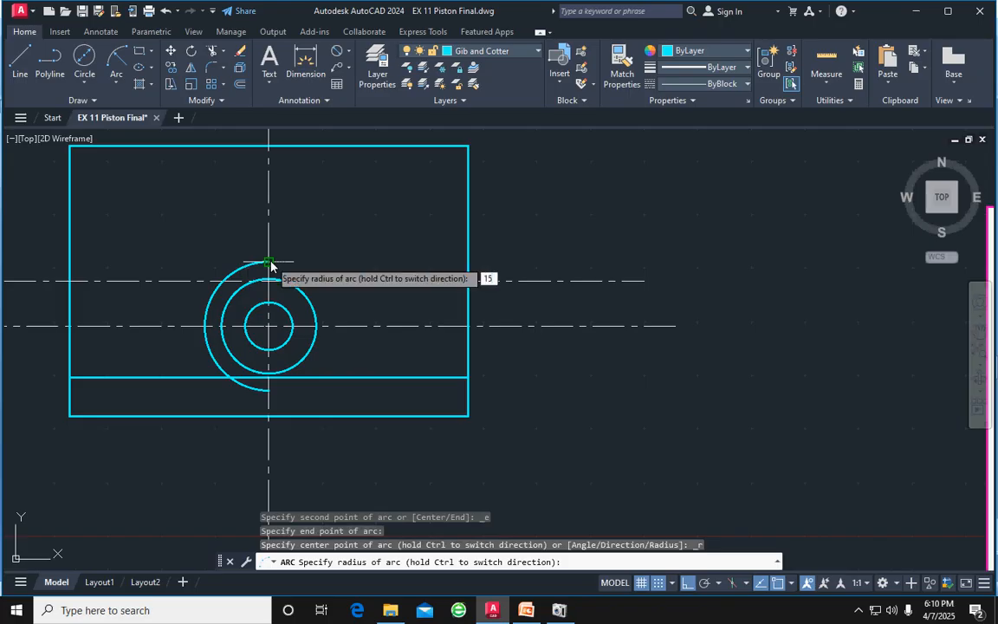
{"action": "key", "text": "Return"}
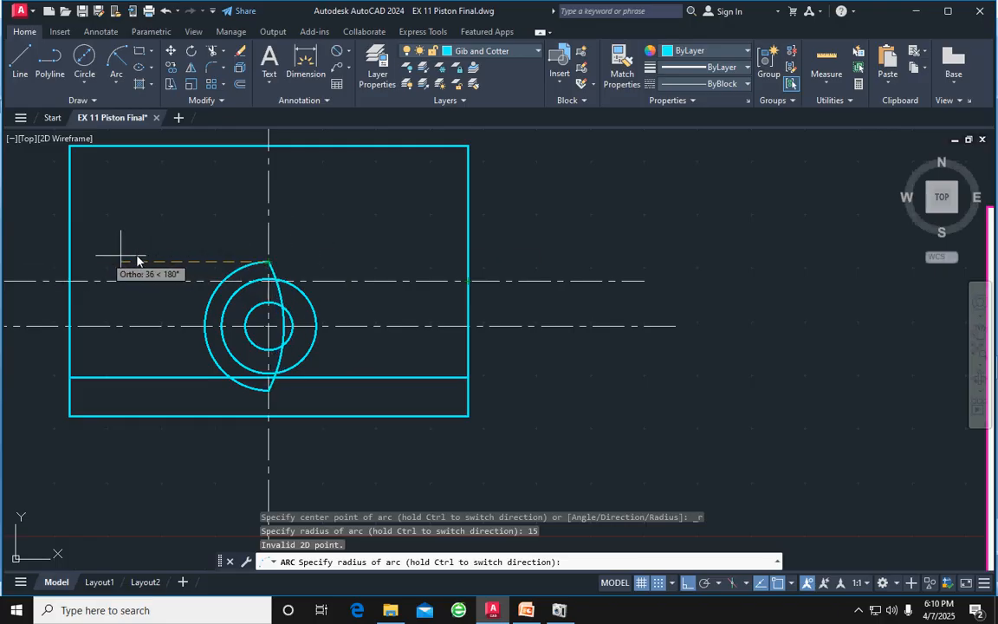
{"action": "type", "text": "15"}
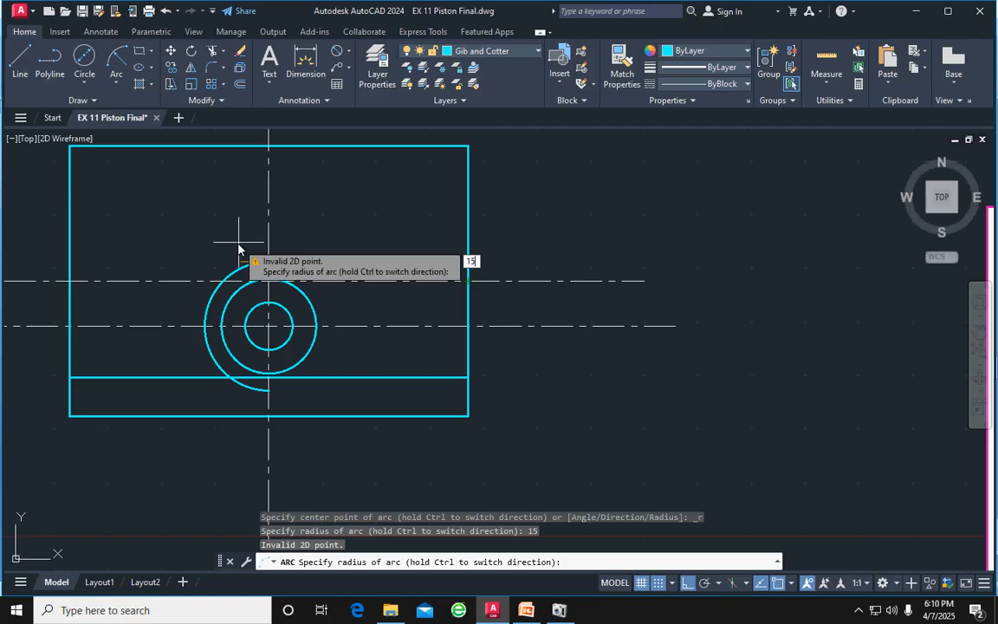
{"action": "key", "text": "Return"}
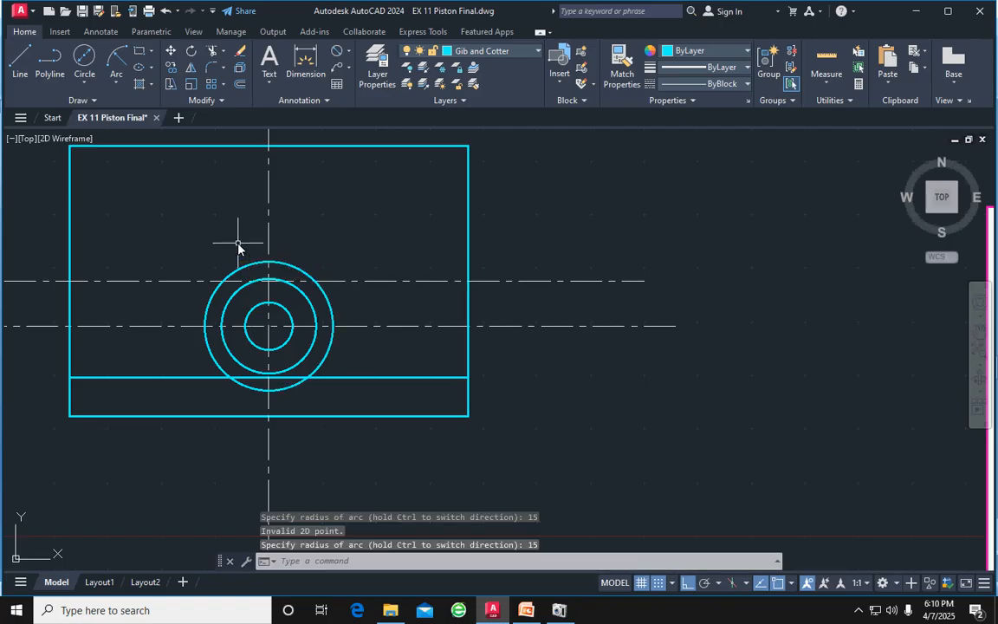
{"action": "key", "text": "Escape"}
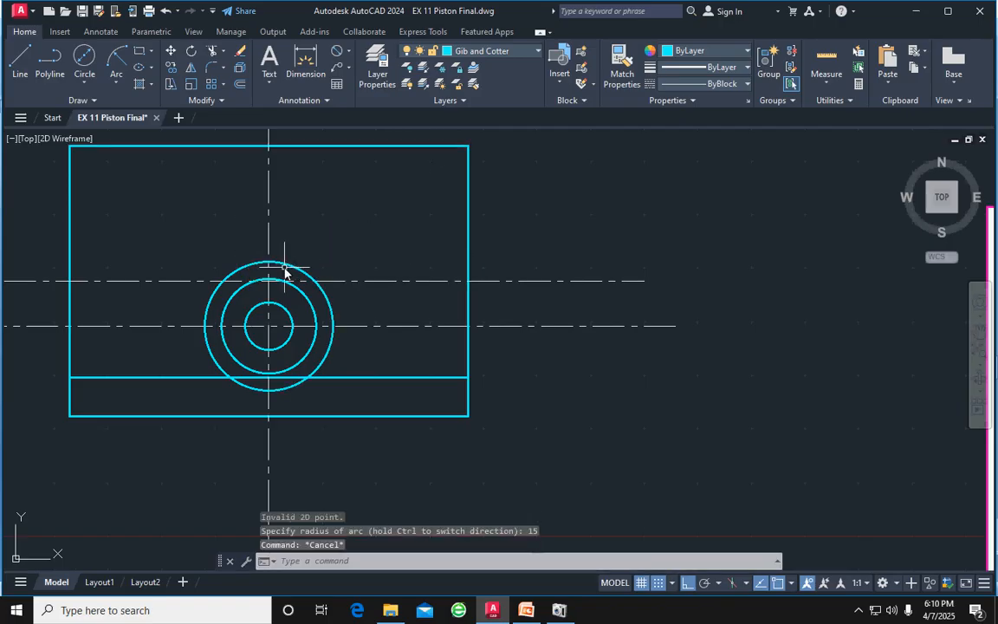
Change the linetype of the right-hand radius 15 arc to dashed
{"action": "left_click", "coordinate": [286, 269]}
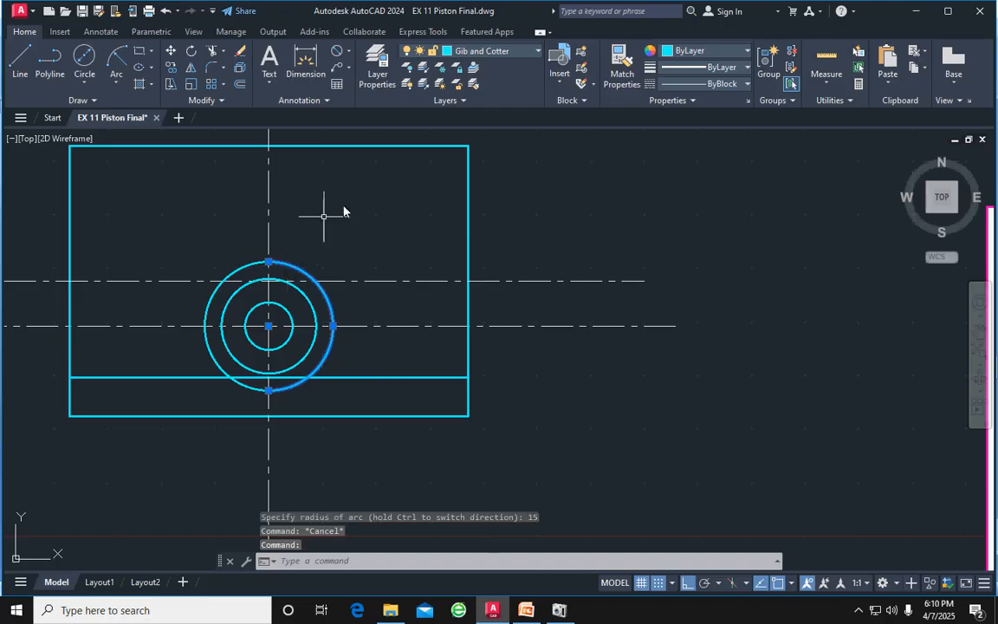
{"action": "left_click", "coordinate": [717, 84]}
{"action": "left_click", "coordinate": [717, 164]}
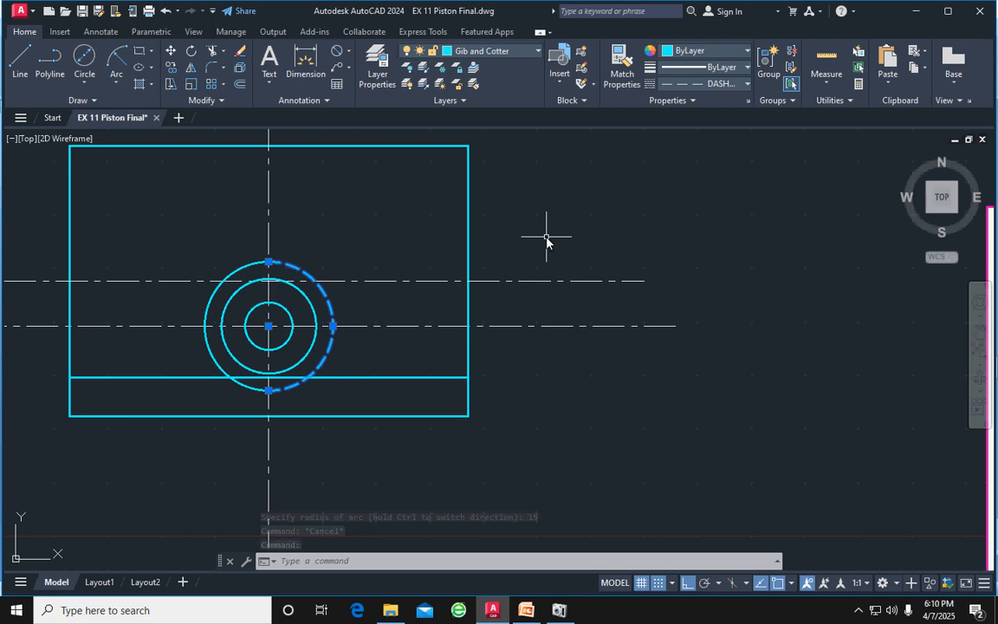
{"action": "key", "text": "Escape"}
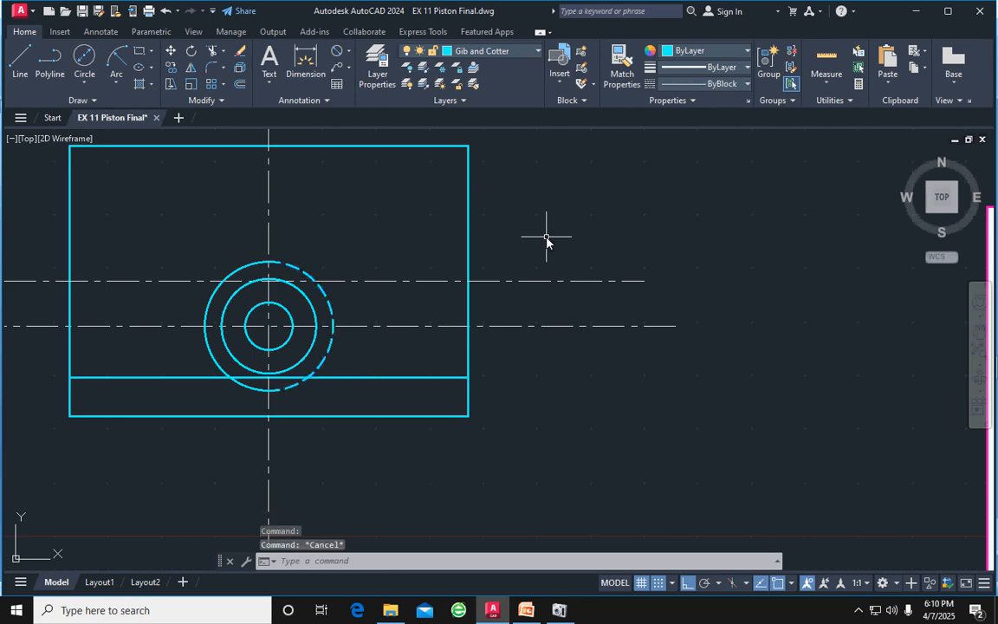
{"action": "scroll", "coordinate": [445, 220], "scroll_direction": "down", "scroll_amount": 2}
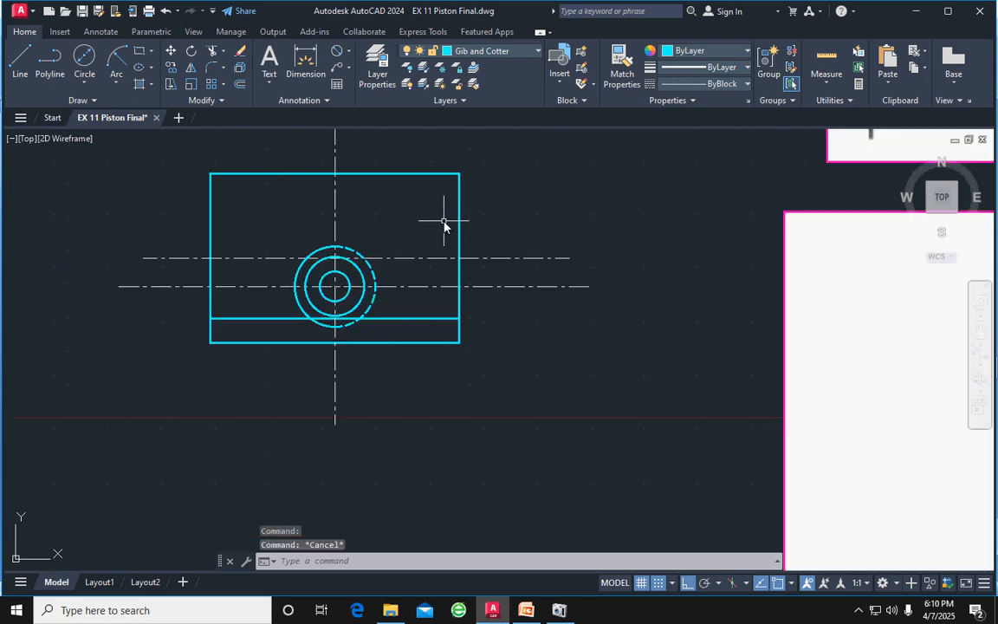
Make layer 0 the current layer for the dimensions
{"action": "middle_click_drag", "start_coordinate": [517, 295], "coordinate": [410, 296]}
{"action": "scroll", "coordinate": [429, 289], "scroll_direction": "down", "scroll_amount": 2}
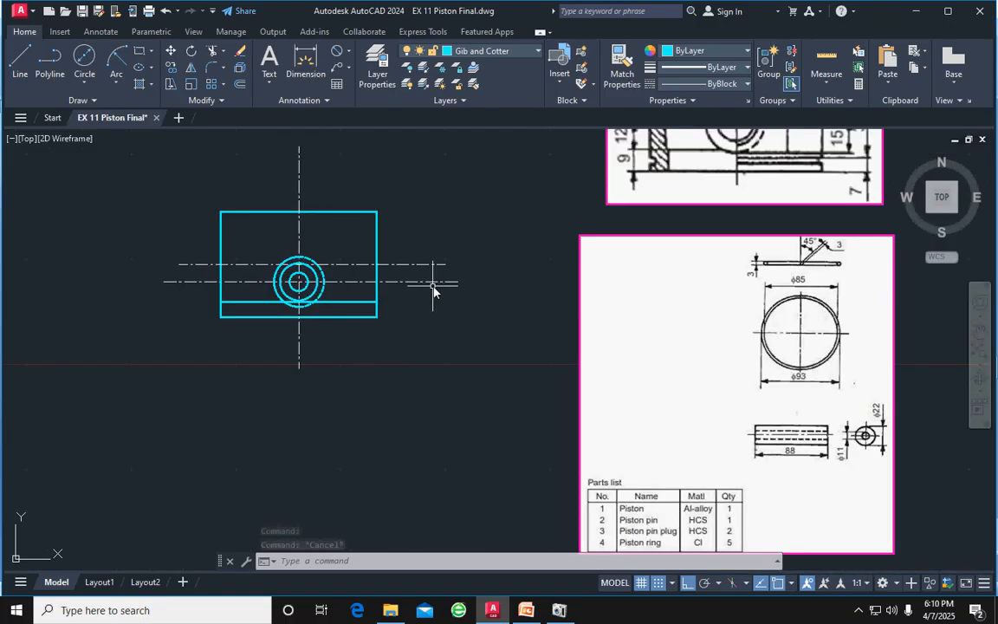
{"action": "middle_click_drag", "start_coordinate": [608, 258], "coordinate": [575, 369]}
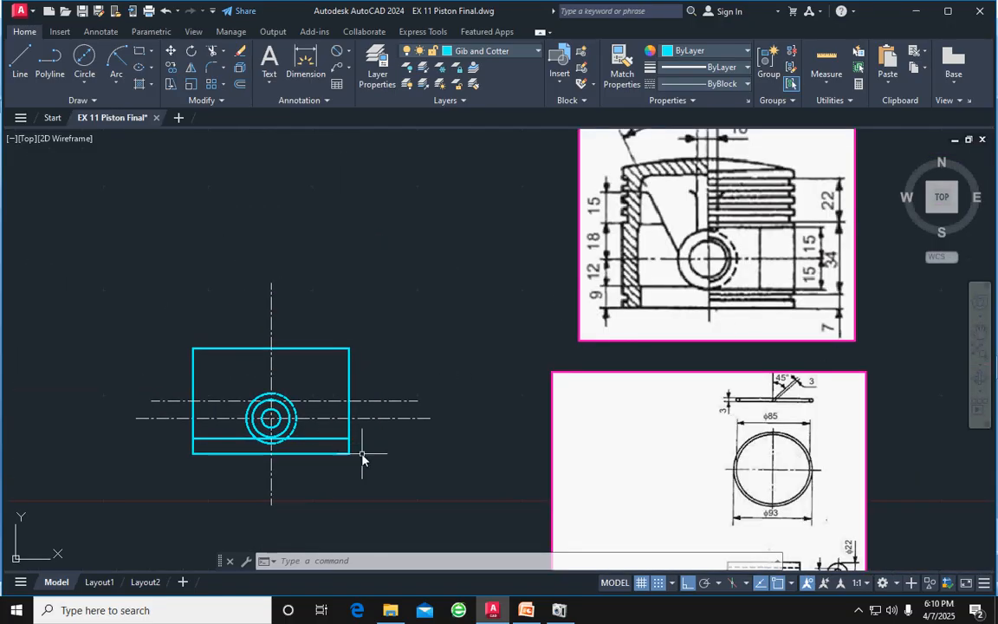
{"action": "middle_click_drag", "start_coordinate": [281, 382], "coordinate": [381, 341]}
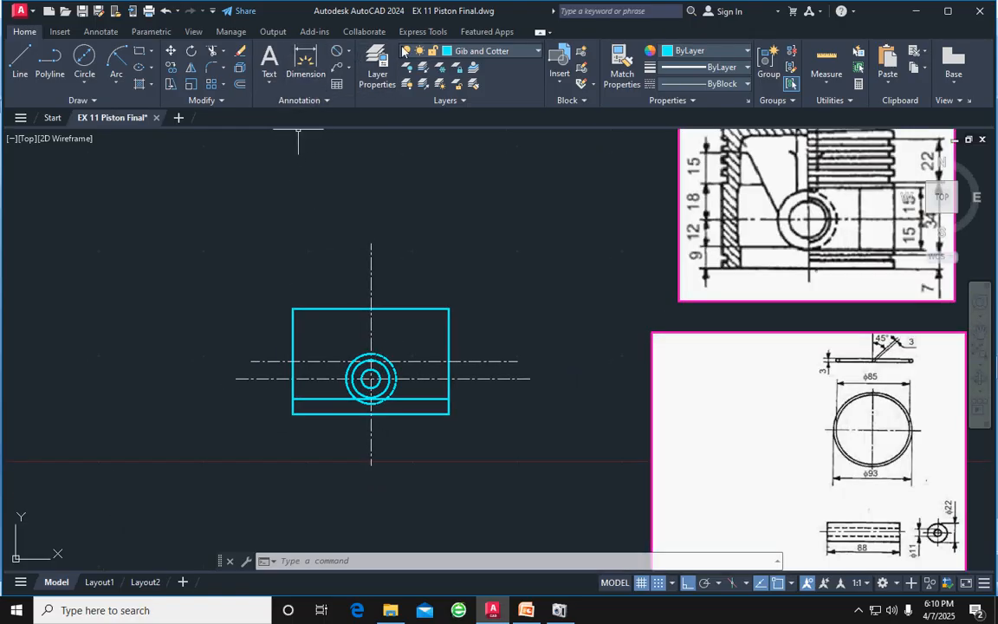
{"action": "left_click", "coordinate": [460, 55]}
{"action": "left_click", "coordinate": [425, 63]}
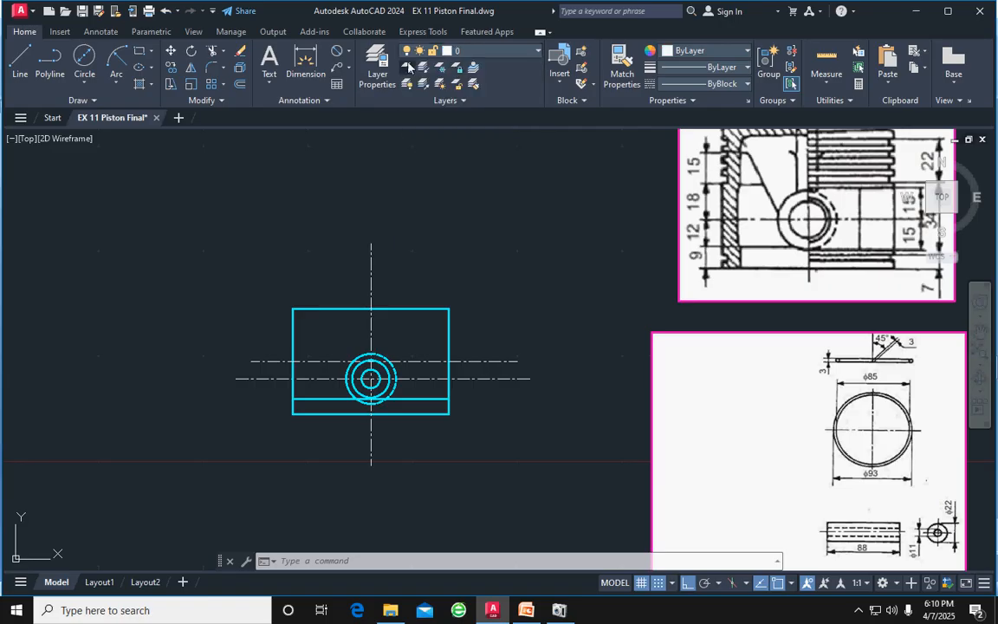
{"action": "left_click", "coordinate": [350, 53]}
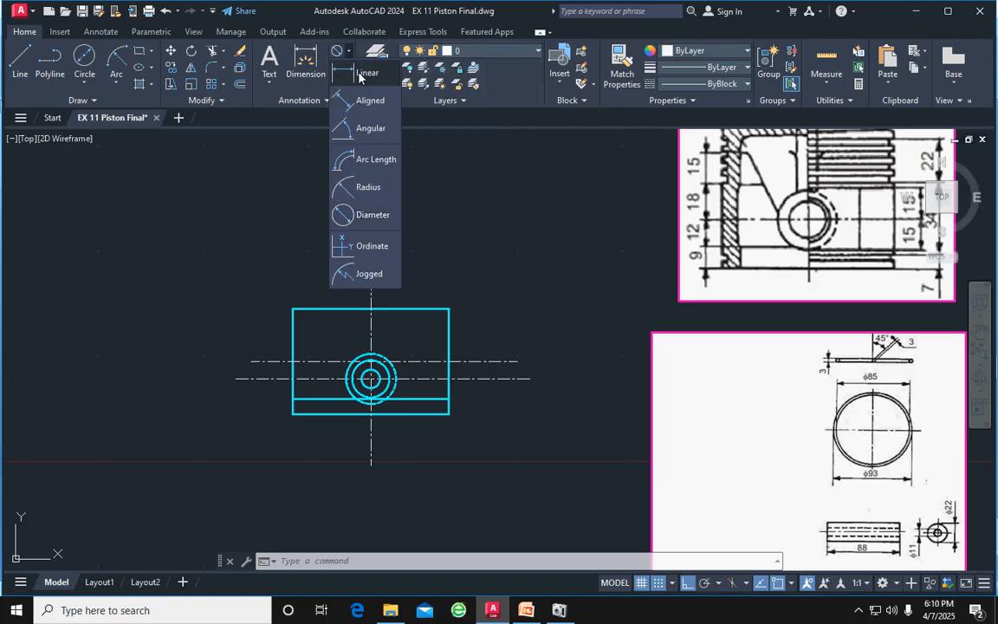
{"action": "left_click", "coordinate": [360, 74]}
{"action": "scroll", "coordinate": [294, 414], "scroll_direction": "up", "scroll_amount": 2}
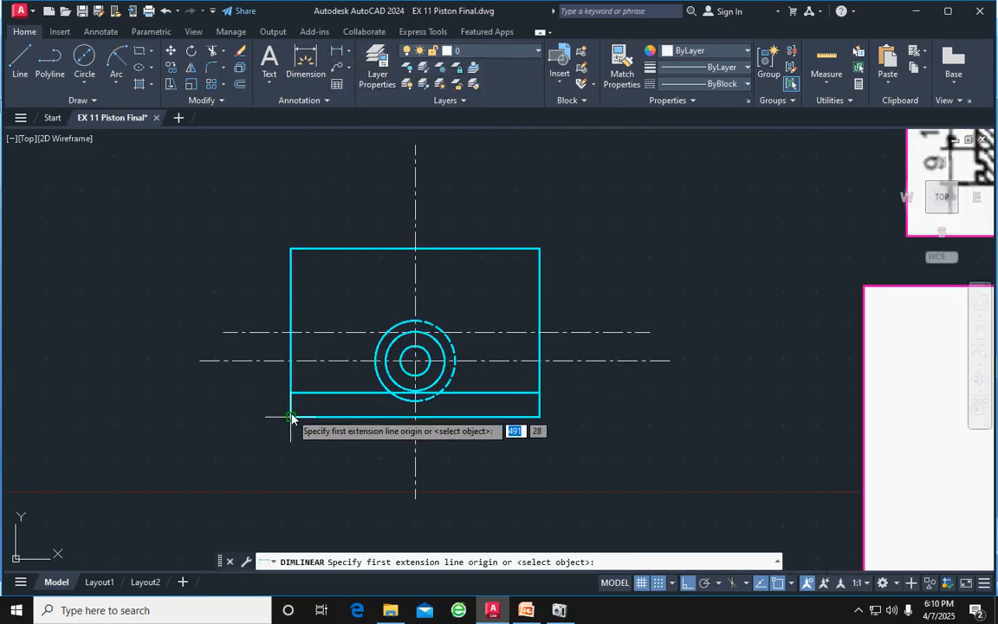
{"action": "left_click", "coordinate": [292, 417]}
{"action": "left_click", "coordinate": [291, 392]}
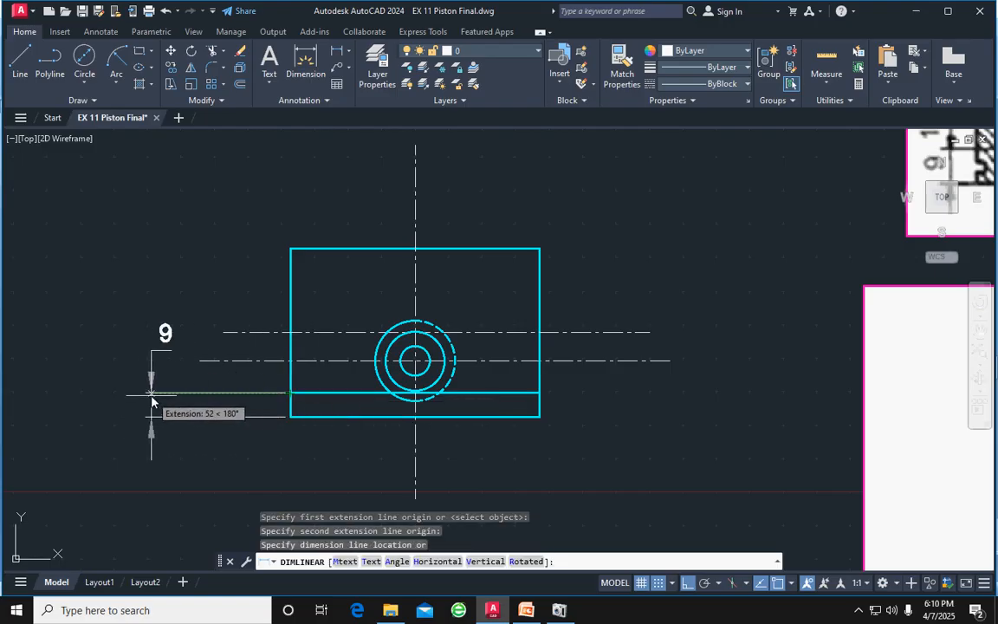
{"action": "key", "text": "Escape"}
Add a vertical linear dimension between the rectangle's bottom edge and the inner line just above it, placed outside the left edge
{"action": "scroll", "coordinate": [292, 374], "scroll_direction": "down", "scroll_amount": 2}
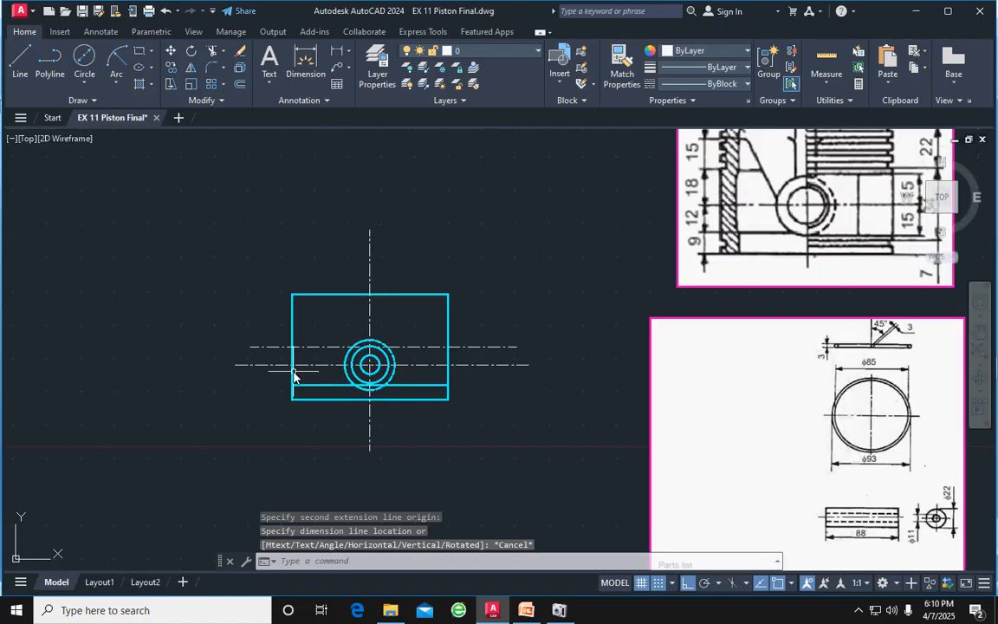
{"action": "left_click", "coordinate": [337, 52]}
{"action": "left_click", "coordinate": [292, 400]}
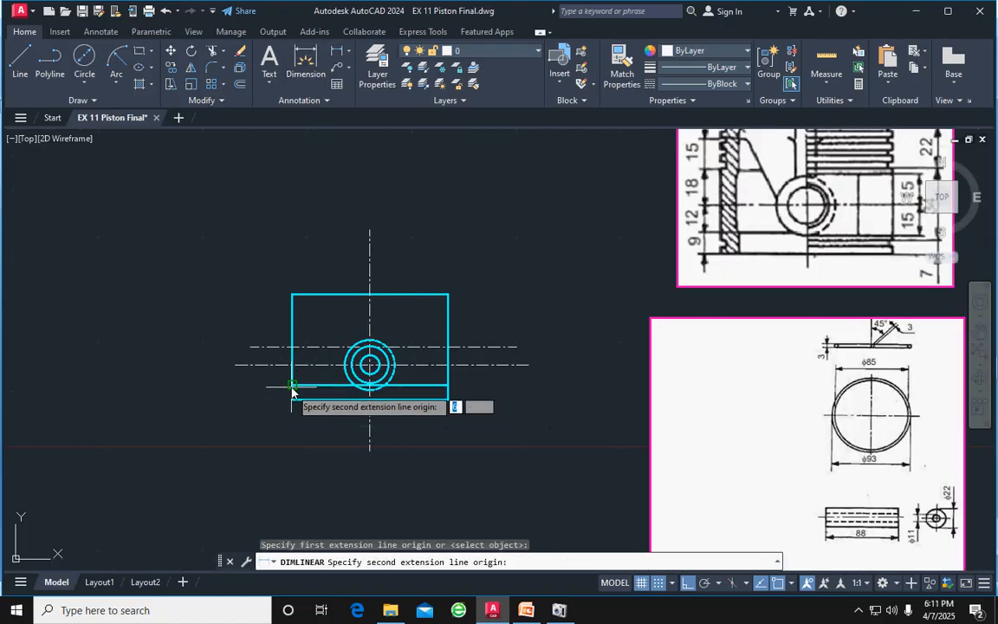
{"action": "left_click", "coordinate": [292, 384]}
{"action": "left_click", "coordinate": [143, 391]}
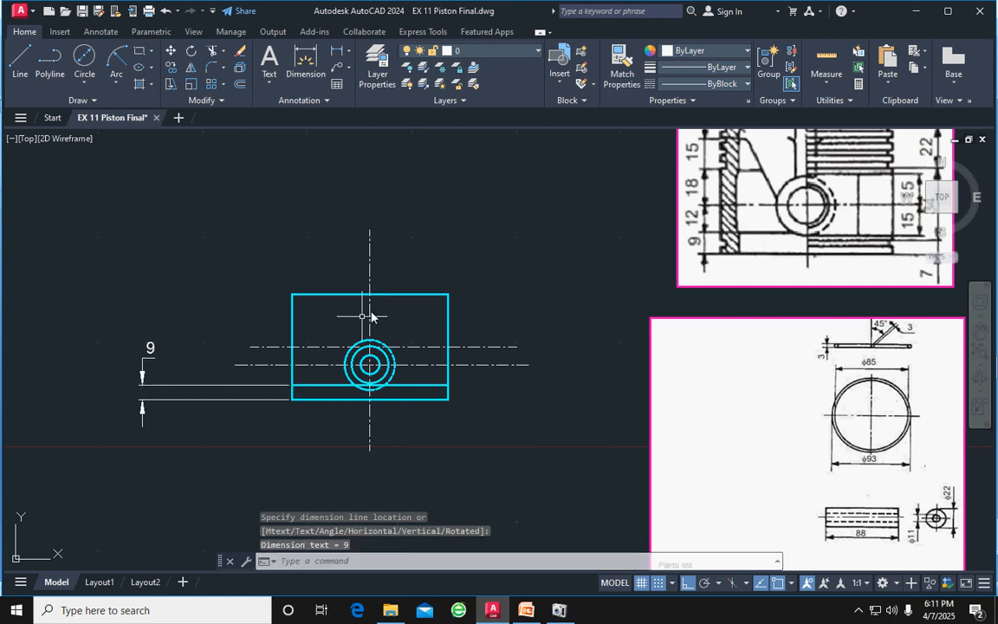
Try a vertical linear dimension from the pin circles' horizontal centre line to the rectangle's bottom edge, and erase it
{"action": "left_click", "coordinate": [337, 55]}
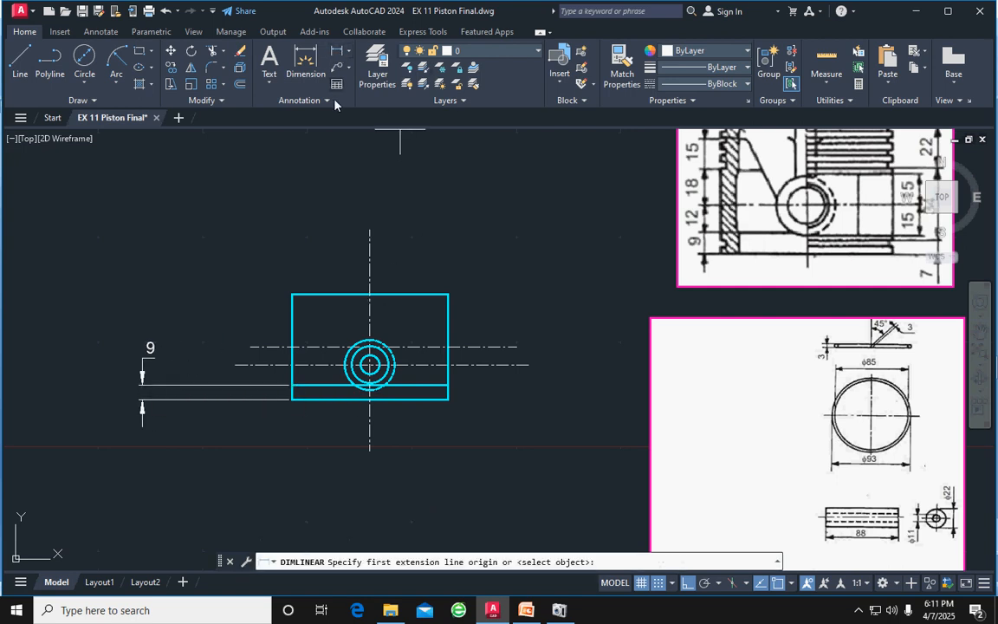
{"action": "left_click", "coordinate": [289, 370]}
{"action": "left_click", "coordinate": [291, 399]}
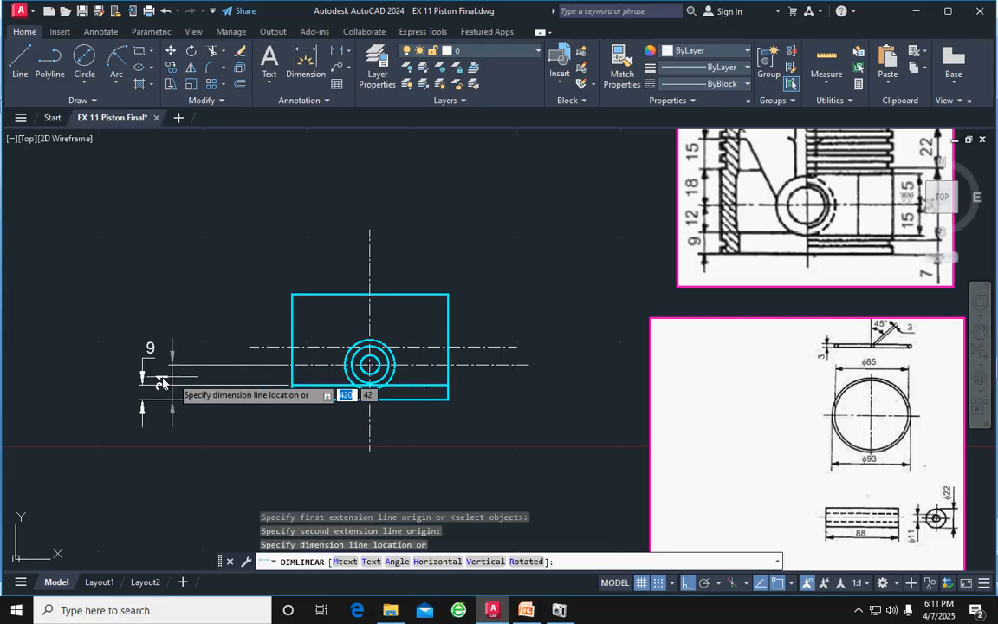
{"action": "left_click", "coordinate": [91, 382]}
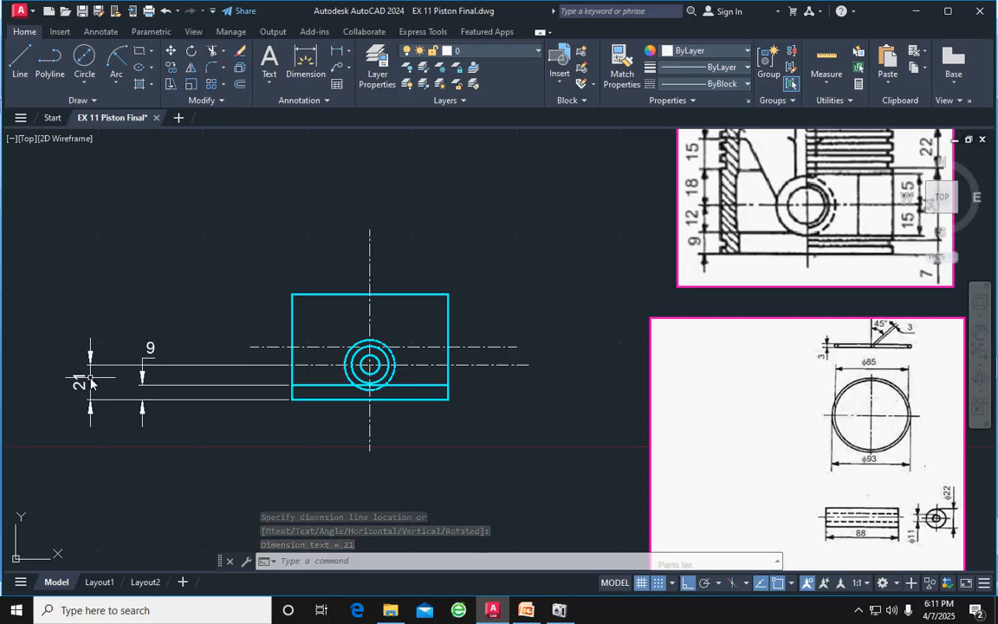
{"action": "key", "text": "Escape"}
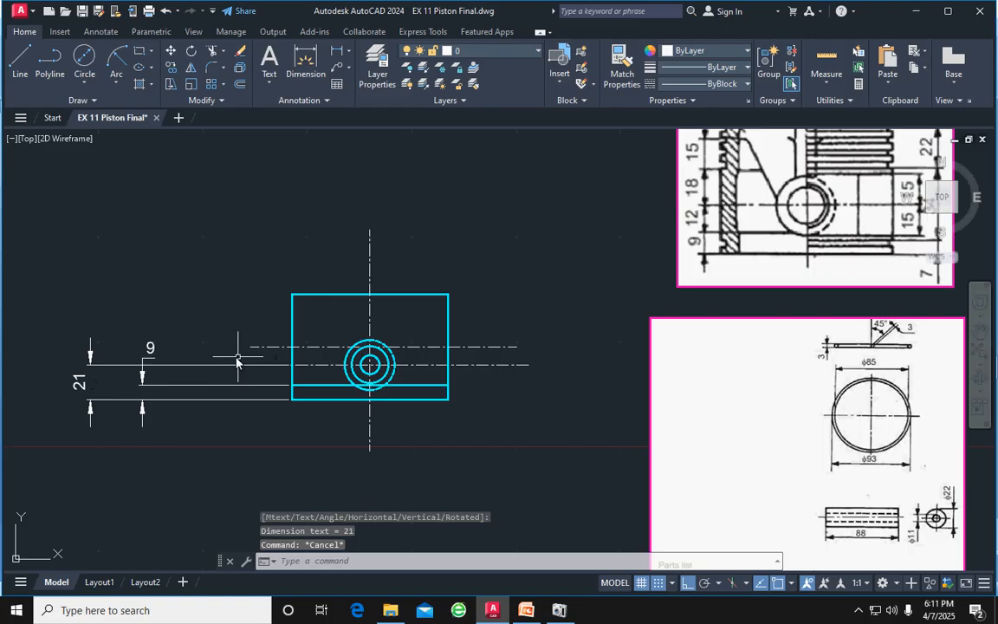
{"action": "left_click", "coordinate": [212, 364]}
{"action": "key", "text": "Delete"}
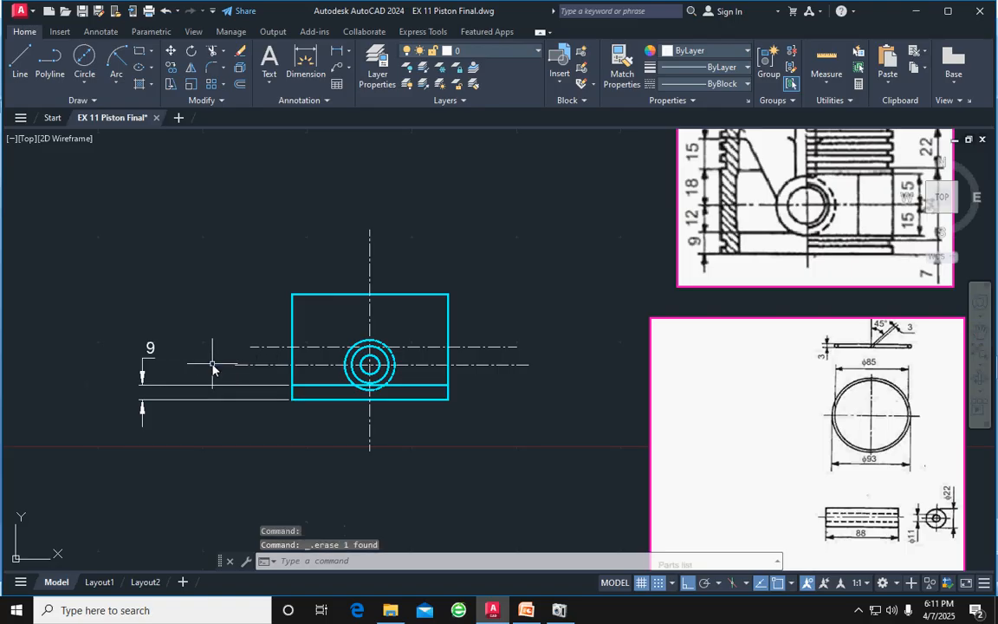
Add a vertical linear dimension from the inner line near the base to the pin circles' horizontal centre line, placed on the left
{"action": "left_click", "coordinate": [337, 51]}
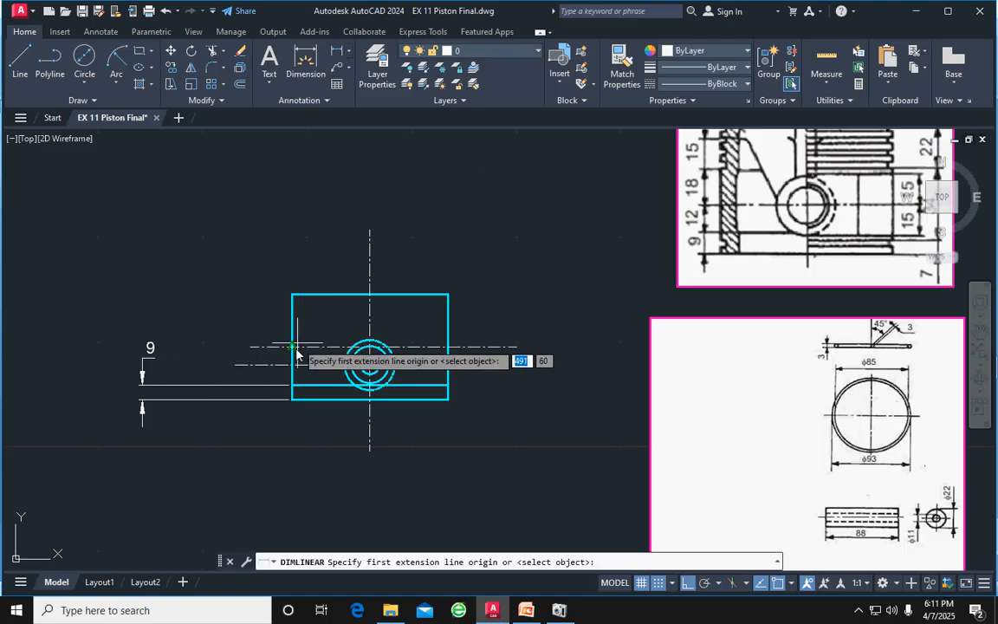
{"action": "left_click", "coordinate": [291, 386]}
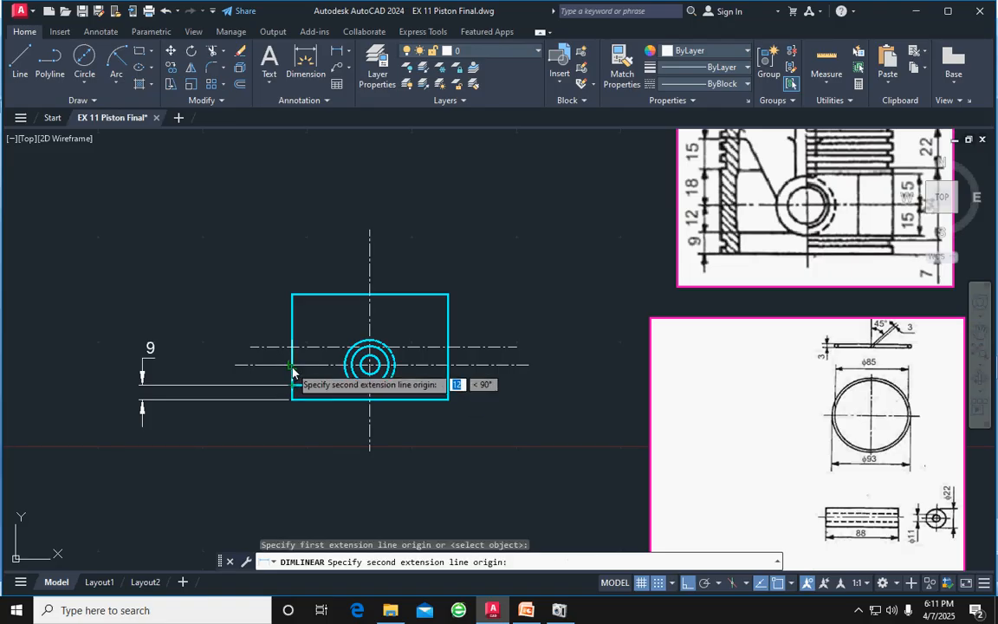
{"action": "left_click", "coordinate": [292, 364]}
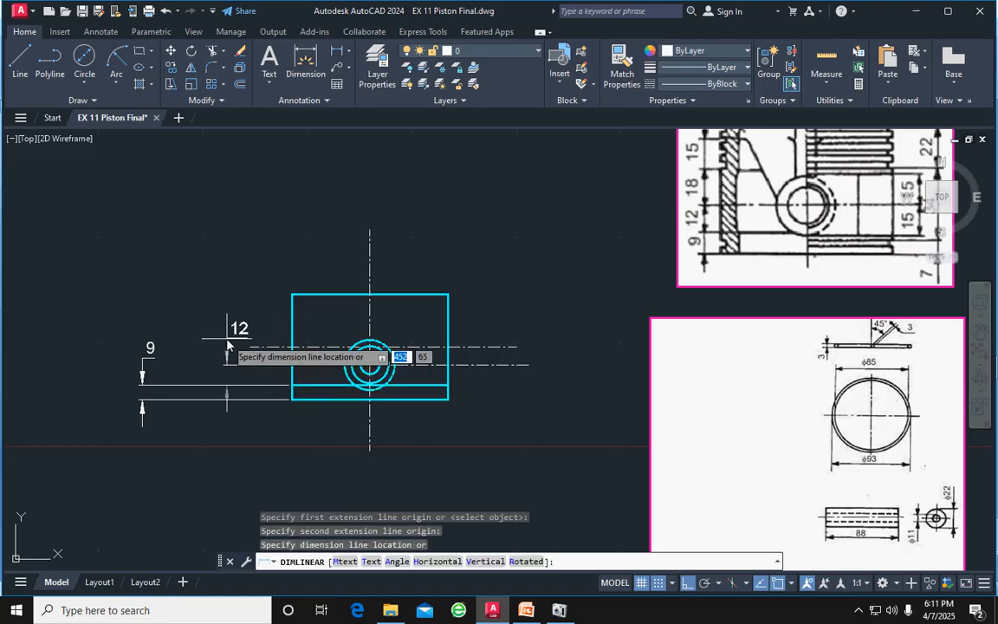
{"action": "left_click", "coordinate": [116, 336]}
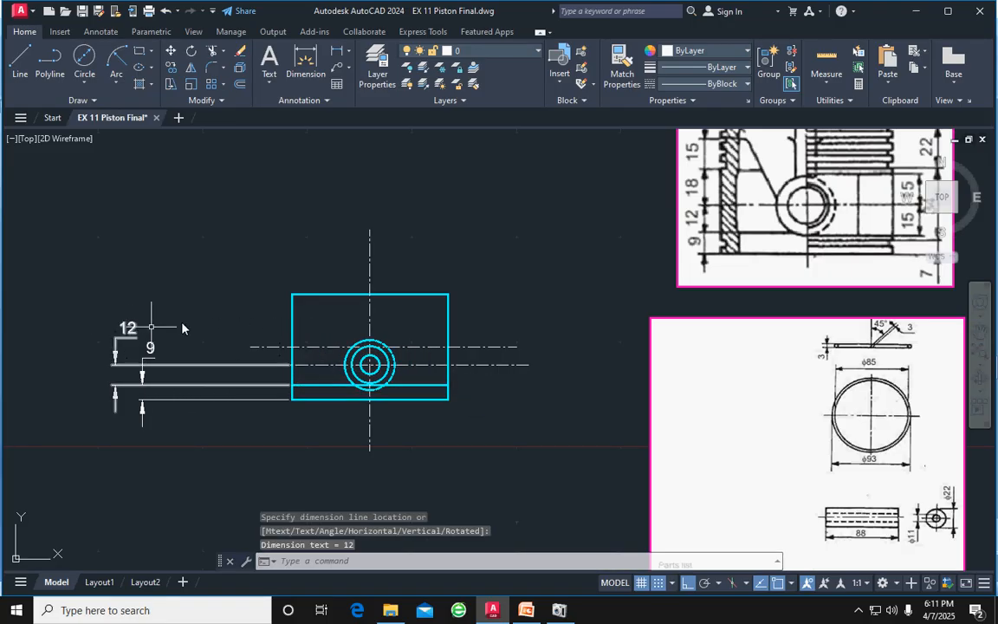
{"action": "key", "text": "Escape"}
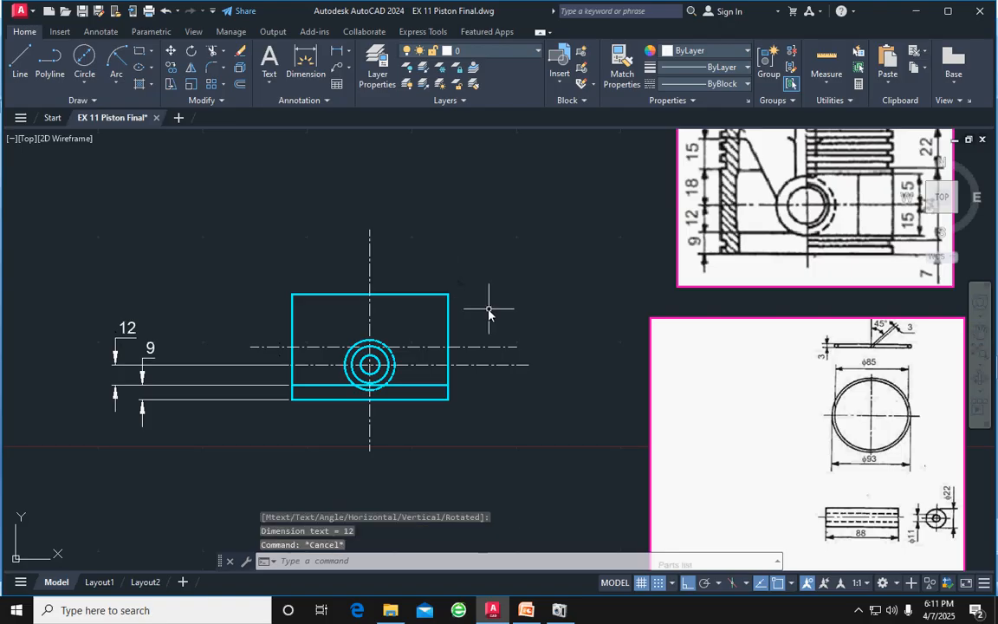
Draw a horizontal line through the pin circles' centre, from the rectangle's left edge to its right edge
{"action": "middle_click_drag", "start_coordinate": [603, 334], "coordinate": [469, 360]}
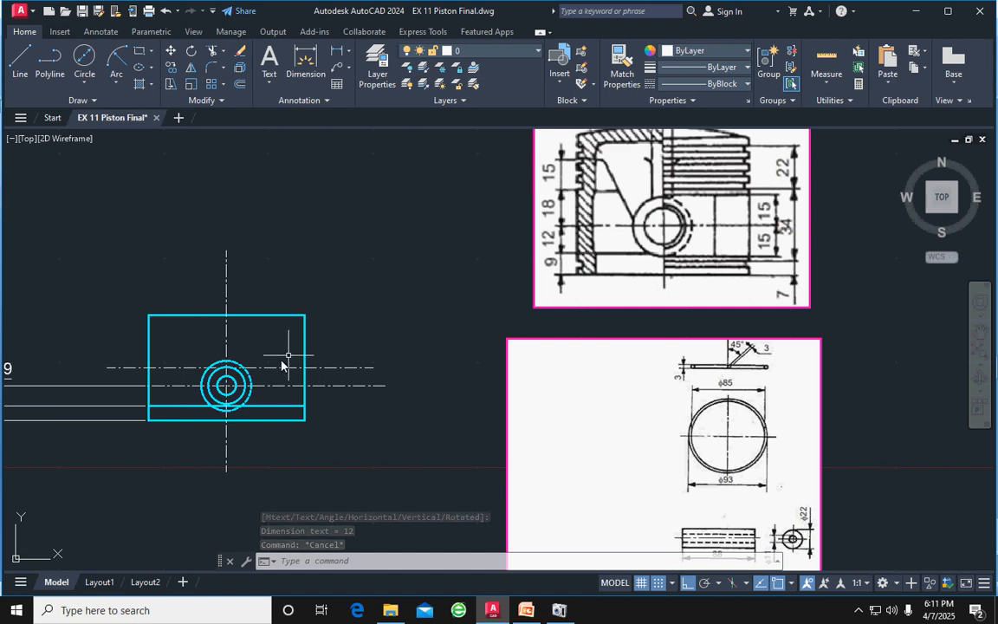
{"action": "scroll", "coordinate": [221, 364], "scroll_direction": "up", "scroll_amount": 2}
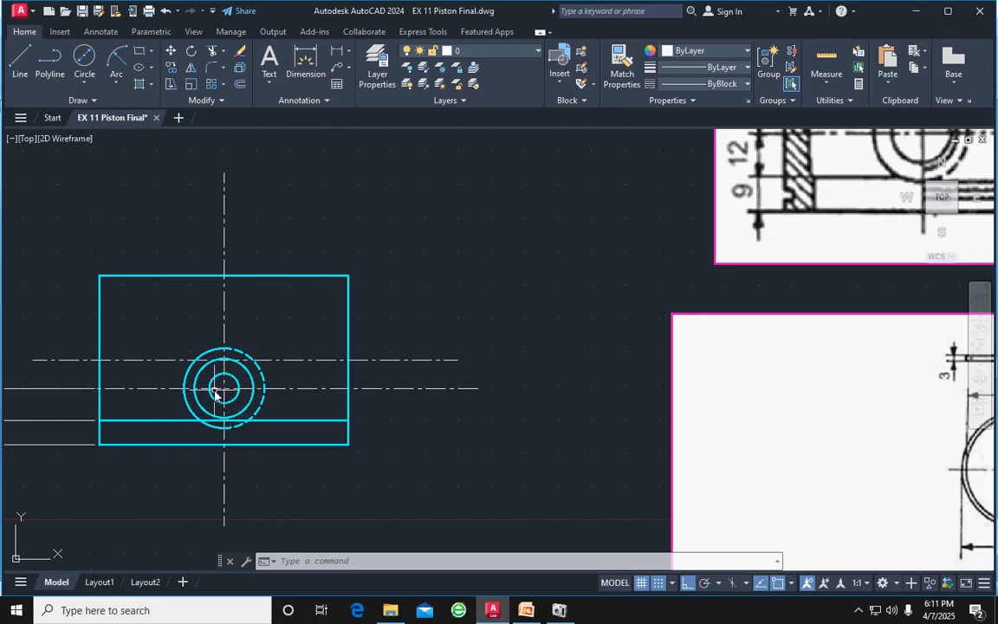
{"action": "scroll", "coordinate": [217, 394], "scroll_direction": "down", "scroll_amount": 2}
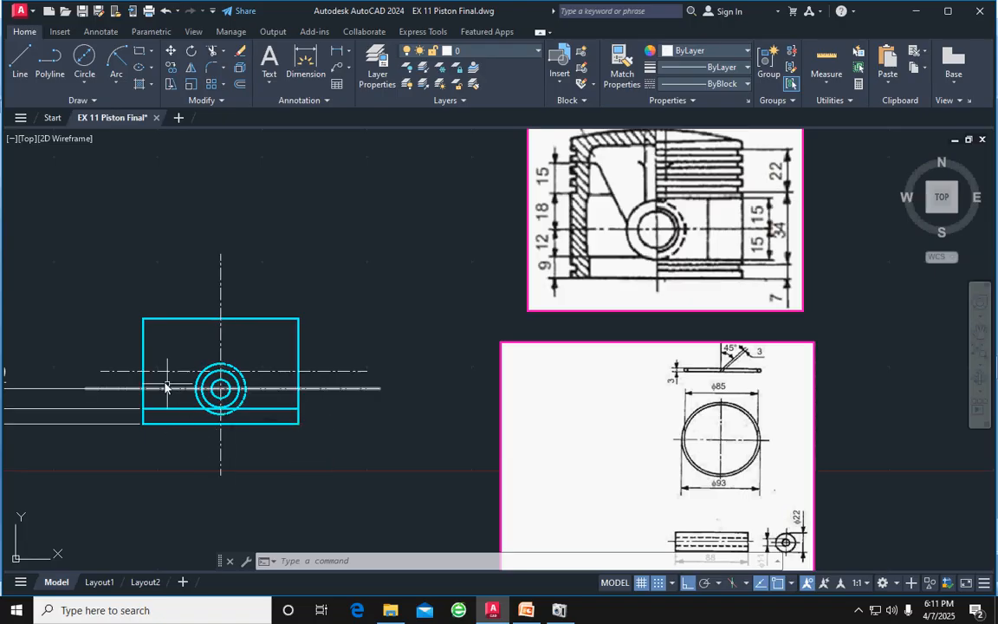
{"action": "left_click", "coordinate": [20, 61]}
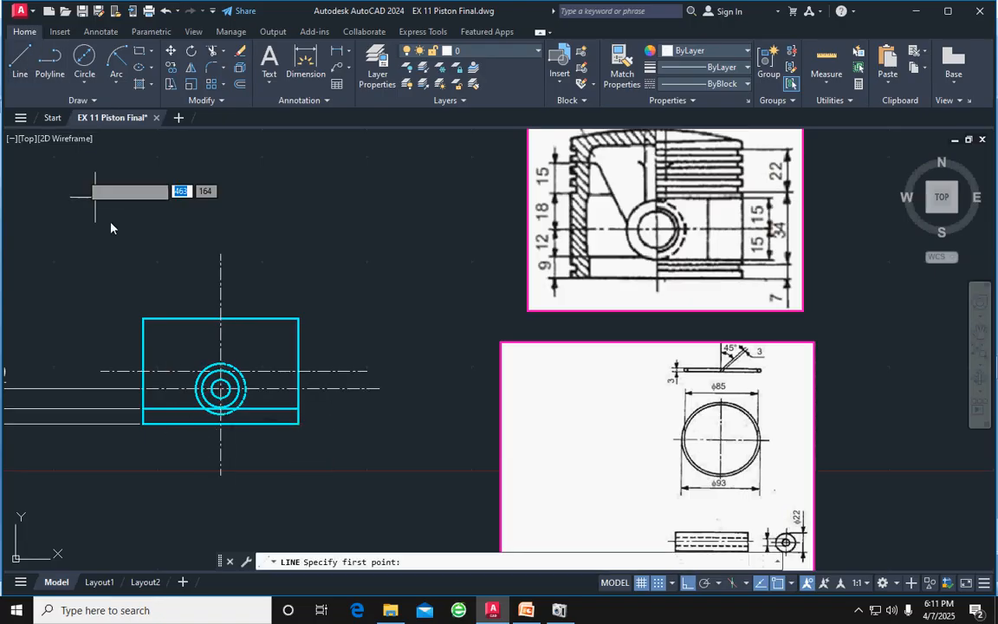
{"action": "left_click", "coordinate": [141, 390]}
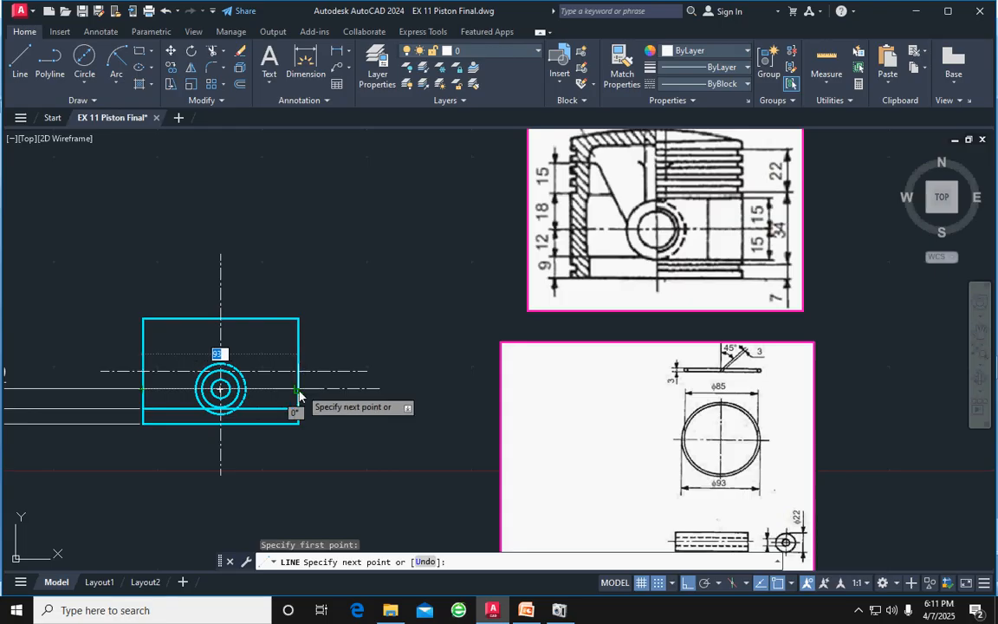
{"action": "left_click", "coordinate": [298, 391]}
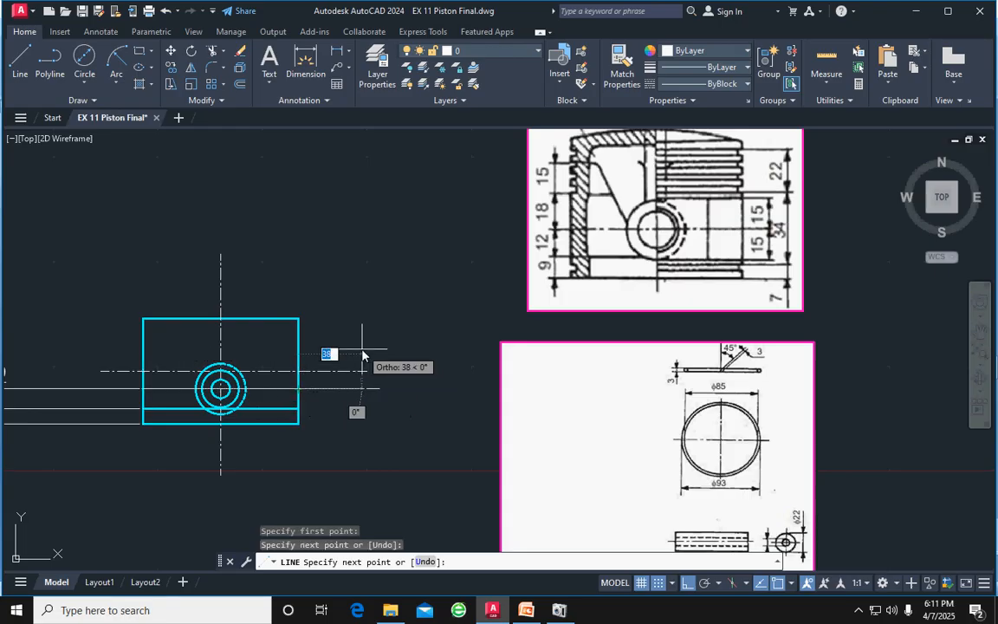
{"action": "key", "text": "Escape"}
Match the new horizontal line's properties to the rectangle's right edge and make Gib and Cotter the current layer
{"action": "left_click", "coordinate": [298, 326]}
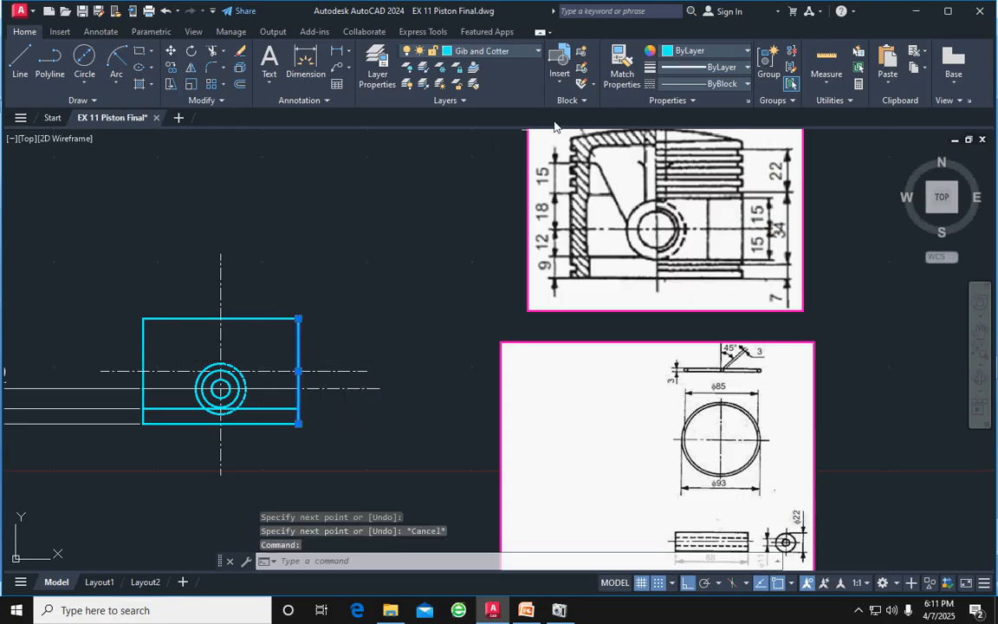
{"action": "left_click", "coordinate": [622, 65]}
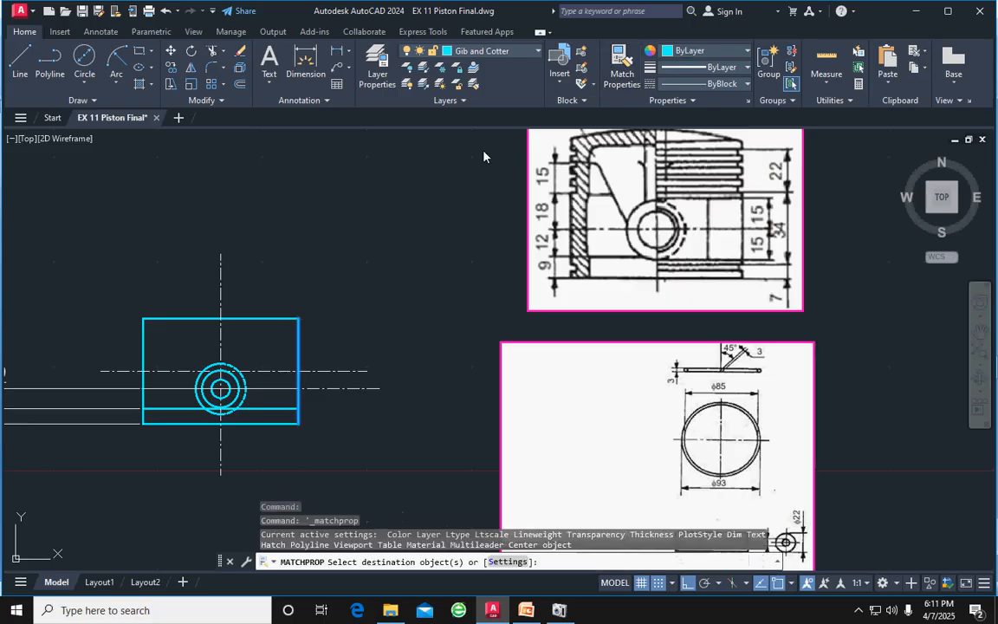
{"action": "left_click", "coordinate": [264, 391]}
{"action": "key", "text": "Escape"}
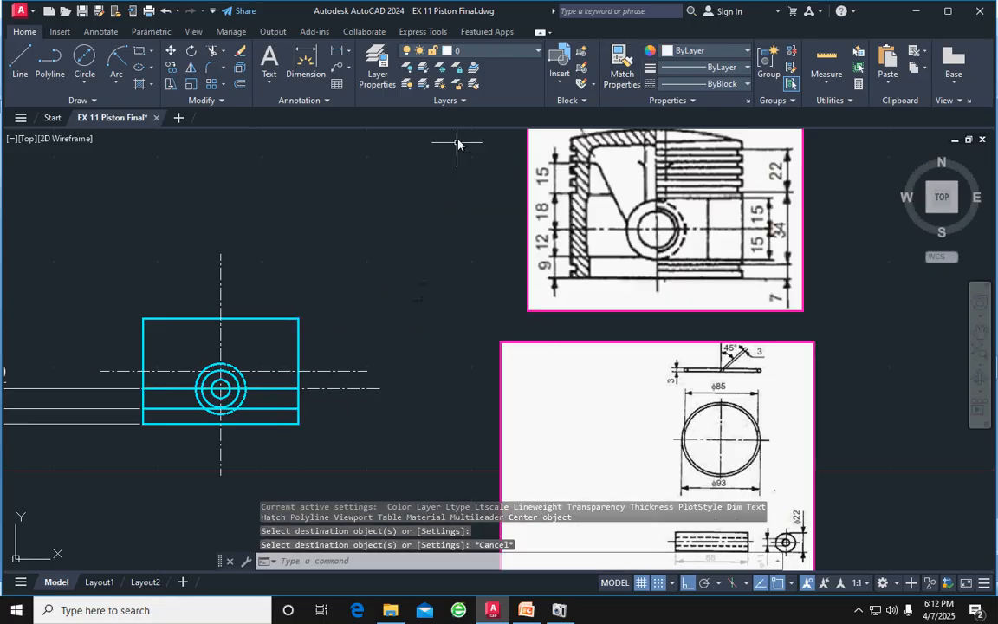
{"action": "left_click", "coordinate": [482, 52]}
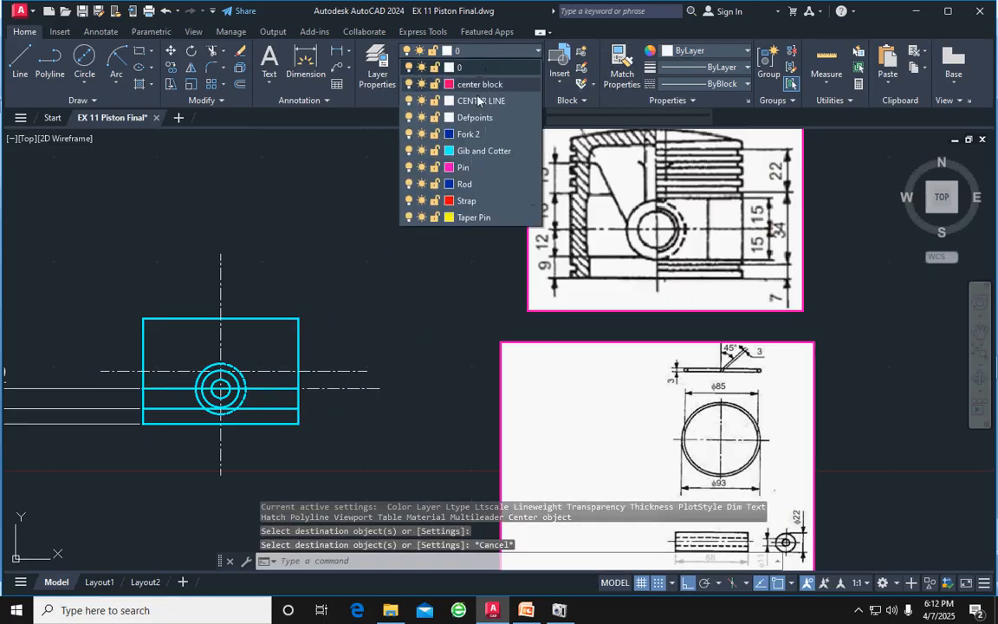
{"action": "left_click", "coordinate": [424, 151]}
Offset the horizontal line through the pin circles' centre by 15 both upward and downward
{"action": "scroll", "coordinate": [267, 342], "scroll_direction": "up", "scroll_amount": 2}
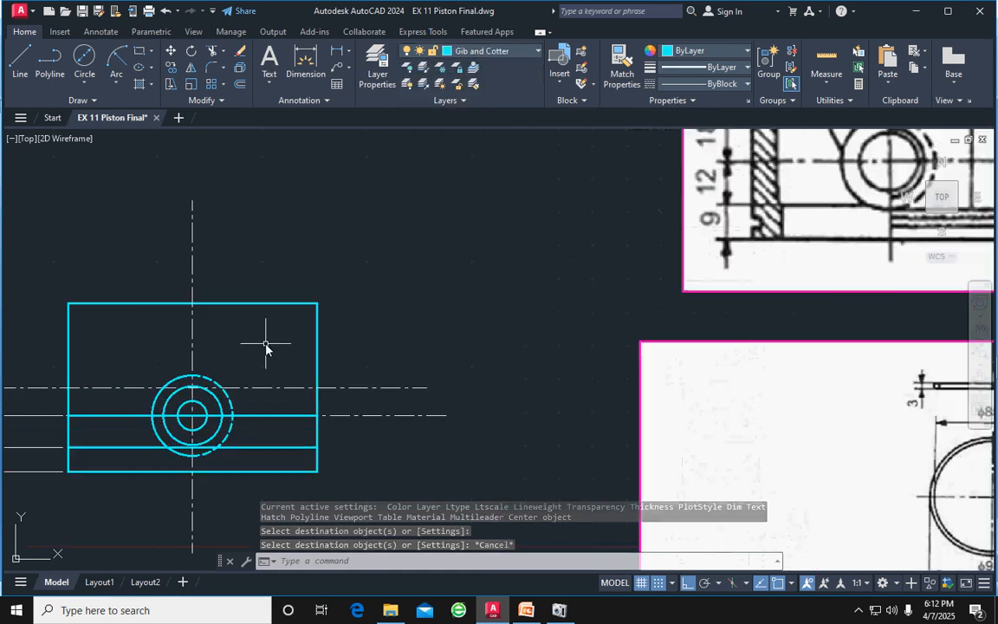
{"action": "left_click", "coordinate": [252, 416]}
{"action": "middle_click_drag", "start_coordinate": [507, 363], "coordinate": [509, 394]}
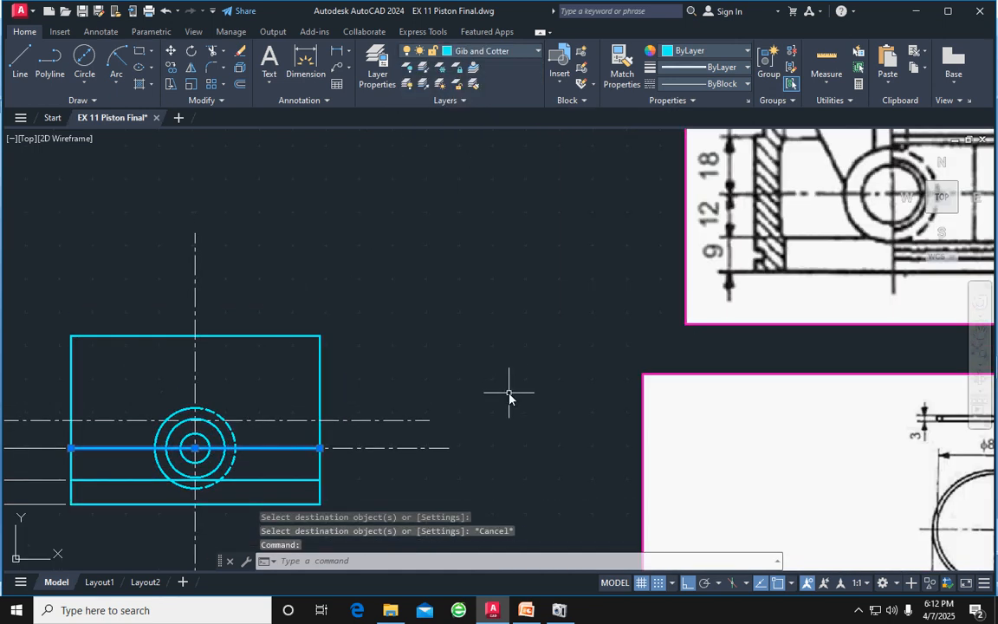
{"action": "left_click", "coordinate": [240, 84]}
{"action": "type", "text": "15"}
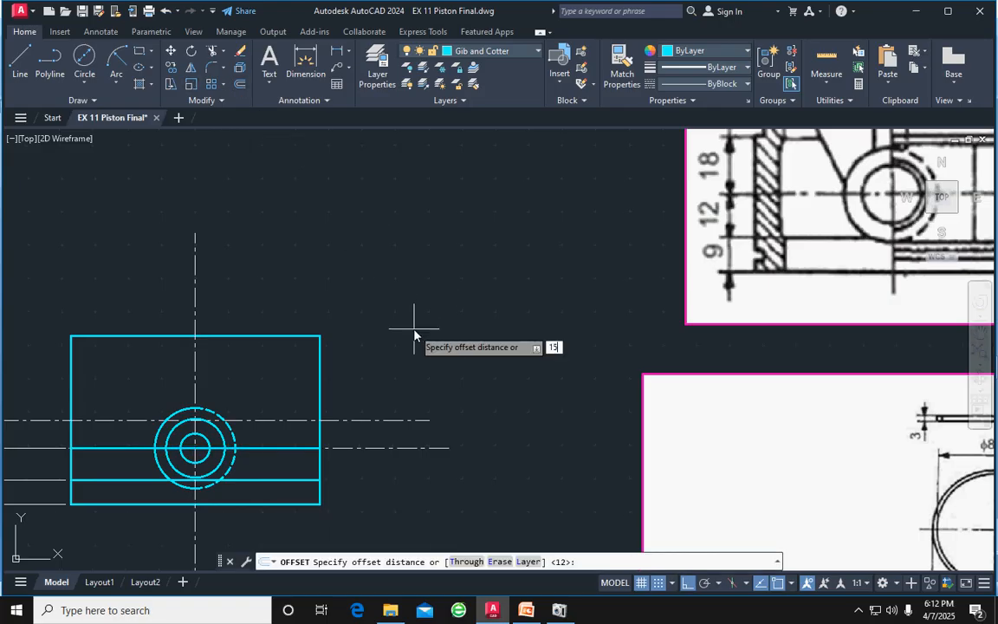
{"action": "key", "text": "Return"}
{"action": "left_click", "coordinate": [415, 335]}
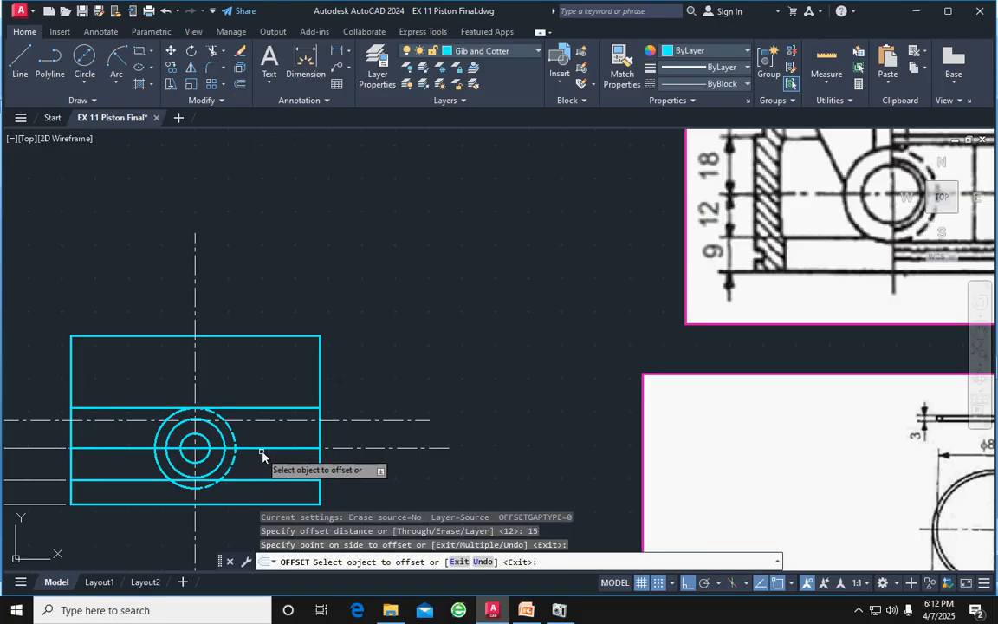
{"action": "left_click", "coordinate": [261, 452]}
{"action": "left_click", "coordinate": [261, 486]}
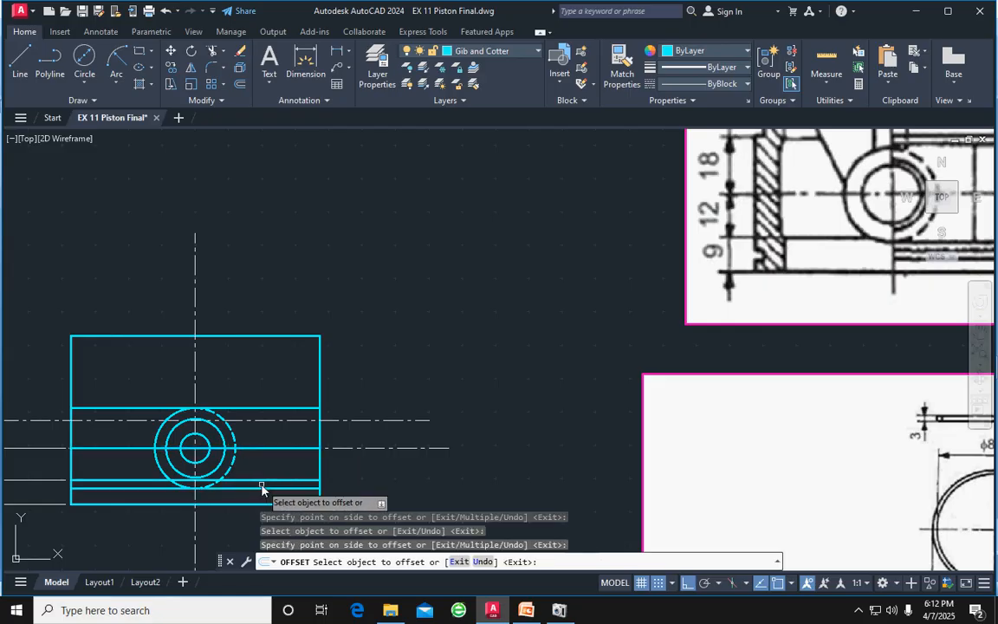
Offset the horizontal line through the pin circles' centre upward by 18
{"action": "key", "text": "Escape"}
{"action": "scroll", "coordinate": [351, 433], "scroll_direction": "down", "scroll_amount": 2}
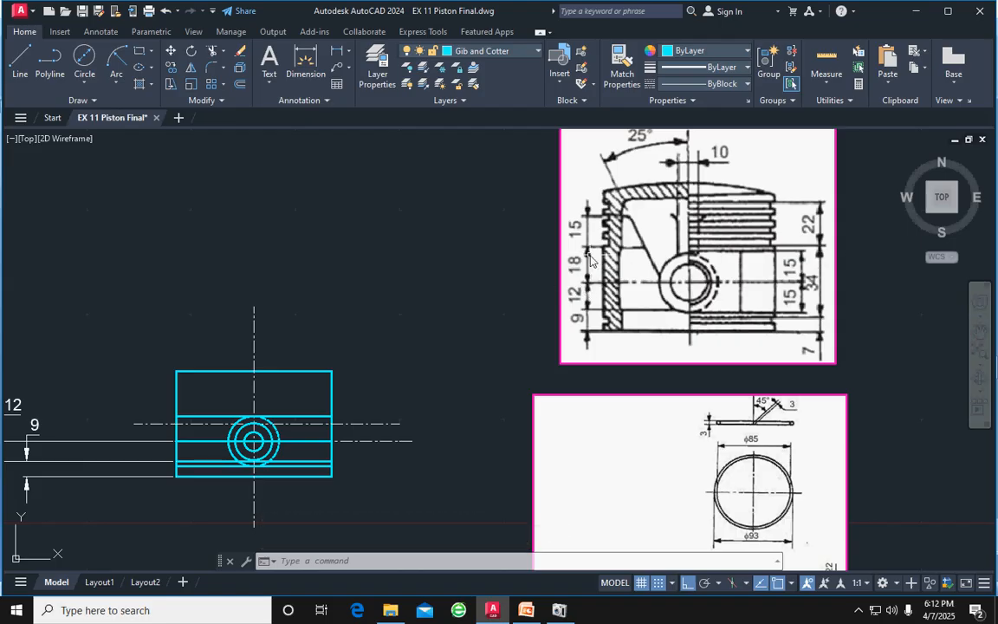
{"action": "left_click", "coordinate": [182, 443]}
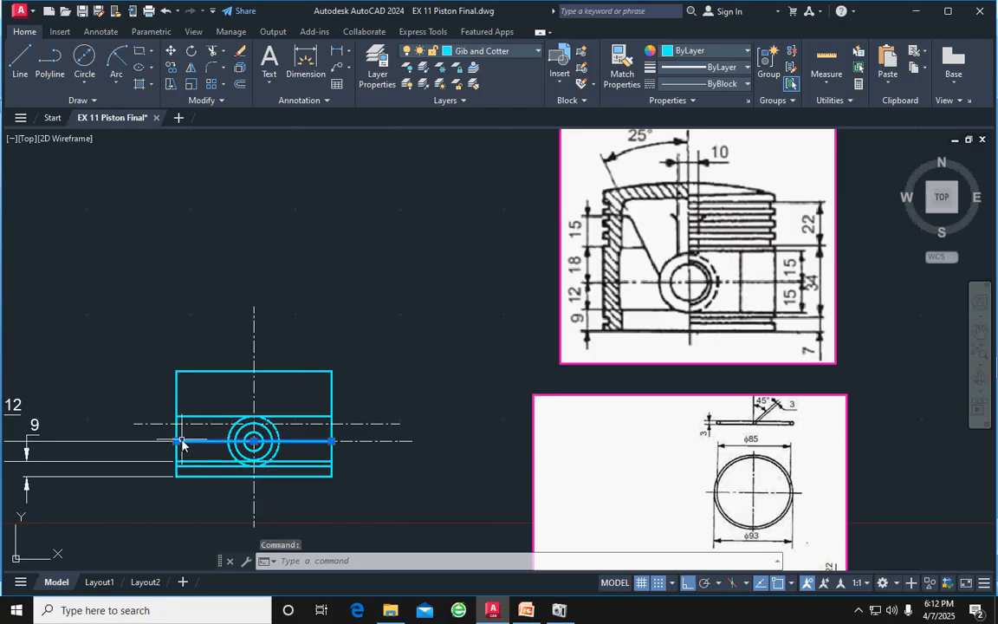
{"action": "left_click", "coordinate": [241, 87]}
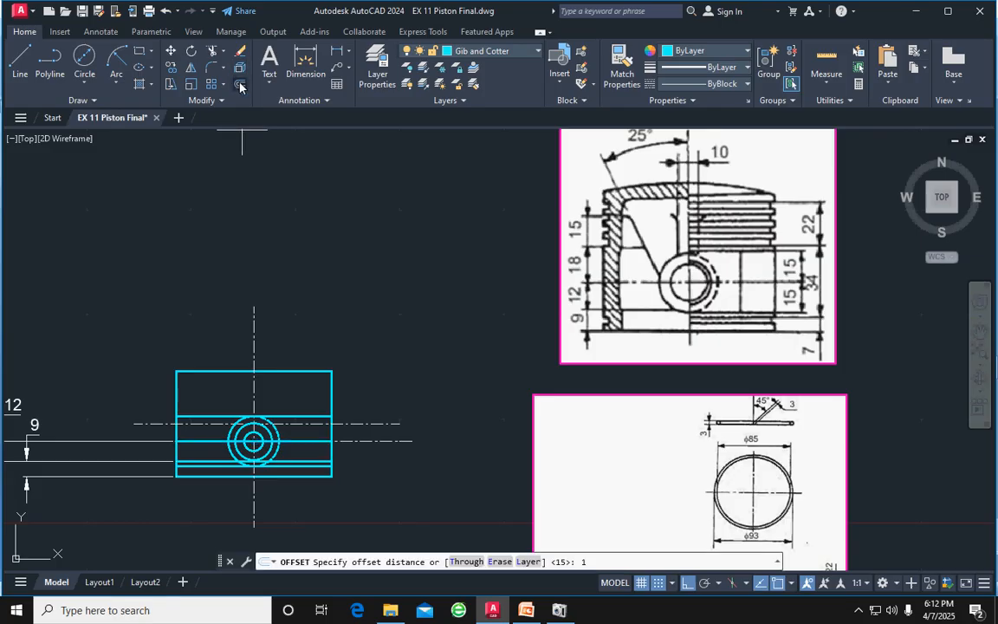
{"action": "type", "text": "18"}
{"action": "key", "text": "Return"}
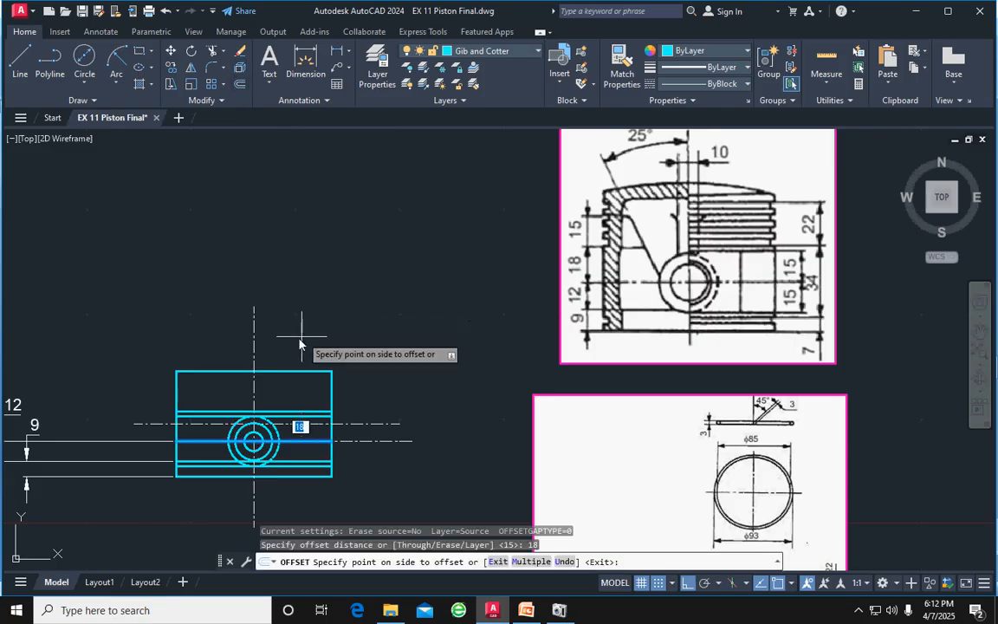
{"action": "left_click", "coordinate": [200, 330]}
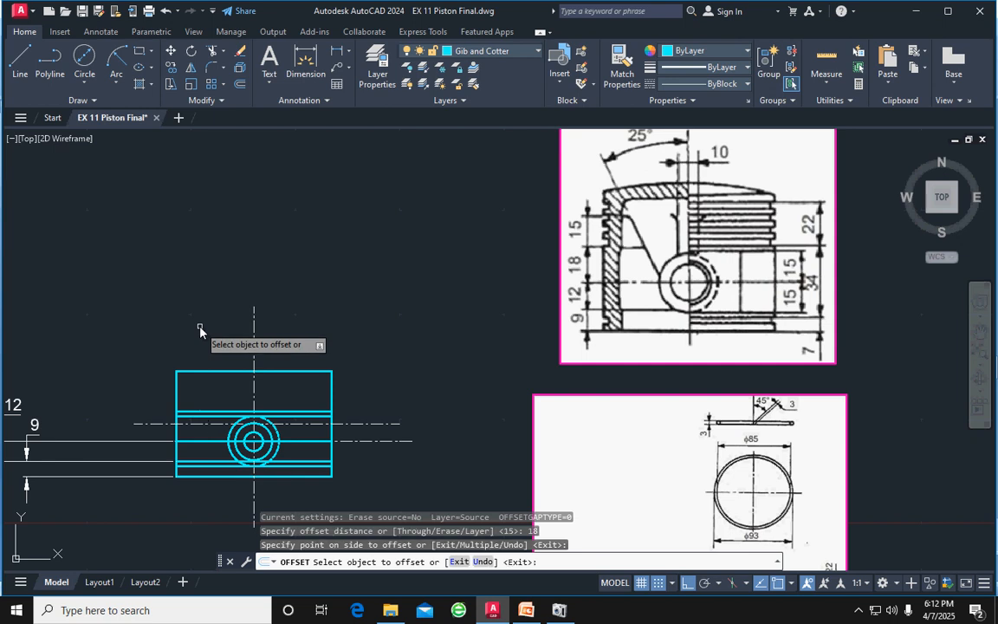
{"action": "key", "text": "Escape"}
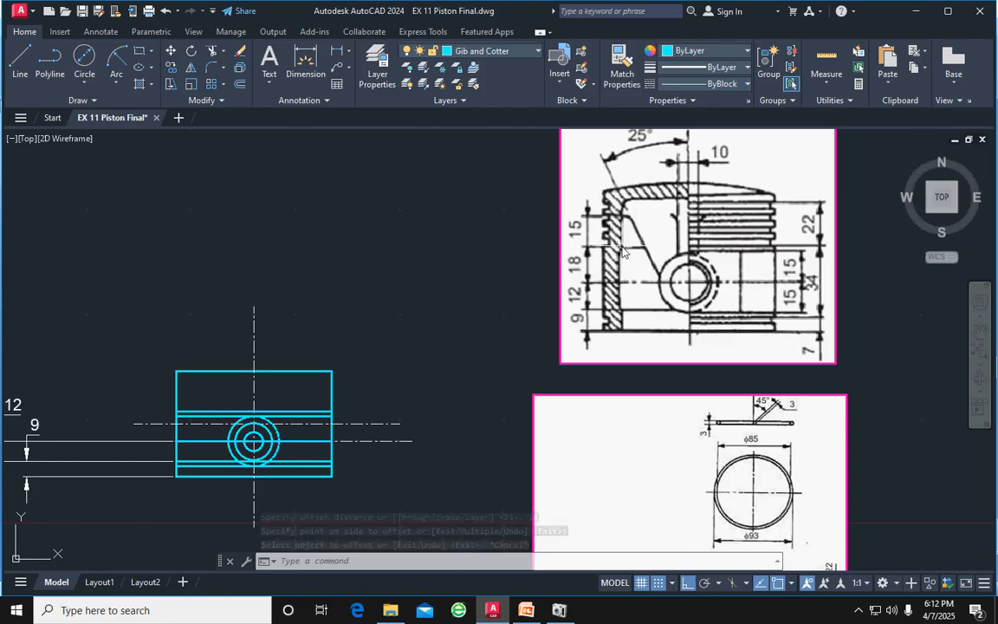
Offset the horizontal line lying 18 above the pin centre upward by 15
{"action": "left_click", "coordinate": [181, 413]}
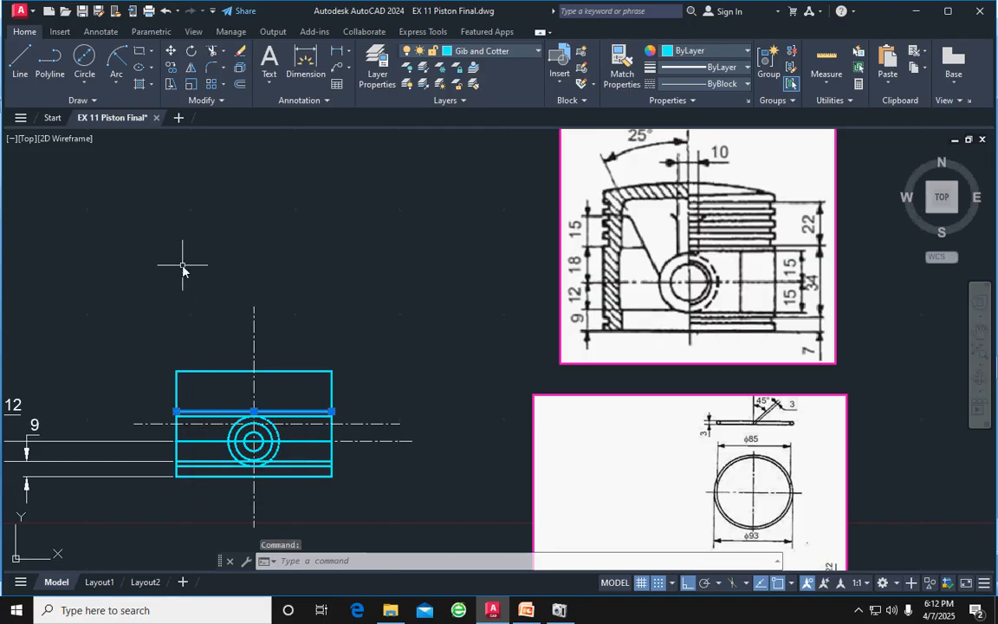
{"action": "left_click", "coordinate": [239, 86]}
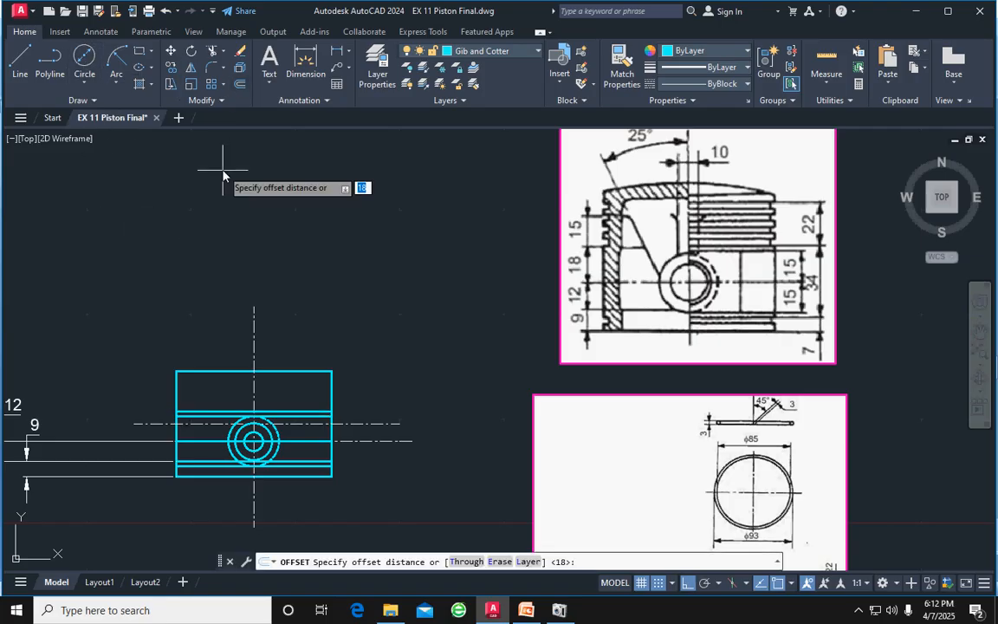
{"action": "type", "text": "15"}
{"action": "key", "text": "Return"}
{"action": "left_click", "coordinate": [221, 160]}
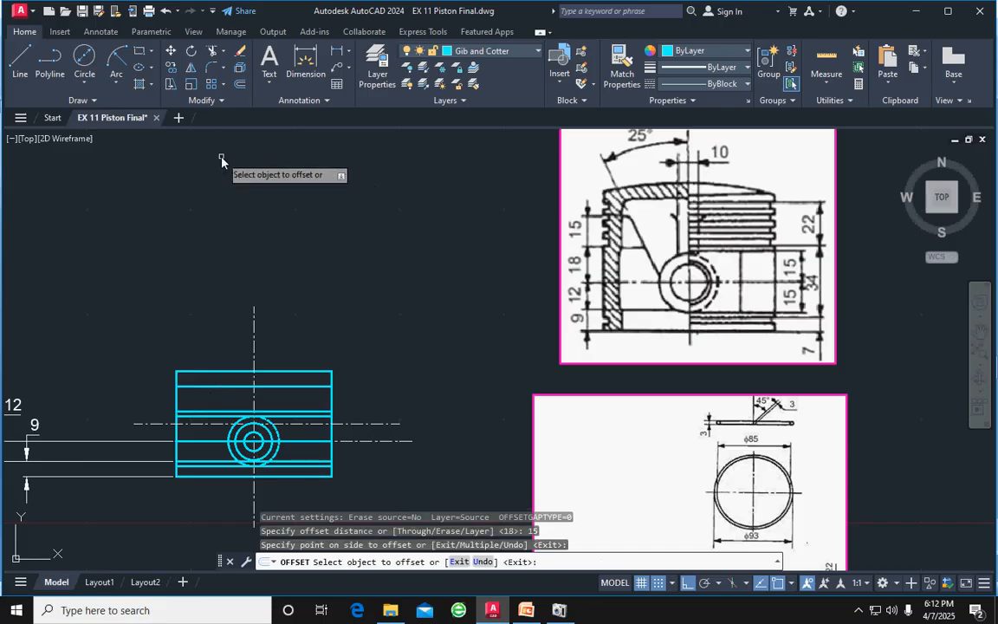
{"action": "key", "text": "Escape"}
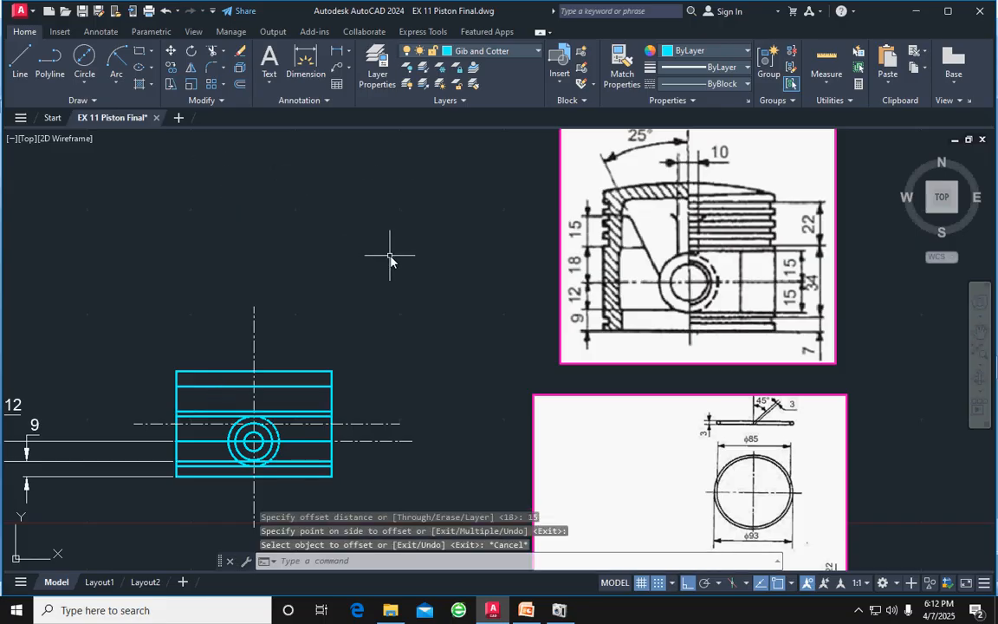
Add another upward offset of 22 from the horizontal line lying 18 above the pin centre
{"action": "left_click", "coordinate": [319, 412]}
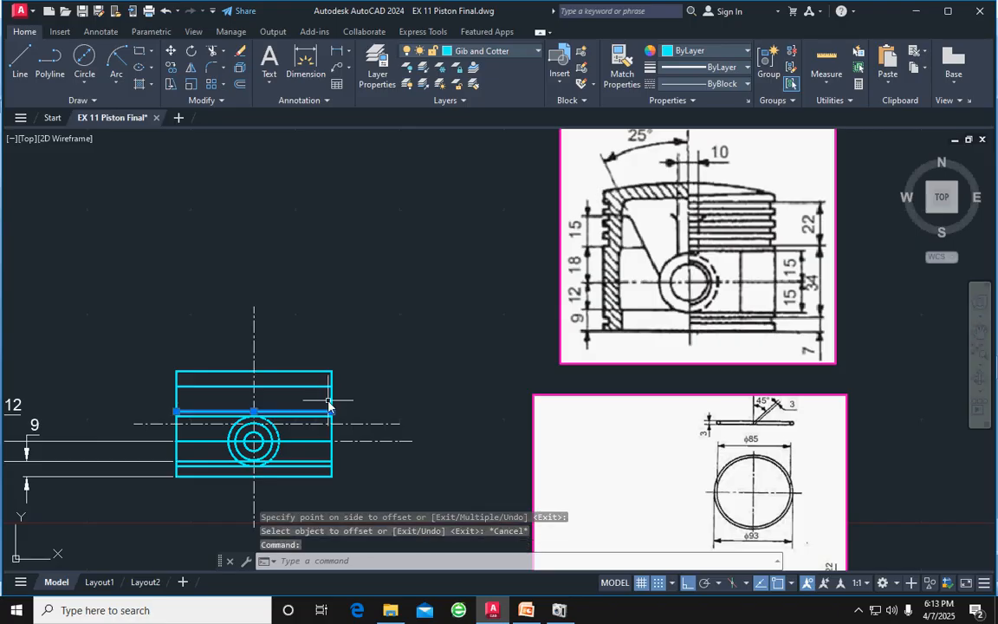
{"action": "left_click", "coordinate": [242, 85]}
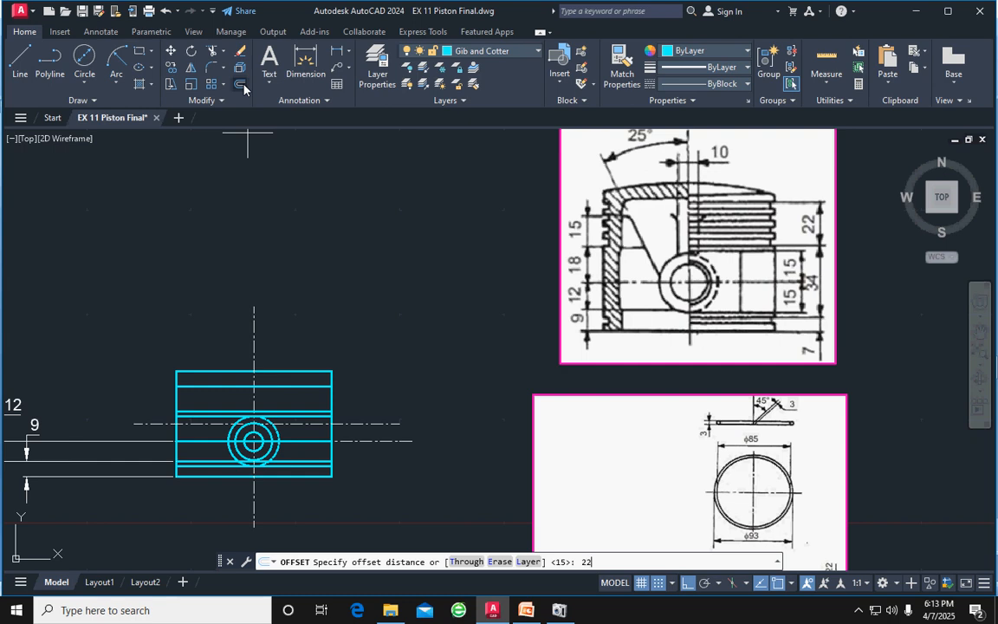
{"action": "type", "text": "22"}
{"action": "key", "text": "Return"}
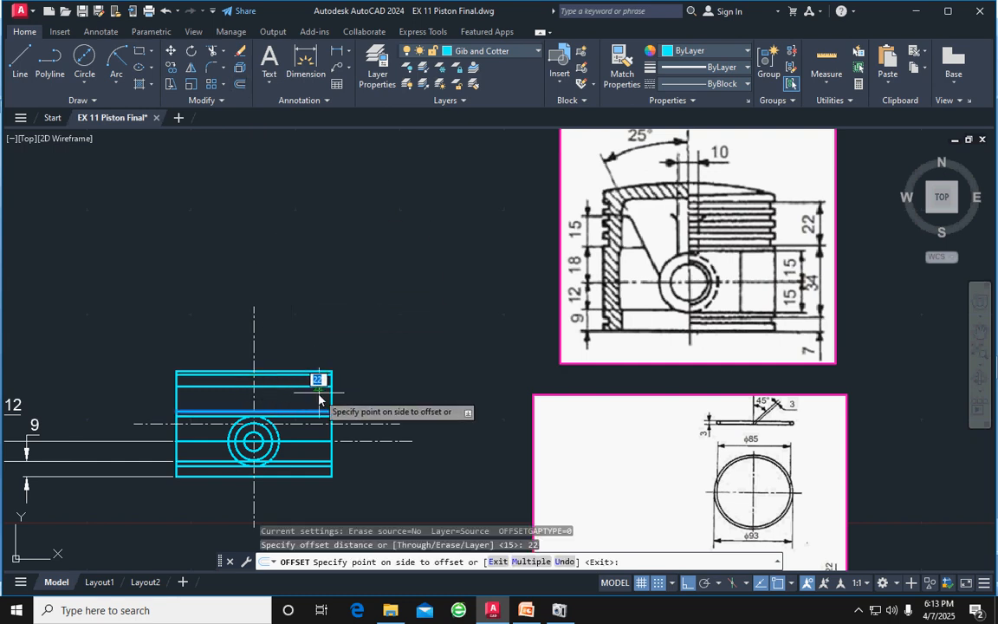
{"action": "left_click", "coordinate": [270, 349]}
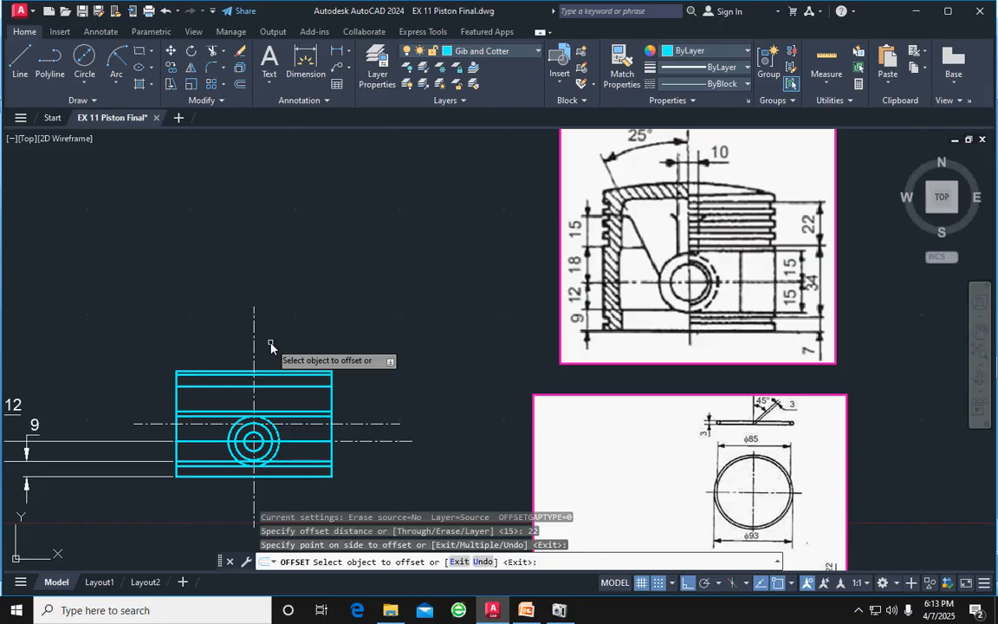
{"action": "key", "text": "Return"}
{"action": "key", "text": "Escape"}
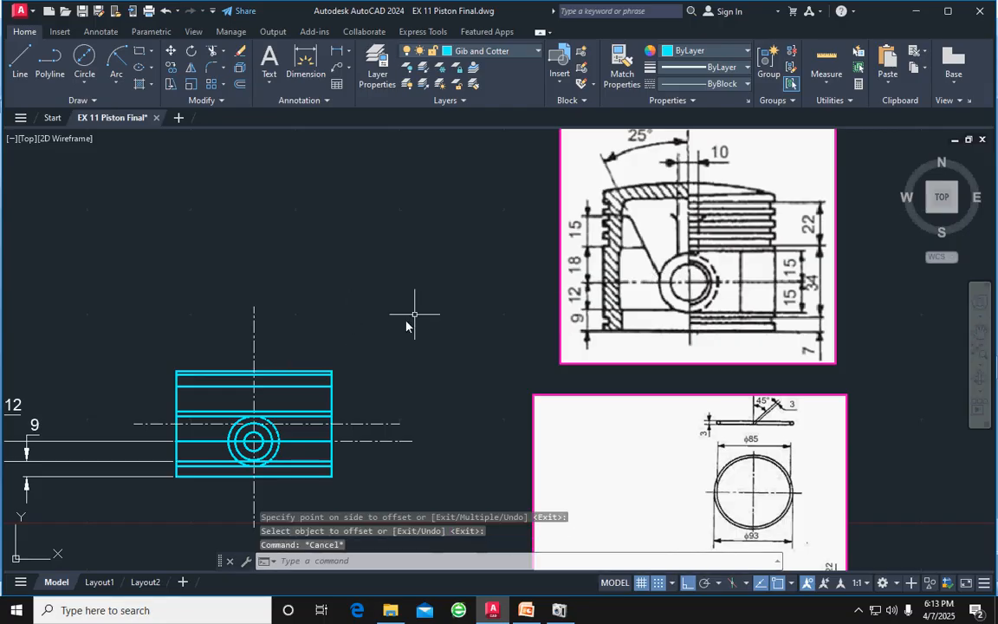
Draw a vertical line along the centre axis from the rectangle's top edge down to slightly below its bottom edge
{"action": "scroll", "coordinate": [278, 389], "scroll_direction": "up", "scroll_amount": 4}
{"action": "scroll", "coordinate": [497, 341], "scroll_direction": "down", "scroll_amount": 2}
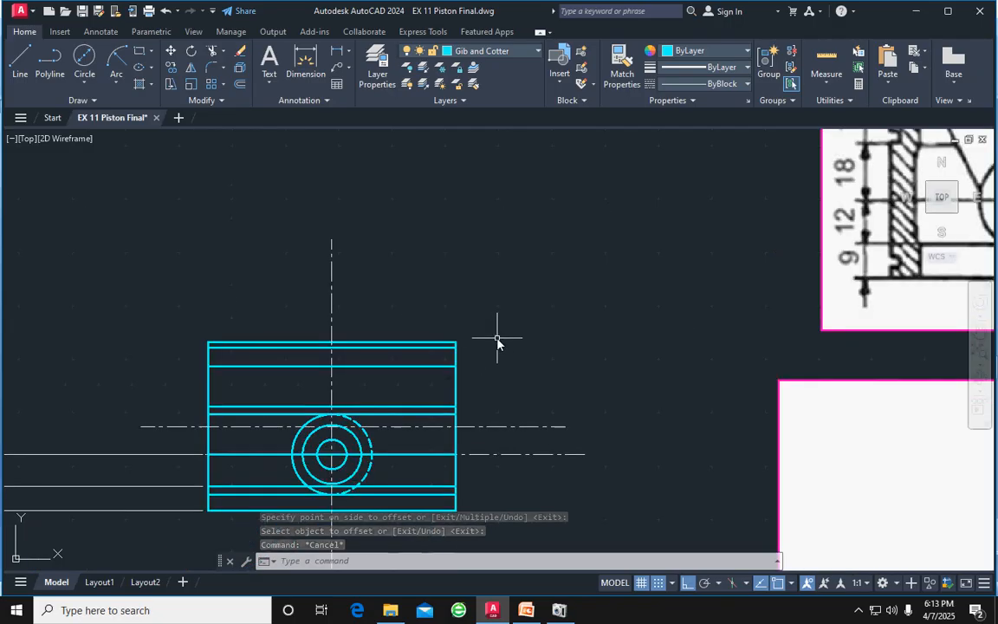
{"action": "middle_click_drag", "start_coordinate": [526, 338], "coordinate": [370, 329]}
{"action": "scroll", "coordinate": [370, 329], "scroll_direction": "down", "scroll_amount": 2}
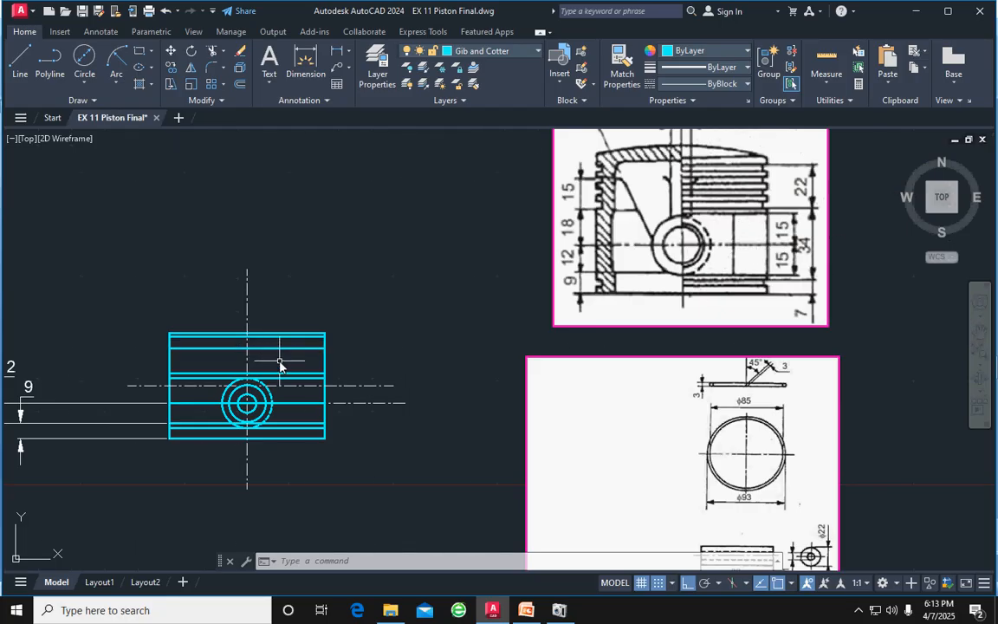
{"action": "middle_click_drag", "start_coordinate": [351, 273], "coordinate": [350, 331]}
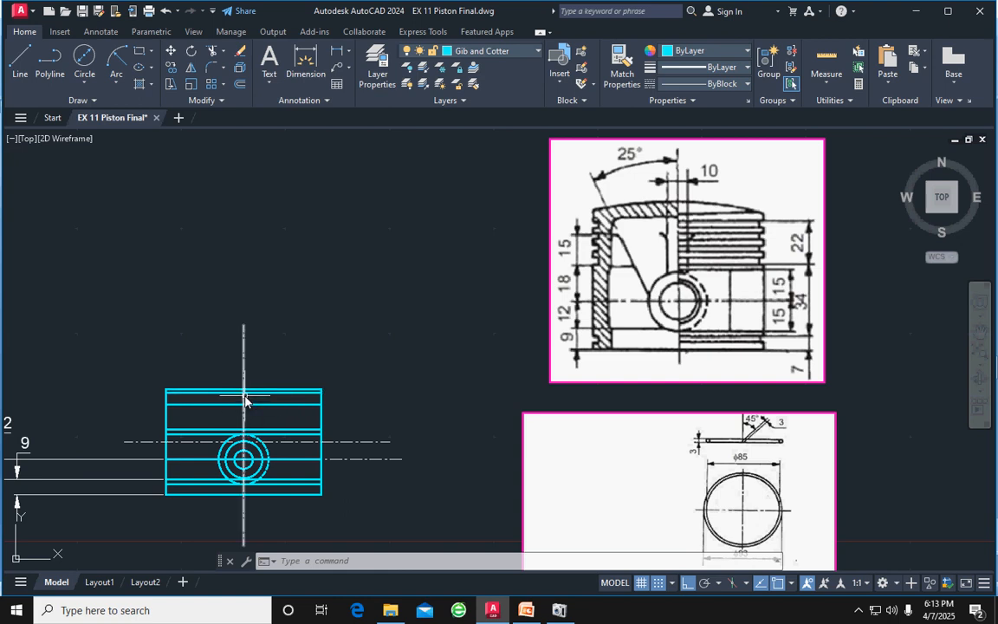
{"action": "scroll", "coordinate": [244, 400], "scroll_direction": "up", "scroll_amount": 2}
{"action": "scroll", "coordinate": [244, 399], "scroll_direction": "down", "scroll_amount": 2}
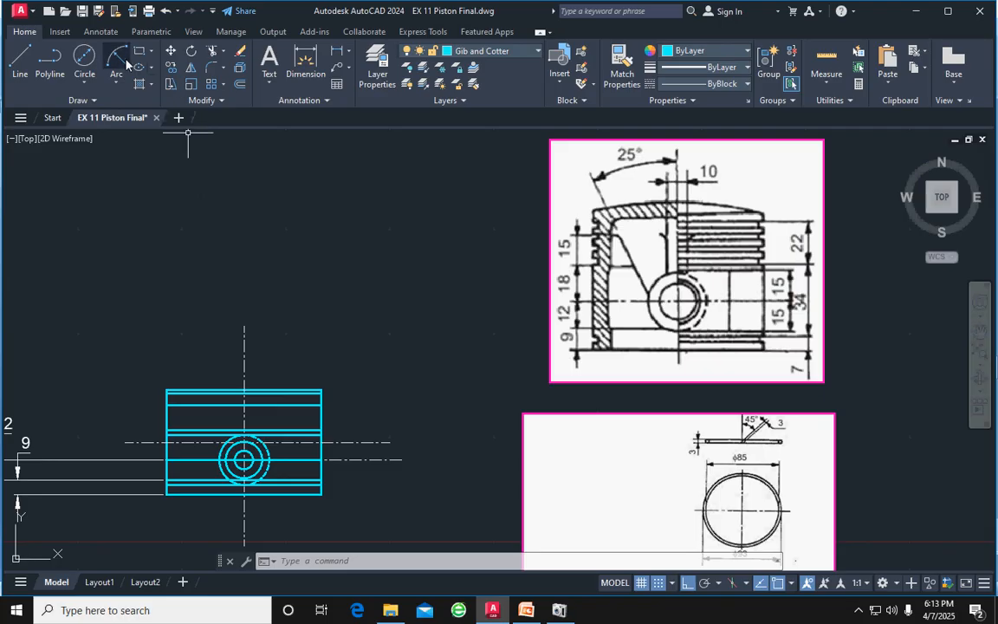
{"action": "left_click", "coordinate": [19, 58]}
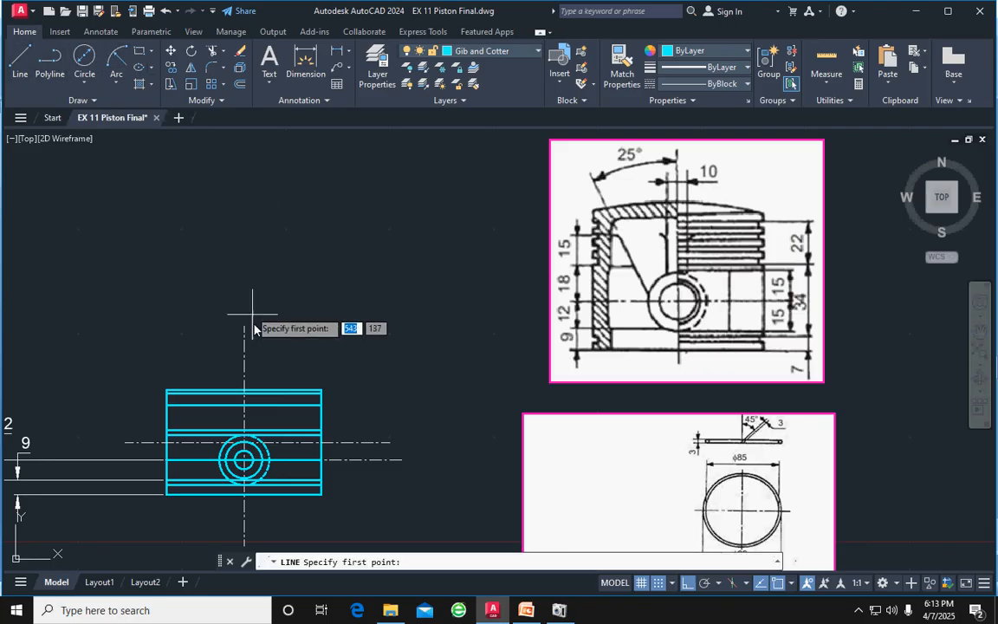
{"action": "scroll", "coordinate": [245, 407], "scroll_direction": "up", "scroll_amount": 3}
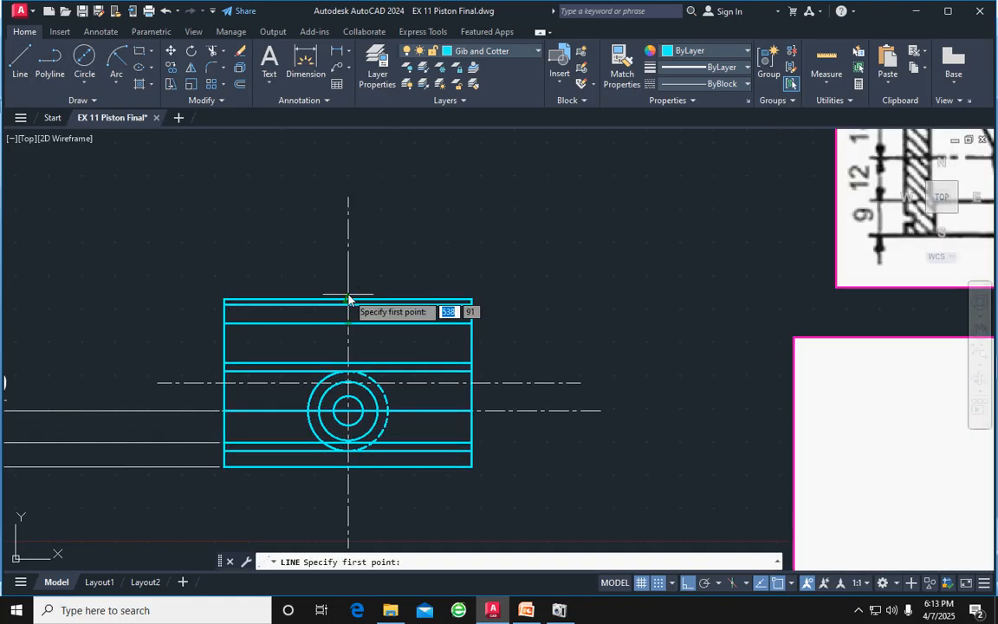
{"action": "left_click", "coordinate": [348, 300]}
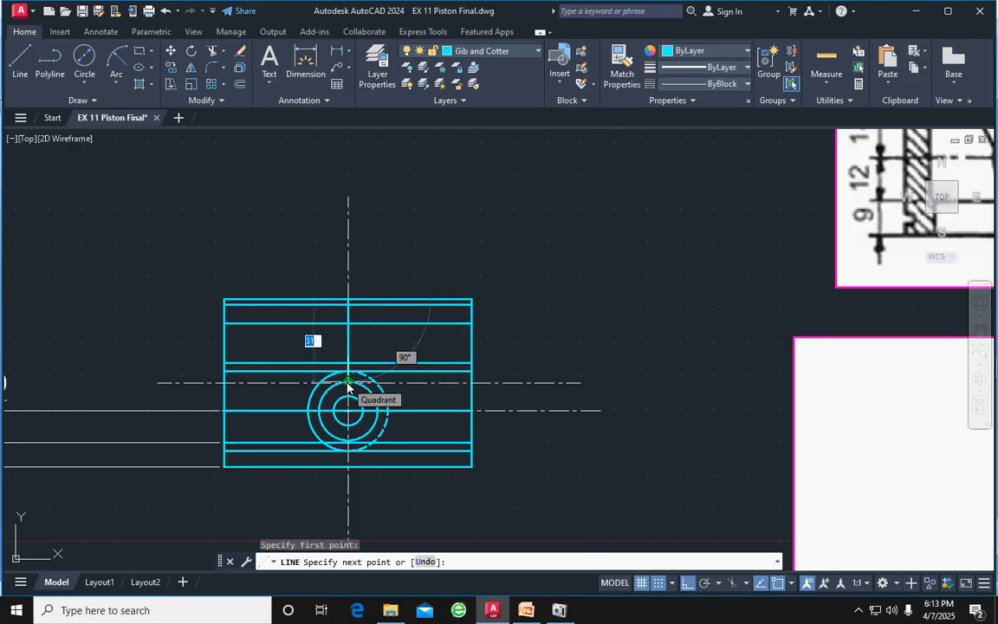
{"action": "left_click", "coordinate": [347, 487]}
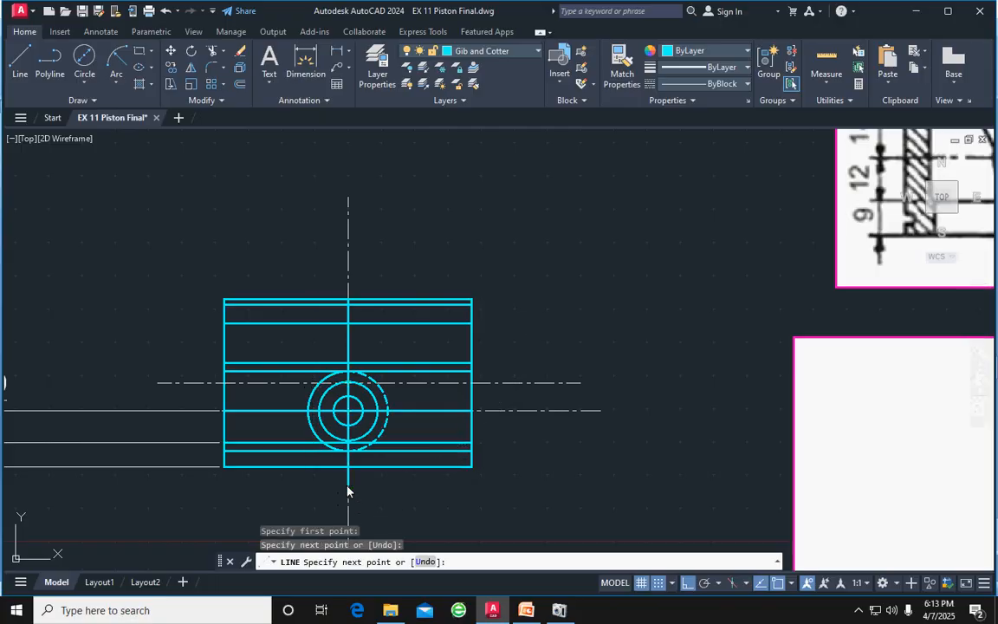
{"action": "key", "text": "Return"}
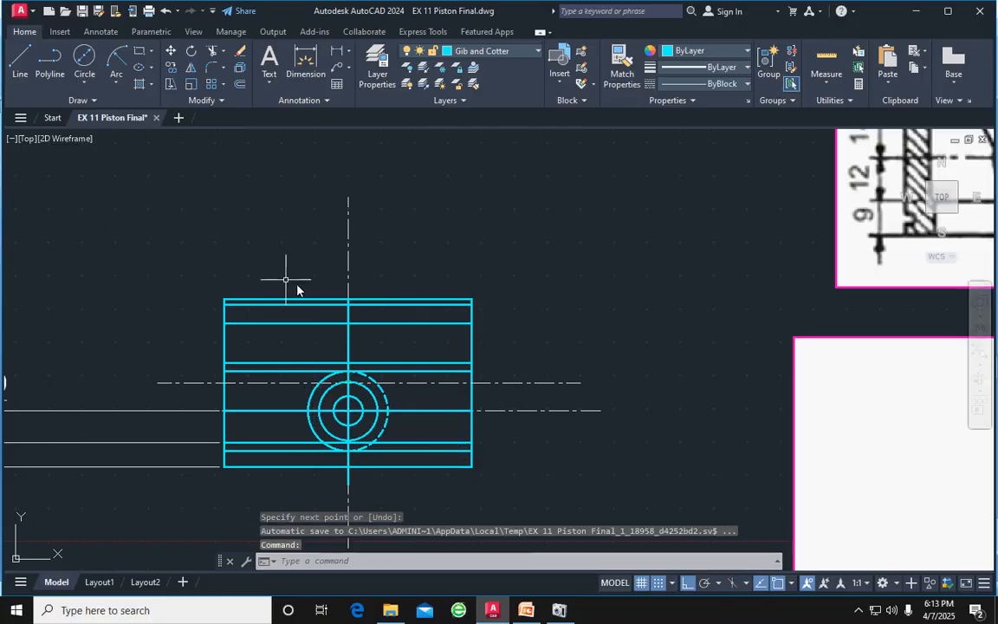
{"action": "scroll", "coordinate": [543, 248], "scroll_direction": "down", "scroll_amount": 3}
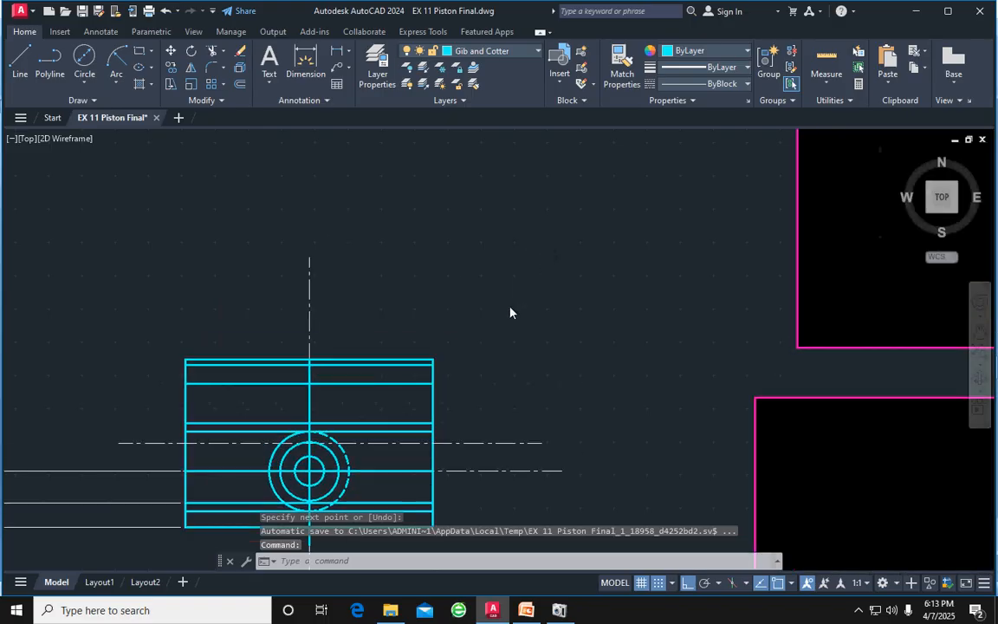
{"action": "middle_click_drag", "start_coordinate": [552, 297], "coordinate": [479, 295]}
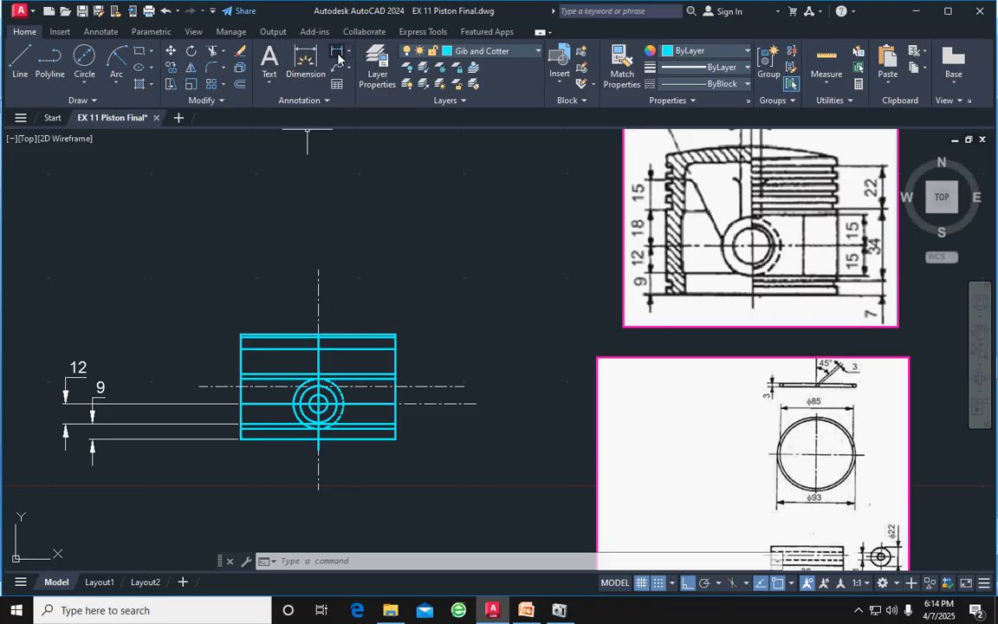
{"action": "left_click", "coordinate": [306, 59]}
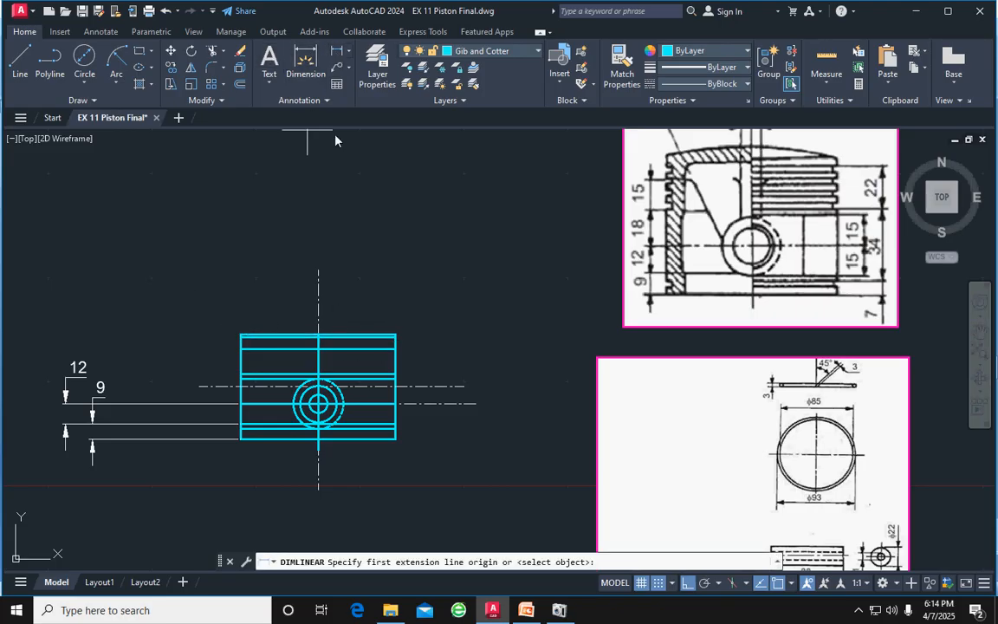
{"action": "left_click", "coordinate": [242, 406]}
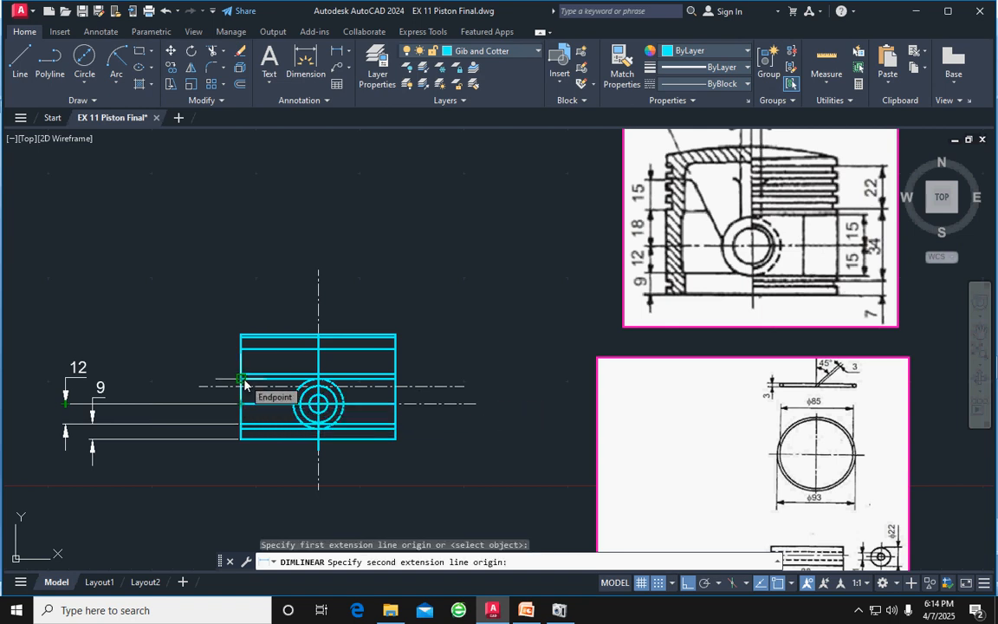
{"action": "scroll", "coordinate": [245, 384], "scroll_direction": "up", "scroll_amount": 2}
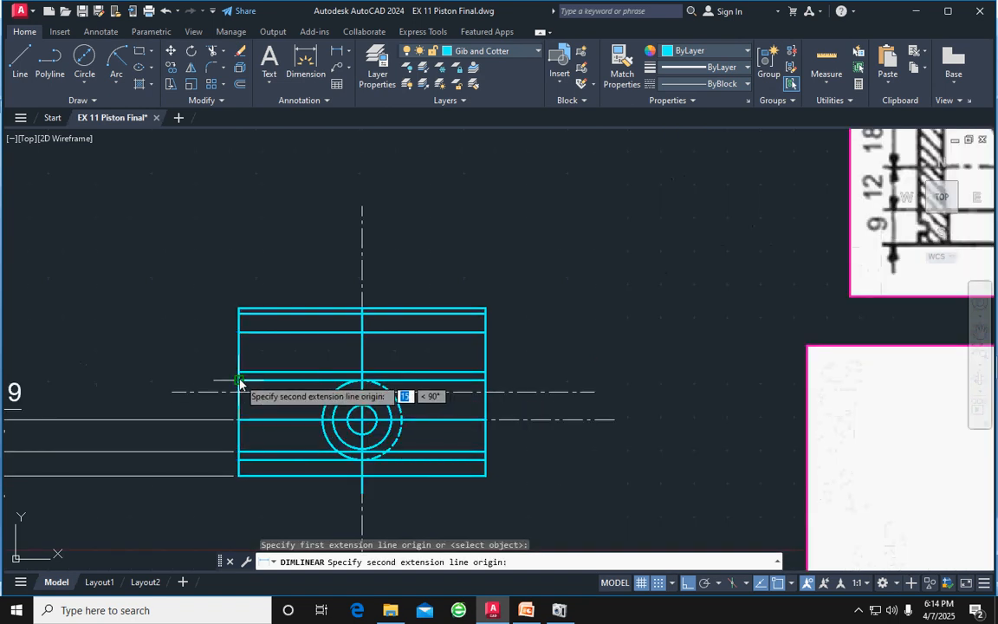
{"action": "left_click", "coordinate": [240, 381]}
{"action": "scroll", "coordinate": [173, 385], "scroll_direction": "down", "scroll_amount": 2}
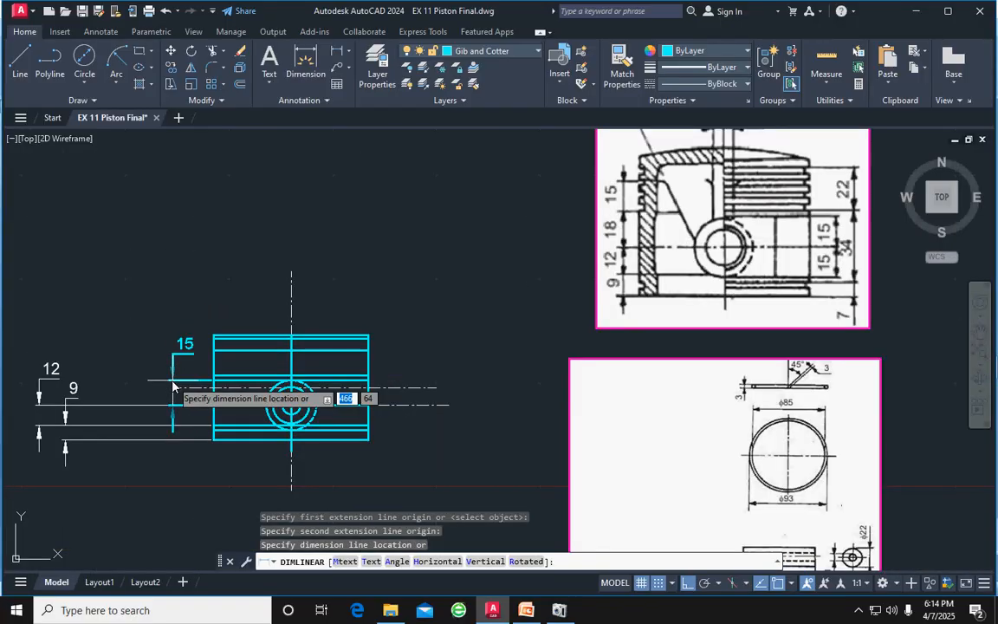
{"action": "key", "text": "Escape"}
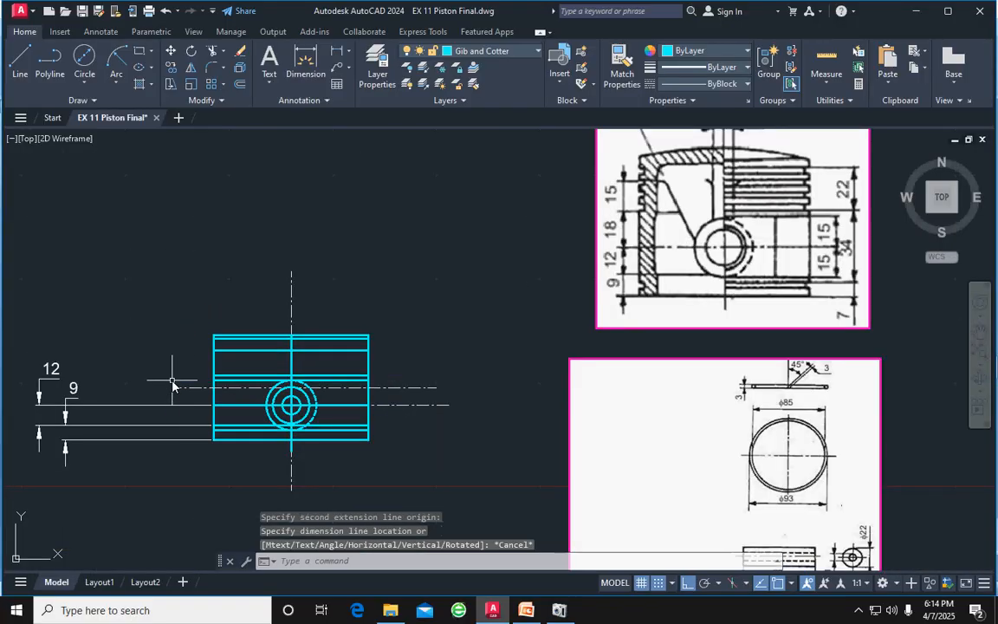
Add a vertical linear dimension from the pin centre line to the line 18 above it, placed left of the rectangle
{"action": "left_click", "coordinate": [337, 51]}
{"action": "scroll", "coordinate": [213, 409], "scroll_direction": "up", "scroll_amount": 2}
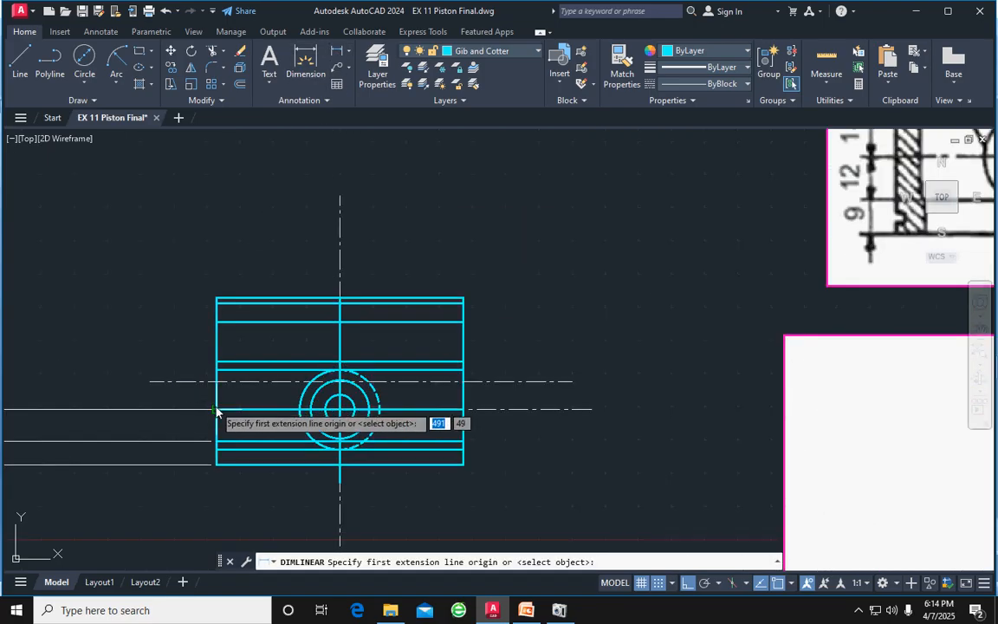
{"action": "left_click", "coordinate": [214, 409]}
{"action": "left_click", "coordinate": [216, 361]}
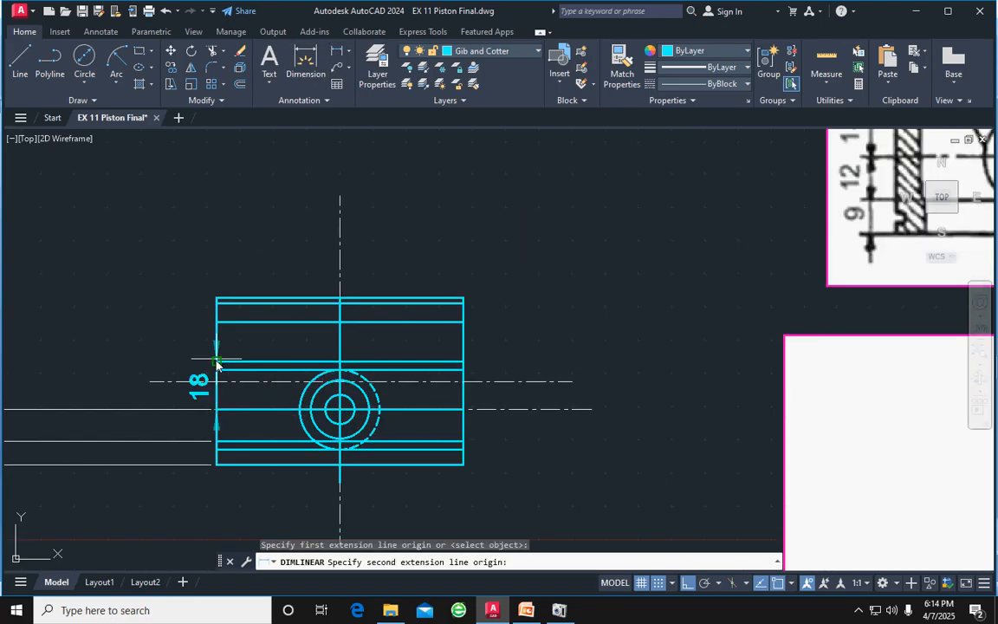
{"action": "scroll", "coordinate": [116, 337], "scroll_direction": "down", "scroll_amount": 2}
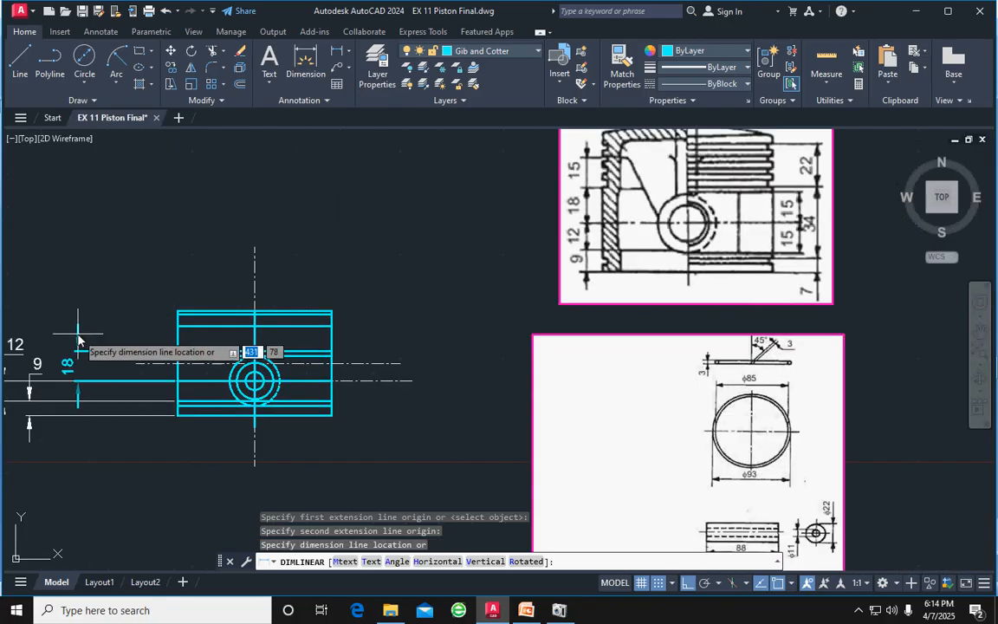
{"action": "left_click", "coordinate": [78, 328]}
{"action": "middle_click_drag", "start_coordinate": [437, 346], "coordinate": [468, 382]}
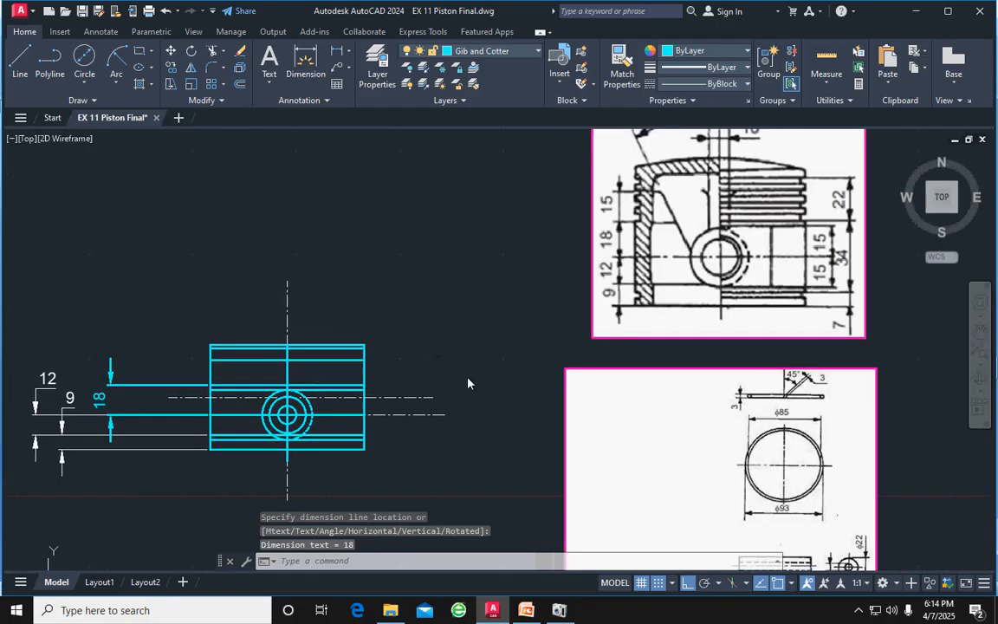
Add a vertical linear dimension from the line 18 above the pin centre to the line 15 above that, placed left of the rectangle
{"action": "left_click", "coordinate": [338, 54]}
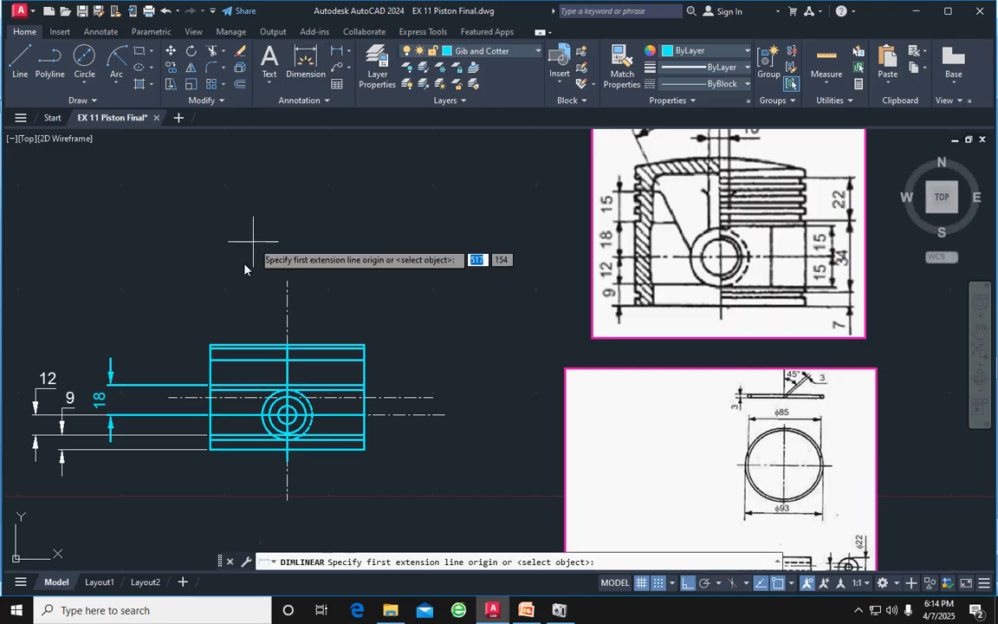
{"action": "scroll", "coordinate": [213, 390], "scroll_direction": "up", "scroll_amount": 2}
{"action": "left_click", "coordinate": [214, 385]}
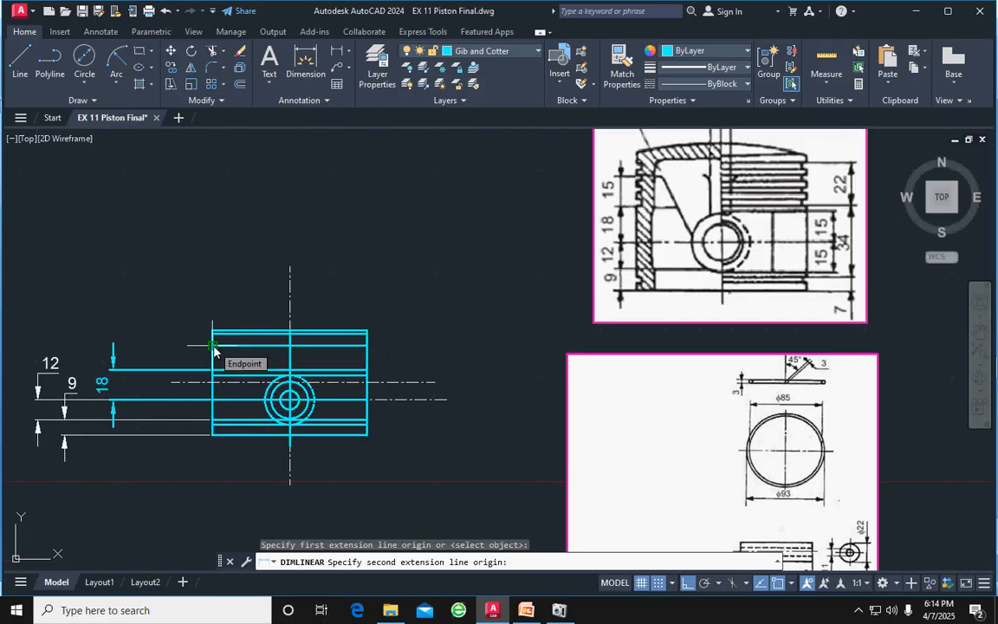
{"action": "left_click", "coordinate": [213, 347]}
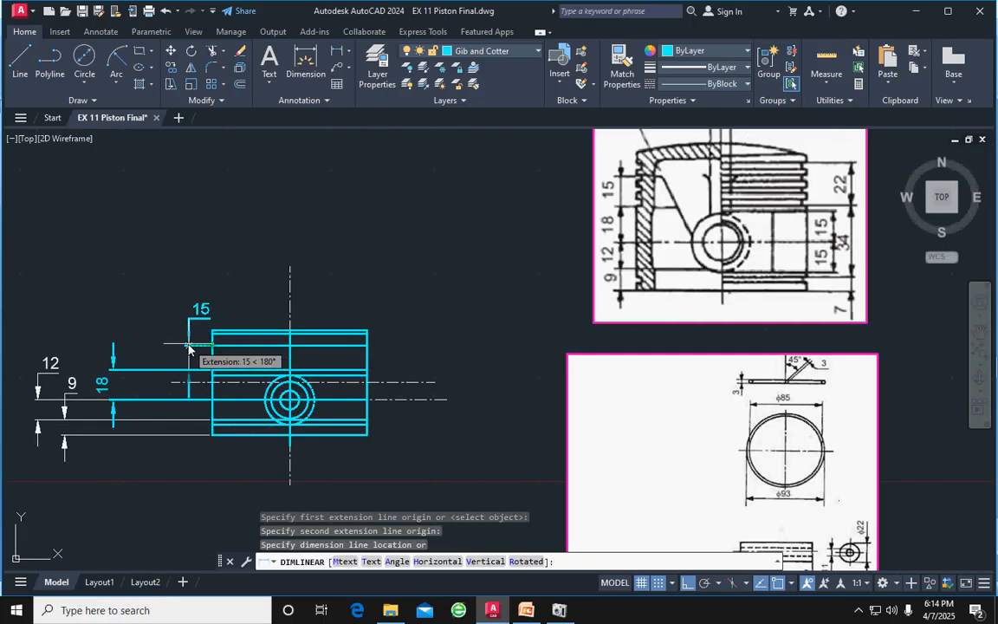
{"action": "left_click", "coordinate": [144, 351]}
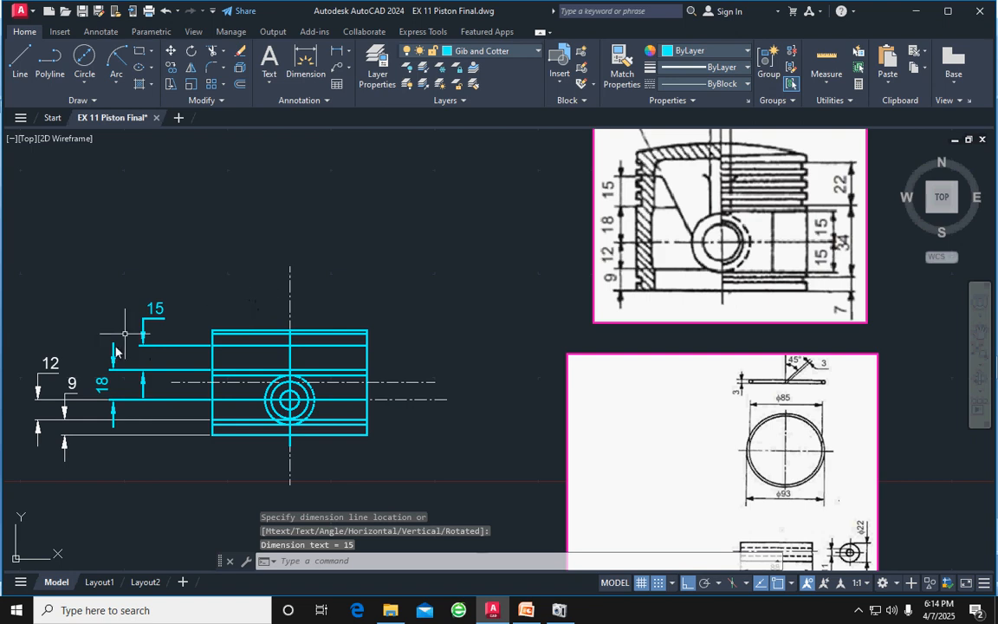
Match the properties of the 12 dimension onto the 18 and 15 dimensions left of the rectangle
{"action": "left_click", "coordinate": [36, 400]}
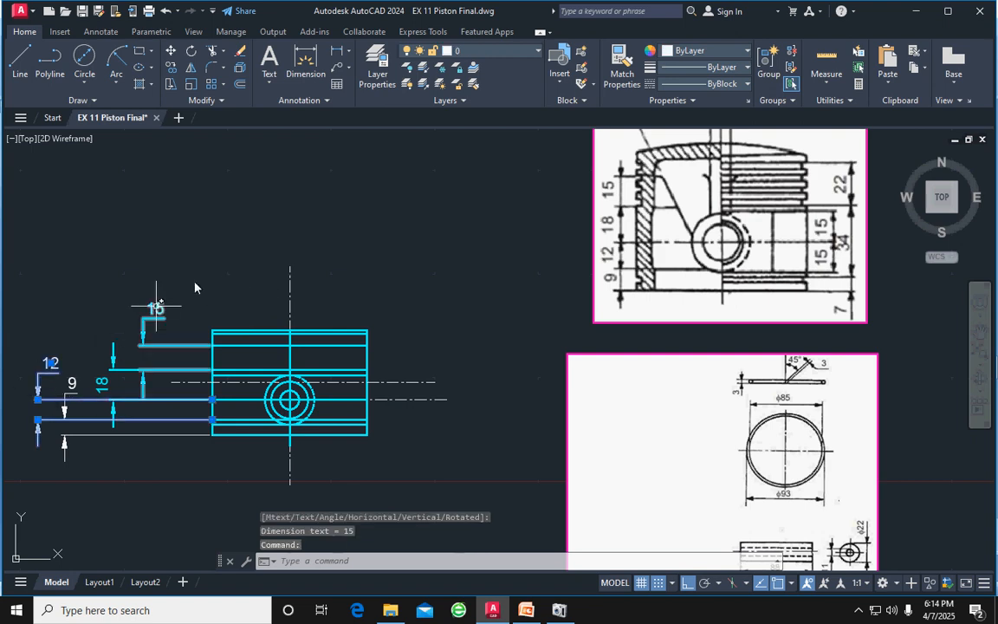
{"action": "left_click", "coordinate": [631, 78]}
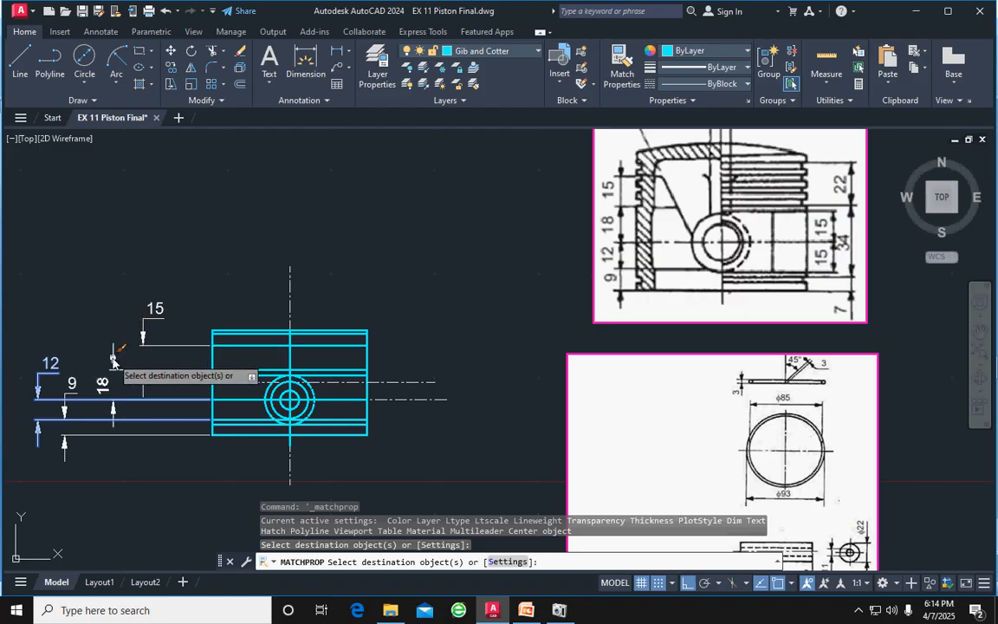
{"action": "left_click", "coordinate": [121, 350]}
{"action": "key", "text": "Escape"}
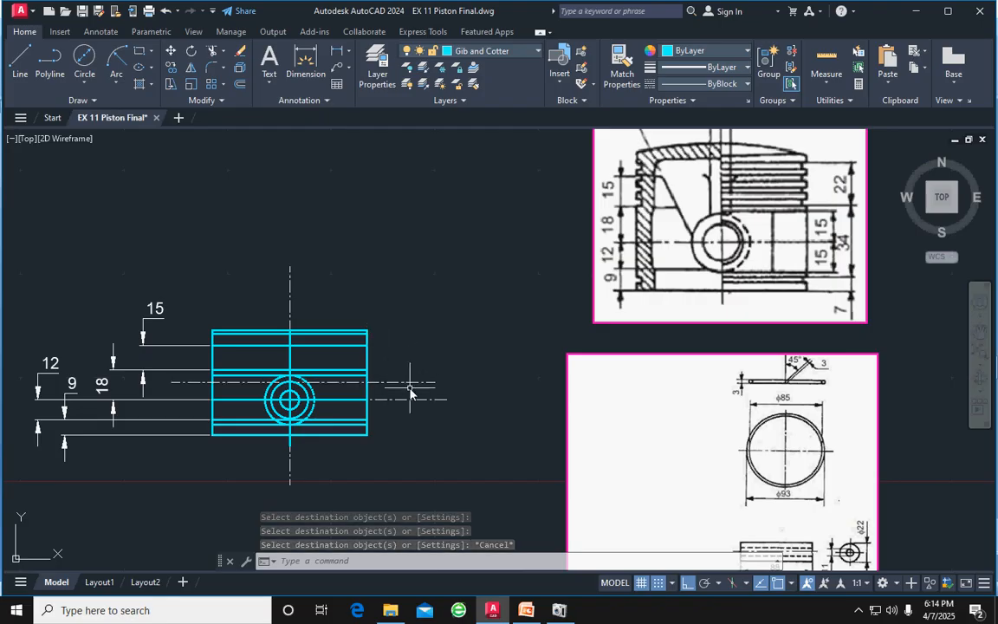
Add a vertical linear dimension from the line 15 above the pin centre down to the pin centre line, placed right of the rectangle
{"action": "left_click", "coordinate": [305, 60]}
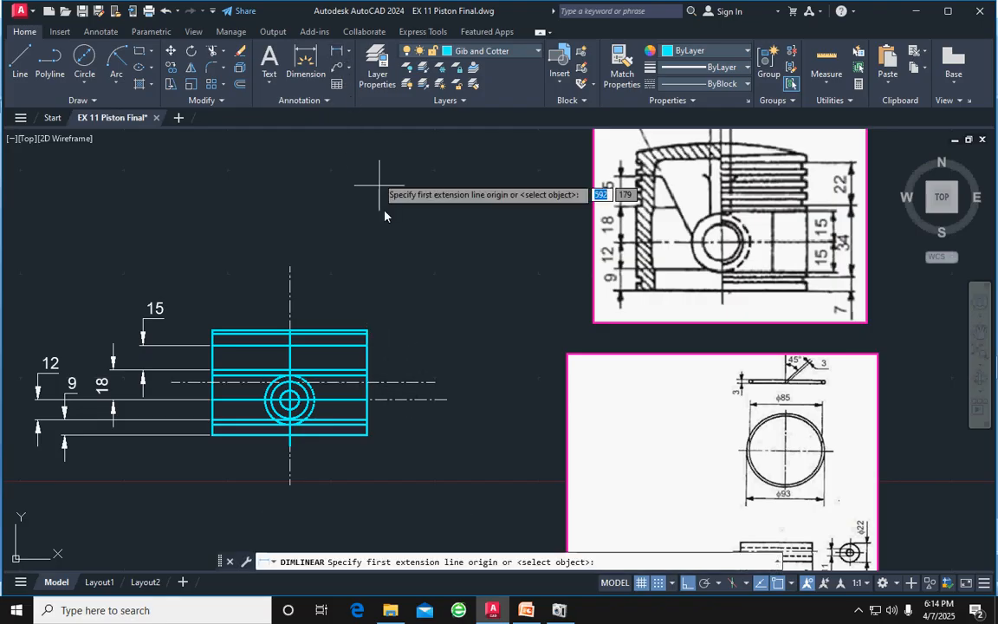
{"action": "middle_click_drag", "start_coordinate": [401, 367], "coordinate": [401, 303]}
{"action": "scroll", "coordinate": [346, 299], "scroll_direction": "up", "scroll_amount": 2}
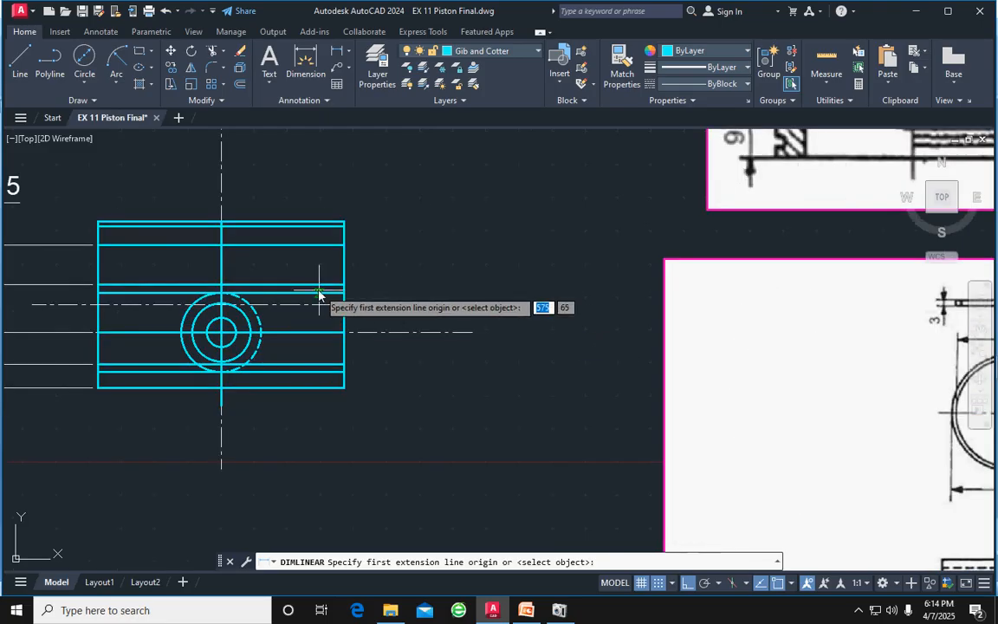
{"action": "left_click", "coordinate": [344, 293]}
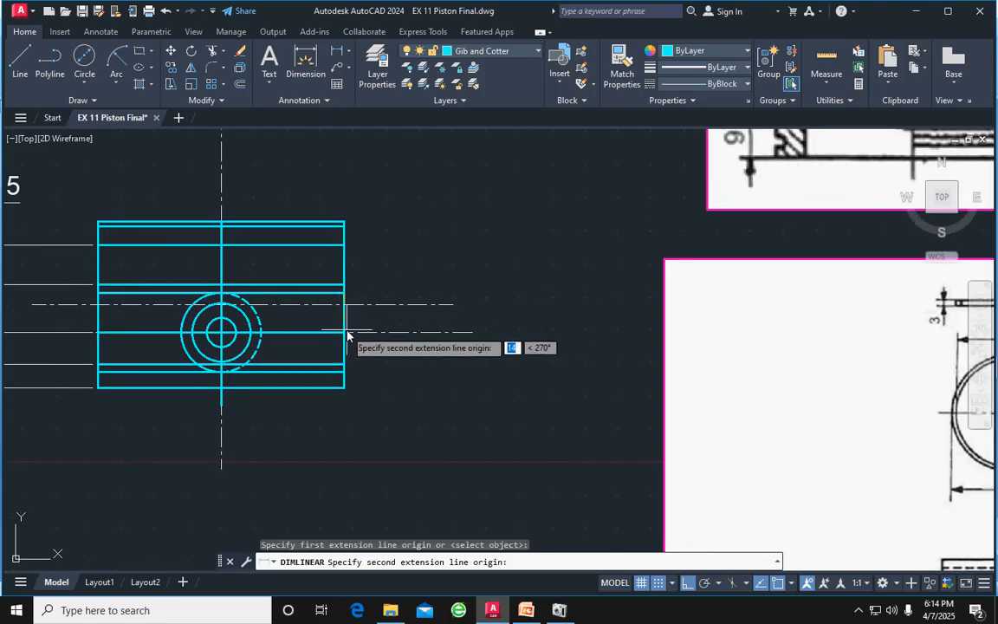
{"action": "left_click", "coordinate": [345, 331]}
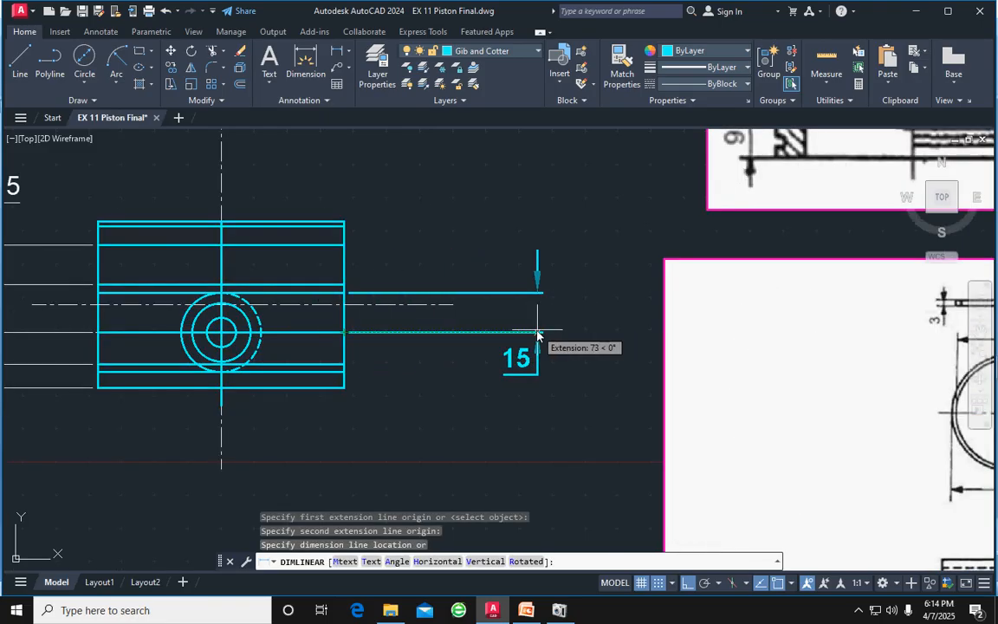
{"action": "left_click", "coordinate": [537, 334]}
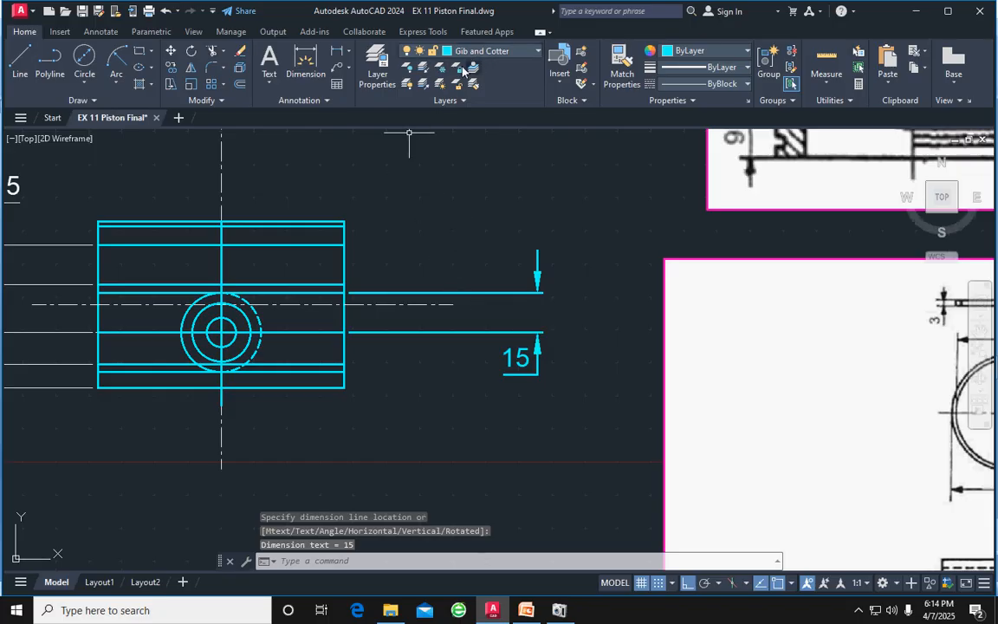
Add a vertical linear dimension from the pin centre line down to the line 15 below it, placed right of the rectangle
{"action": "left_click", "coordinate": [343, 52]}
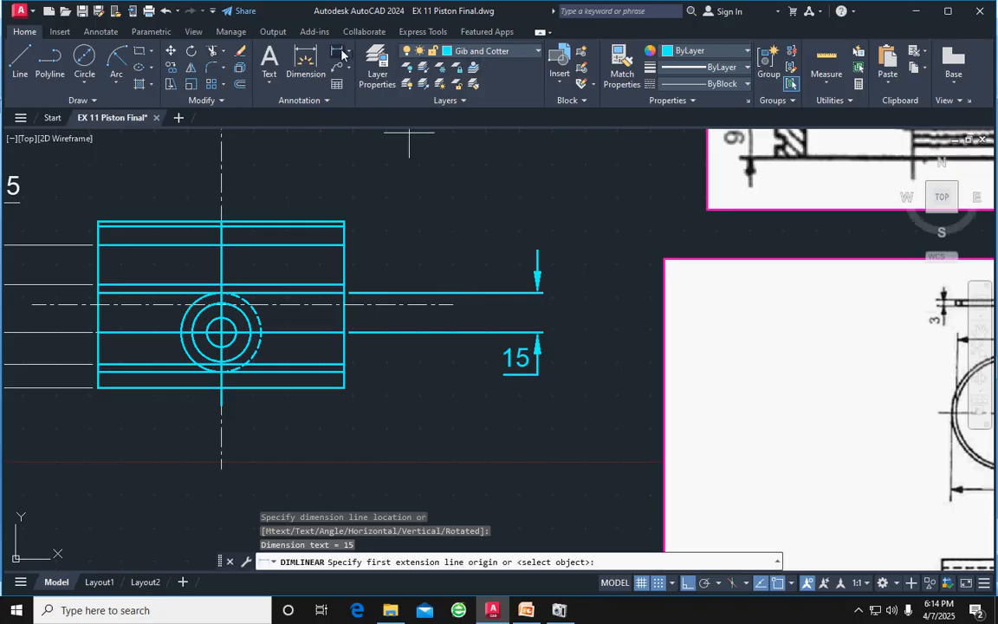
{"action": "left_click", "coordinate": [343, 333]}
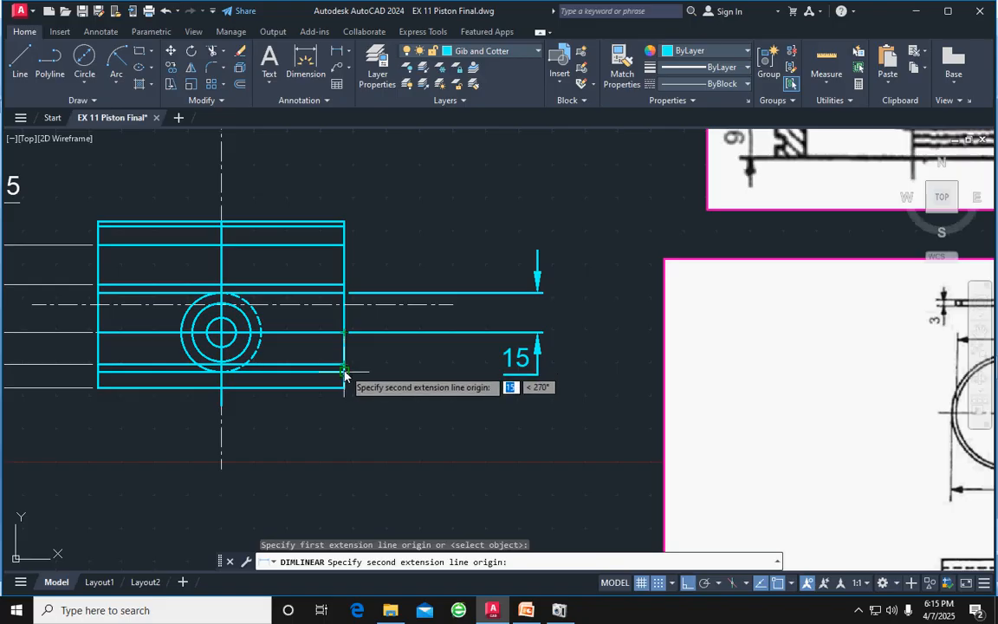
{"action": "left_click", "coordinate": [344, 372]}
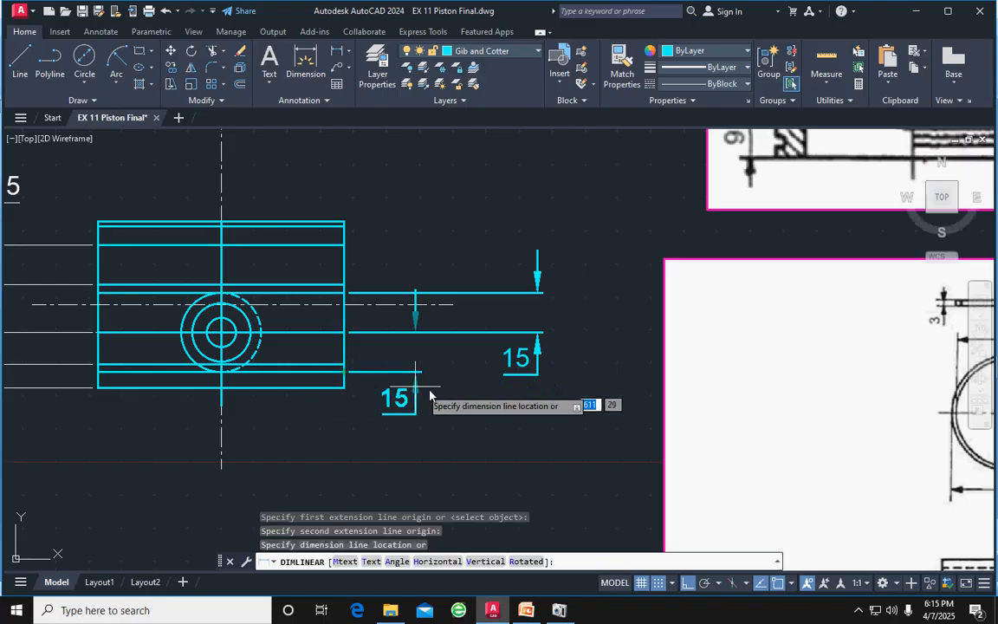
{"action": "left_click", "coordinate": [487, 381]}
Match the properties of the 18 dimension onto both 15 dimensions right of the rectangle
{"action": "scroll", "coordinate": [444, 351], "scroll_direction": "down", "scroll_amount": 2}
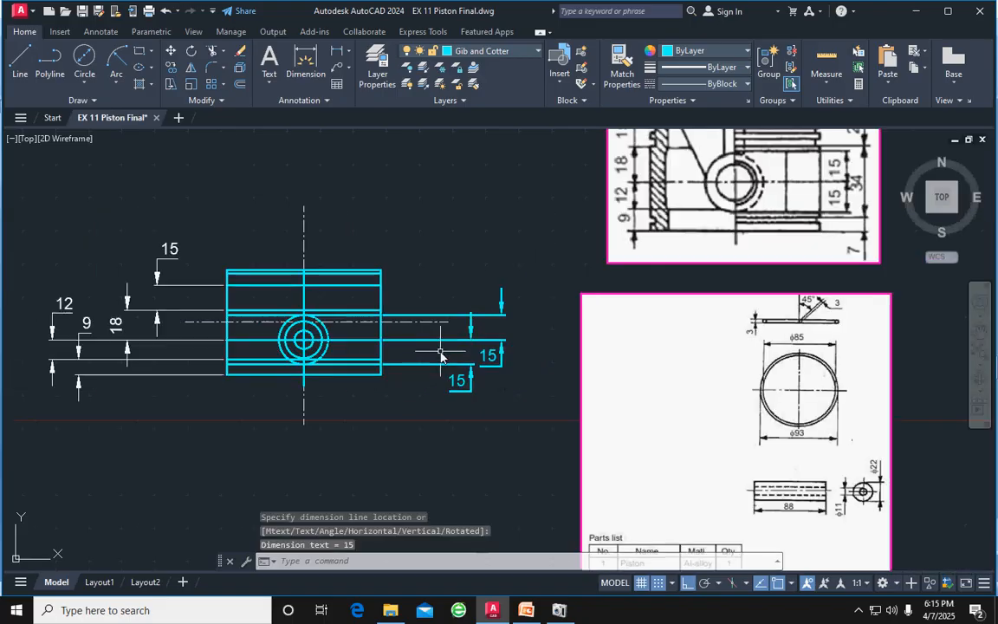
{"action": "left_click", "coordinate": [127, 316]}
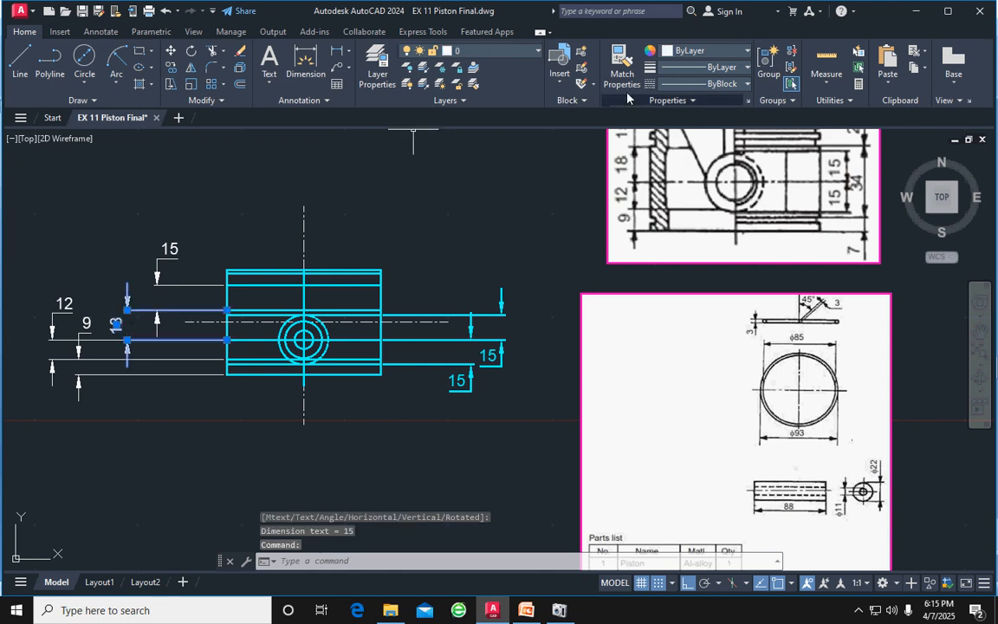
{"action": "left_click", "coordinate": [622, 63]}
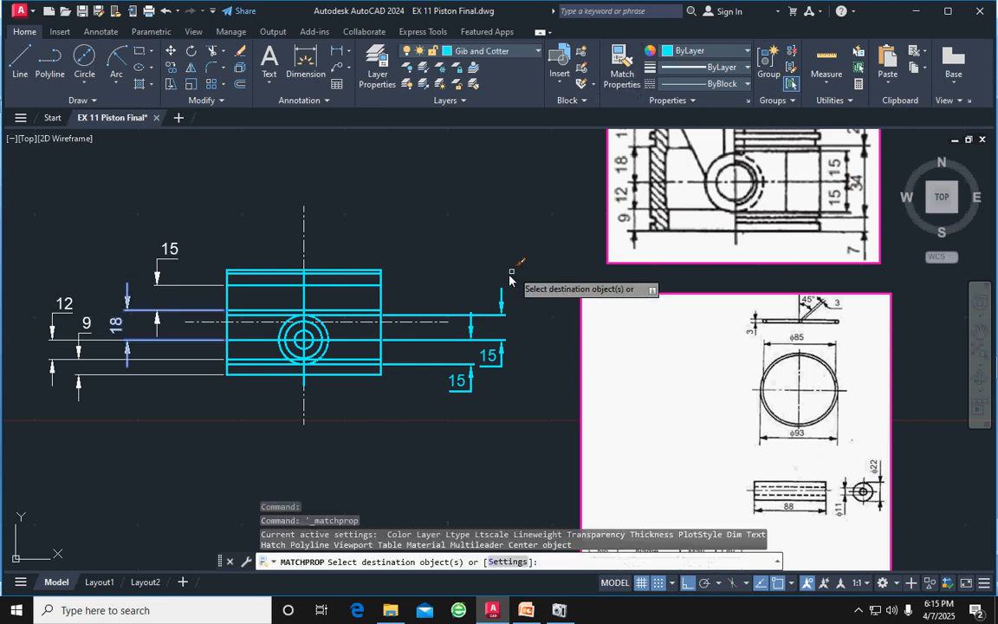
{"action": "left_click", "coordinate": [475, 318]}
{"action": "left_click", "coordinate": [456, 368]}
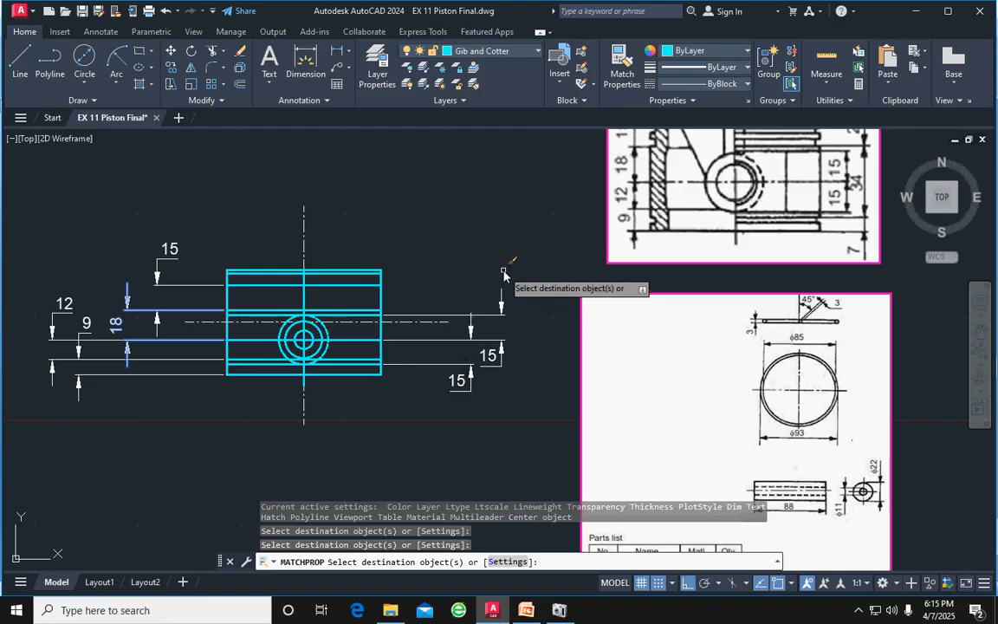
{"action": "key", "text": "Escape"}
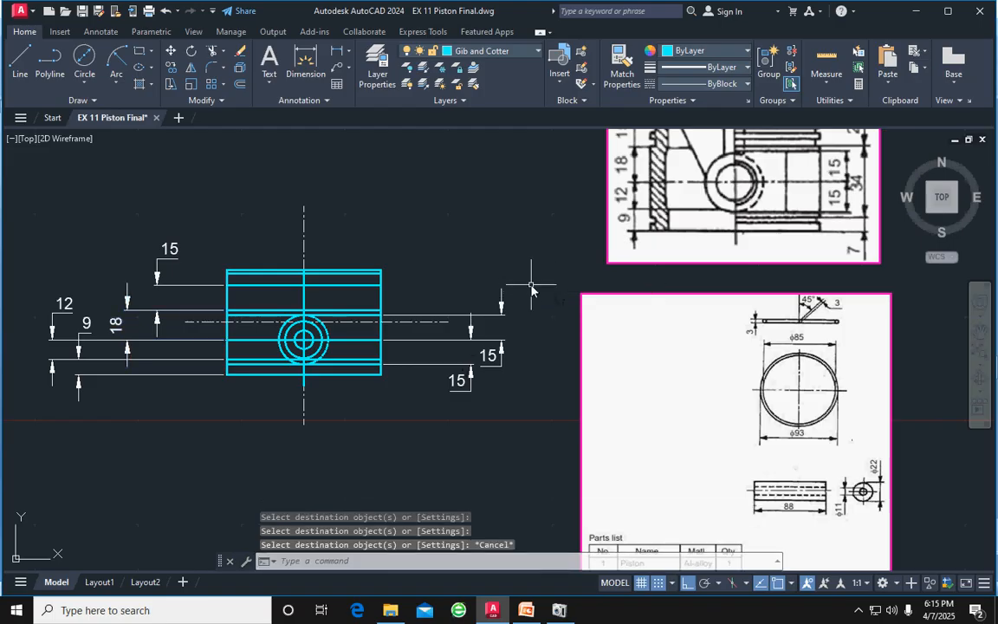
{"action": "middle_click_drag", "start_coordinate": [531, 284], "coordinate": [503, 330]}
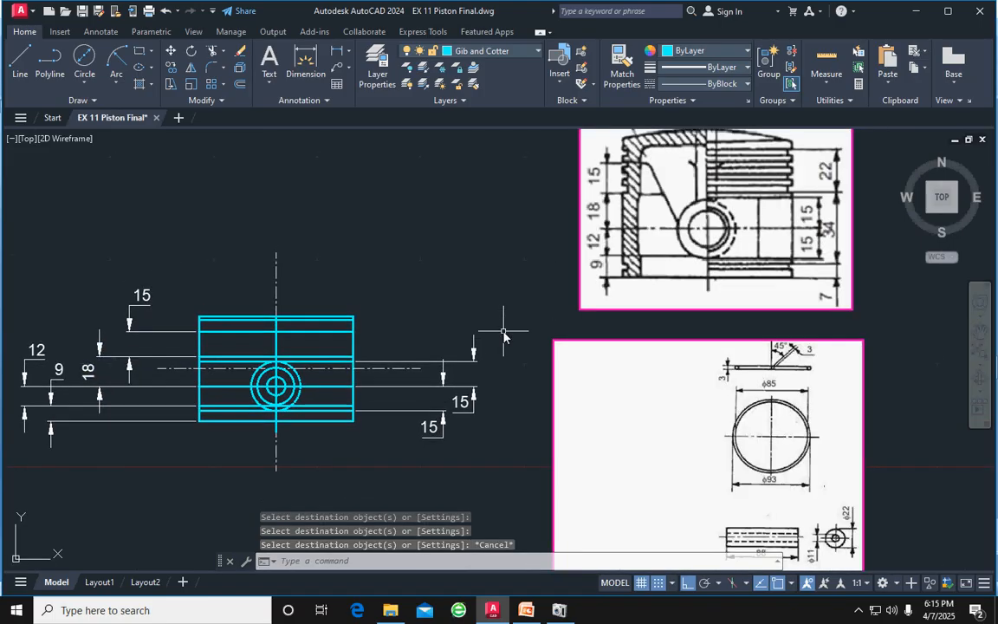
{"action": "middle_click_drag", "start_coordinate": [395, 369], "coordinate": [412, 311]}
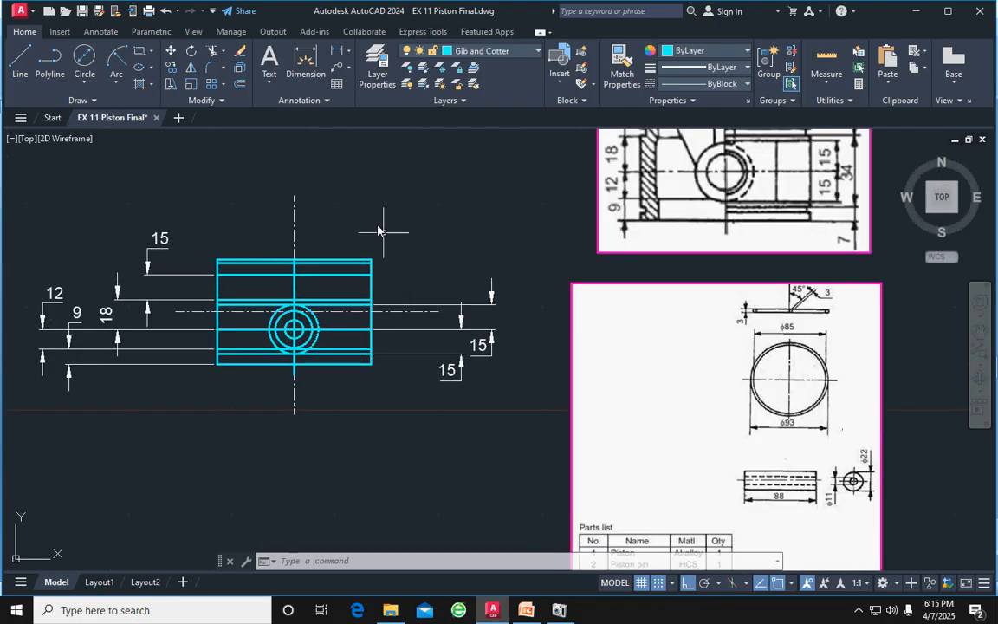
{"action": "left_click", "coordinate": [339, 53]}
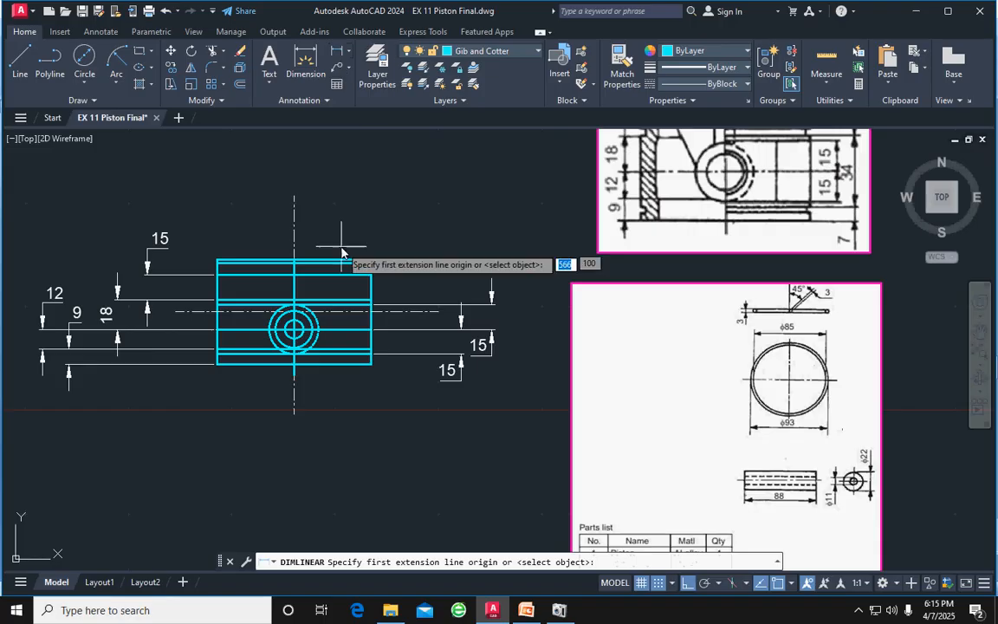
{"action": "left_click", "coordinate": [369, 299]}
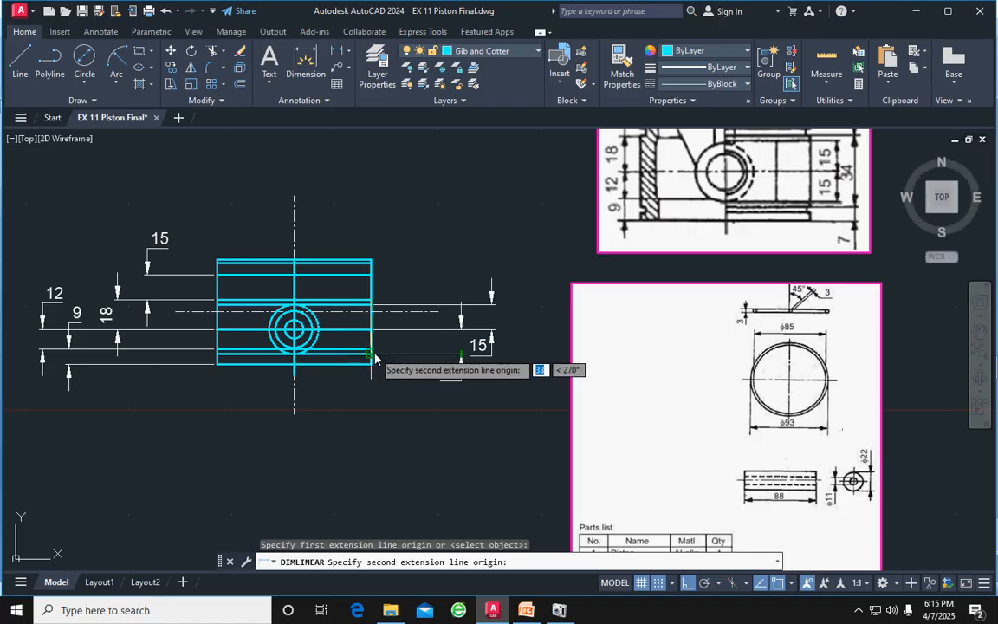
{"action": "left_click", "coordinate": [371, 354]}
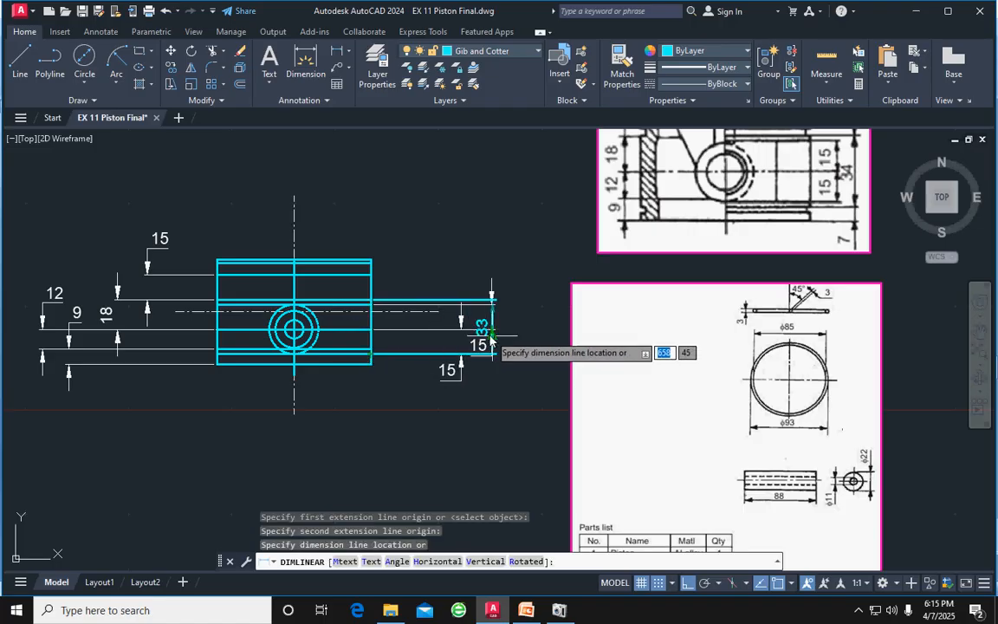
{"action": "key", "text": "Escape"}
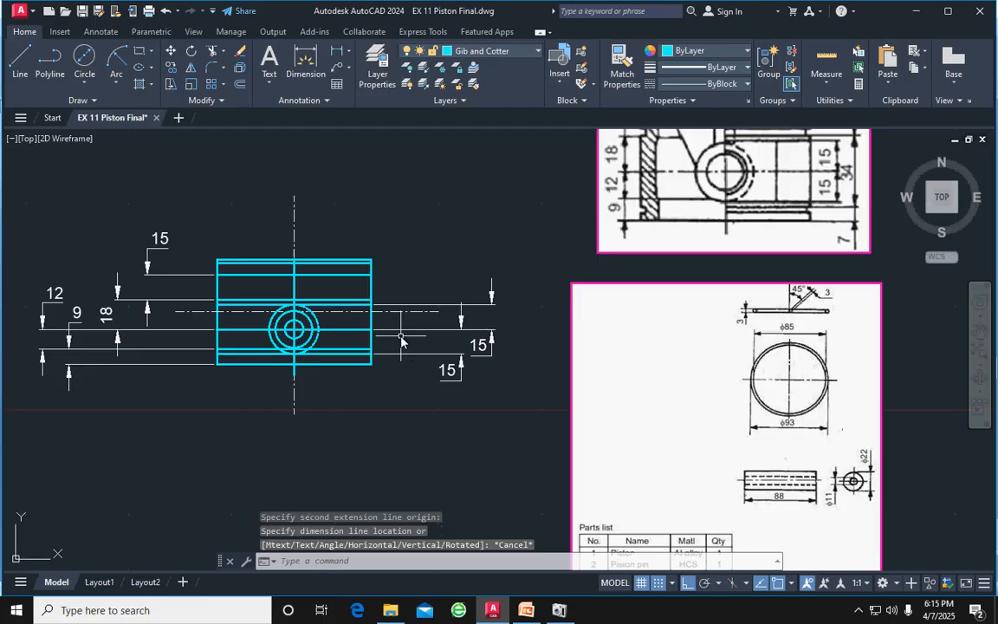
{"action": "scroll", "coordinate": [379, 271], "scroll_direction": "up", "scroll_amount": 2}
{"action": "scroll", "coordinate": [384, 296], "scroll_direction": "up", "scroll_amount": 2}
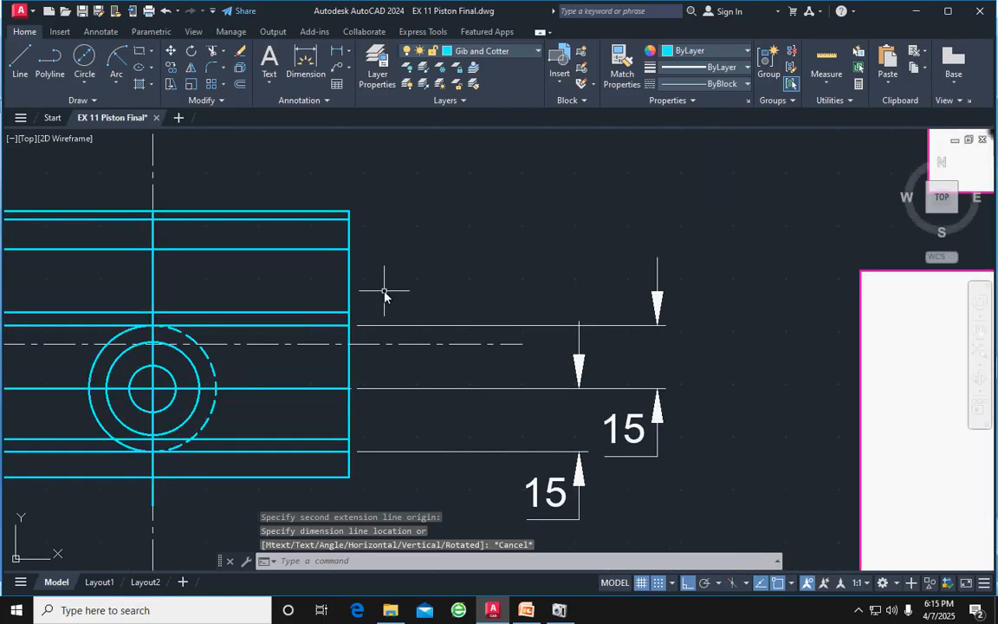
{"action": "left_click", "coordinate": [305, 59]}
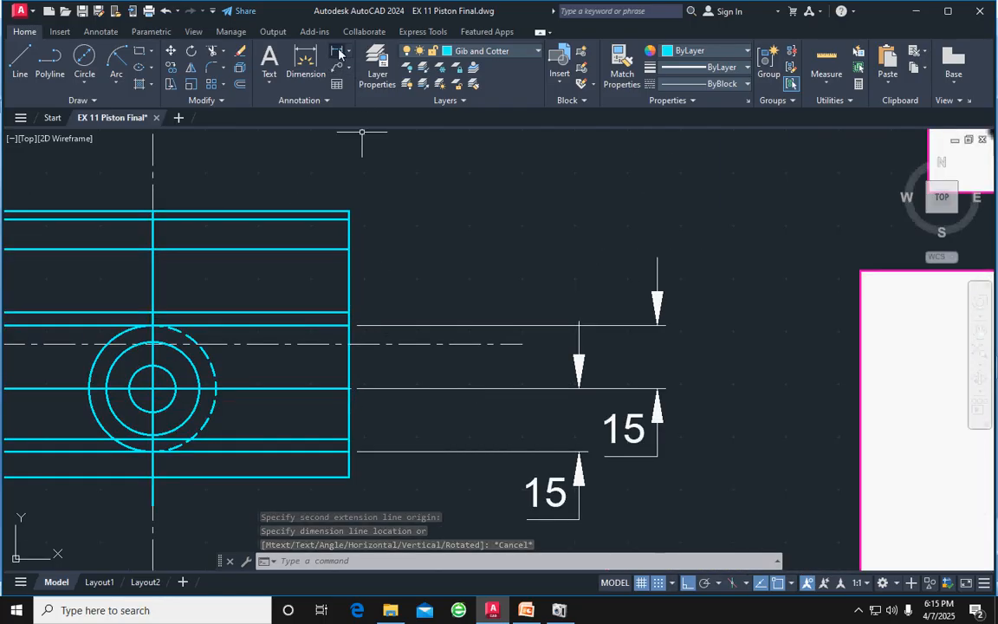
{"action": "left_click", "coordinate": [349, 312]}
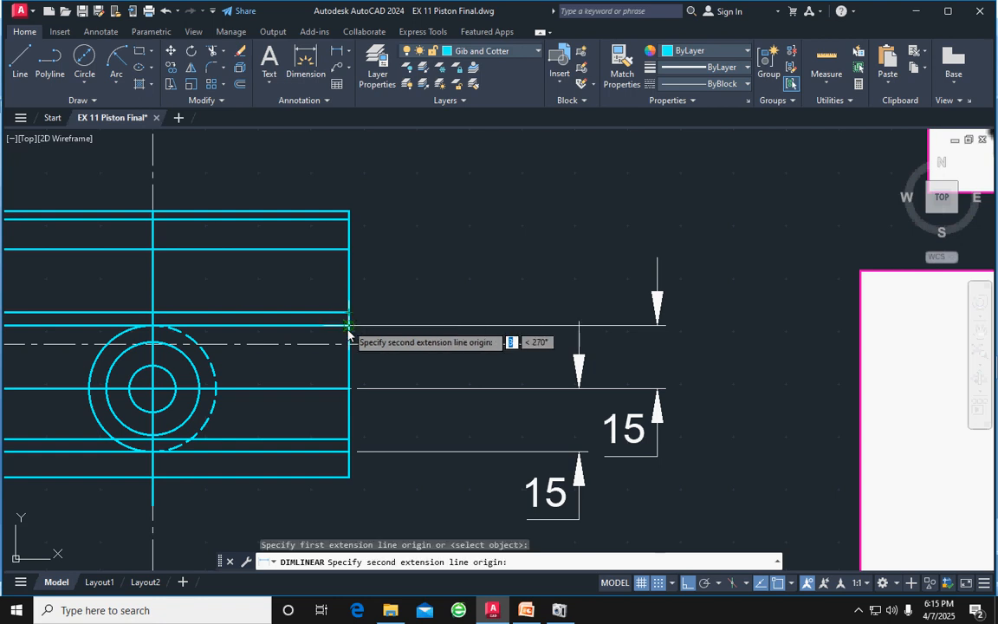
{"action": "left_click", "coordinate": [349, 452]}
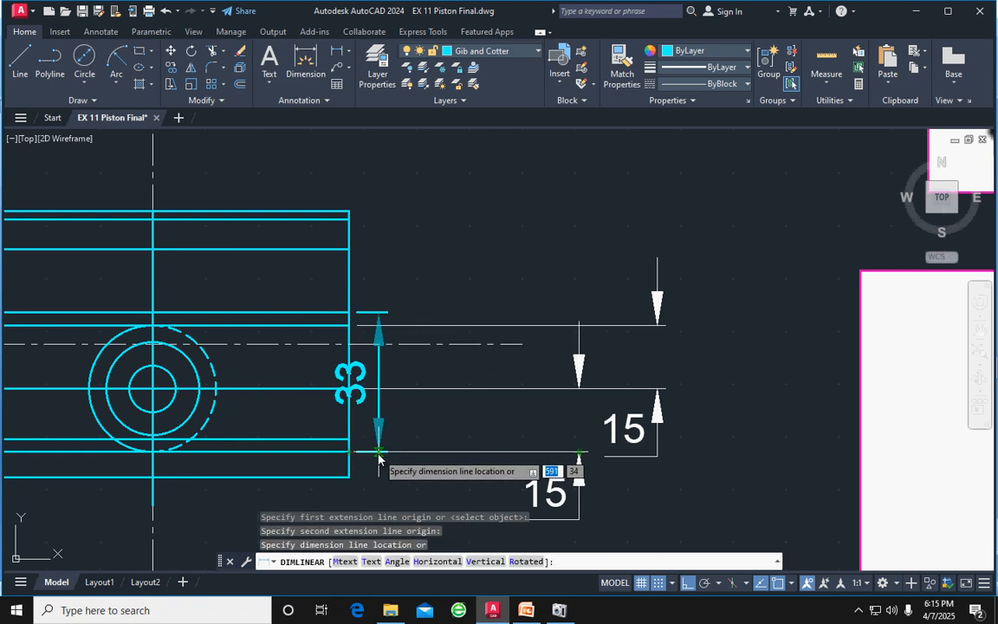
{"action": "key", "text": "Escape"}
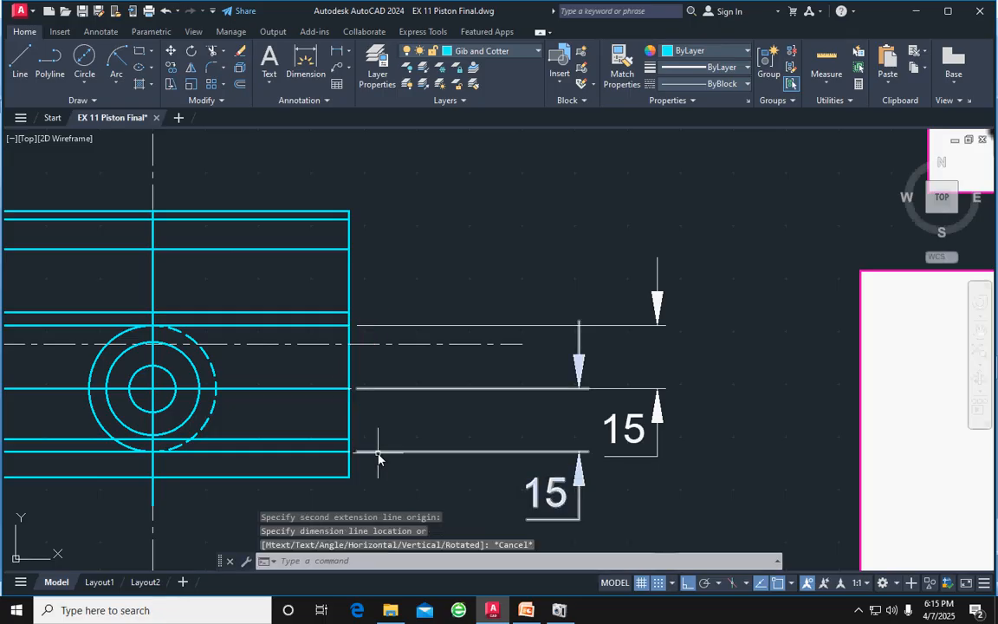
{"action": "scroll", "coordinate": [377, 452], "scroll_direction": "down", "scroll_amount": 2}
{"action": "scroll", "coordinate": [221, 434], "scroll_direction": "up", "scroll_amount": 2}
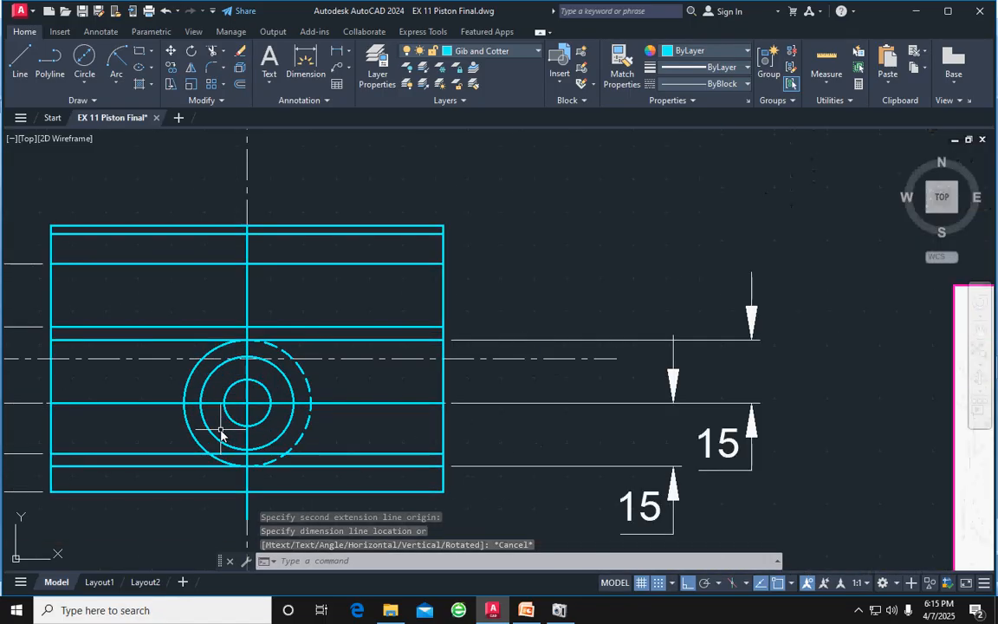
{"action": "middle_click_drag", "start_coordinate": [285, 438], "coordinate": [249, 329]}
{"action": "scroll", "coordinate": [247, 325], "scroll_direction": "down", "scroll_amount": 2}
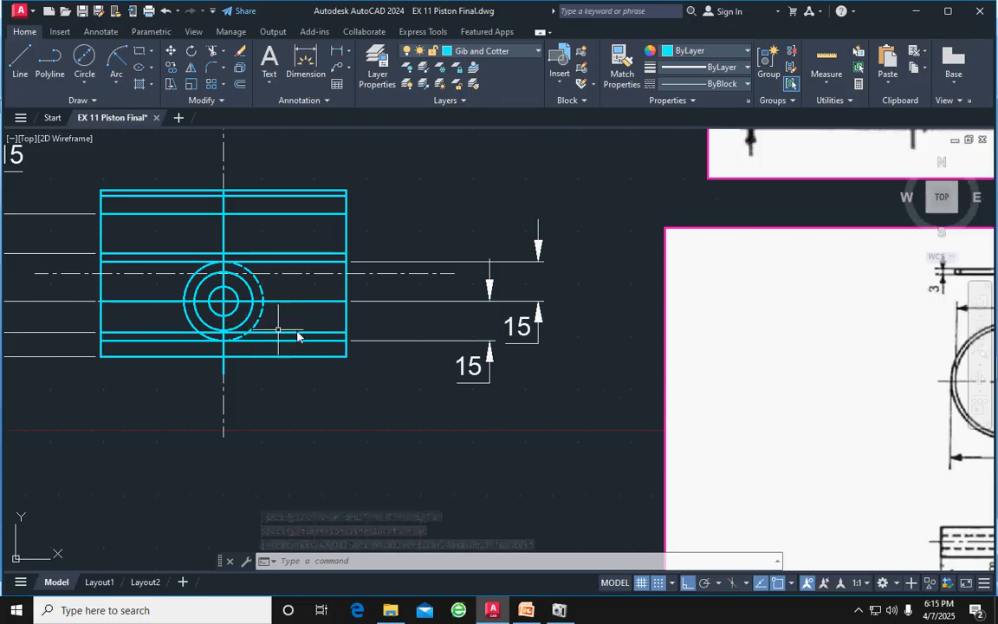
{"action": "scroll", "coordinate": [389, 329], "scroll_direction": "down", "scroll_amount": 2}
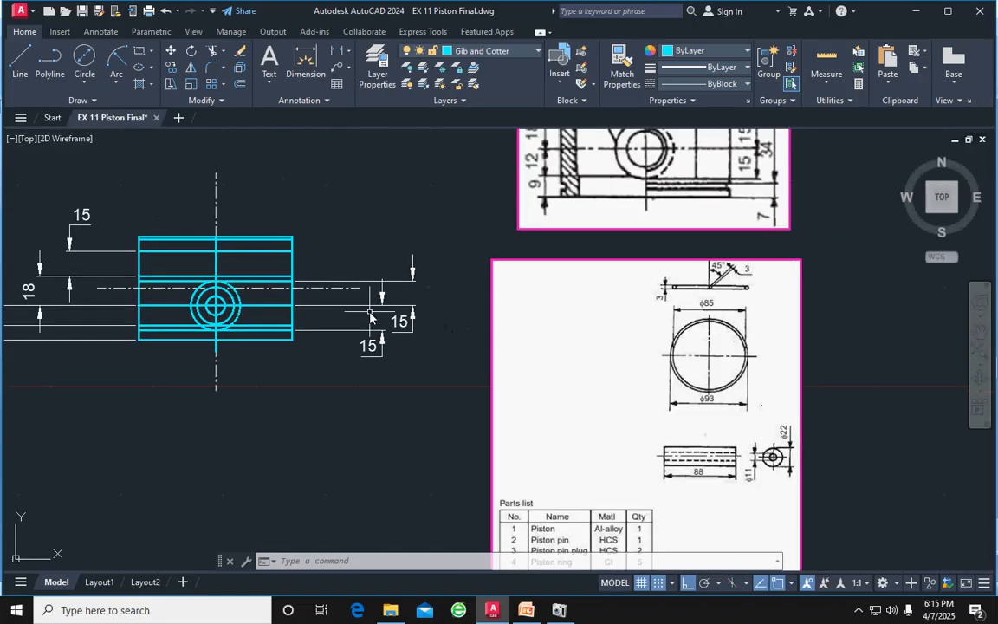
{"action": "scroll", "coordinate": [325, 316], "scroll_direction": "down", "scroll_amount": 3}
{"action": "scroll", "coordinate": [325, 320], "scroll_direction": "up", "scroll_amount": 4}
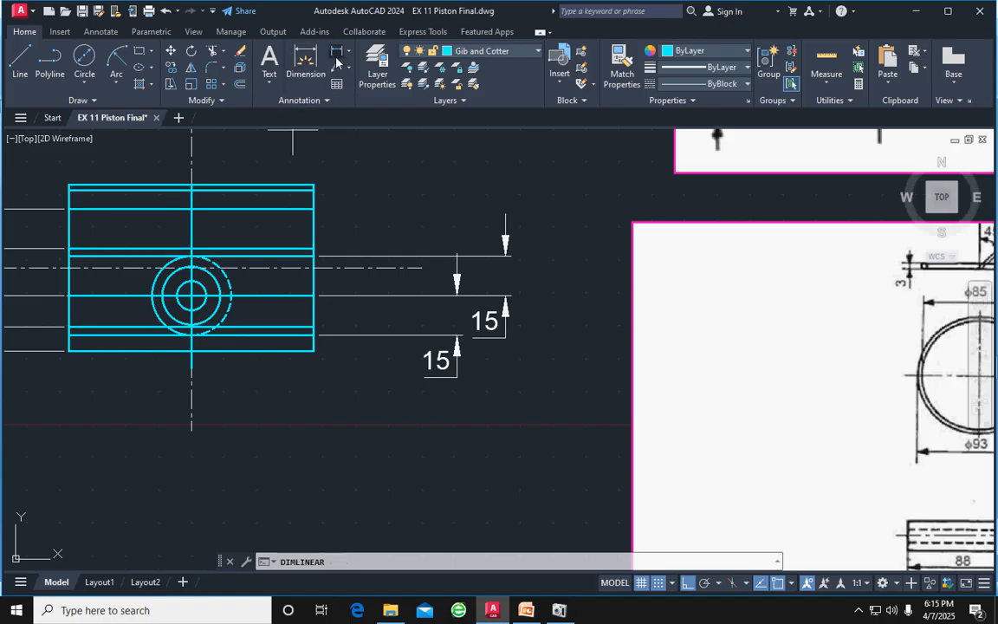
Check the height between the lower 15 line and the rectangle's bottom edge with a temporary linear dimension
{"action": "left_click", "coordinate": [314, 337]}
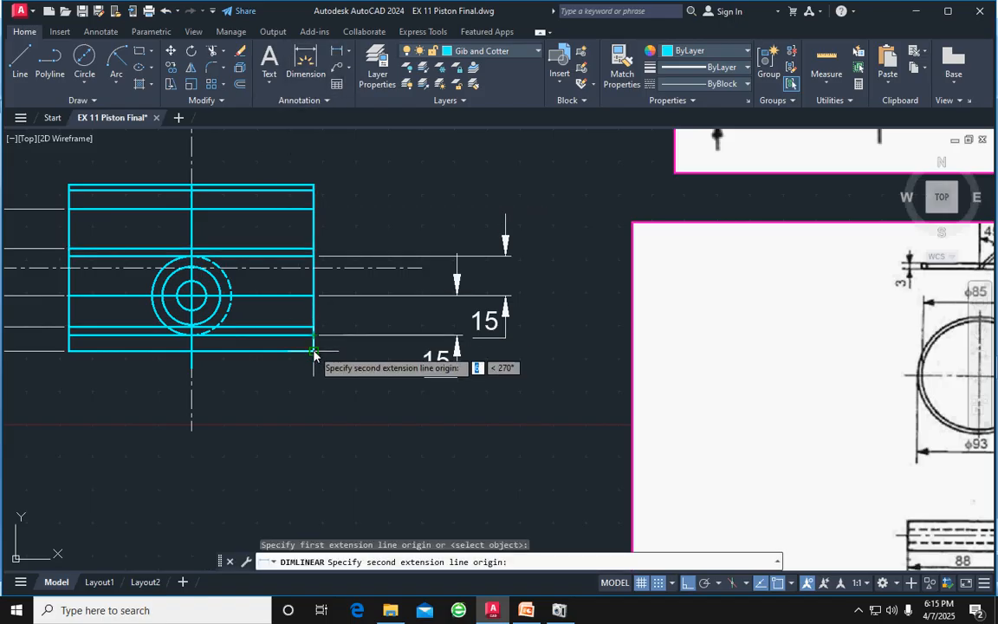
{"action": "left_click", "coordinate": [314, 351]}
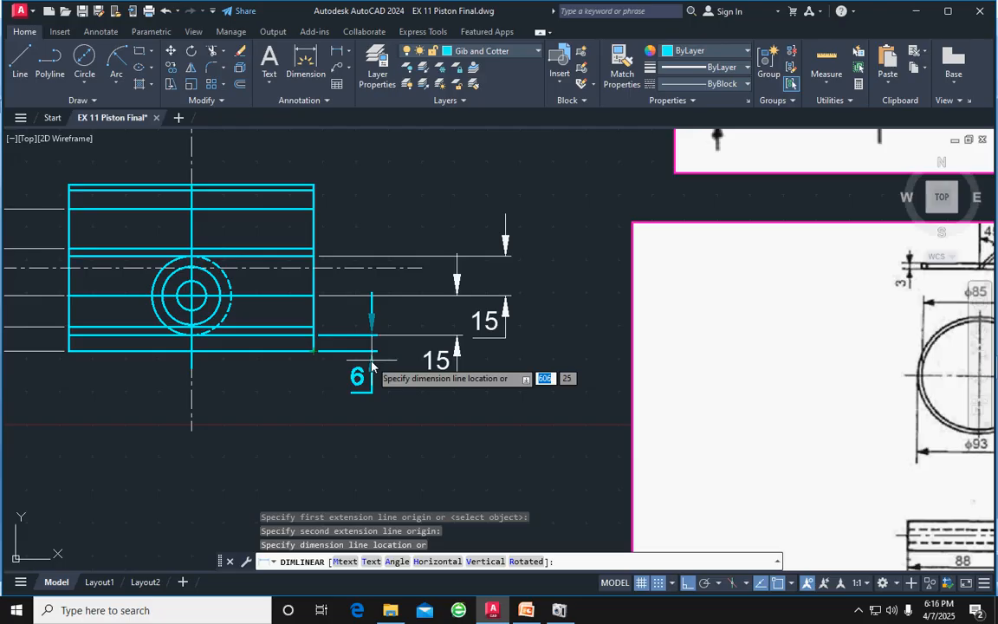
{"action": "key", "text": "Escape"}
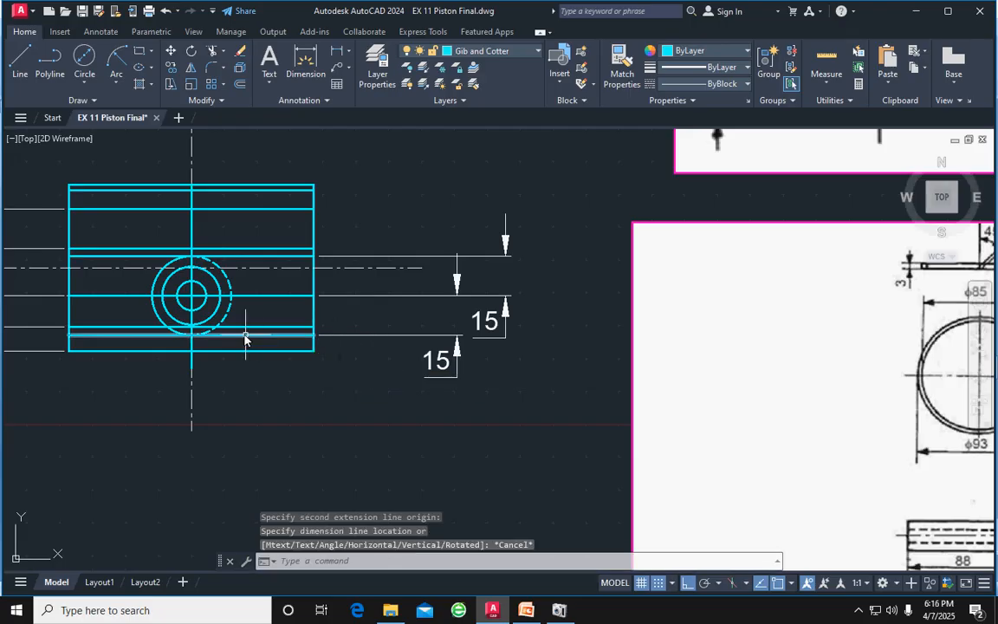
Check the height from the pin centre down to the rectangle's bottom edge with a temporary linear dimension and compare the reference image
{"action": "scroll", "coordinate": [245, 340], "scroll_direction": "up", "scroll_amount": 3}
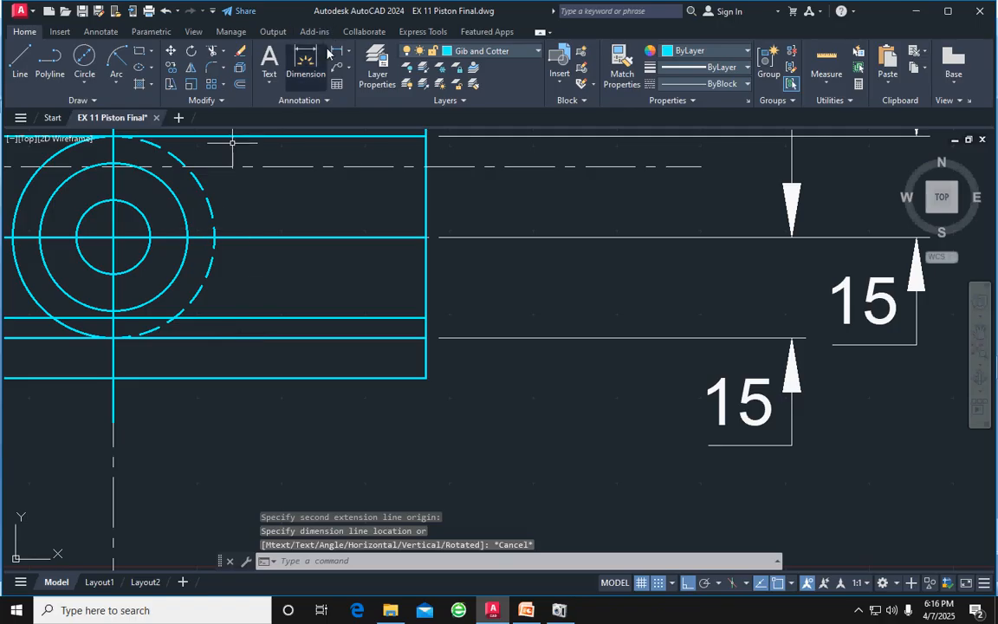
{"action": "key", "text": "Return"}
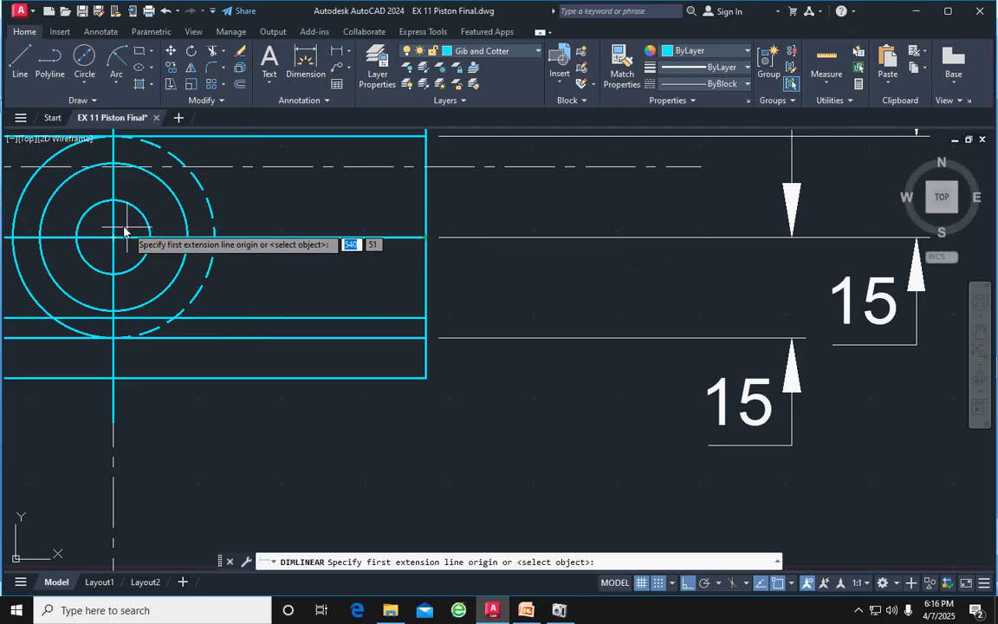
{"action": "left_click", "coordinate": [114, 251]}
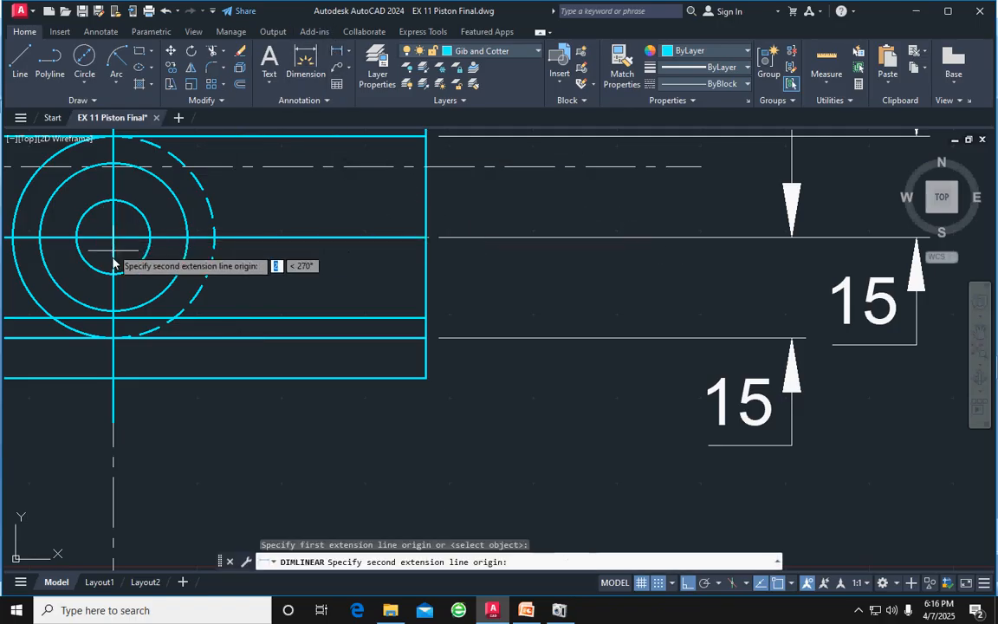
{"action": "left_click", "coordinate": [113, 377]}
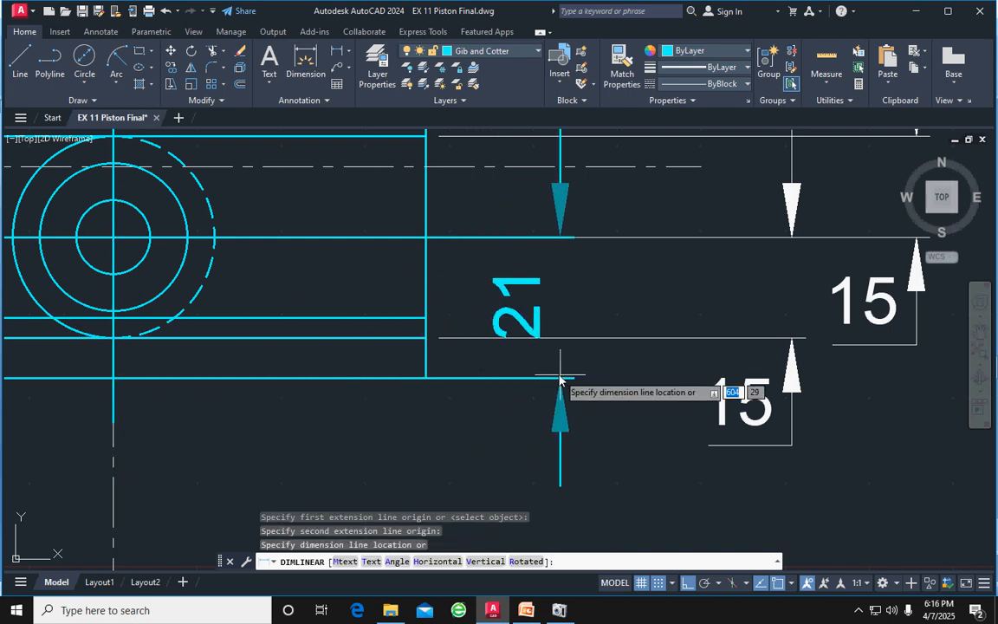
{"action": "scroll", "coordinate": [559, 378], "scroll_direction": "down", "scroll_amount": 3}
{"action": "middle_click_drag", "start_coordinate": [560, 378], "coordinate": [408, 378]}
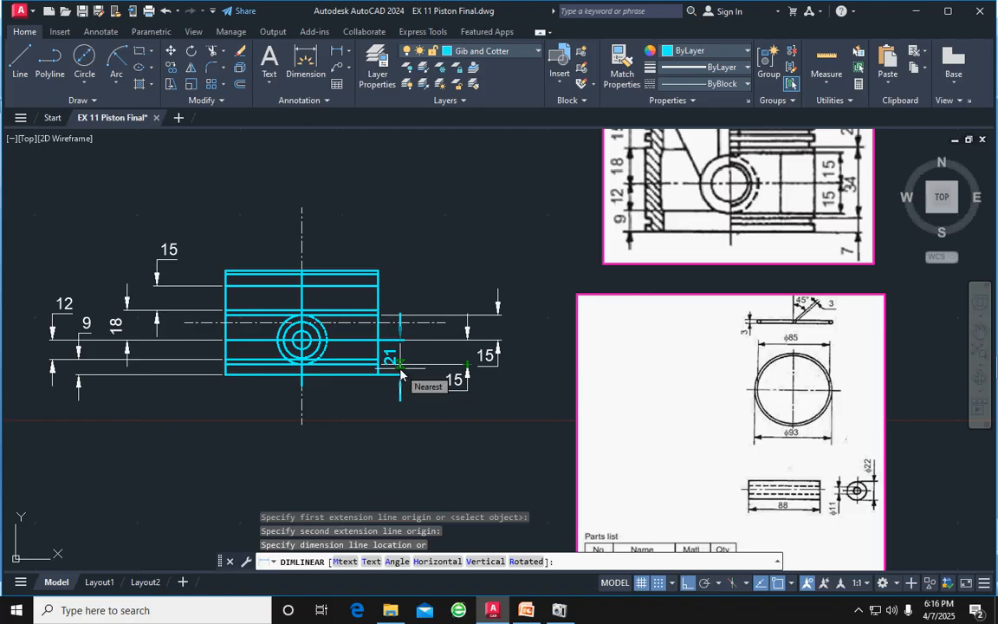
{"action": "key", "text": "Escape"}
Check the height from the line above the pin centre down to the pin centre line with a temporary linear dimension
{"action": "scroll", "coordinate": [309, 386], "scroll_direction": "up", "scroll_amount": 6}
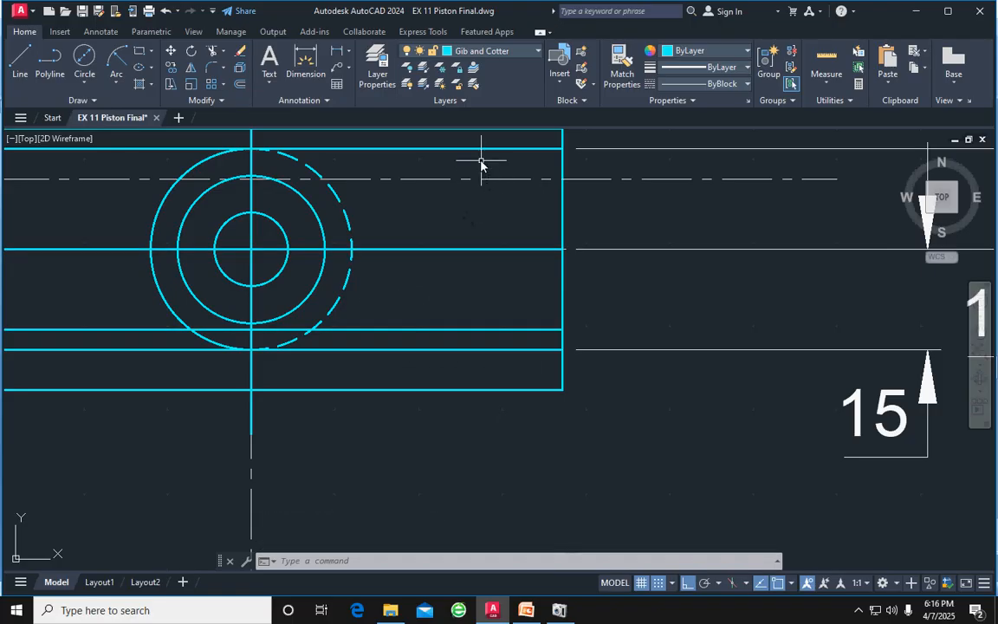
{"action": "left_click", "coordinate": [306, 61]}
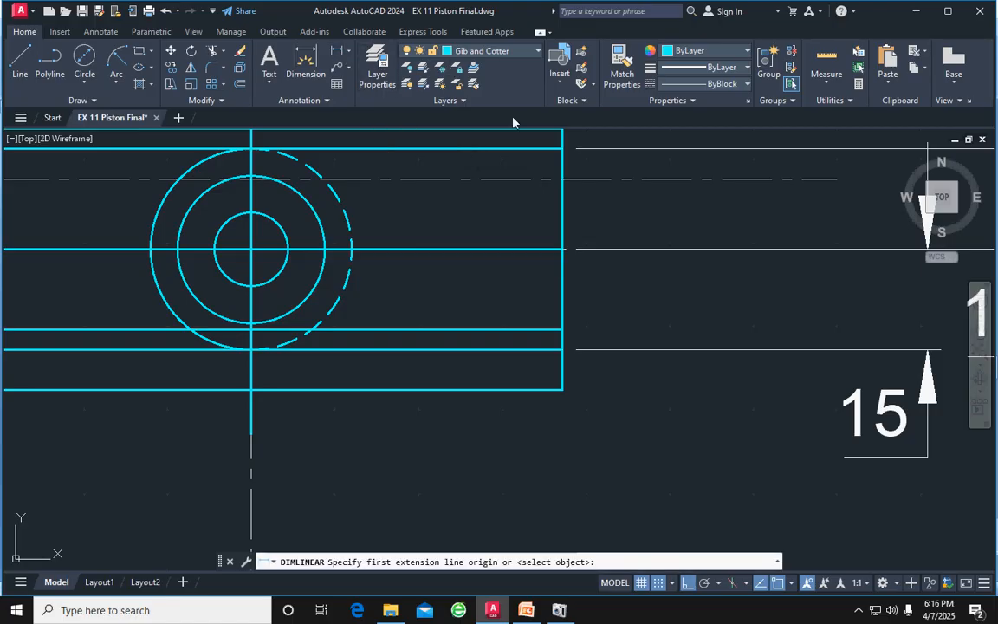
{"action": "left_click", "coordinate": [561, 150]}
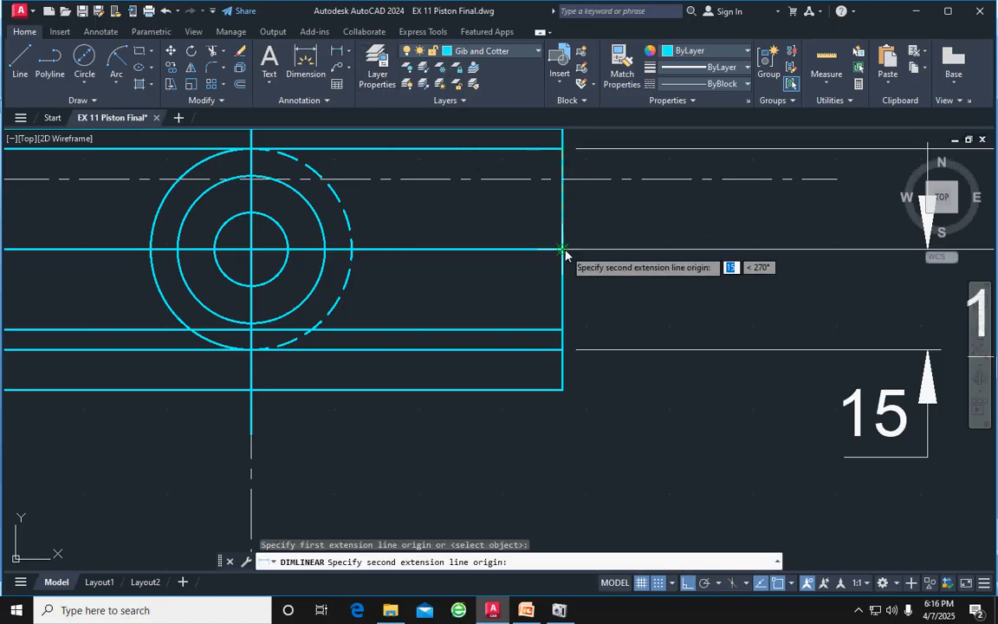
{"action": "left_click", "coordinate": [564, 249]}
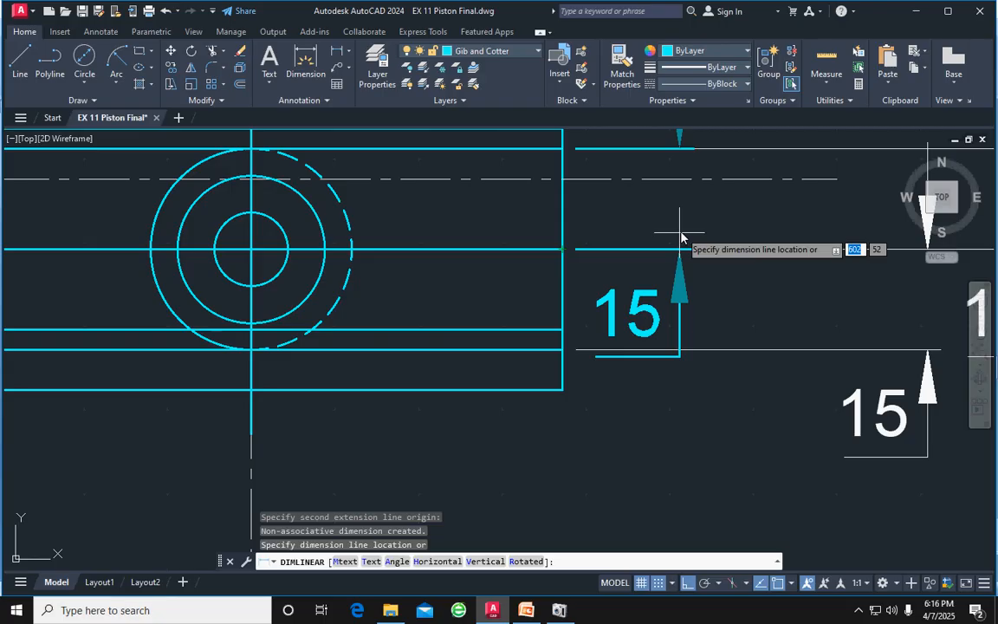
{"action": "key", "text": "Escape"}
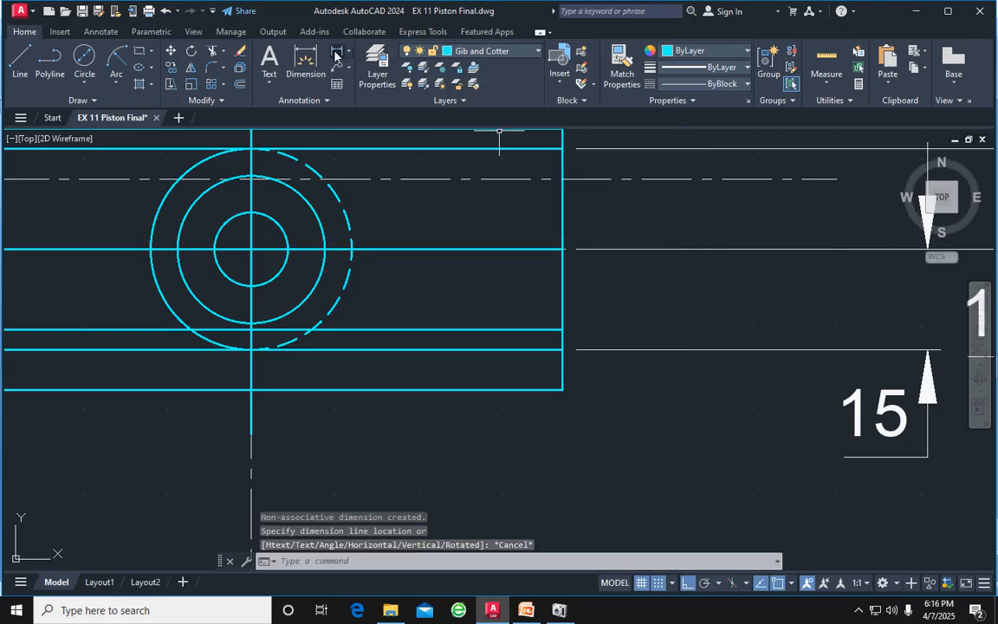
Check the distances from the pin centre line to each of the two lines just below it with temporary linear dimensions
{"action": "left_click", "coordinate": [306, 61]}
{"action": "left_click", "coordinate": [562, 250]}
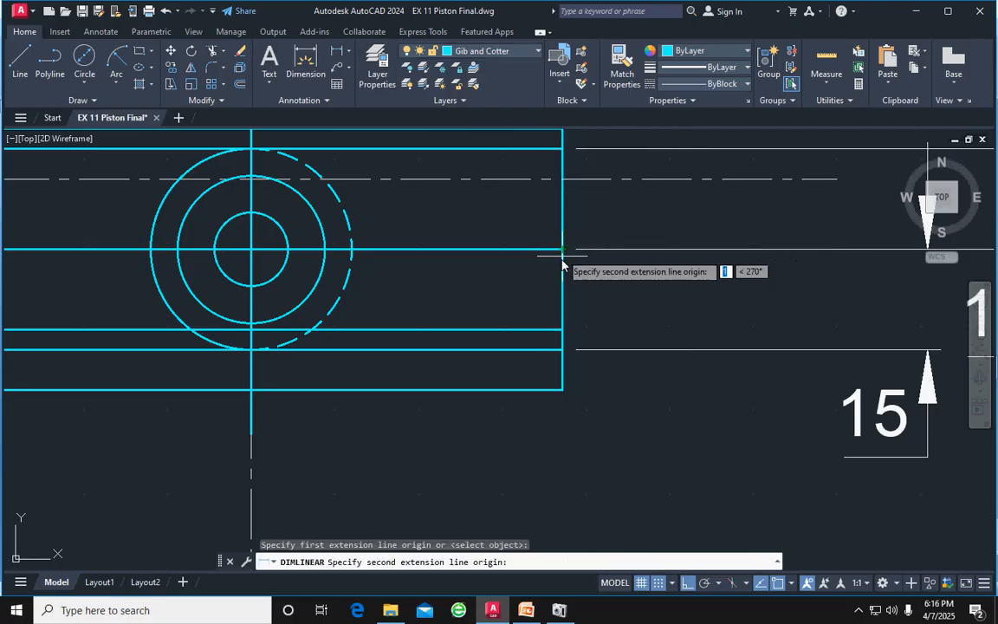
{"action": "left_click", "coordinate": [562, 329]}
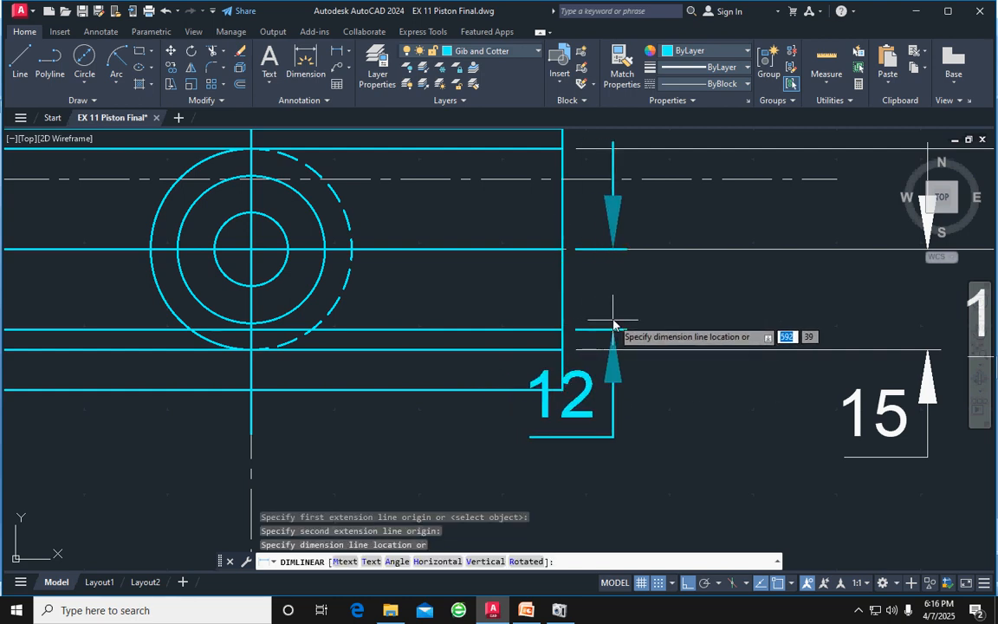
{"action": "key", "text": "Escape"}
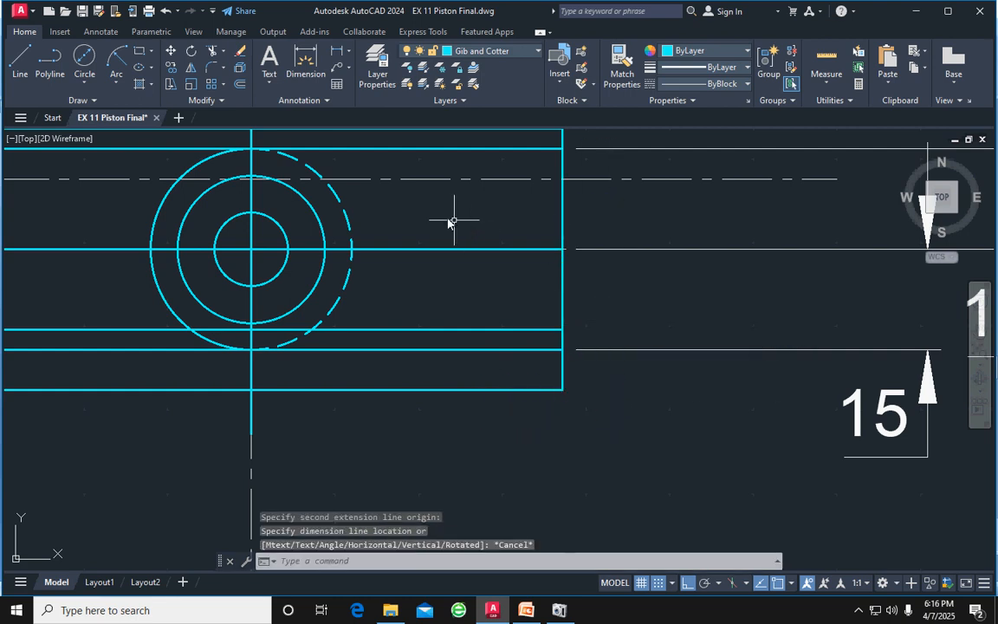
{"action": "left_click", "coordinate": [303, 61]}
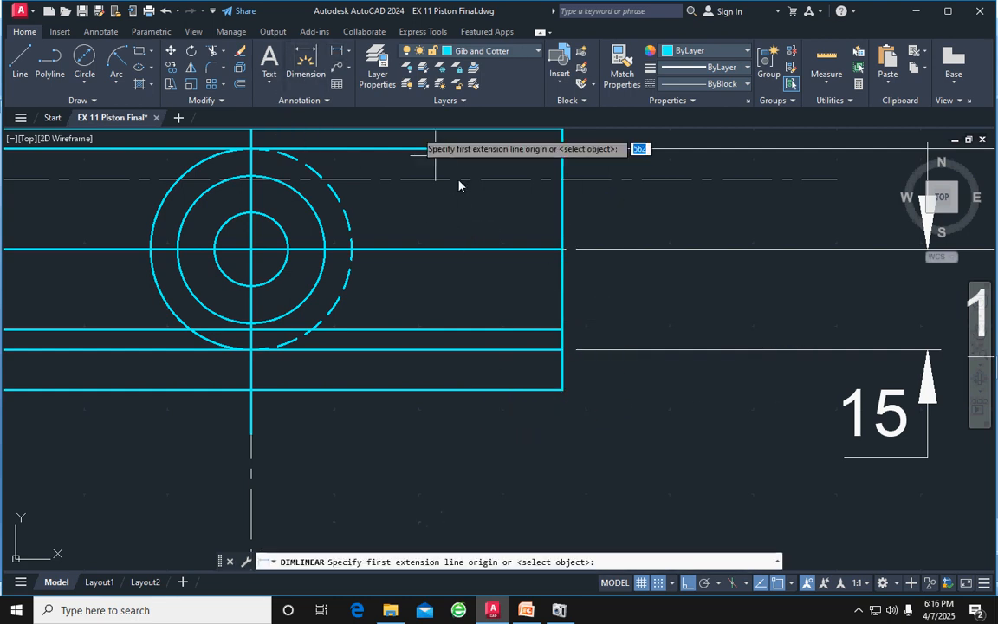
{"action": "left_click", "coordinate": [562, 248]}
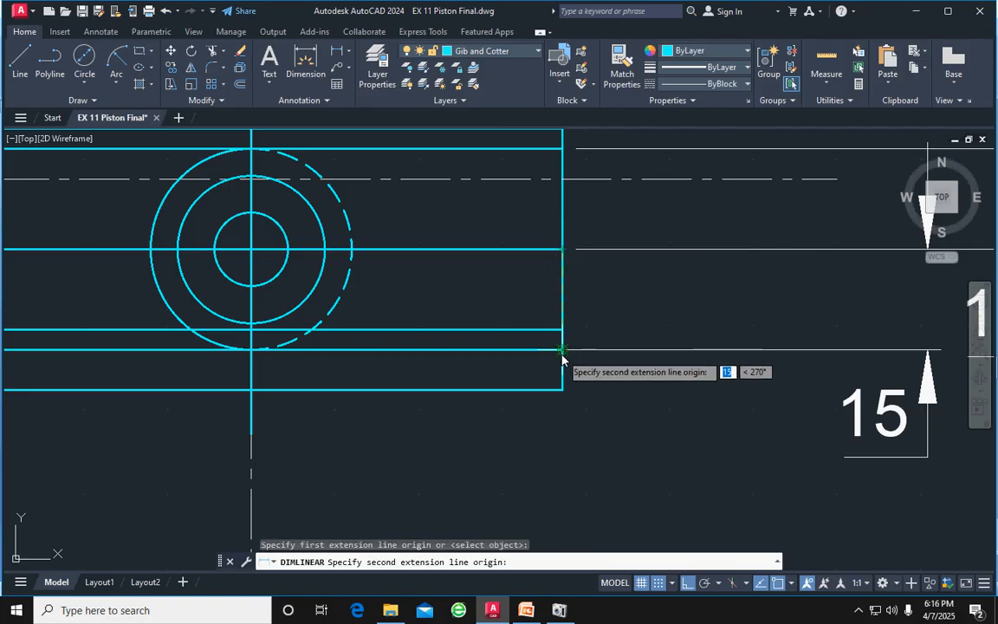
{"action": "left_click", "coordinate": [562, 349]}
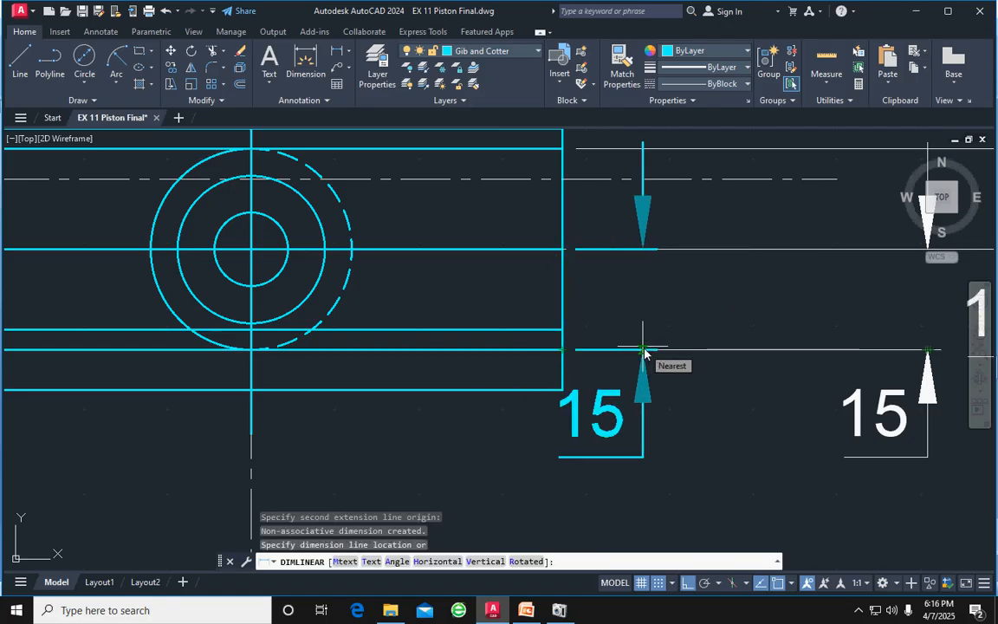
{"action": "key", "text": "Escape"}
Examine the height dimensions on the right side of the piston in the reference image
{"action": "scroll", "coordinate": [643, 349], "scroll_direction": "down", "scroll_amount": 2}
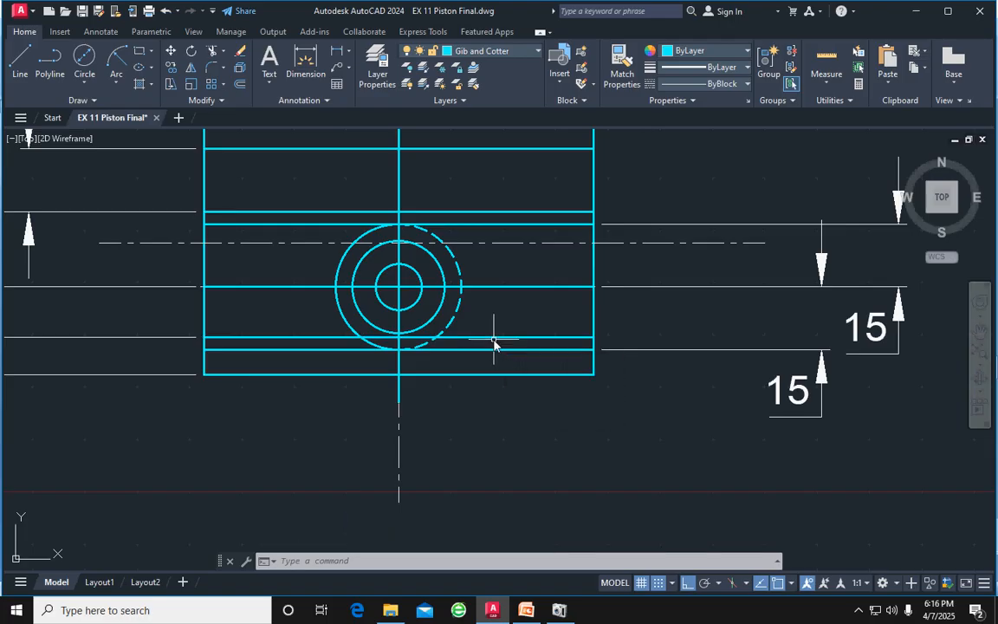
{"action": "scroll", "coordinate": [485, 344], "scroll_direction": "down", "scroll_amount": 2}
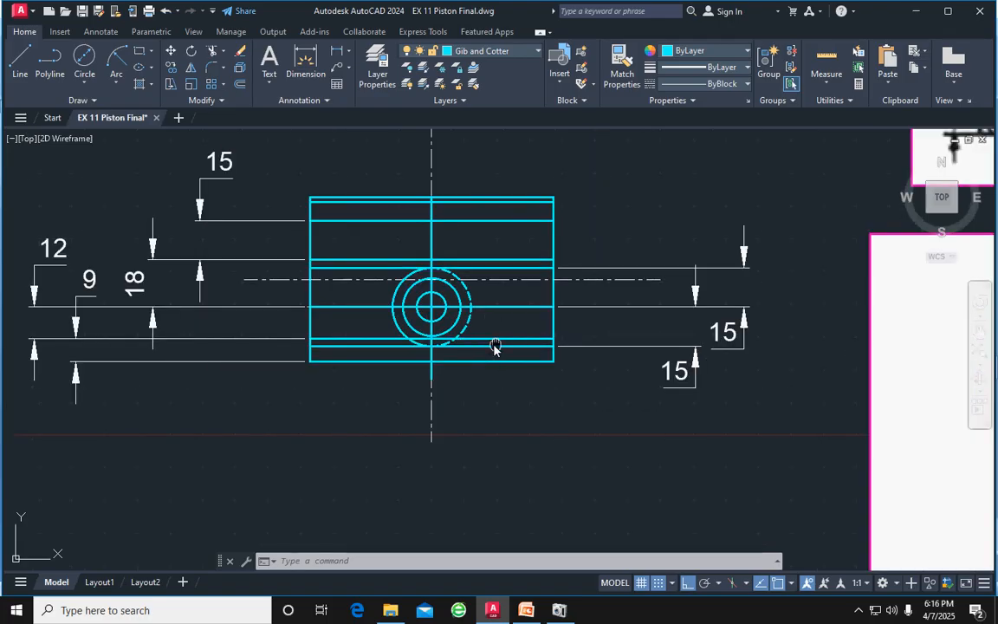
{"action": "middle_click_drag", "start_coordinate": [494, 346], "coordinate": [283, 251]}
{"action": "scroll", "coordinate": [282, 252], "scroll_direction": "down", "scroll_amount": 2}
{"action": "middle_click_drag", "start_coordinate": [580, 304], "coordinate": [559, 446]}
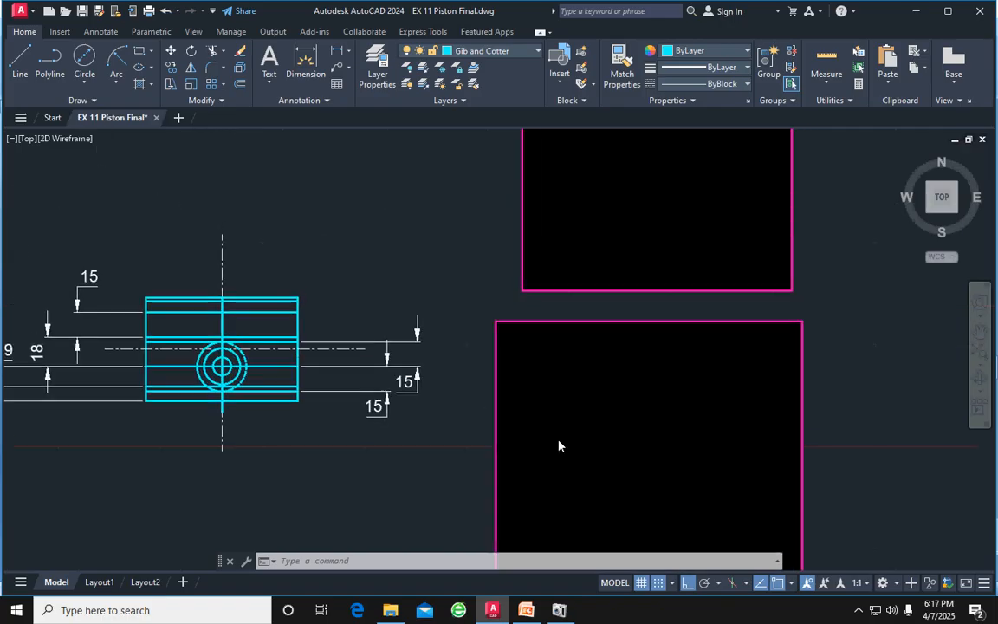
{"action": "middle_click_drag", "start_coordinate": [712, 251], "coordinate": [709, 281]}
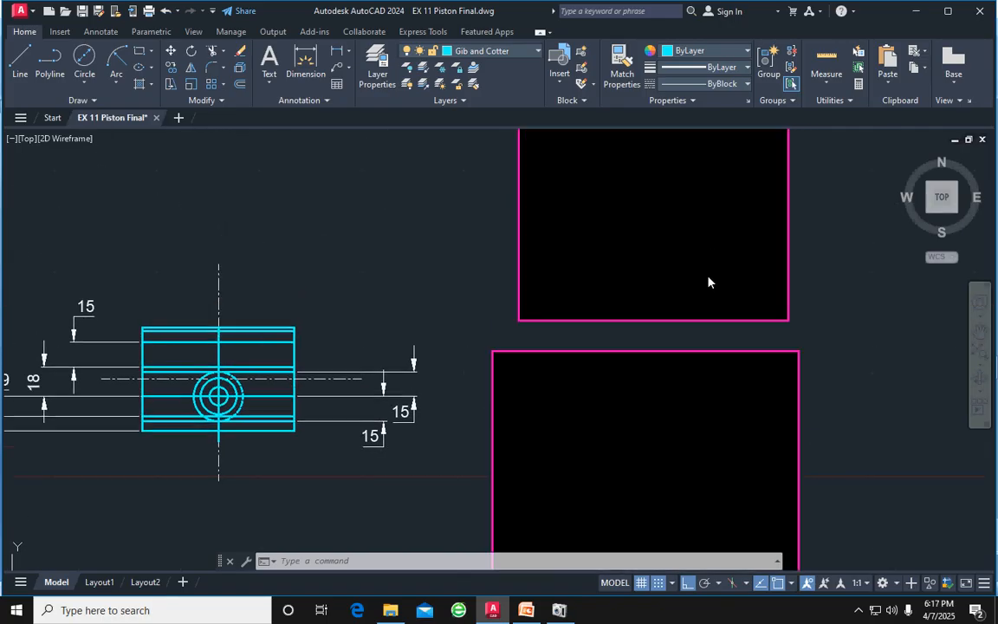
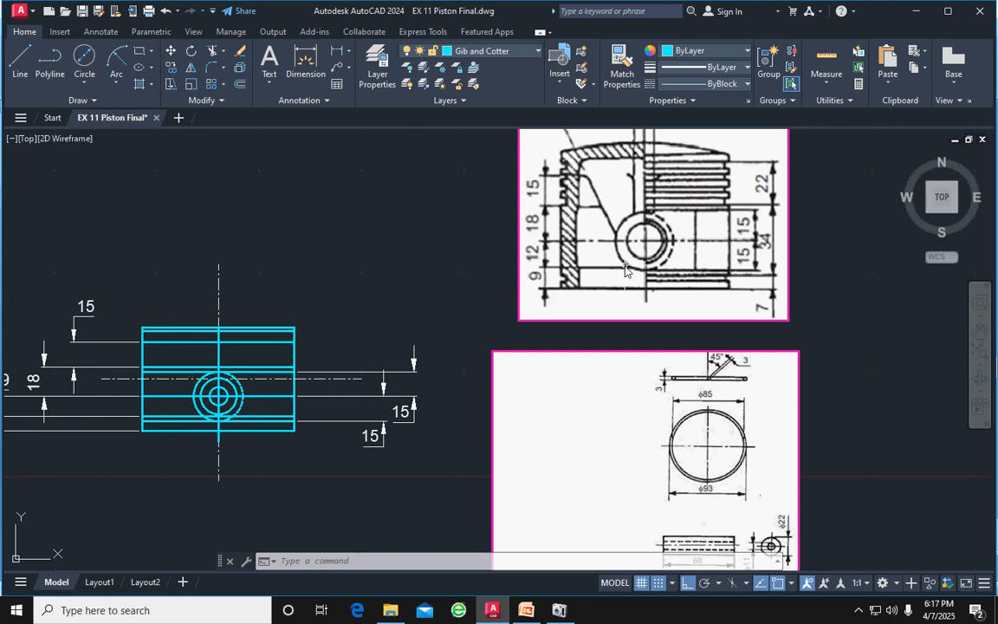
Check the height from the rectangle's bottom edge up to the line below the pin centre's inner circles with a temporary linear dimension
{"action": "scroll", "coordinate": [389, 347], "scroll_direction": "down", "scroll_amount": 1}
{"action": "scroll", "coordinate": [430, 296], "scroll_direction": "up", "scroll_amount": 4}
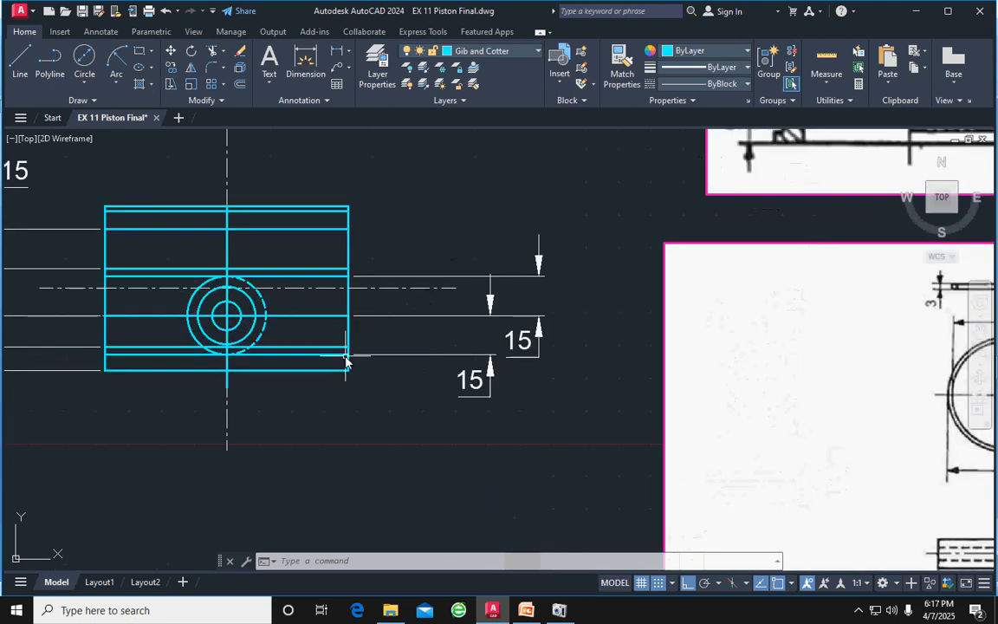
{"action": "left_click", "coordinate": [339, 59]}
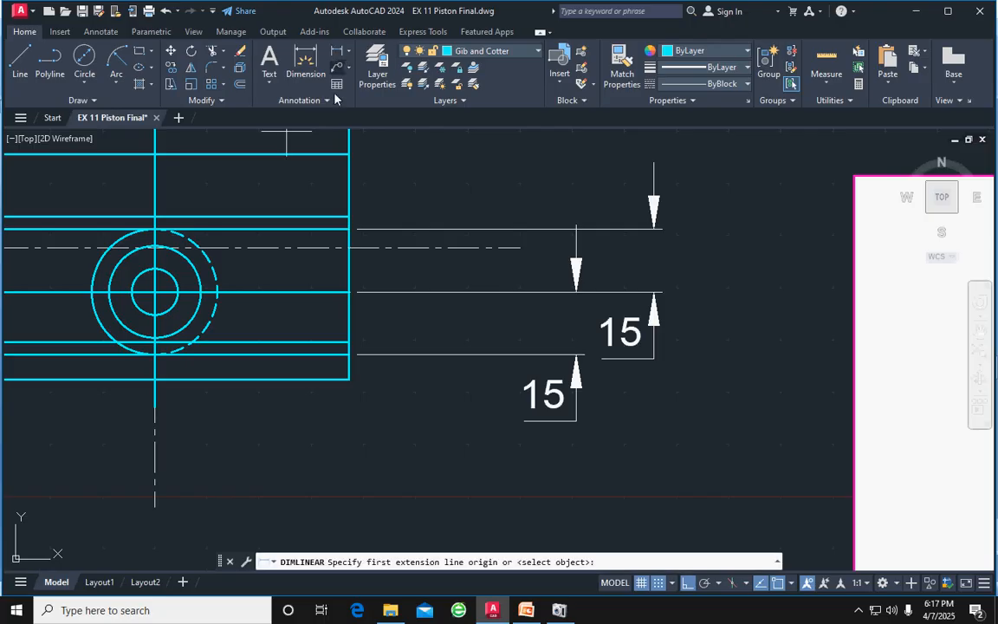
{"action": "left_click", "coordinate": [350, 379]}
{"action": "left_click", "coordinate": [349, 343]}
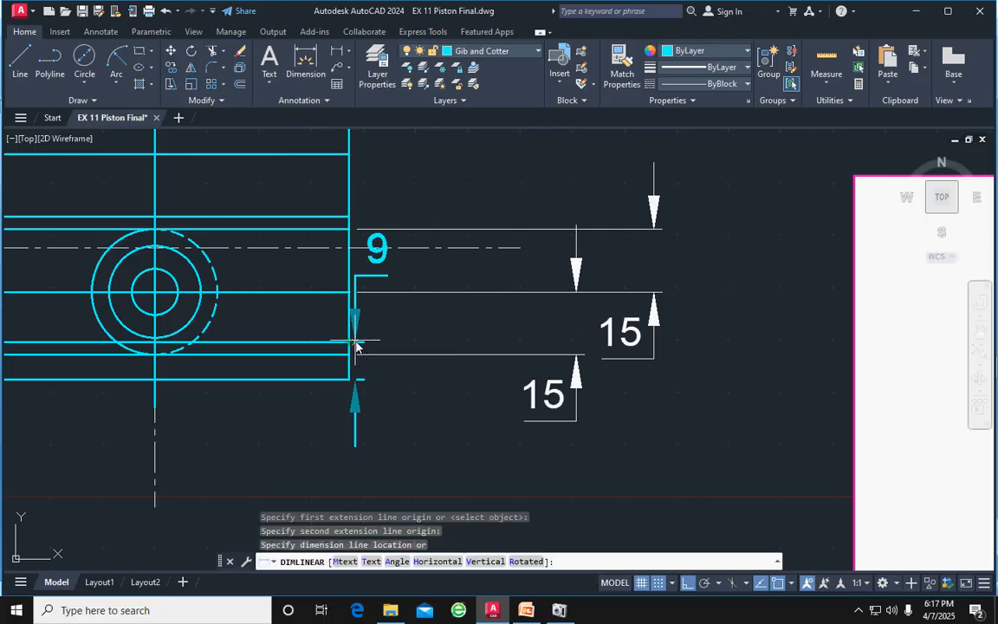
{"action": "key", "text": "Escape"}
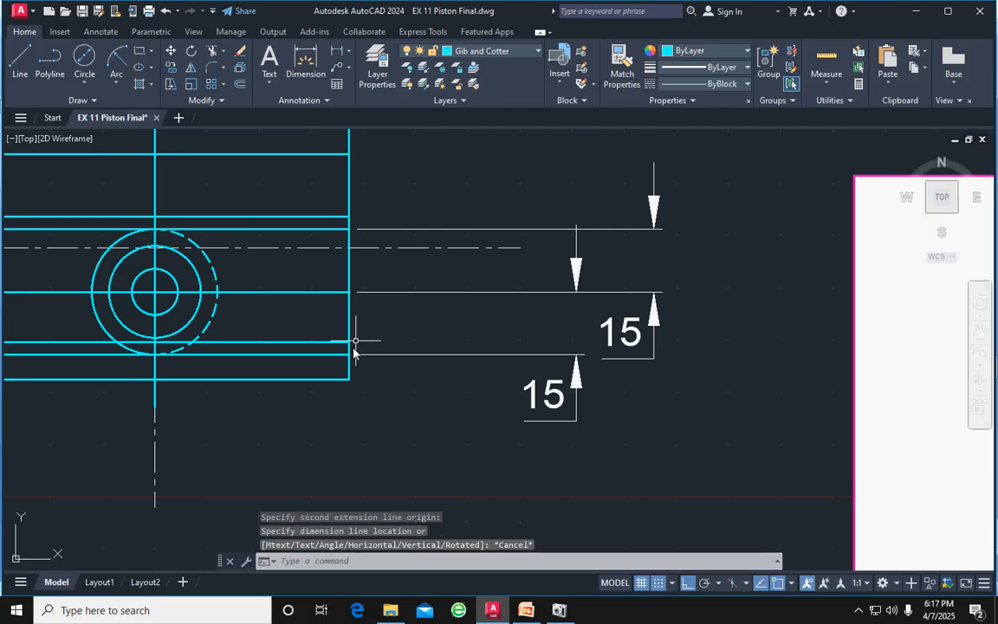
Offset the rectangle's bottom edge upward by 7
{"action": "left_click", "coordinate": [298, 382]}
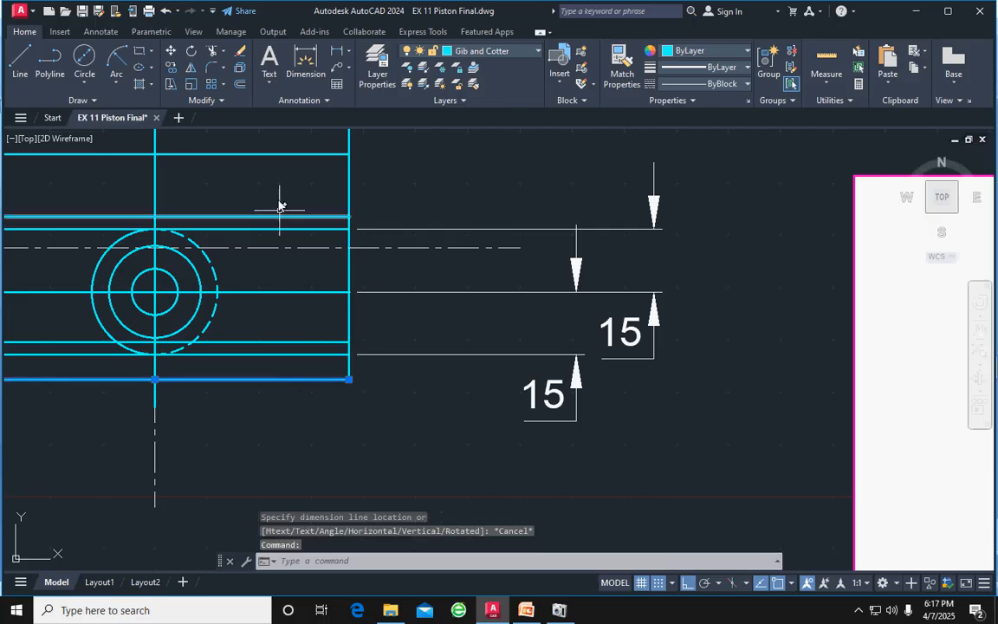
{"action": "left_click", "coordinate": [239, 85]}
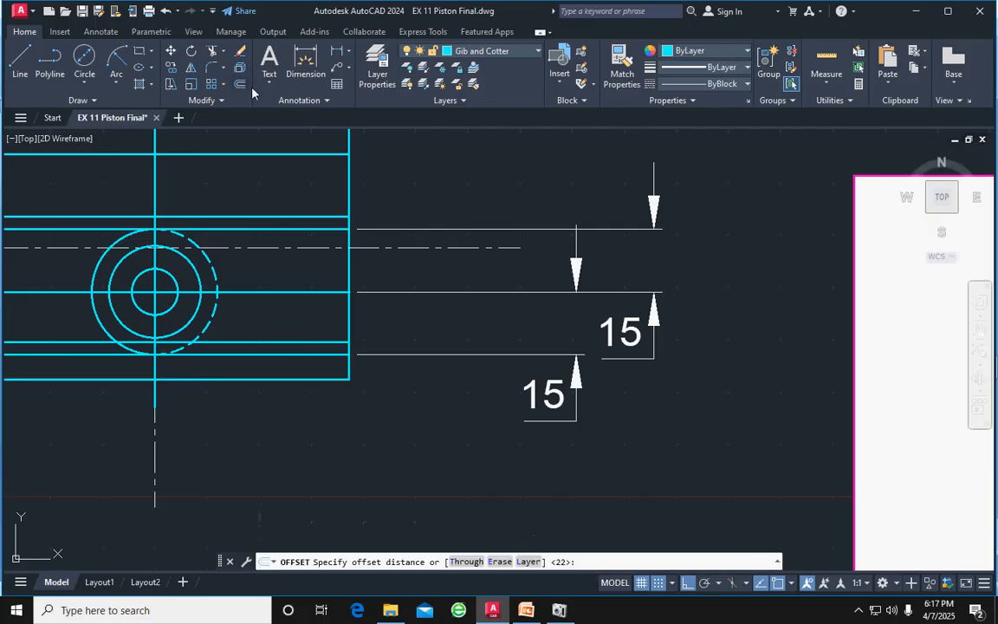
{"action": "type", "text": "7"}
{"action": "key", "text": "Return"}
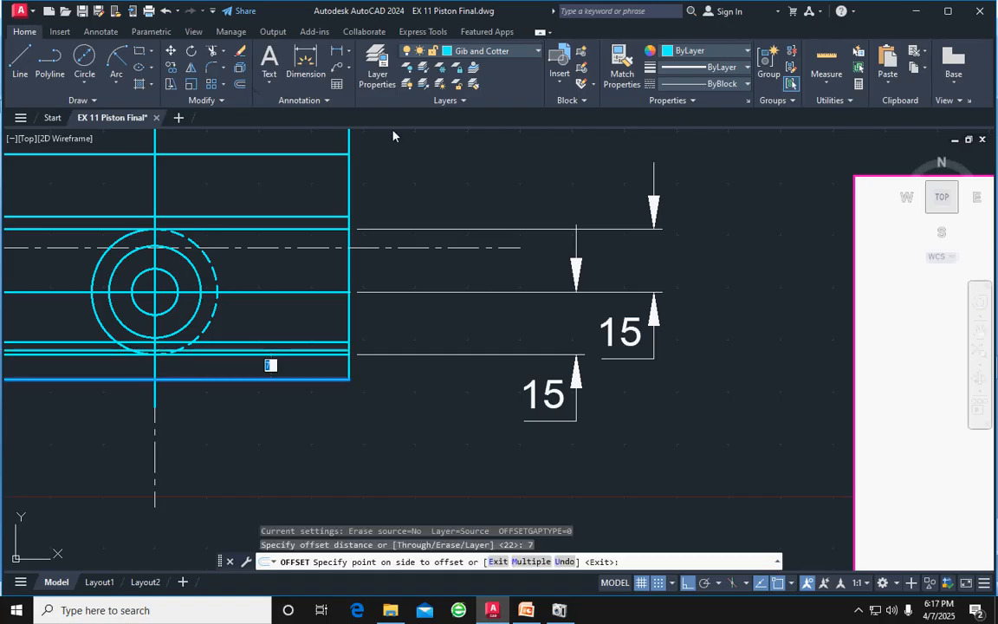
{"action": "left_click", "coordinate": [459, 294]}
{"action": "key", "text": "Escape"}
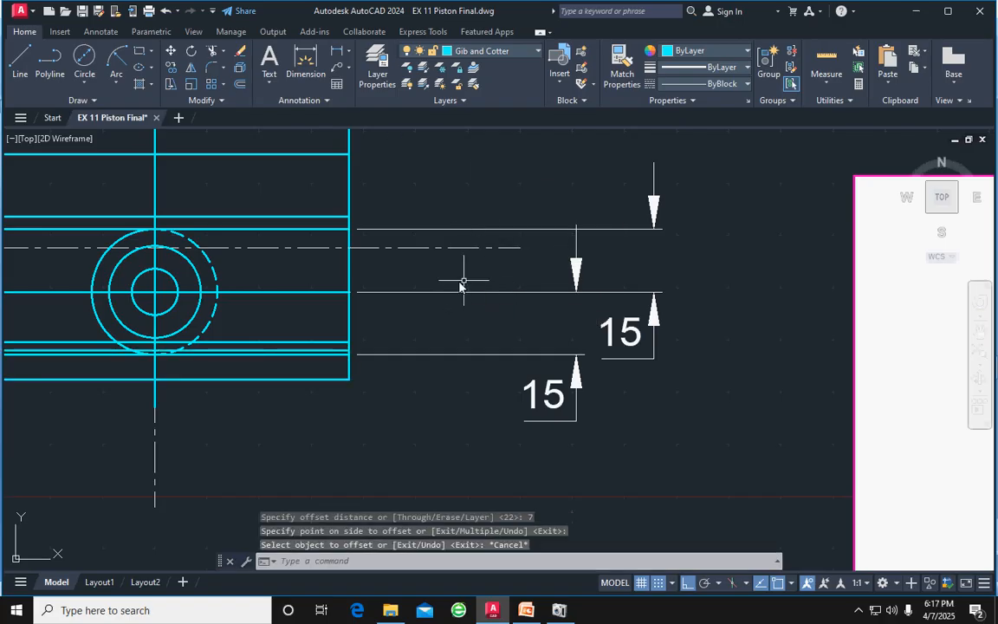
Add a linear dimension on the right side from the rectangle's lower-right corner up to the line offset above its bottom edge
{"action": "scroll", "coordinate": [353, 355], "scroll_direction": "up", "scroll_amount": 2}
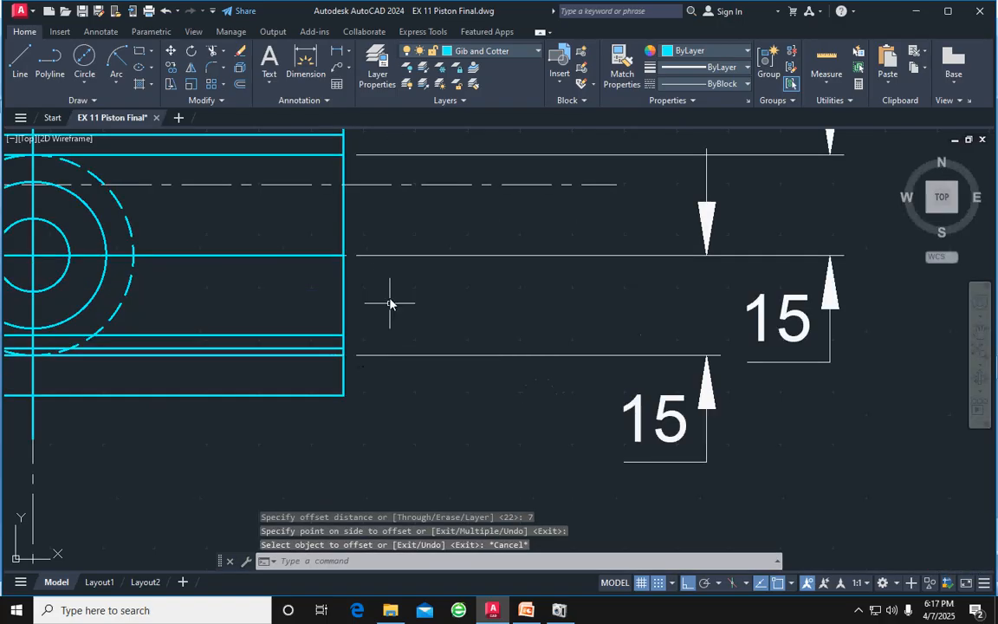
{"action": "left_click", "coordinate": [337, 49]}
{"action": "left_click", "coordinate": [343, 395]}
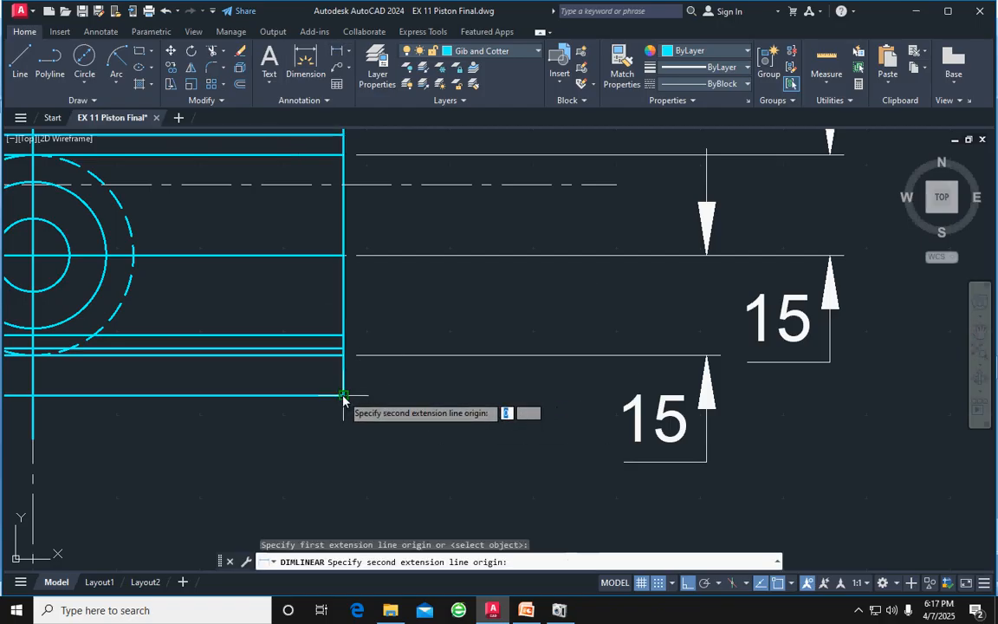
{"action": "left_click", "coordinate": [343, 350]}
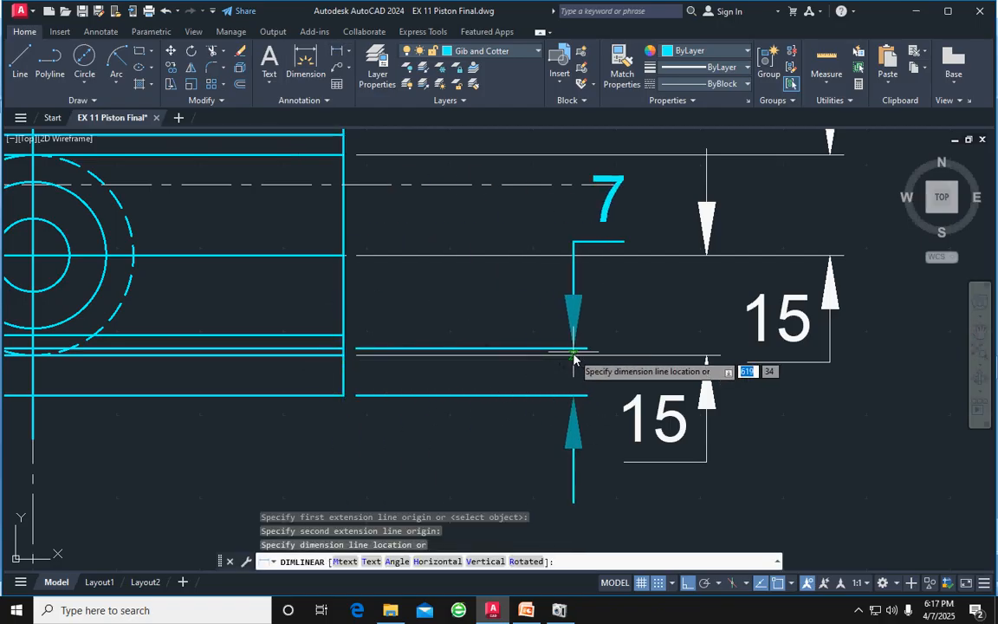
{"action": "left_click", "coordinate": [576, 353]}
{"action": "scroll", "coordinate": [625, 340], "scroll_direction": "down", "scroll_amount": 3}
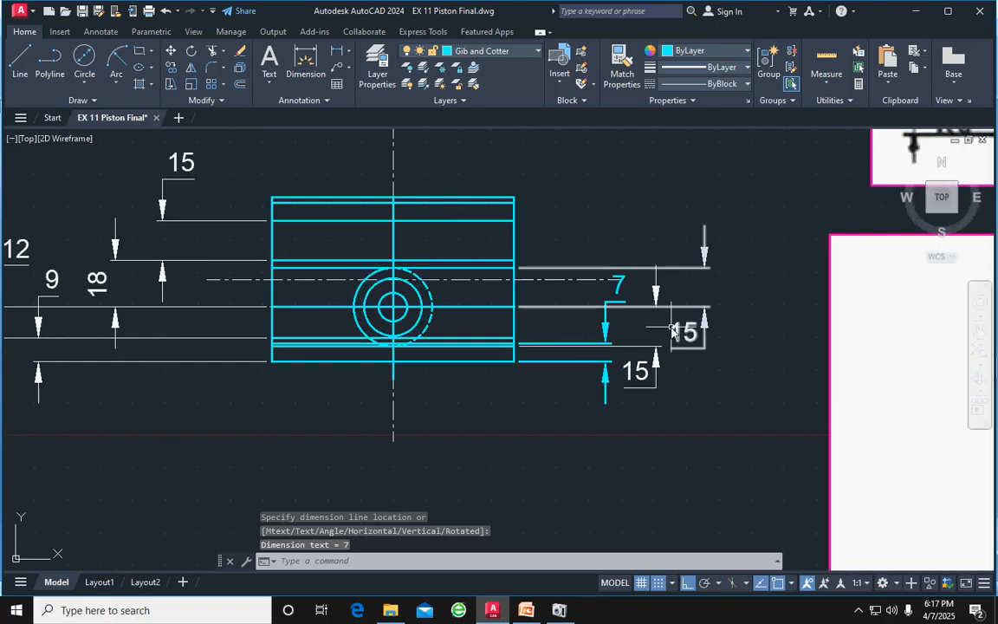
Match the properties of the outer 15 dimension on the right side onto the new 7 dimension
{"action": "left_click", "coordinate": [688, 340]}
{"action": "left_click", "coordinate": [622, 69]}
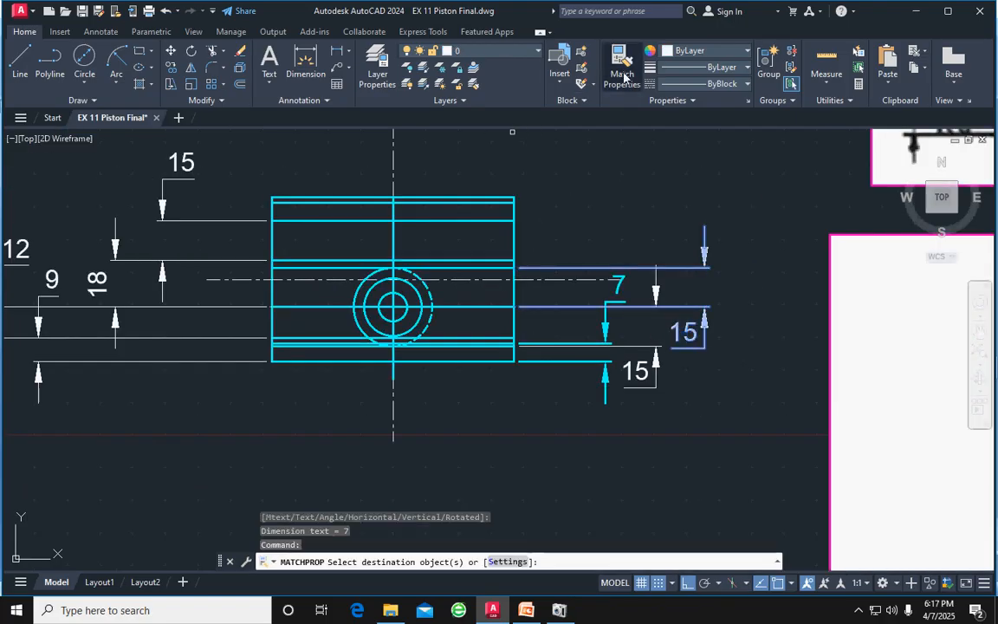
{"action": "left_click", "coordinate": [610, 323]}
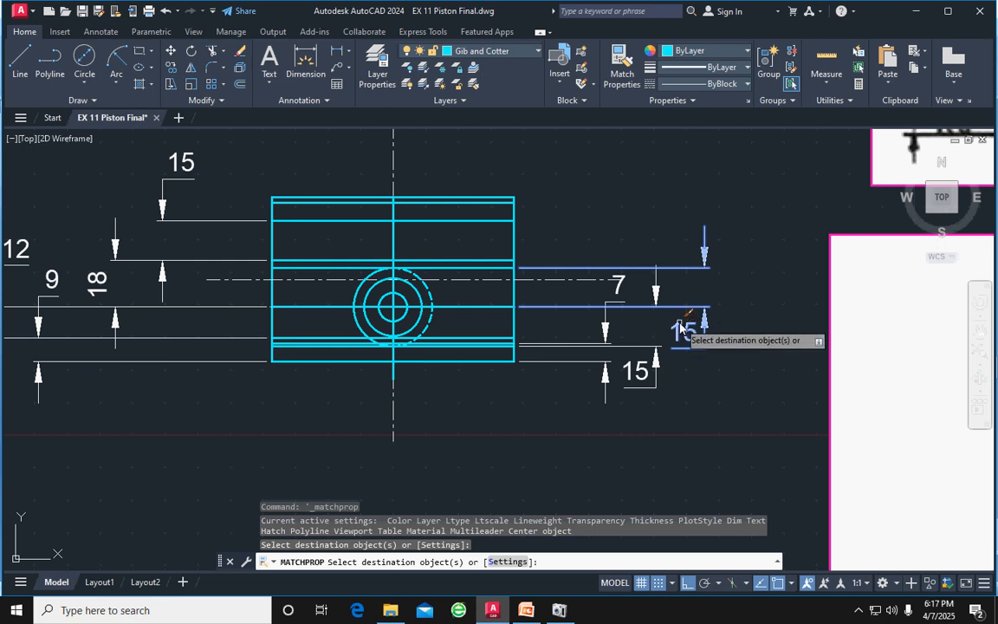
{"action": "scroll", "coordinate": [693, 329], "scroll_direction": "down", "scroll_amount": 2}
{"action": "middle_click_drag", "start_coordinate": [715, 323], "coordinate": [583, 329]}
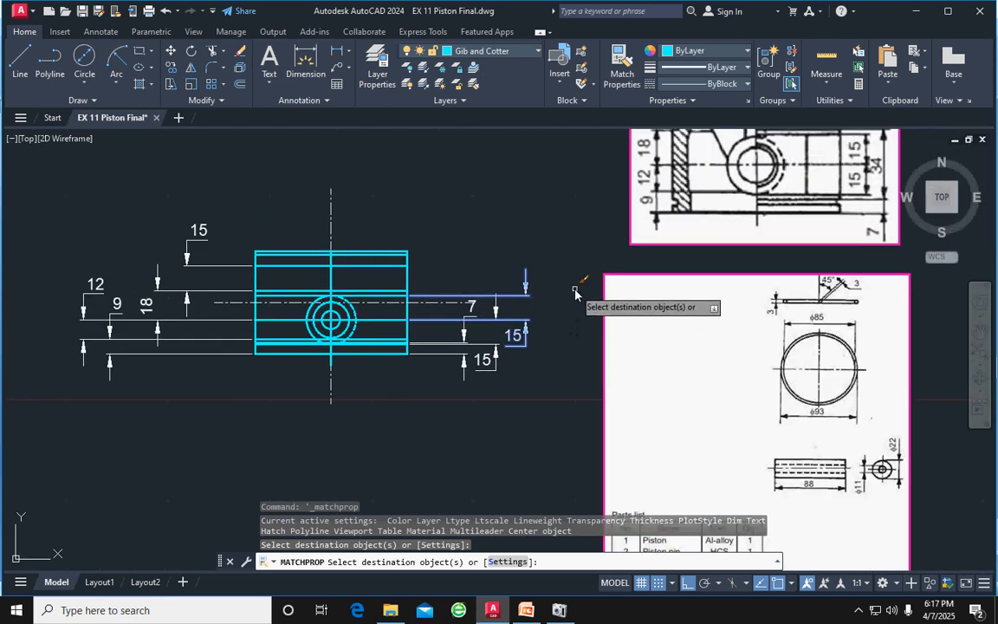
{"action": "middle_click_drag", "start_coordinate": [537, 278], "coordinate": [499, 350]}
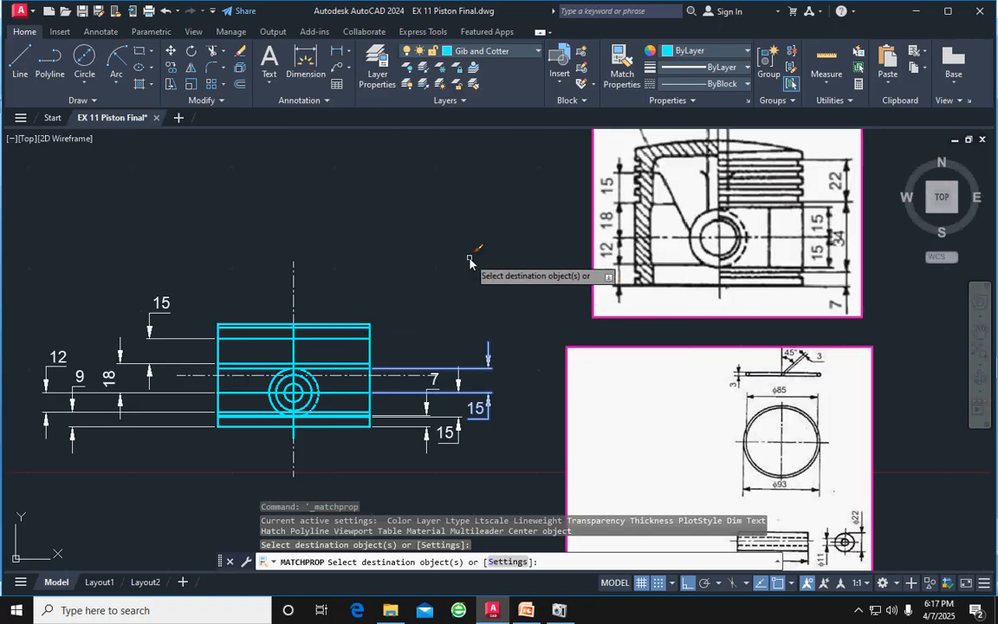
{"action": "key", "text": "Escape"}
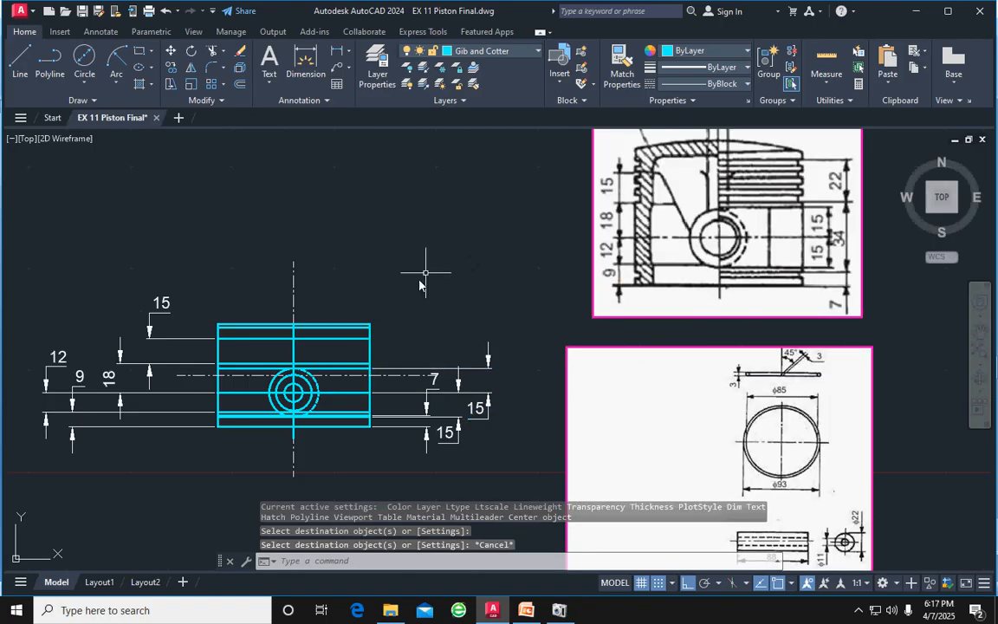
{"action": "scroll", "coordinate": [377, 329], "scroll_direction": "up", "scroll_amount": 2}
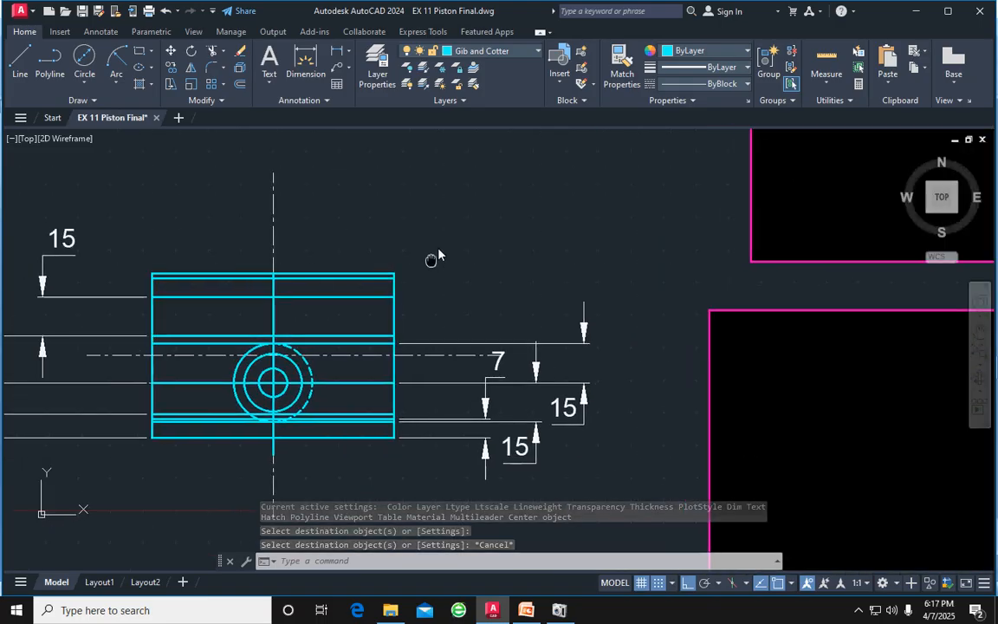
{"action": "scroll", "coordinate": [382, 259], "scroll_direction": "up", "scroll_amount": 2}
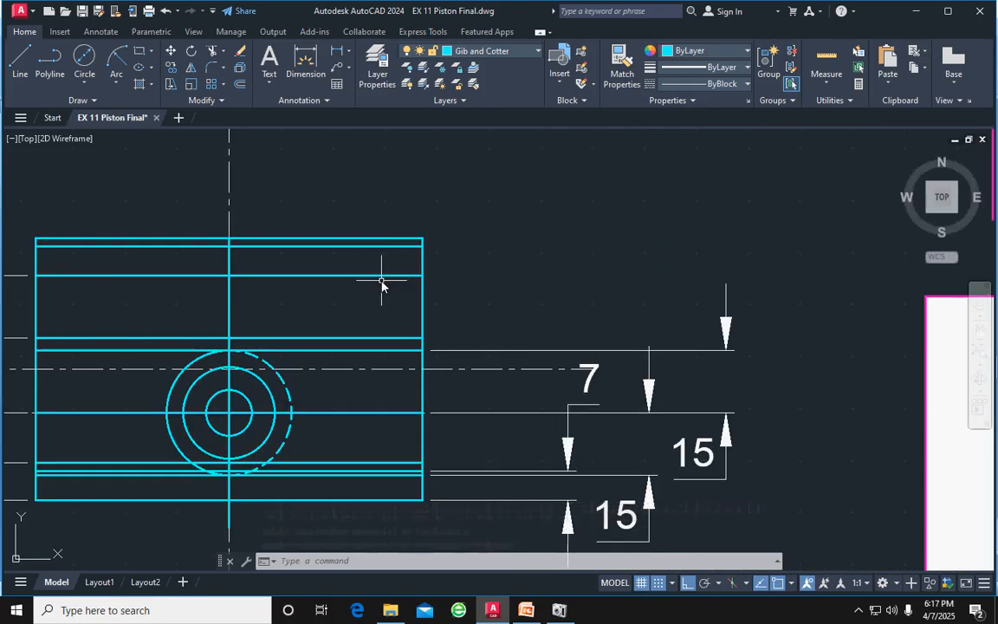
{"action": "scroll", "coordinate": [383, 274], "scroll_direction": "down", "scroll_amount": 2}
{"action": "middle_click_drag", "start_coordinate": [435, 240], "coordinate": [412, 285]}
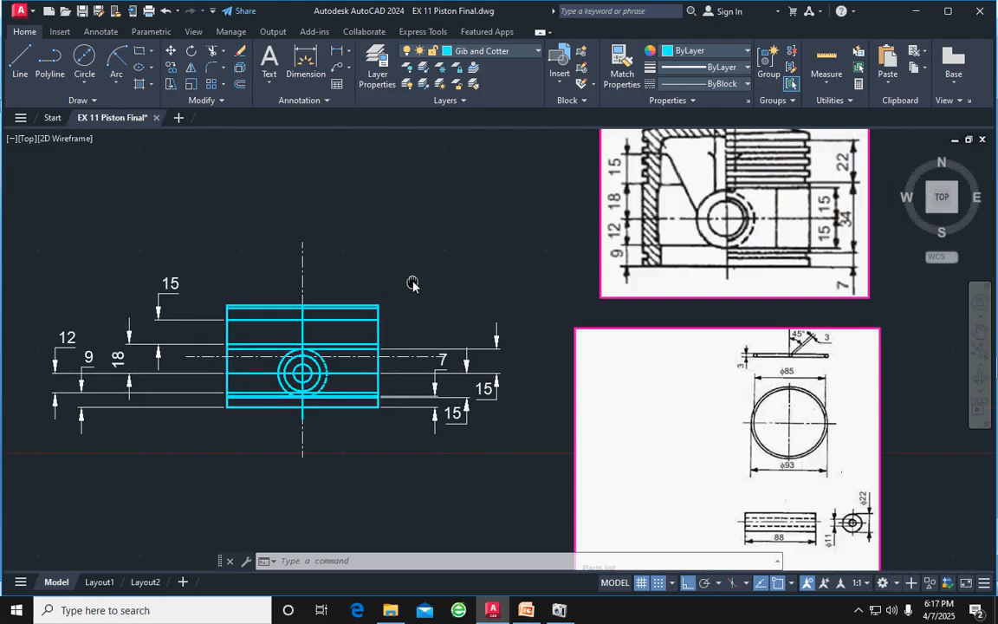
{"action": "scroll", "coordinate": [347, 328], "scroll_direction": "up", "scroll_amount": 2}
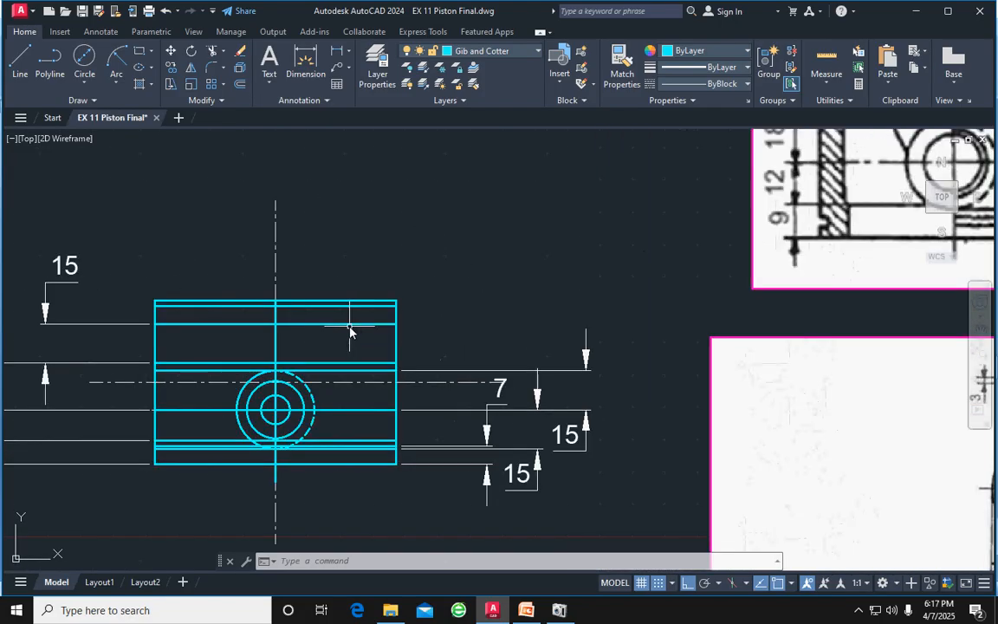
{"action": "left_click", "coordinate": [336, 324]}
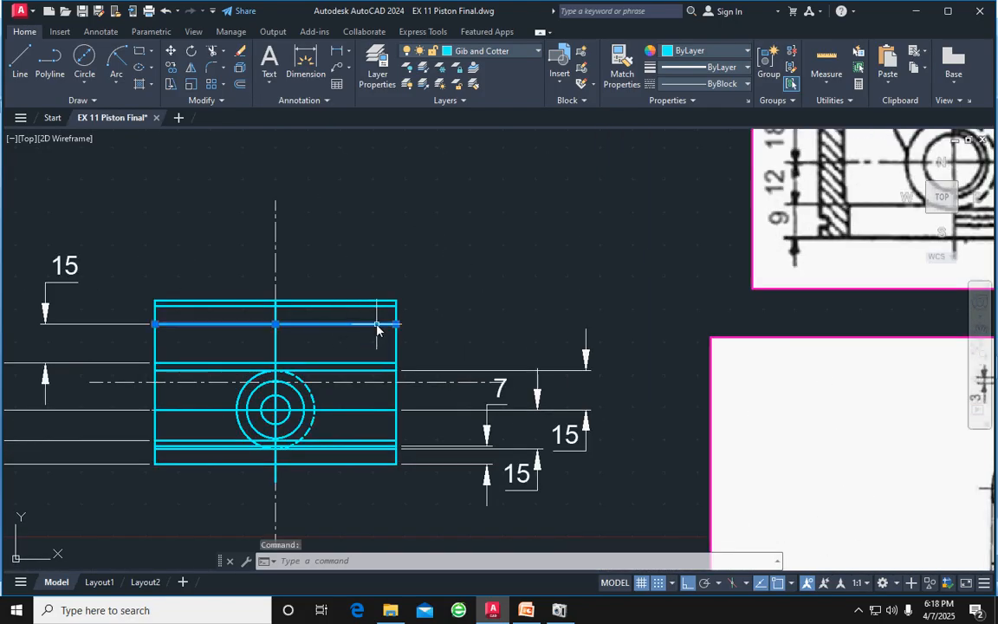
{"action": "mouse_move", "coordinate": [380, 329]}
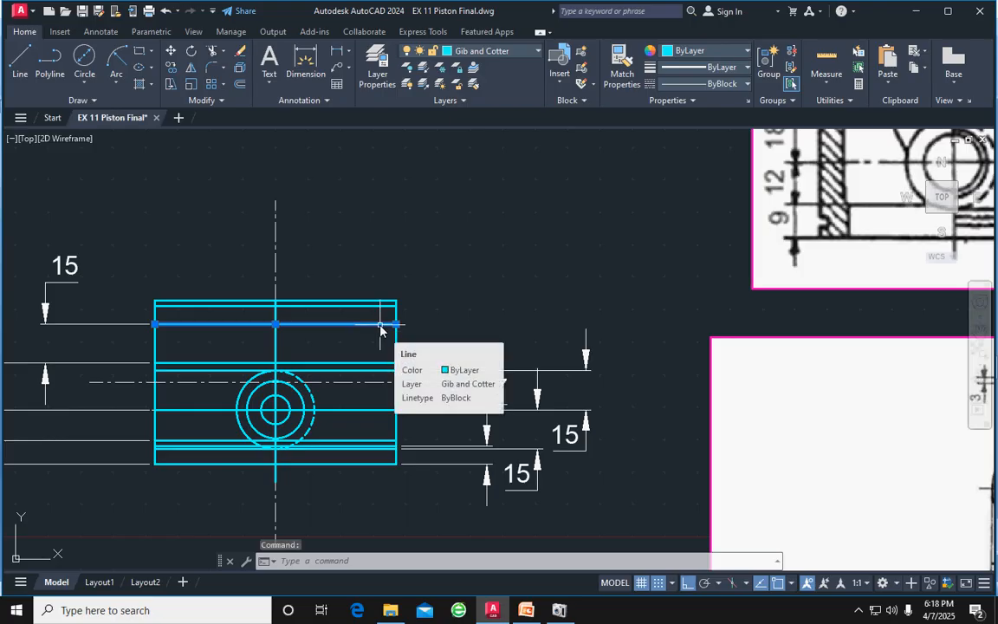
{"action": "type", "text": "tr"}
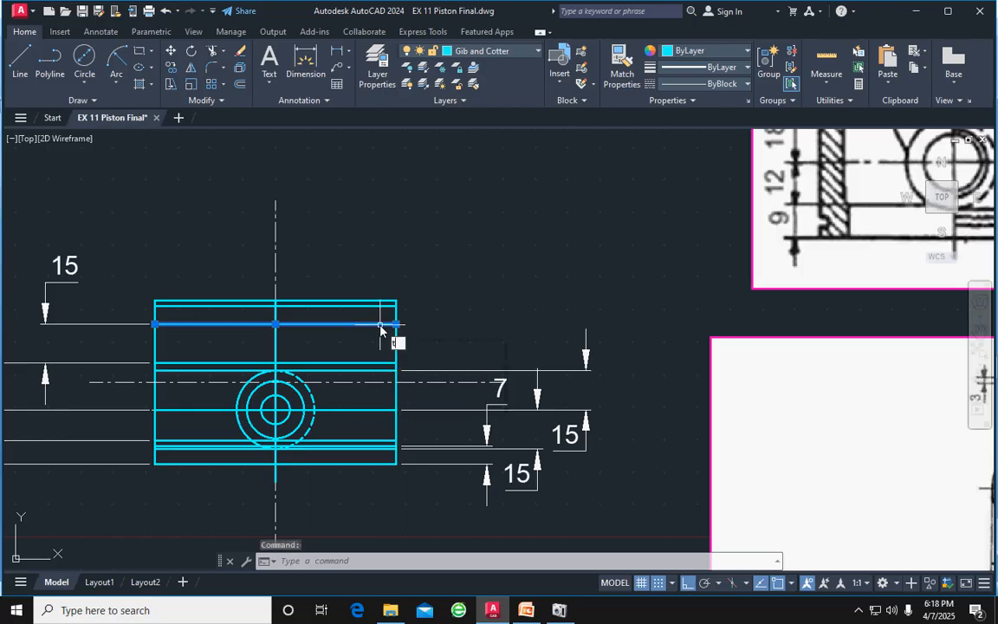
{"action": "key", "text": "Return"}
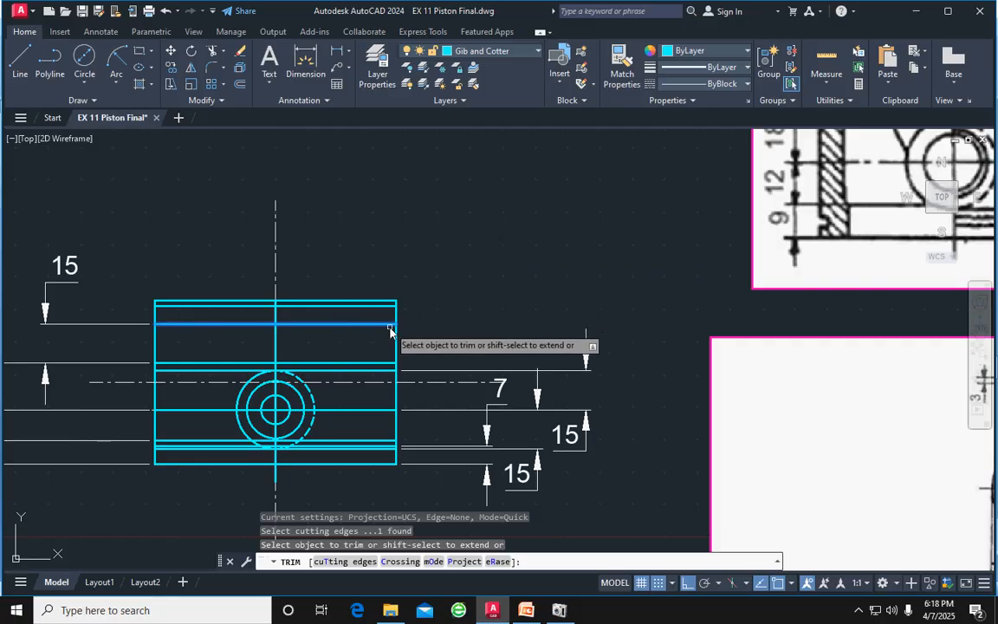
{"action": "key", "text": "Escape"}
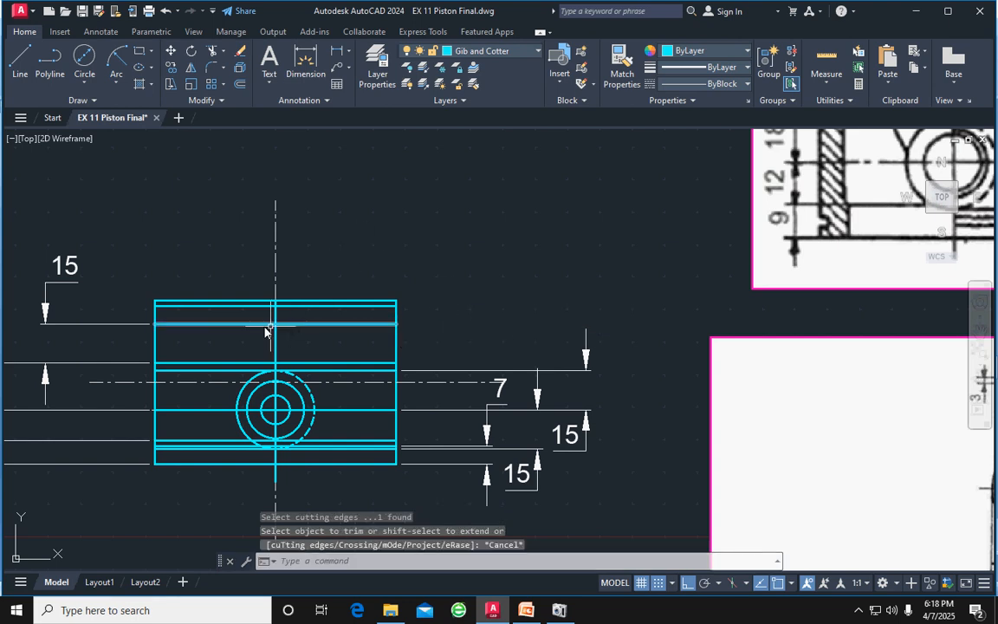
Trim the right half of the horizontal line at the upper end of the left-hand 15 dimension, back to the vertical centre line
{"action": "type", "text": "tr"}
{"action": "key", "text": "Return"}
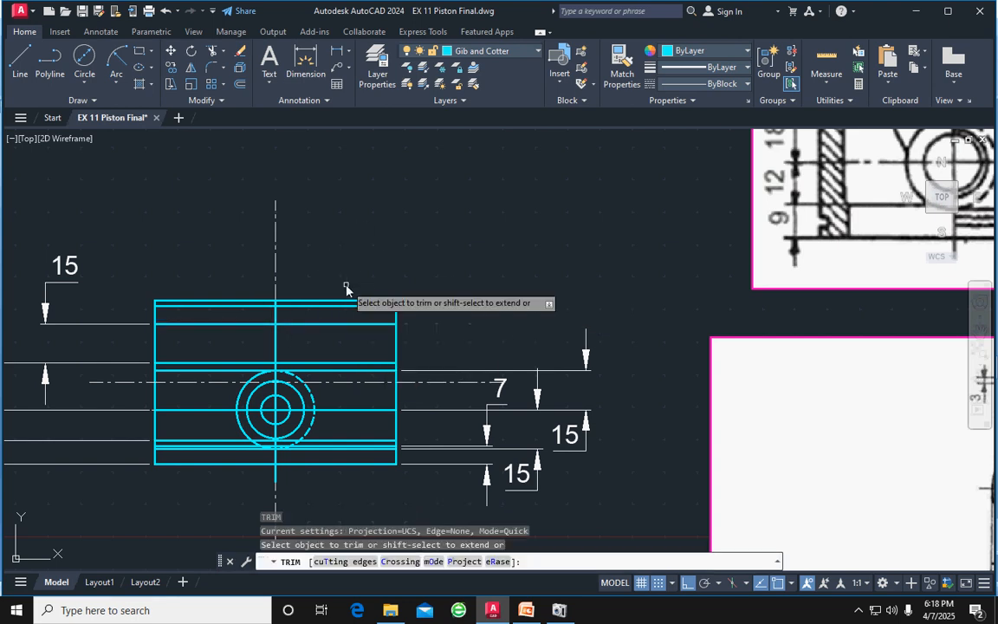
{"action": "left_click", "coordinate": [361, 324]}
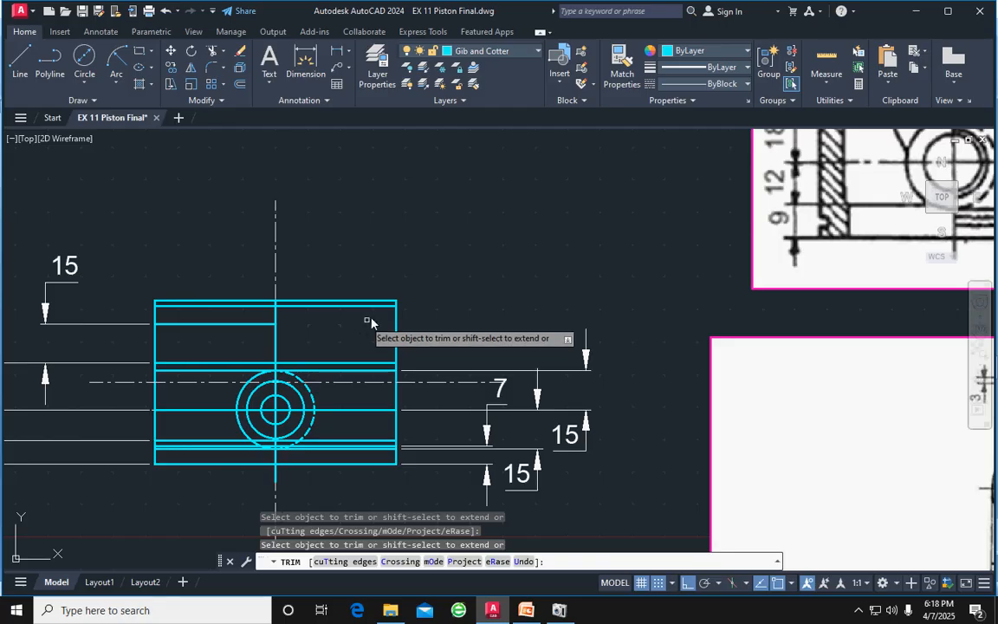
{"action": "key", "text": "Escape"}
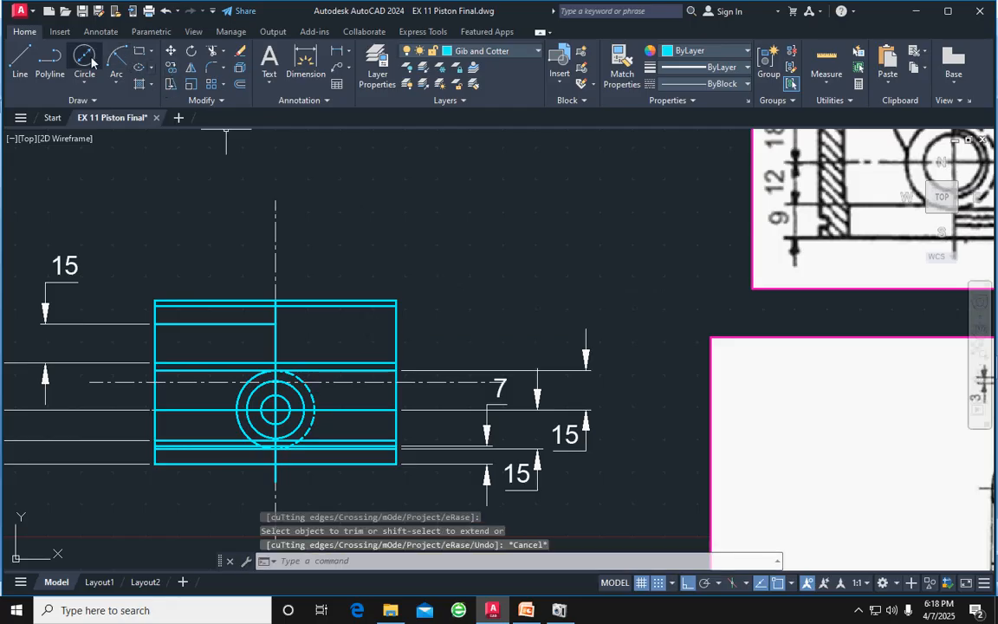
Draw a horizontal line from the trimmed line's end on the vertical centre line to the rectangle's right edge
{"action": "left_click", "coordinate": [20, 58]}
{"action": "left_click", "coordinate": [279, 327]}
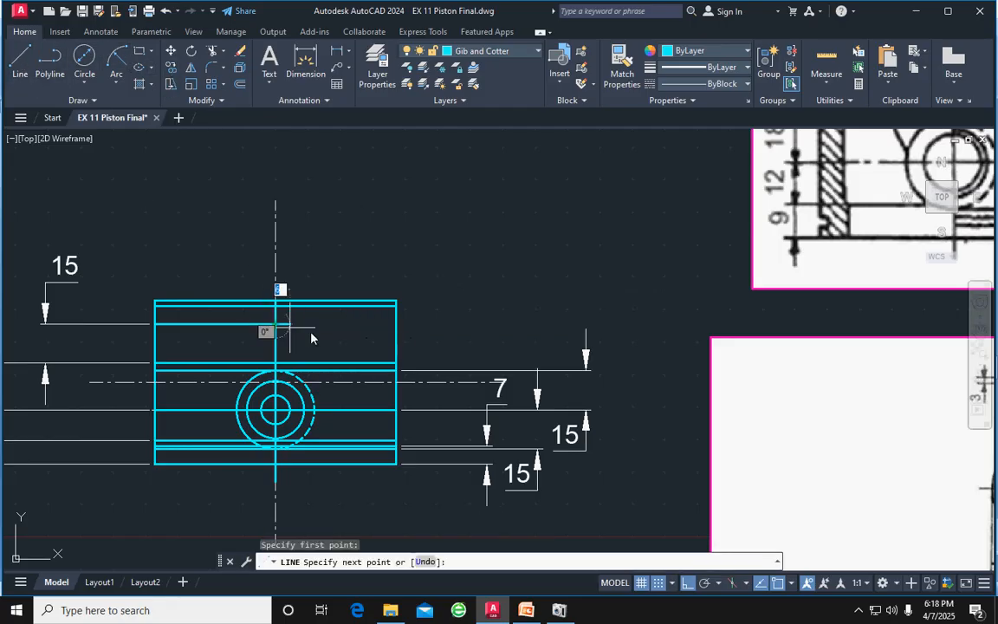
{"action": "left_click", "coordinate": [394, 324]}
{"action": "key", "text": "Return"}
Offset the right half-line downward four times in succession at a spacing of 3 to form the ring groove lines
{"action": "left_click", "coordinate": [367, 325]}
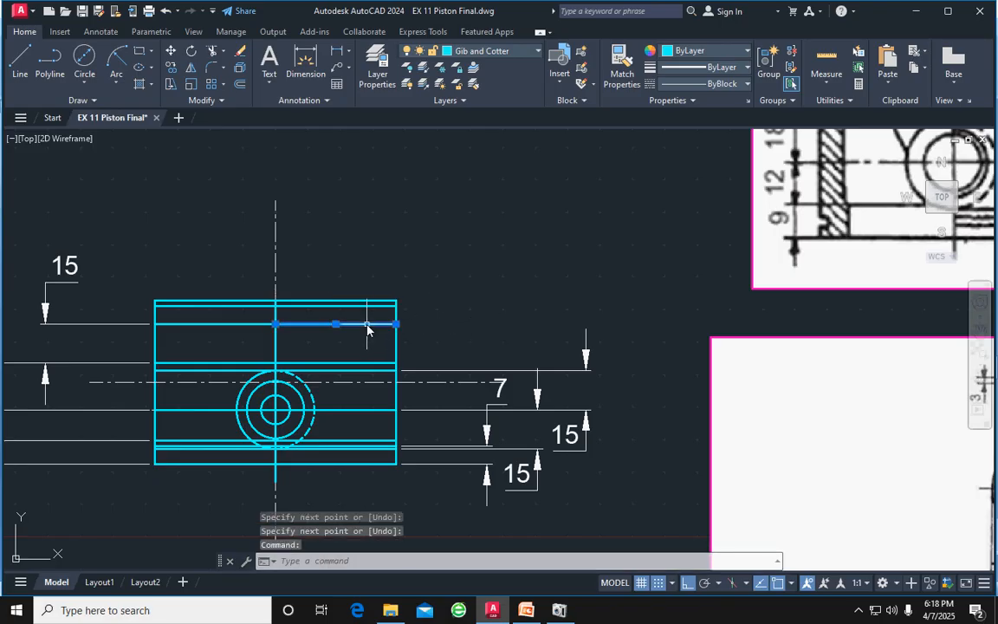
{"action": "left_click", "coordinate": [242, 86]}
{"action": "type", "text": "3"}
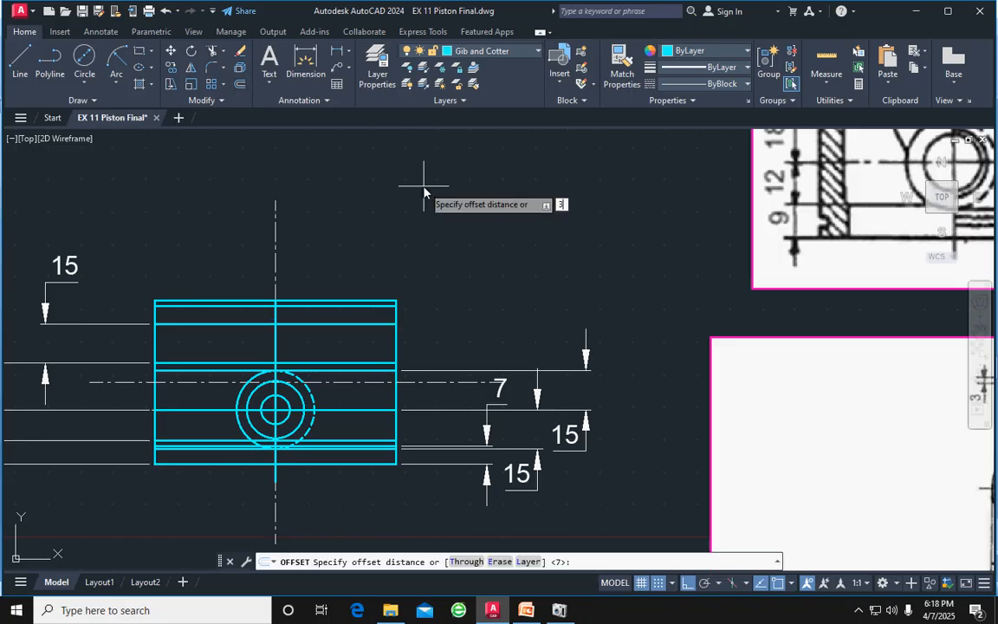
{"action": "key", "text": "Return"}
{"action": "left_click", "coordinate": [352, 346]}
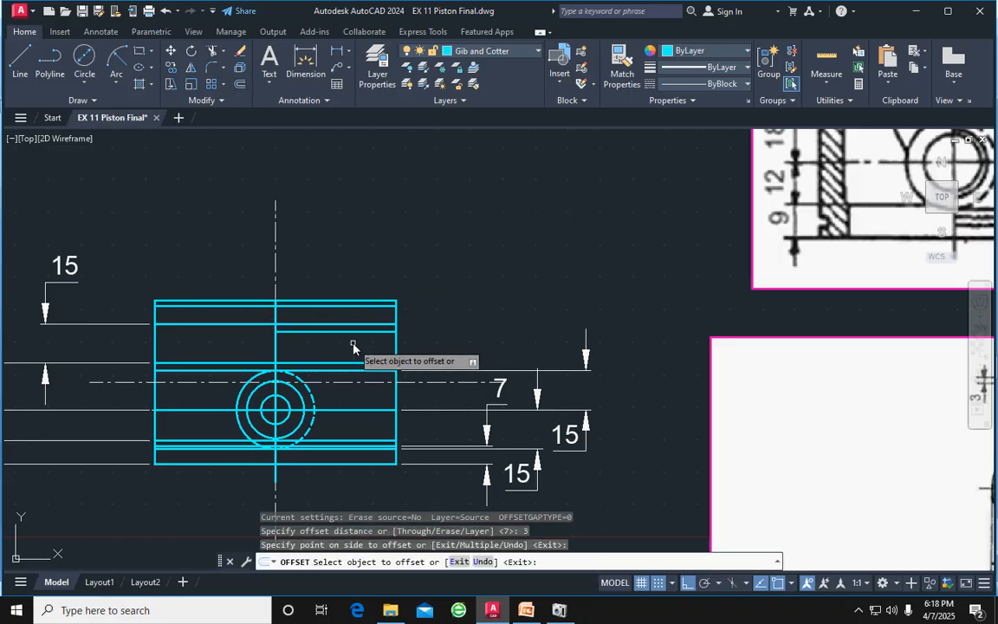
{"action": "left_click", "coordinate": [374, 331]}
{"action": "left_click", "coordinate": [374, 347]}
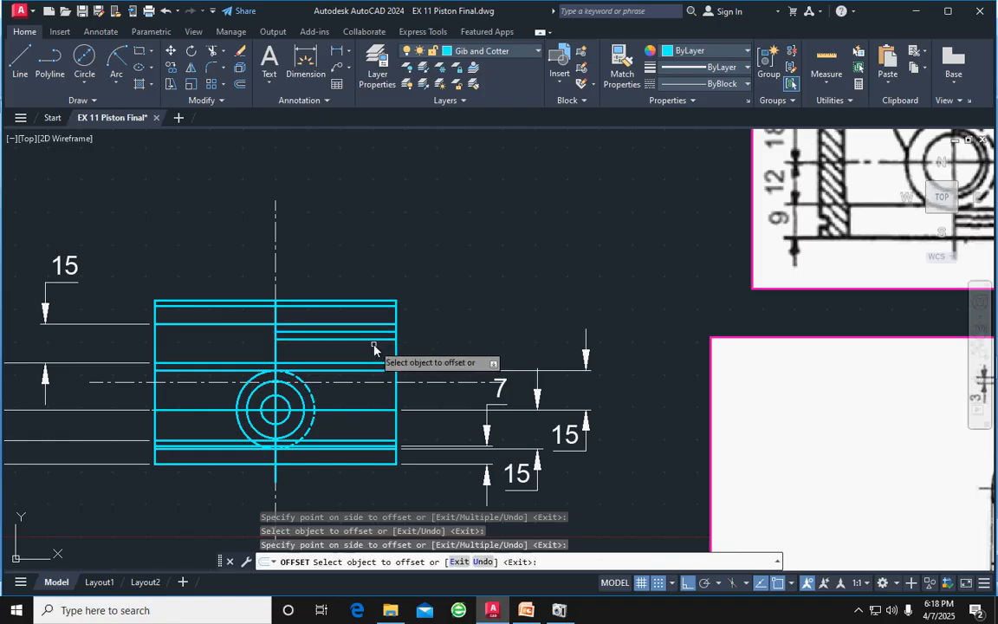
{"action": "left_click", "coordinate": [370, 339]}
{"action": "left_click", "coordinate": [370, 353]}
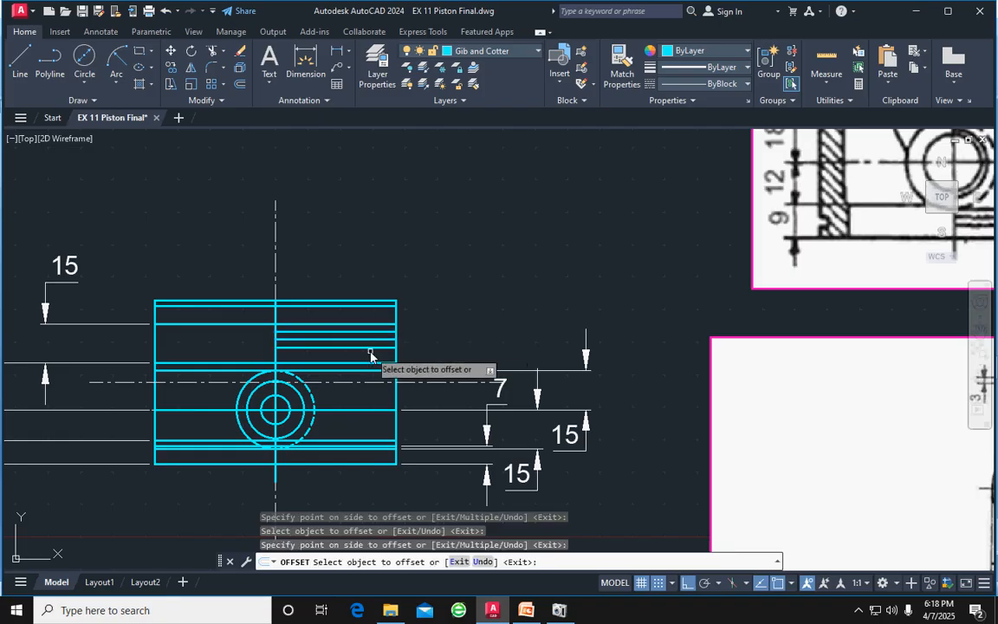
{"action": "left_click", "coordinate": [359, 346]}
{"action": "left_click", "coordinate": [383, 340]}
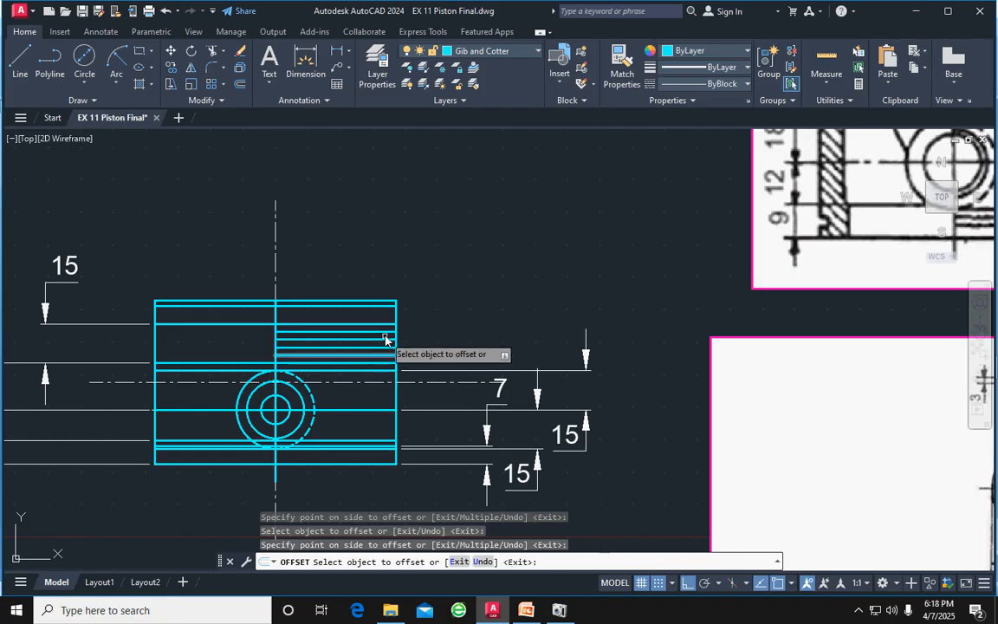
Offset the original right half-line upward by 3
{"action": "mouse_move", "coordinate": [487, 316]}
{"action": "middle_mouse_down"}
{"action": "mouse_move", "coordinate": [413, 322]}
{"action": "mouse_move", "coordinate": [457, 292]}
{"action": "middle_mouse_up"}
{"action": "scroll", "coordinate": [413, 322], "scroll_direction": "down", "scroll_amount": 2}
{"action": "scroll", "coordinate": [414, 323], "scroll_direction": "down", "scroll_amount": 1}
{"action": "scroll", "coordinate": [408, 313], "scroll_direction": "up", "scroll_amount": 1}
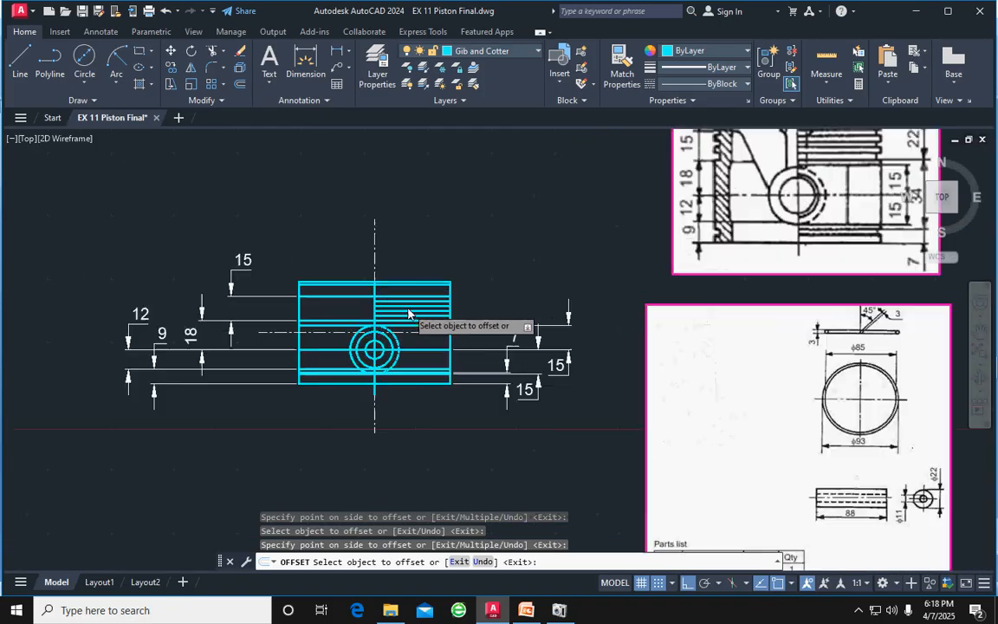
{"action": "scroll", "coordinate": [408, 314], "scroll_direction": "up", "scroll_amount": 4}
{"action": "left_click", "coordinate": [415, 275]}
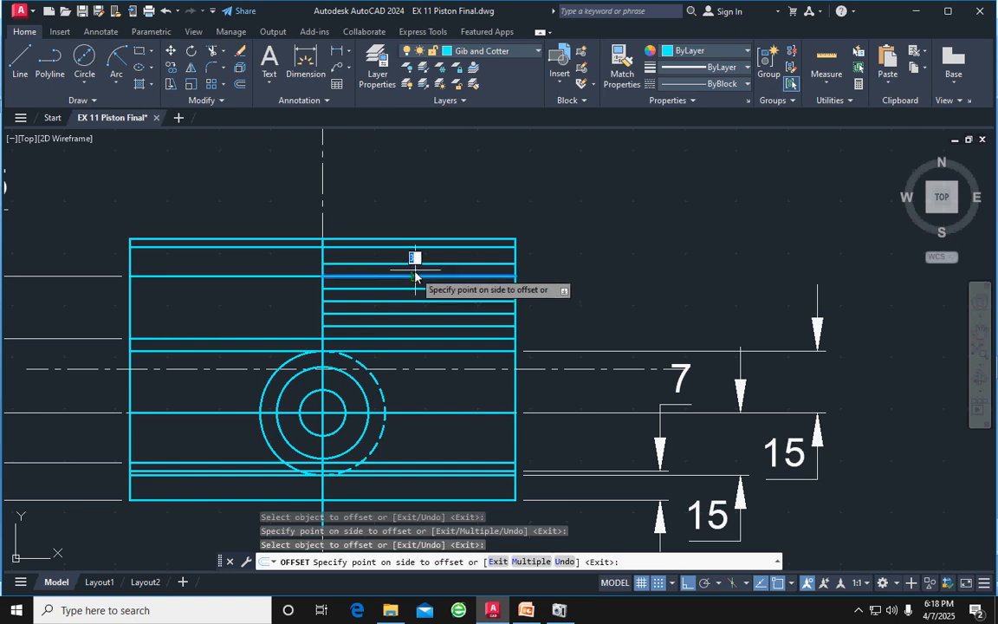
Offset the selected horizontal line in the piston's upper right half upward by 3 to add another ring groove line
{"action": "left_click", "coordinate": [424, 259]}
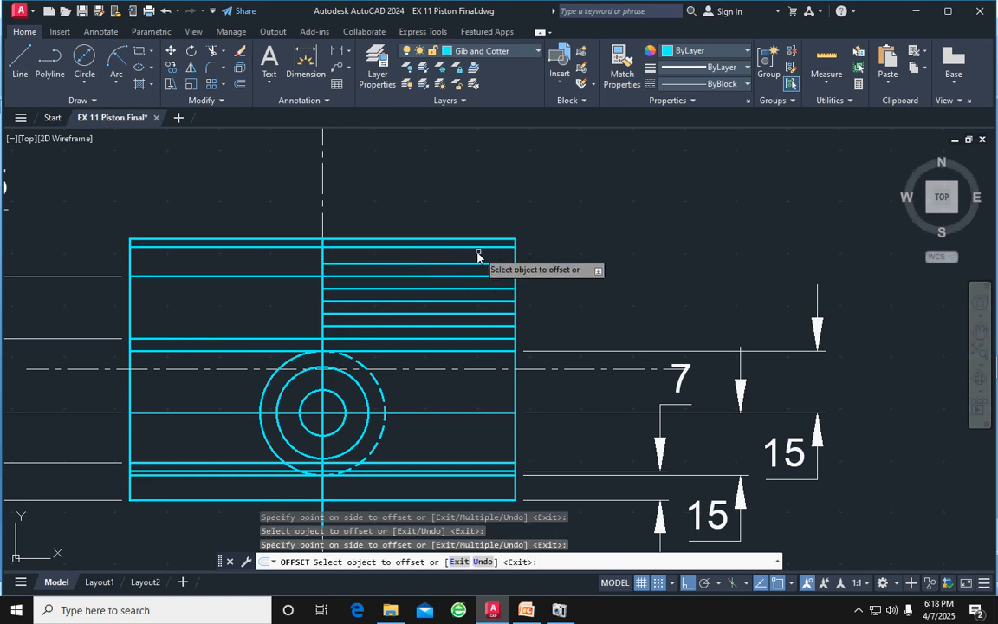
{"action": "left_click", "coordinate": [459, 263]}
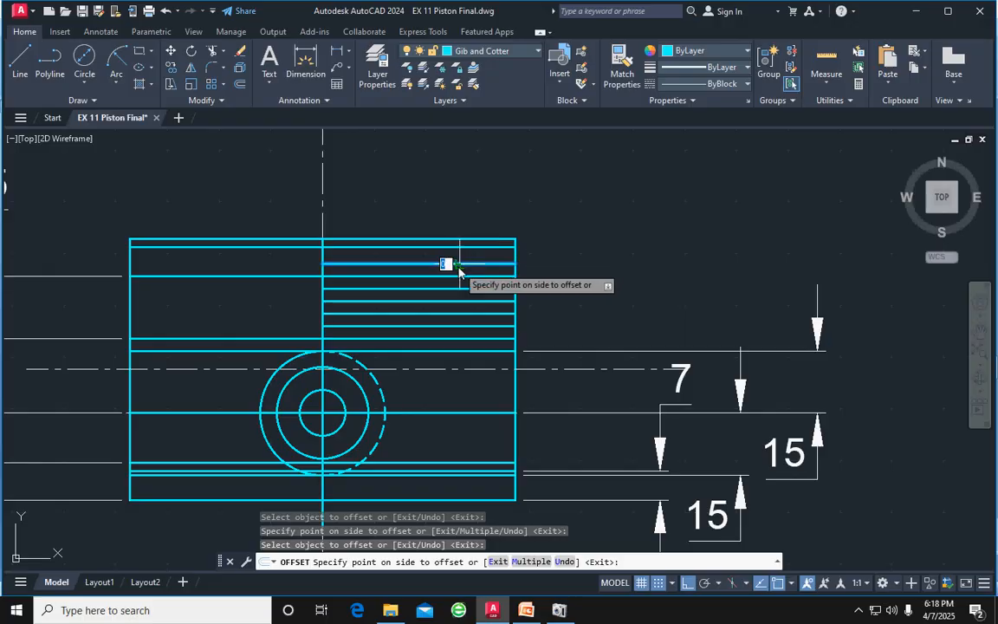
{"action": "key", "text": "Escape"}
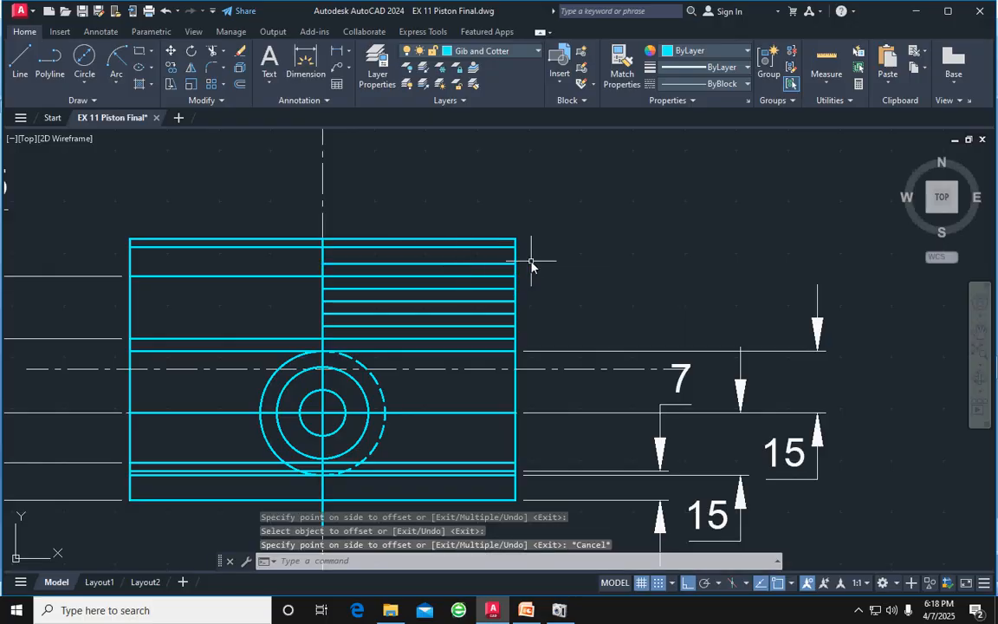
{"action": "scroll", "coordinate": [531, 266], "scroll_direction": "down", "scroll_amount": 2}
{"action": "mouse_move", "coordinate": [549, 266]}
{"action": "middle_mouse_down"}
{"action": "mouse_move", "coordinate": [475, 252]}
{"action": "mouse_move", "coordinate": [481, 244]}
{"action": "mouse_move", "coordinate": [472, 253]}
{"action": "middle_mouse_up"}
{"action": "scroll", "coordinate": [475, 252], "scroll_direction": "down", "scroll_amount": 2}
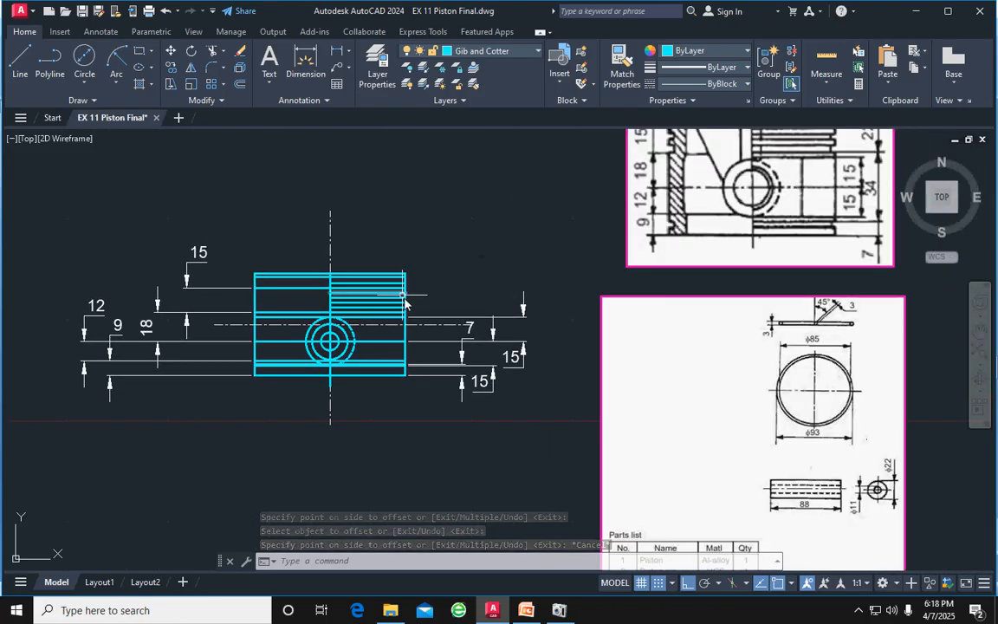
{"action": "scroll", "coordinate": [500, 272], "scroll_direction": "down", "scroll_amount": 2}
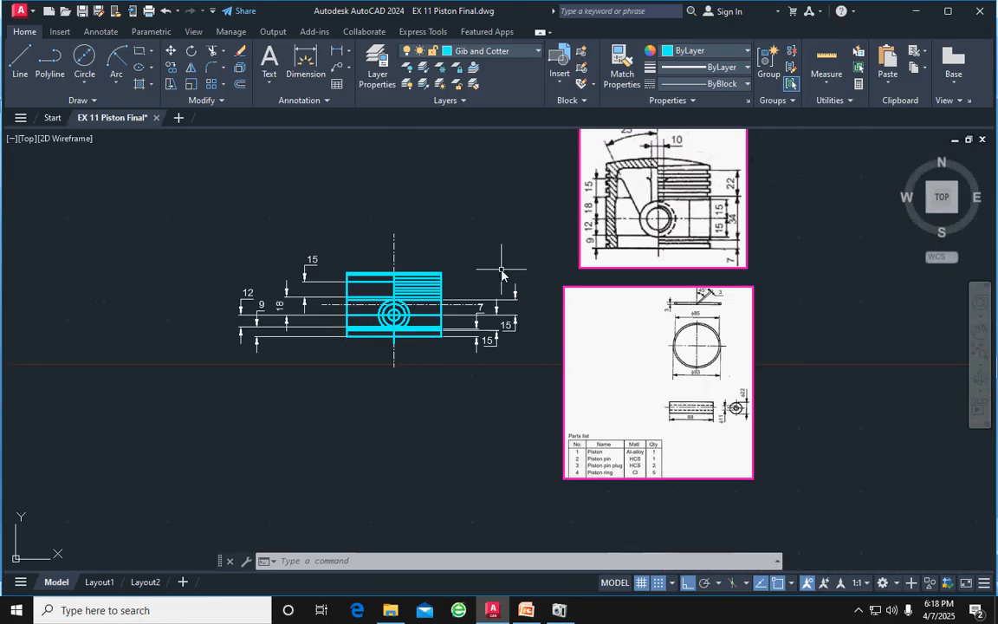
{"action": "scroll", "coordinate": [445, 292], "scroll_direction": "up", "scroll_amount": 4}
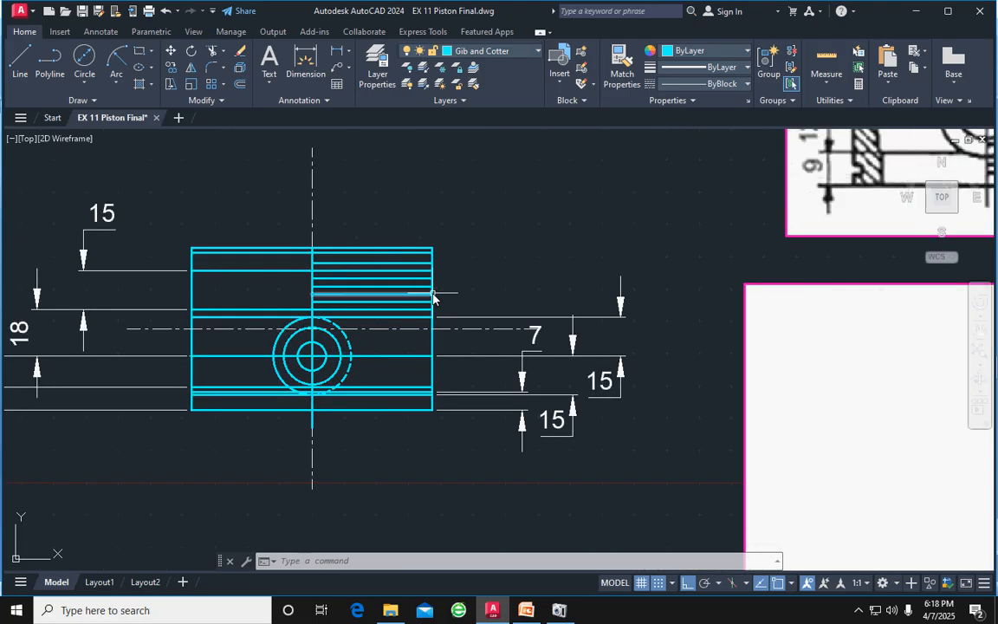
{"action": "left_click", "coordinate": [430, 295]}
{"action": "key", "text": "Escape"}
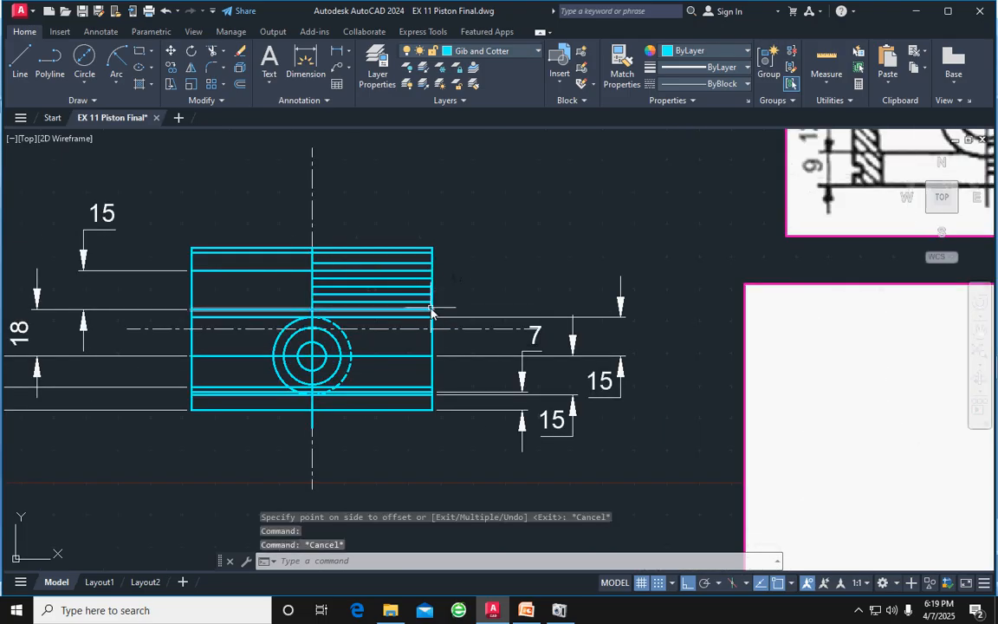
{"action": "left_click", "coordinate": [433, 318]}
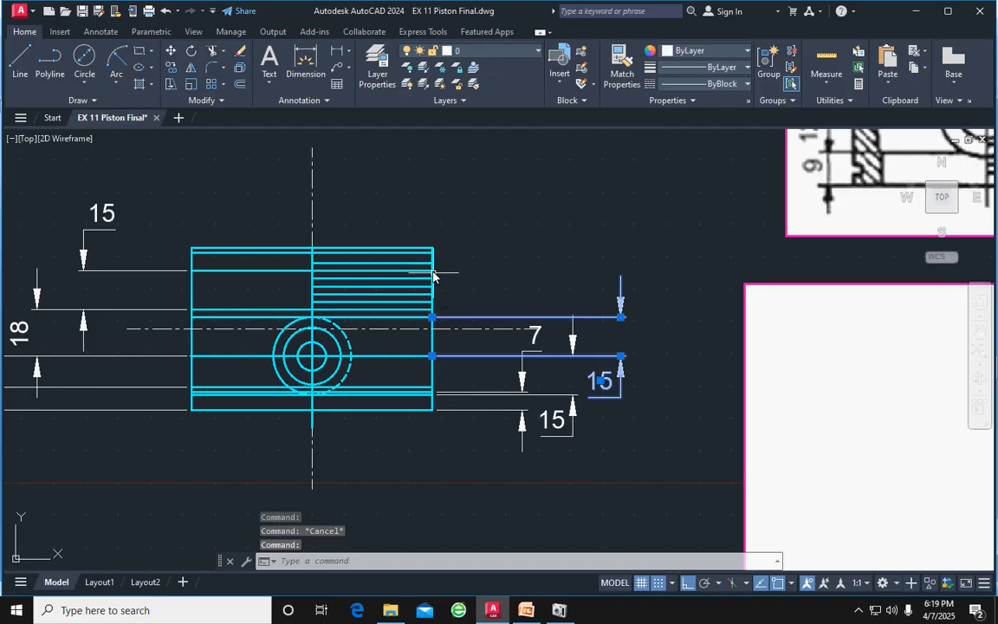
{"action": "key", "text": "Escape"}
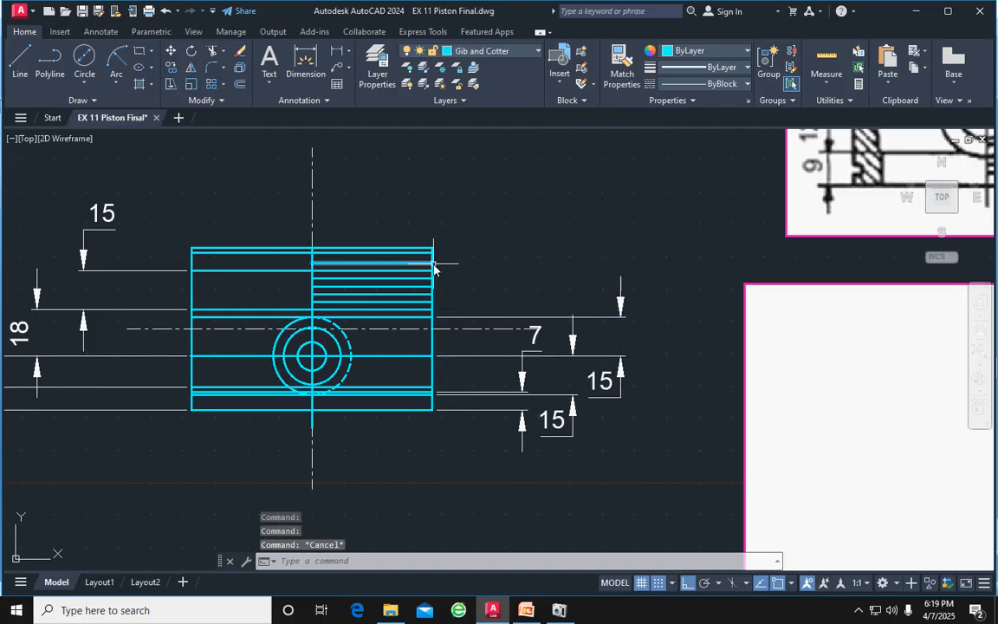
{"action": "left_click", "coordinate": [433, 264]}
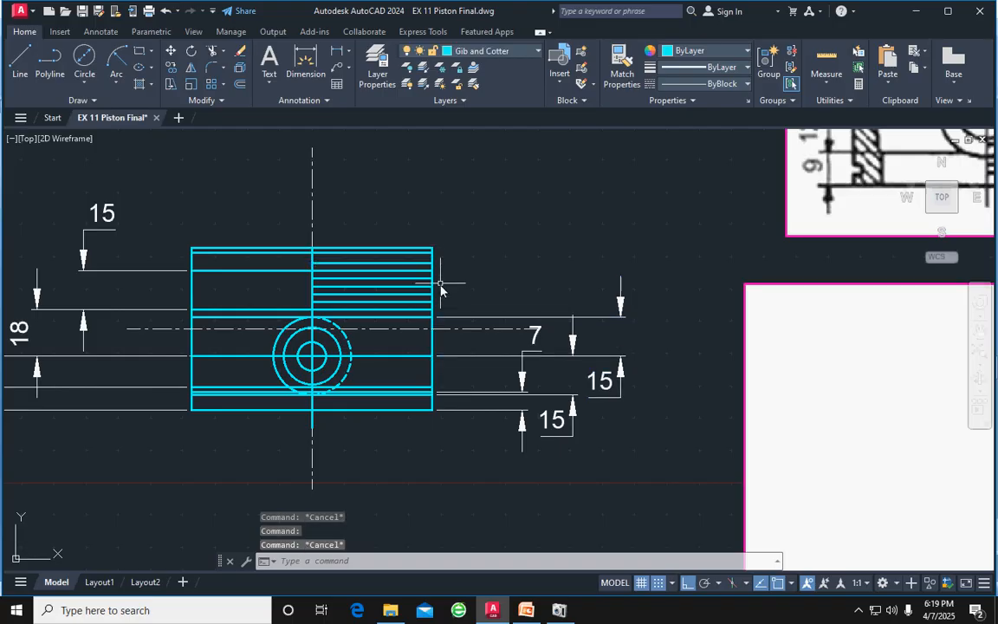
Offset the piston's right vertical edge inward by 4 to mark the ring groove depth
{"action": "left_click", "coordinate": [434, 346]}
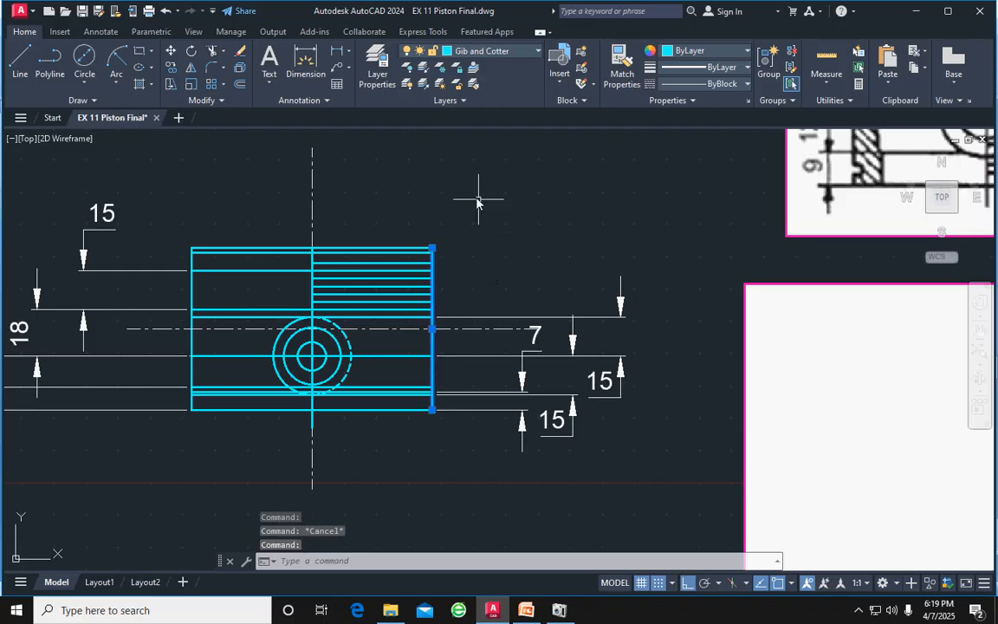
{"action": "left_click", "coordinate": [239, 85]}
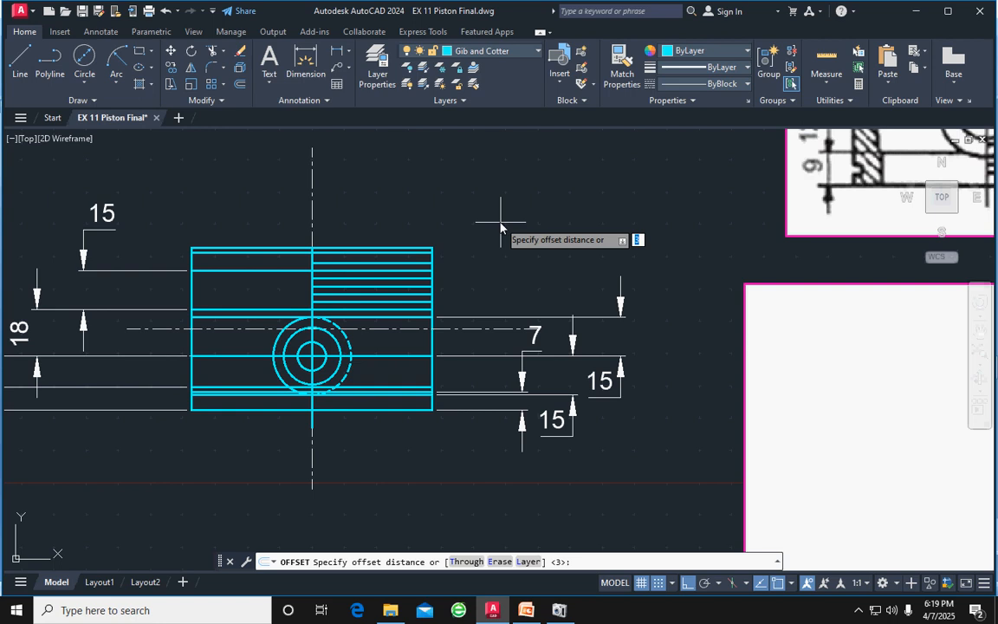
{"action": "type", "text": "4"}
{"action": "key", "text": "Return"}
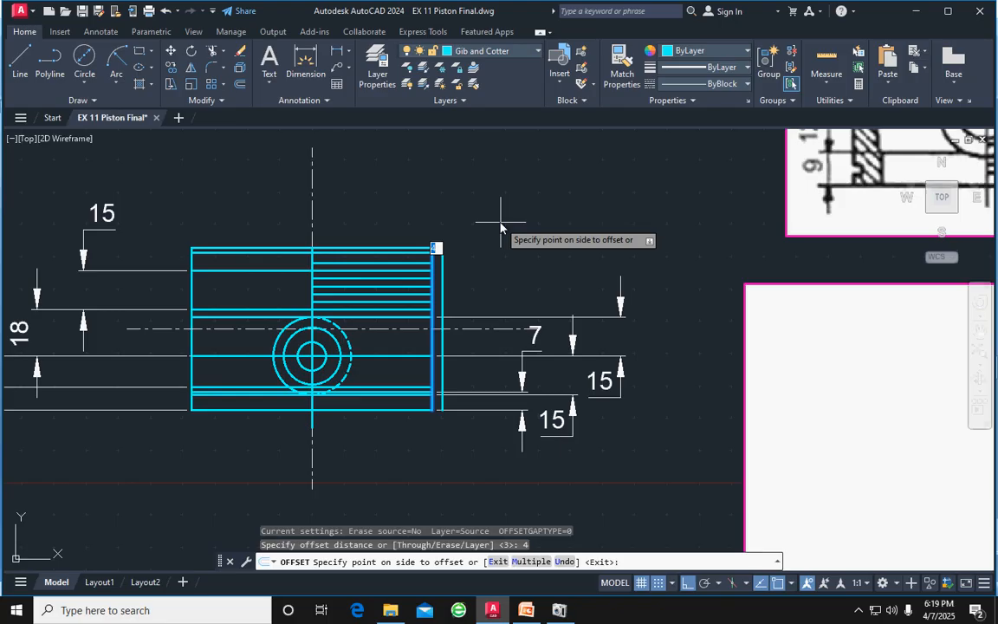
{"action": "left_click", "coordinate": [389, 267]}
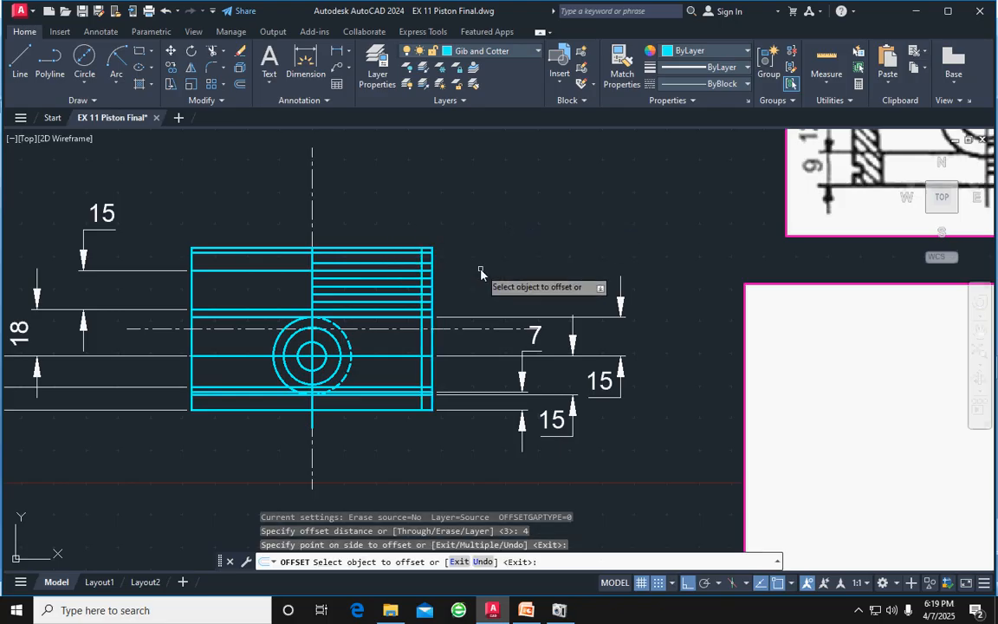
{"action": "key", "text": "Escape"}
Trim the piston's right outer edge between the ring lands to open the four ring grooves
{"action": "scroll", "coordinate": [505, 274], "scroll_direction": "down", "scroll_amount": 2}
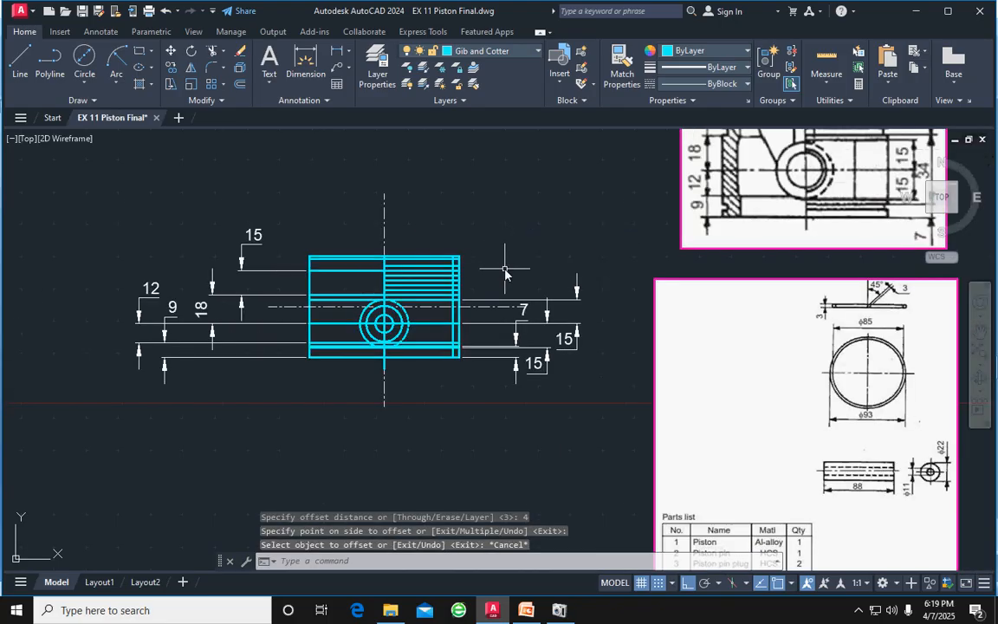
{"action": "mouse_move", "coordinate": [742, 246]}
{"action": "middle_mouse_down"}
{"action": "mouse_move", "coordinate": [658, 291]}
{"action": "mouse_move", "coordinate": [567, 363]}
{"action": "middle_mouse_up"}
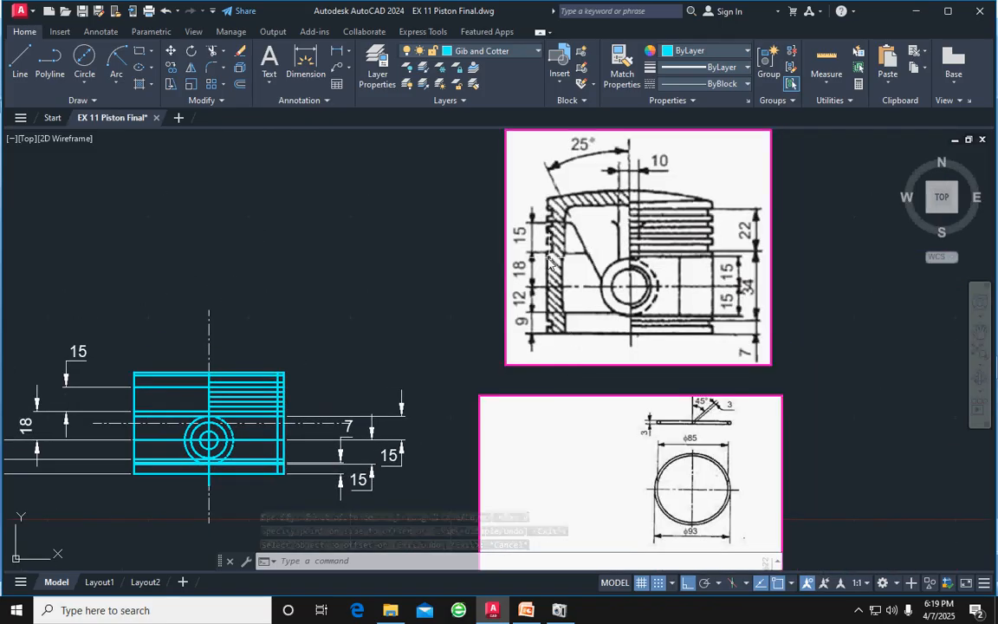
{"action": "middle_click_drag", "start_coordinate": [414, 304], "coordinate": [427, 288]}
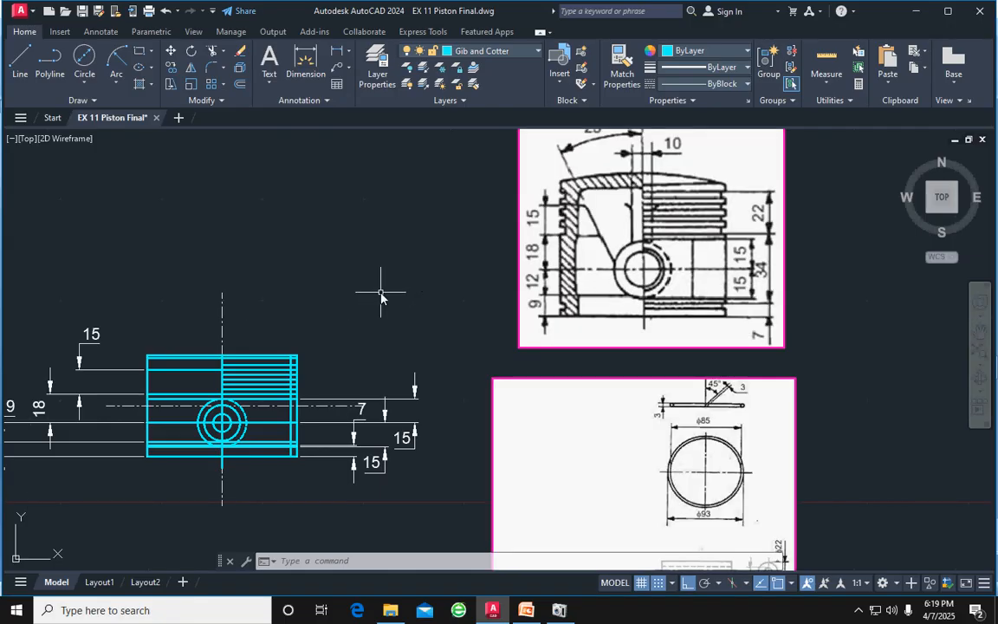
{"action": "middle_click_drag", "start_coordinate": [368, 299], "coordinate": [489, 268]}
{"action": "scroll", "coordinate": [429, 329], "scroll_direction": "up", "scroll_amount": 4}
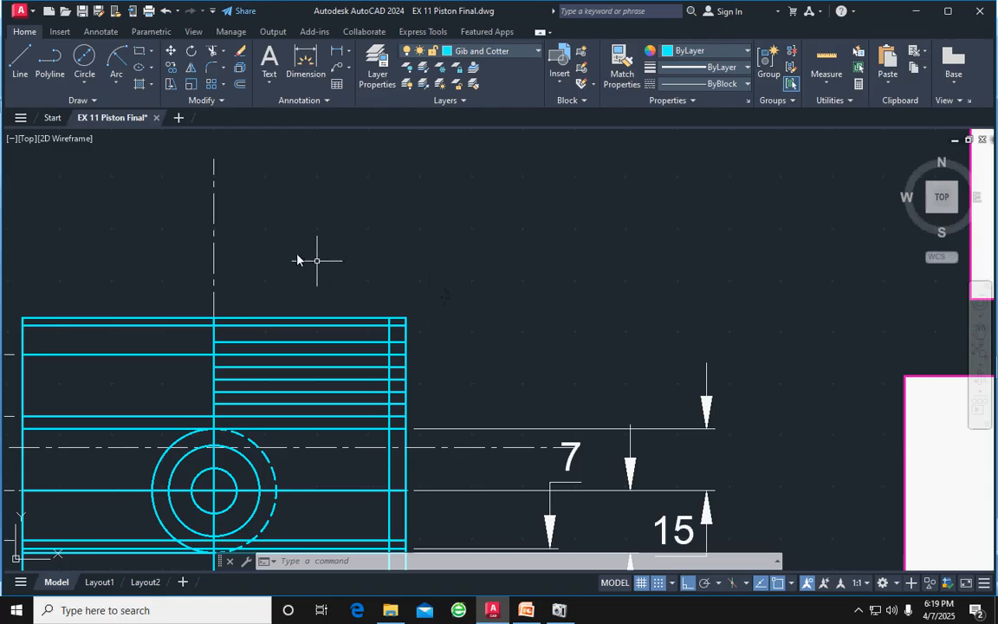
{"action": "type", "text": "tr"}
{"action": "key", "text": "Return"}
{"action": "scroll", "coordinate": [413, 329], "scroll_direction": "up", "scroll_amount": 2}
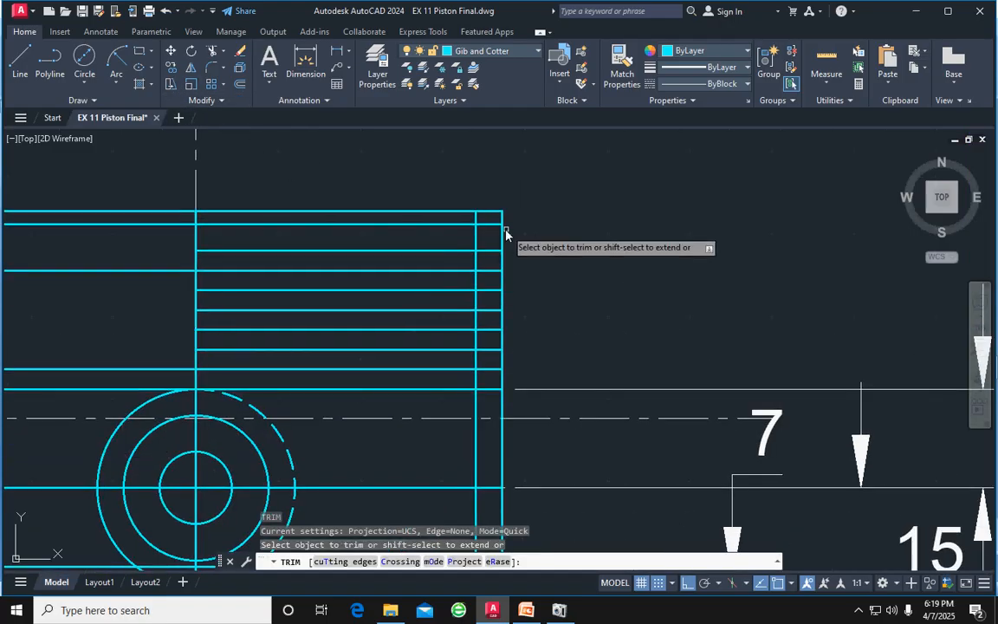
{"action": "left_click", "coordinate": [501, 239]}
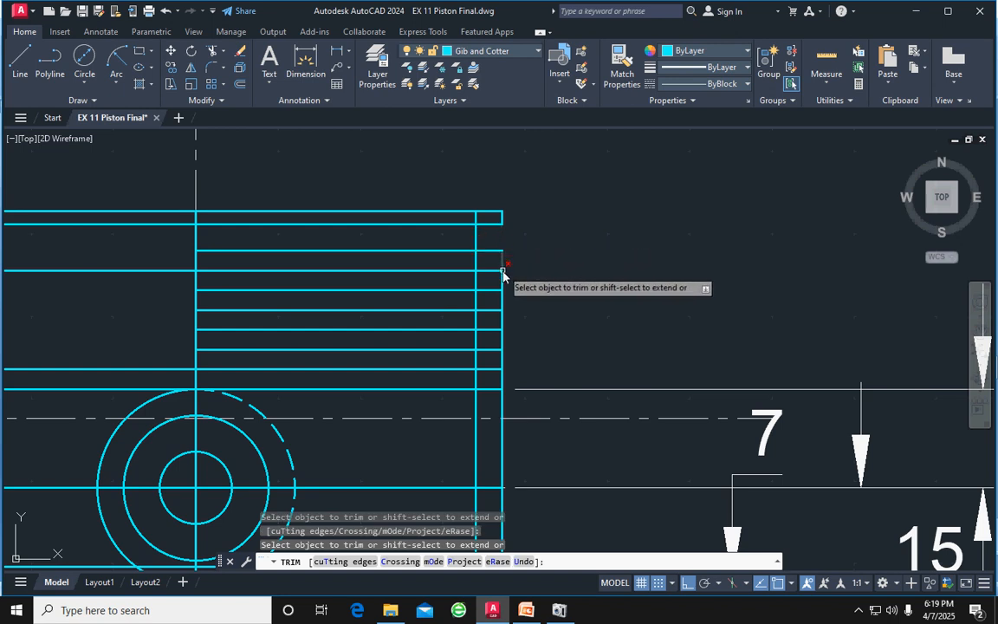
{"action": "left_click", "coordinate": [502, 280]}
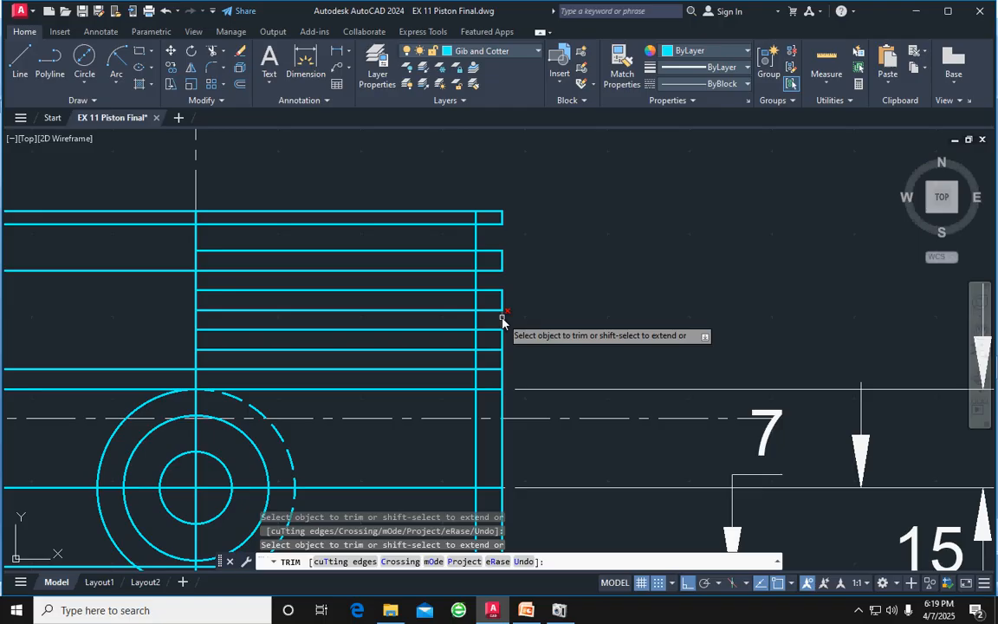
{"action": "left_click", "coordinate": [503, 321]}
{"action": "left_click", "coordinate": [502, 359]}
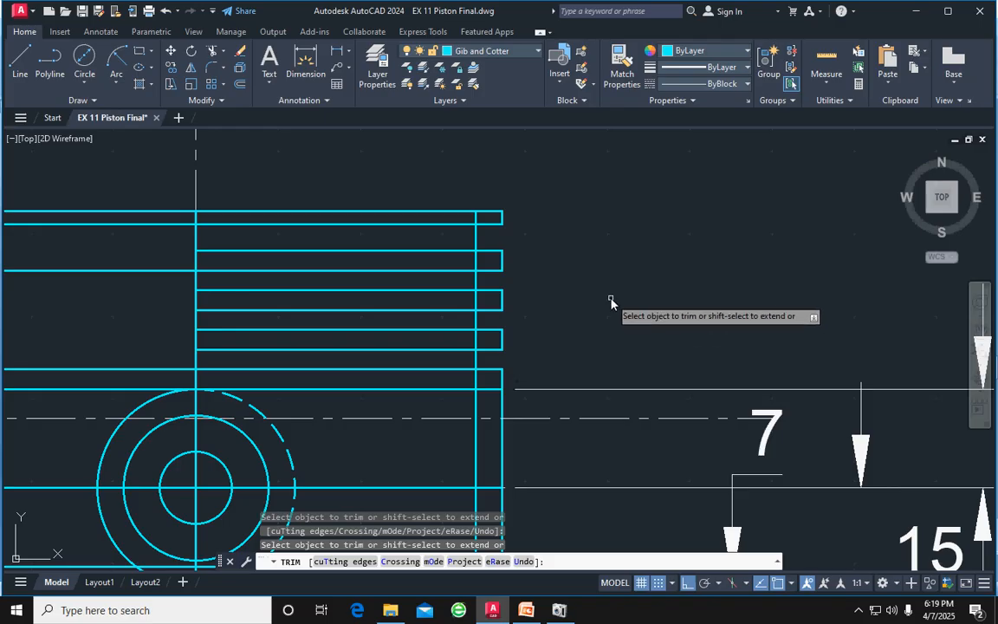
Trim the inner groove-depth line where it crosses the top land and the ring lands, keeping only the groove bottoms
{"action": "scroll", "coordinate": [590, 289], "scroll_direction": "down", "scroll_amount": 4}
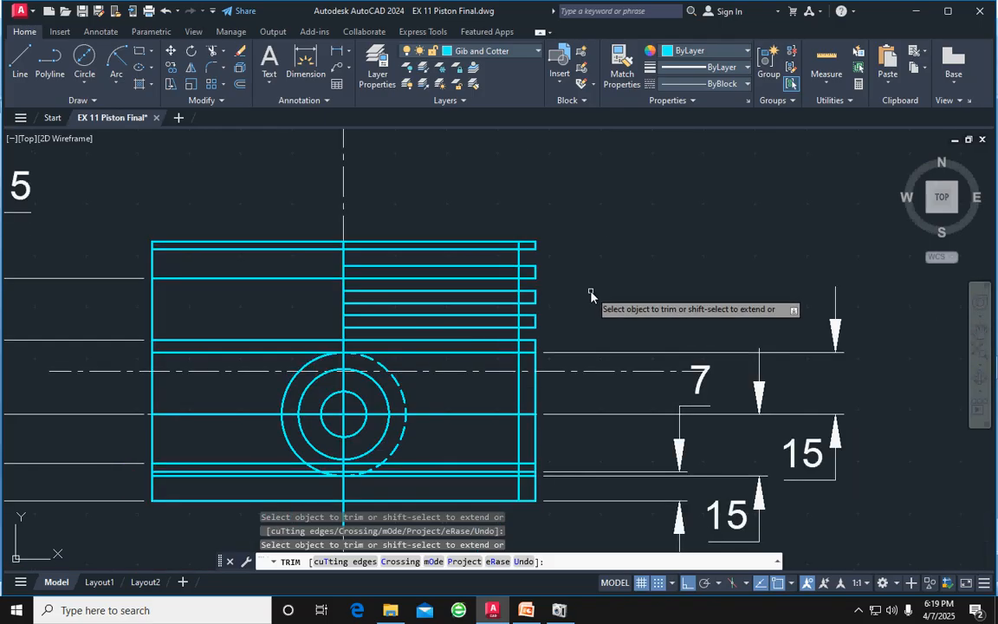
{"action": "scroll", "coordinate": [517, 319], "scroll_direction": "down", "scroll_amount": 2}
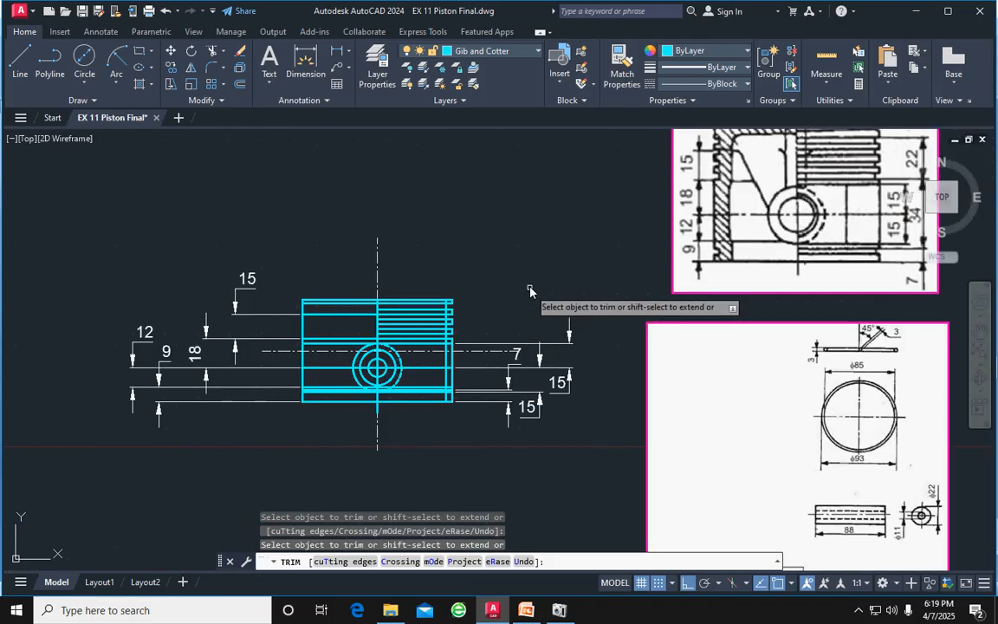
{"action": "scroll", "coordinate": [434, 308], "scroll_direction": "up", "scroll_amount": 4}
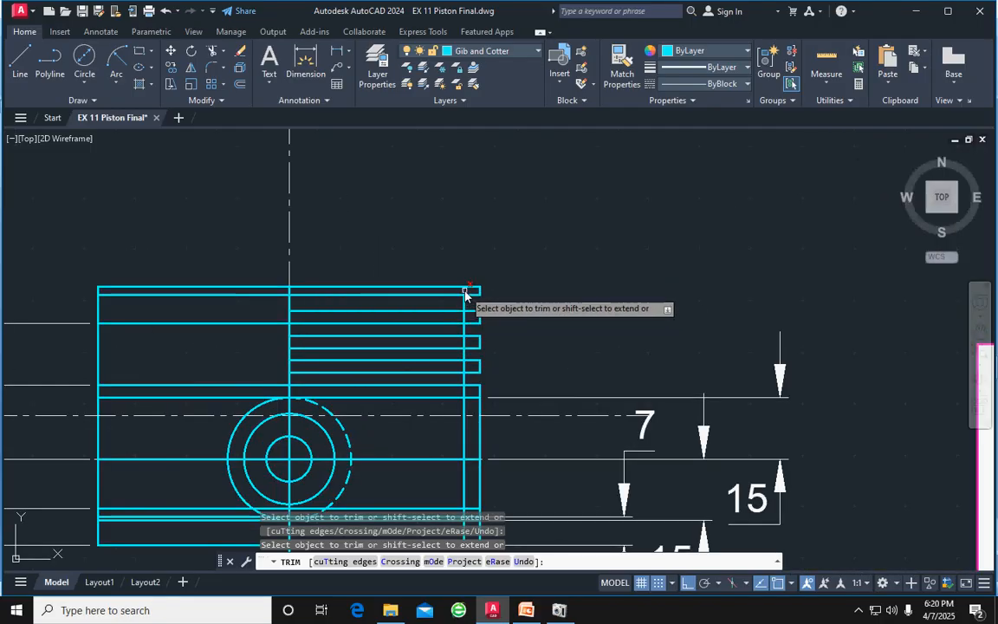
{"action": "scroll", "coordinate": [465, 320], "scroll_direction": "up", "scroll_amount": 4}
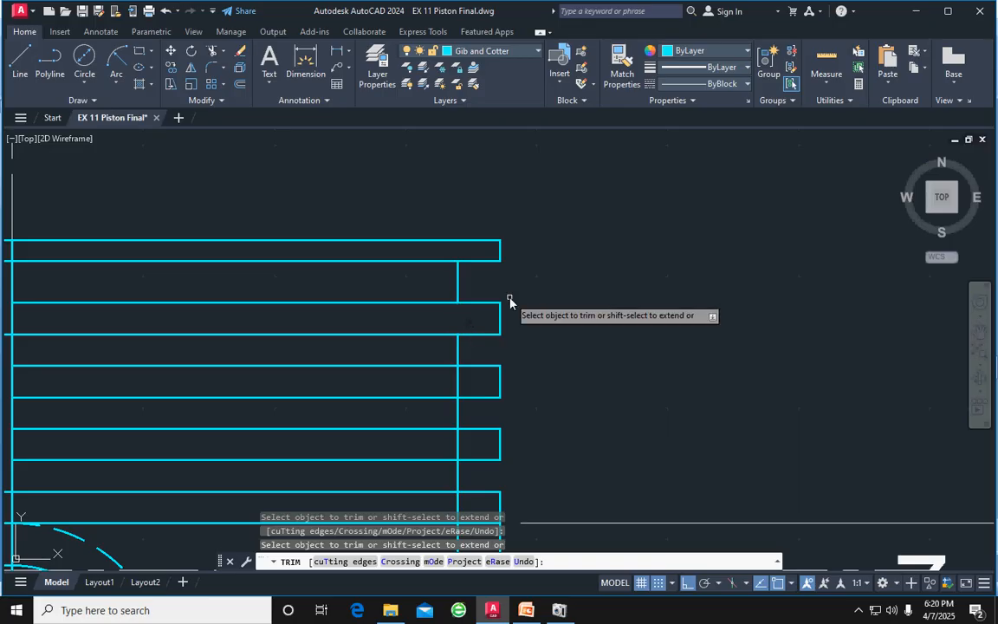
{"action": "scroll", "coordinate": [498, 329], "scroll_direction": "down", "scroll_amount": 5}
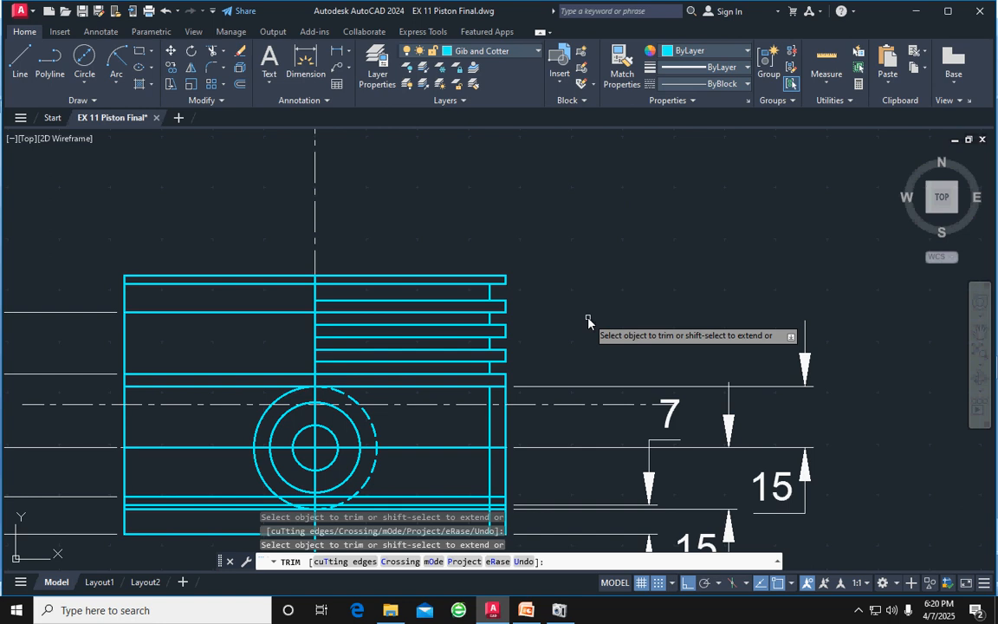
{"action": "key", "text": "Escape"}
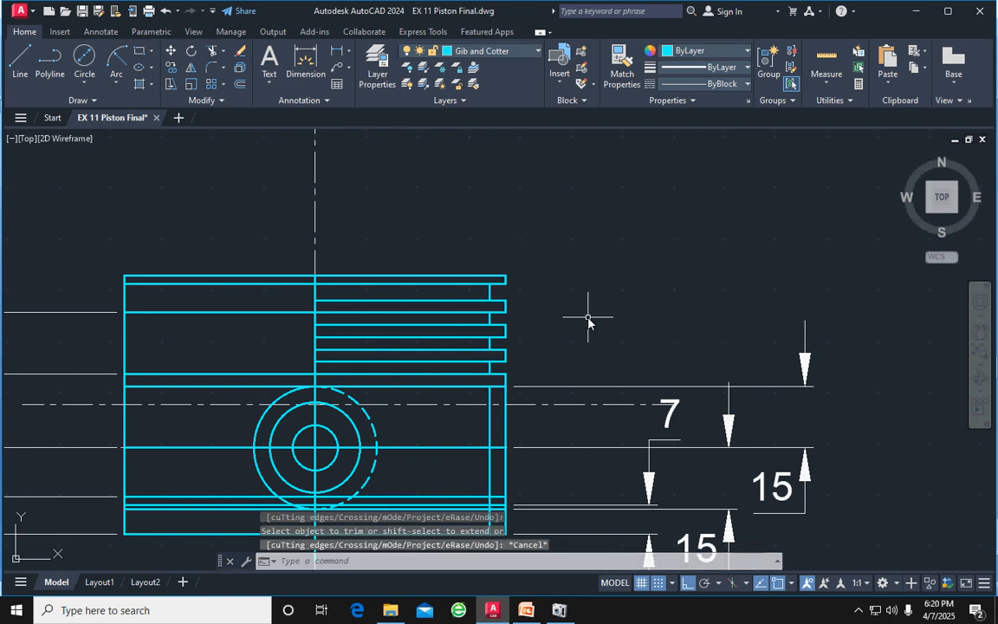
{"action": "scroll", "coordinate": [587, 321], "scroll_direction": "down", "scroll_amount": 2}
{"action": "middle_click_drag", "start_coordinate": [574, 319], "coordinate": [605, 277]}
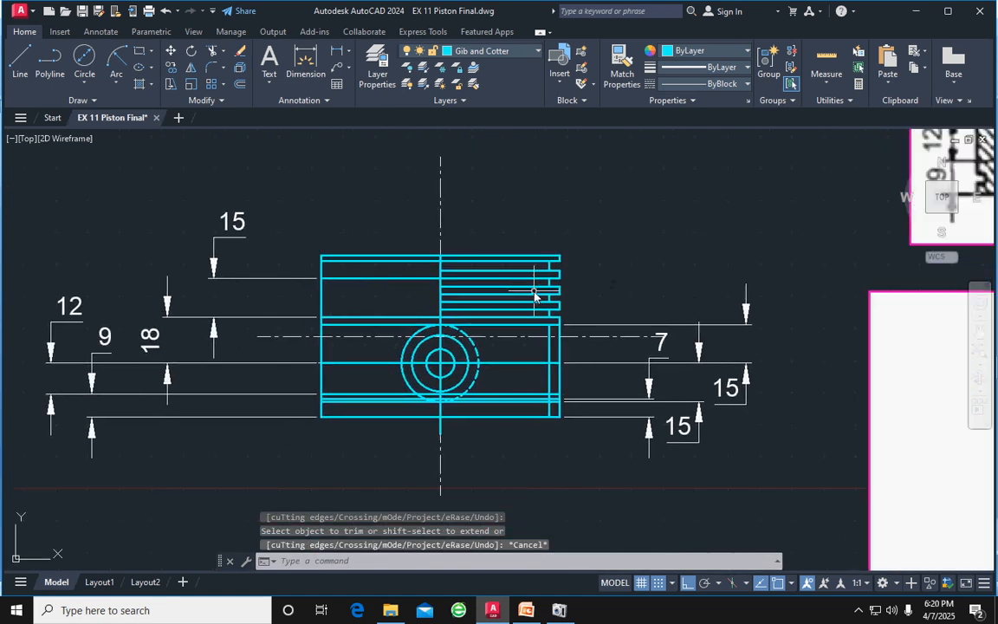
{"action": "scroll", "coordinate": [534, 296], "scroll_direction": "up", "scroll_amount": 2}
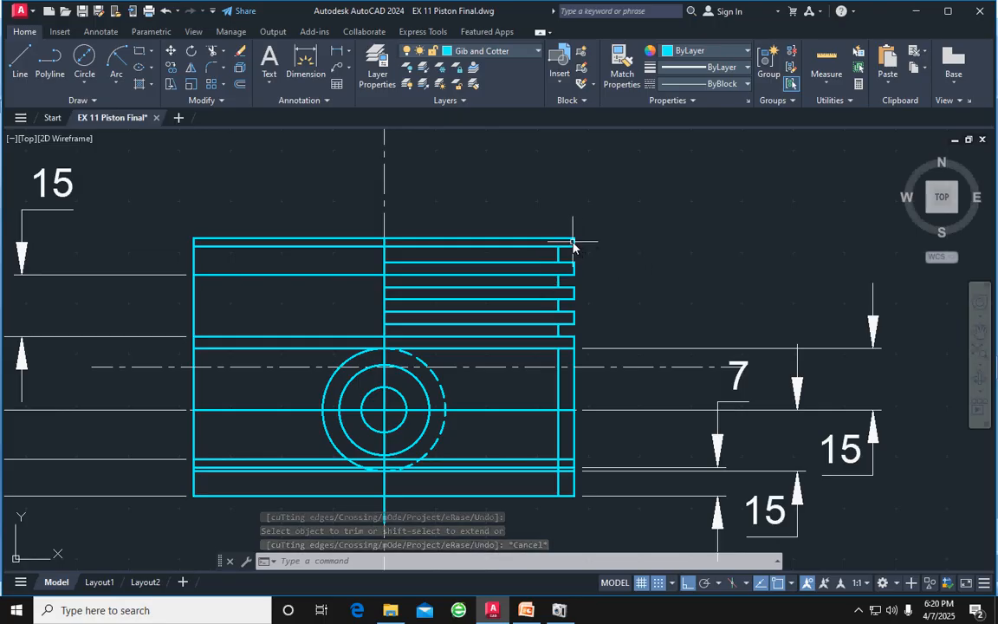
{"action": "scroll", "coordinate": [572, 247], "scroll_direction": "up", "scroll_amount": 3}
{"action": "left_click", "coordinate": [577, 241]}
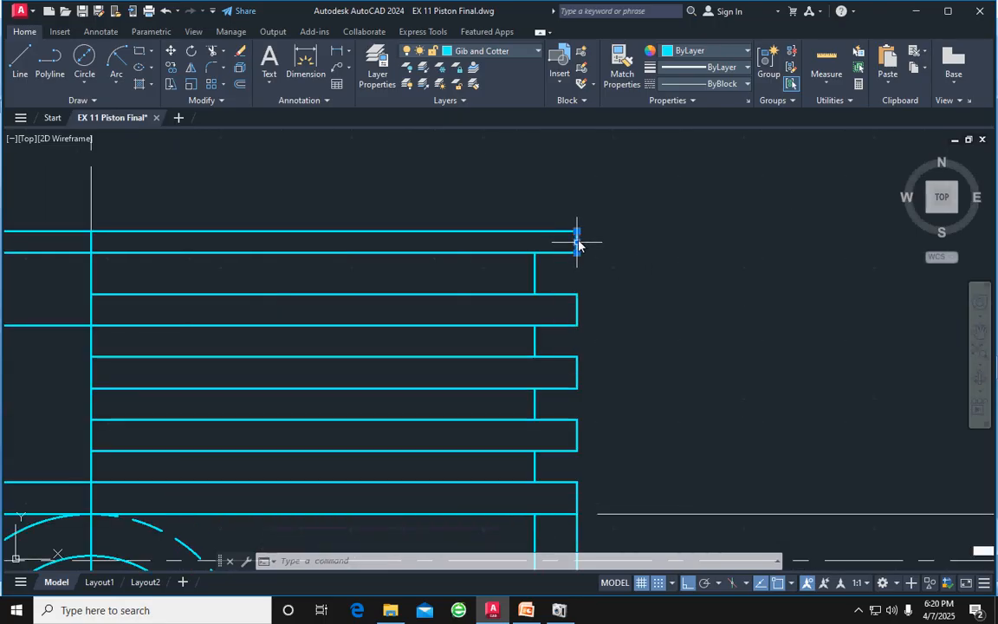
{"action": "left_click", "coordinate": [576, 310]}
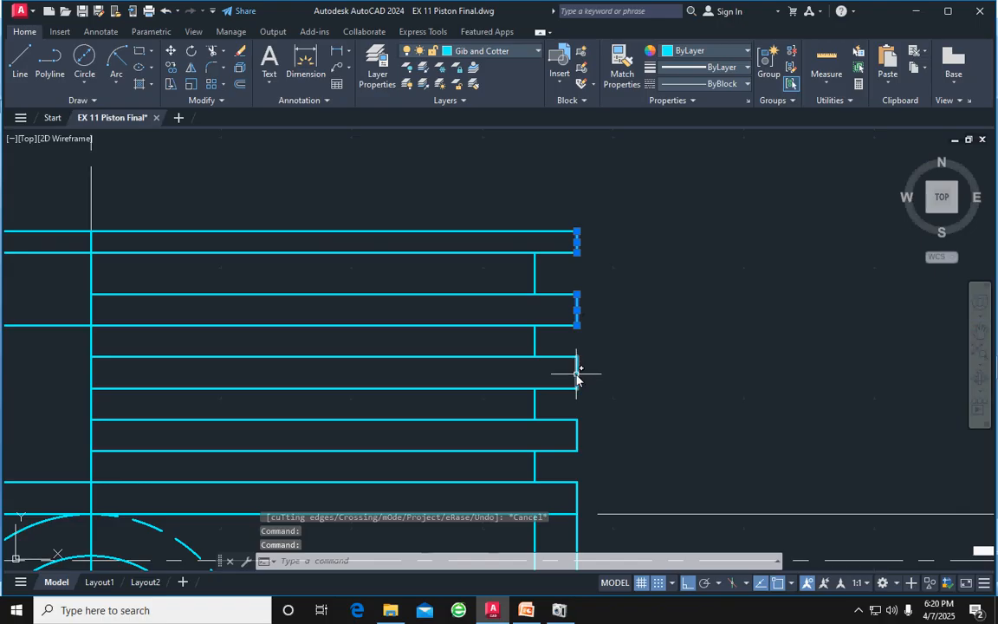
{"action": "left_click", "coordinate": [576, 374]}
{"action": "scroll", "coordinate": [649, 394], "scroll_direction": "down", "scroll_amount": 2}
{"action": "middle_click_drag", "start_coordinate": [665, 383], "coordinate": [717, 318]}
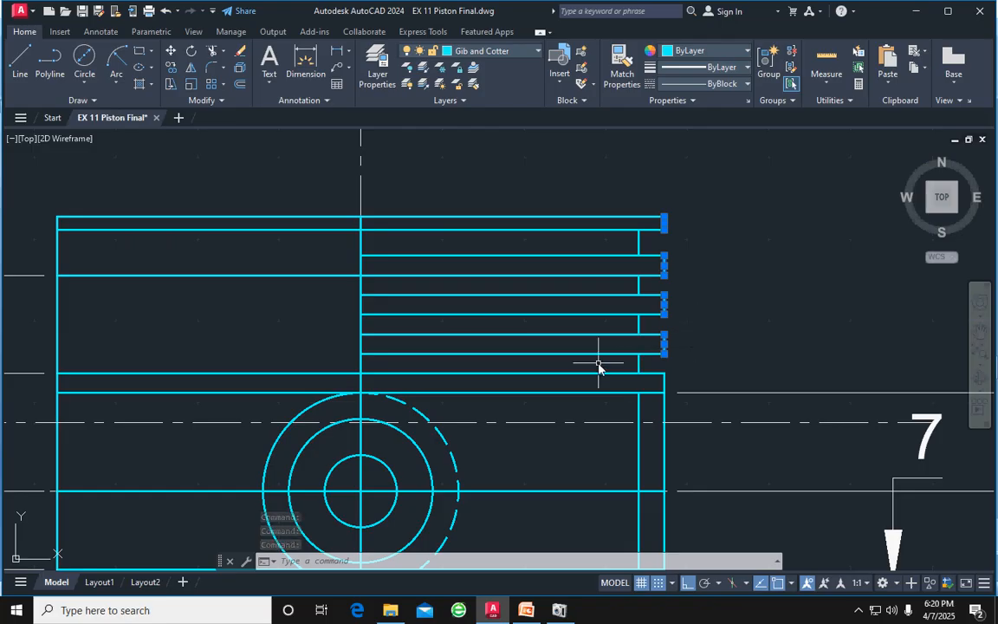
{"action": "key", "text": "Escape"}
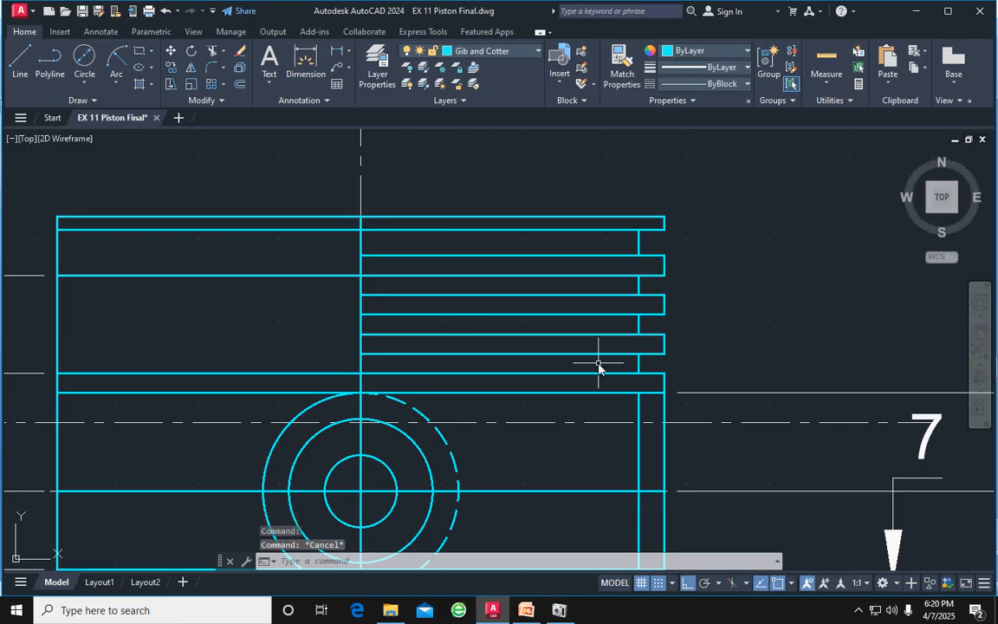
{"action": "scroll", "coordinate": [597, 364], "scroll_direction": "down", "scroll_amount": 2}
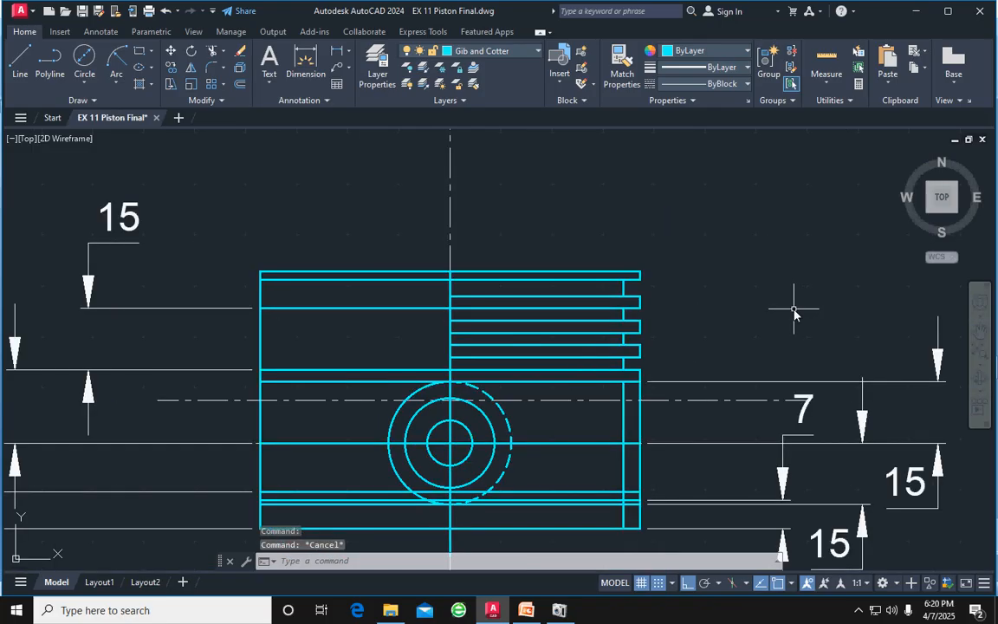
Offset the piston's left vertical edge inward by 4 to mark the groove depth on the left half
{"action": "left_click", "coordinate": [259, 333]}
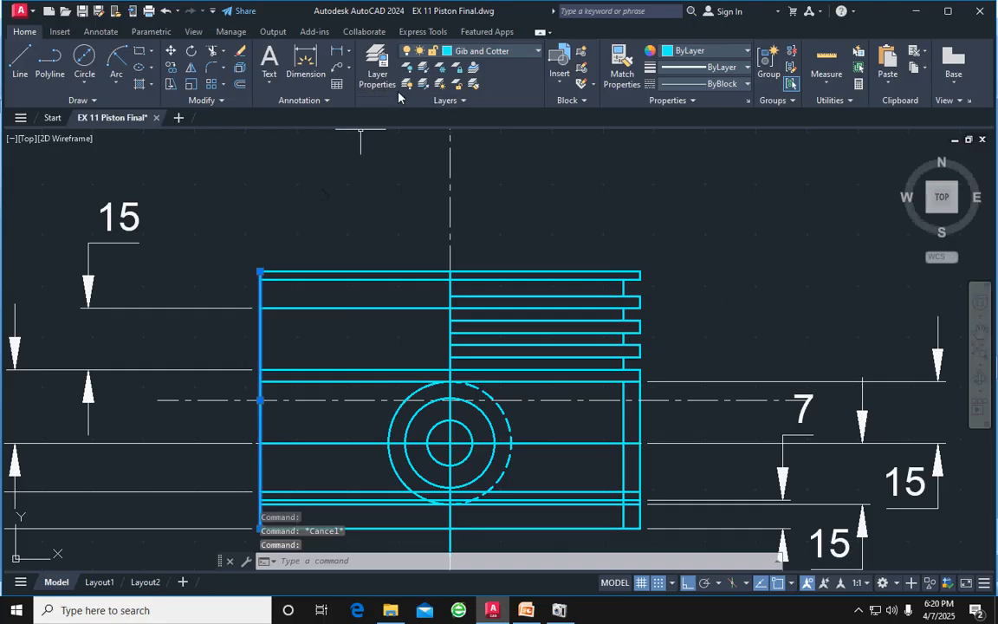
{"action": "left_click", "coordinate": [241, 84]}
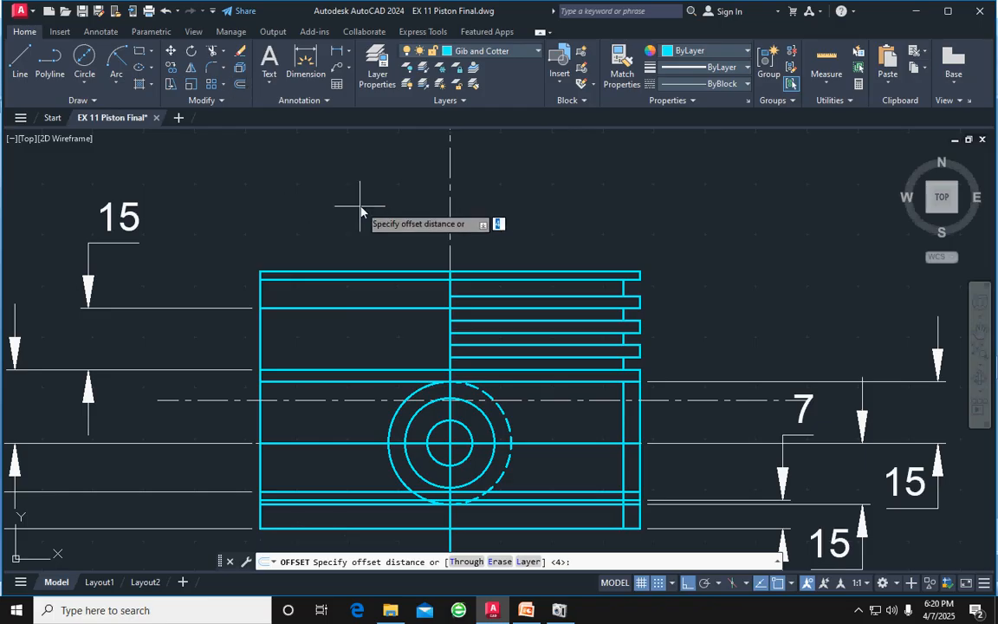
{"action": "key", "text": "Return"}
{"action": "left_click", "coordinate": [347, 286]}
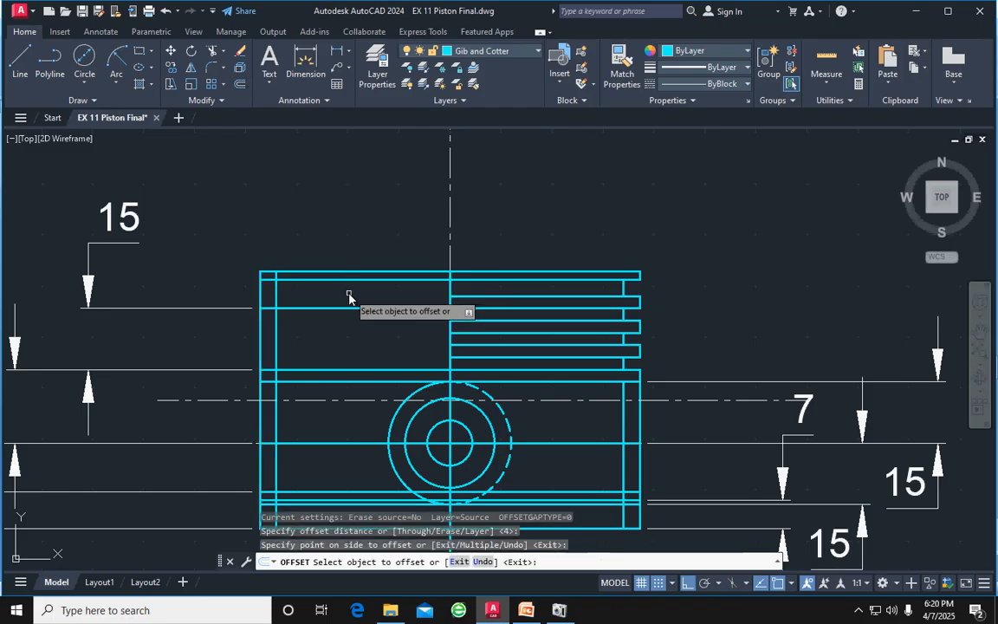
{"action": "key", "text": "Escape"}
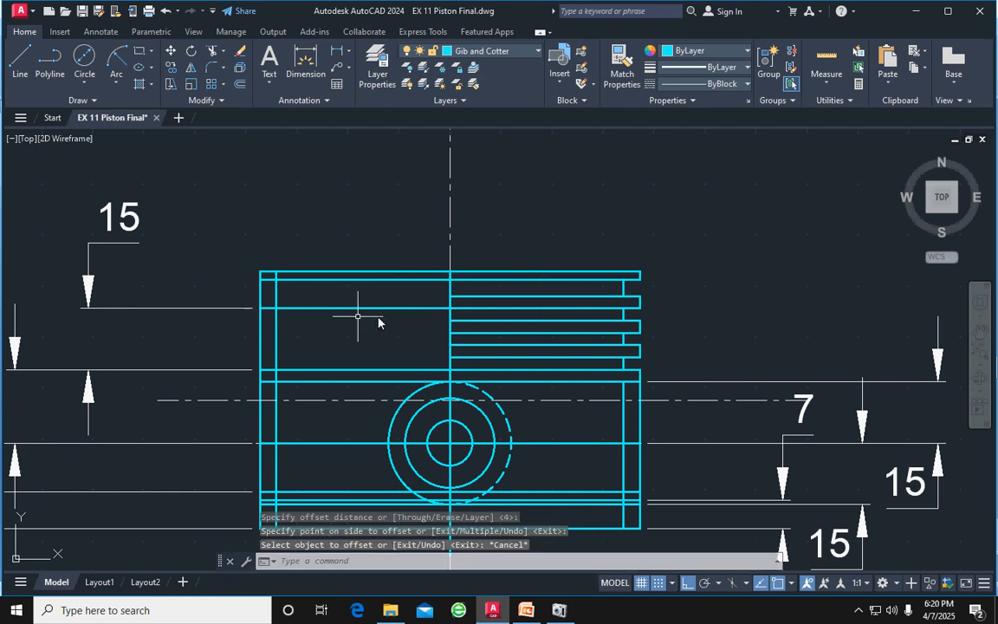
Erase the piston's full-height left outer edge, keeping the offset groove-depth line
{"action": "left_click", "coordinate": [631, 298]}
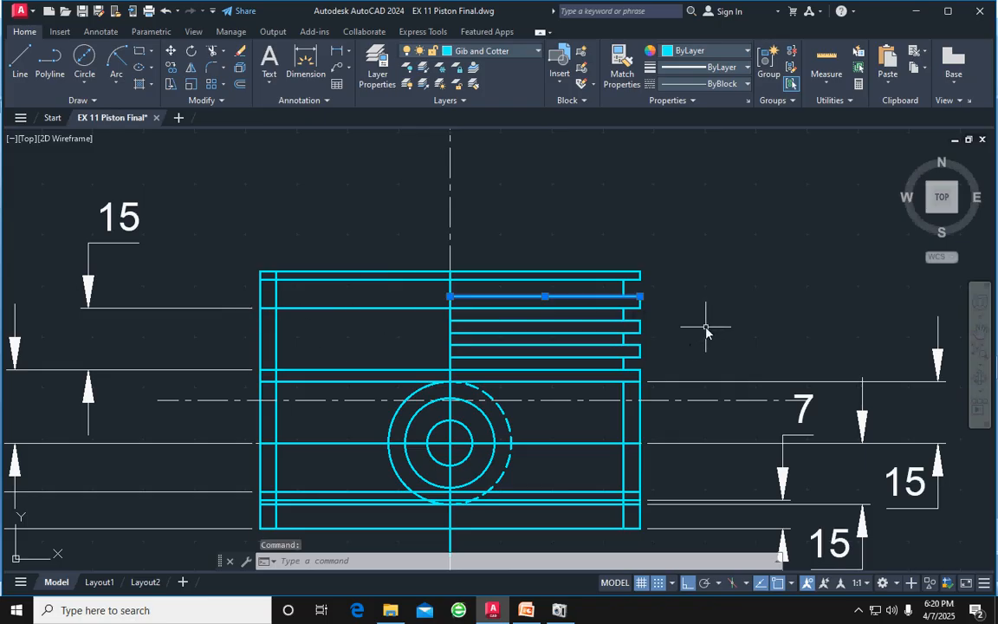
{"action": "key", "text": "Escape"}
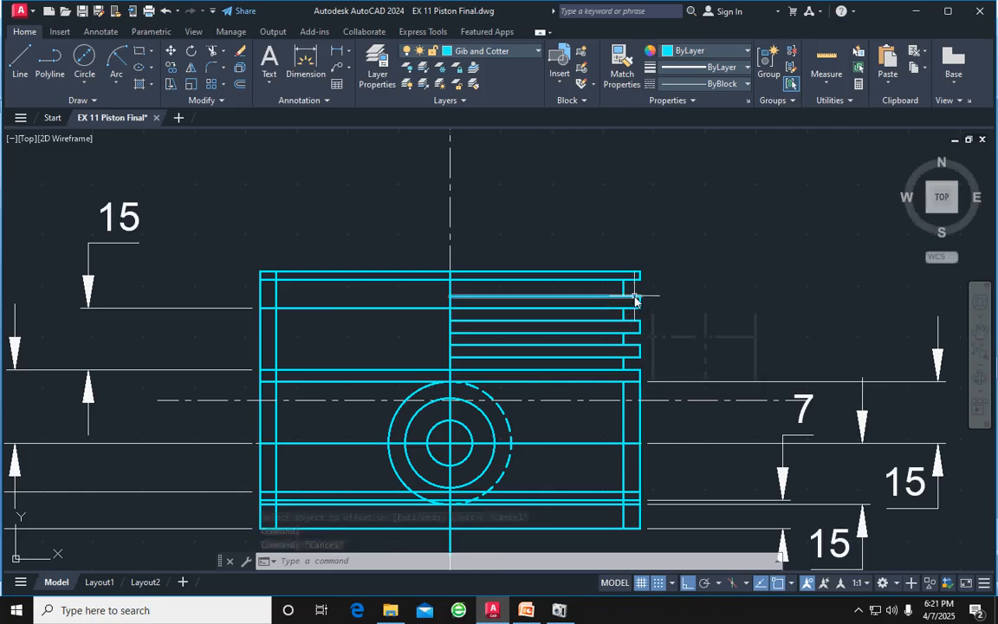
{"action": "scroll", "coordinate": [723, 274], "scroll_direction": "down", "scroll_amount": 4}
{"action": "middle_click_drag", "start_coordinate": [730, 277], "coordinate": [300, 379]}
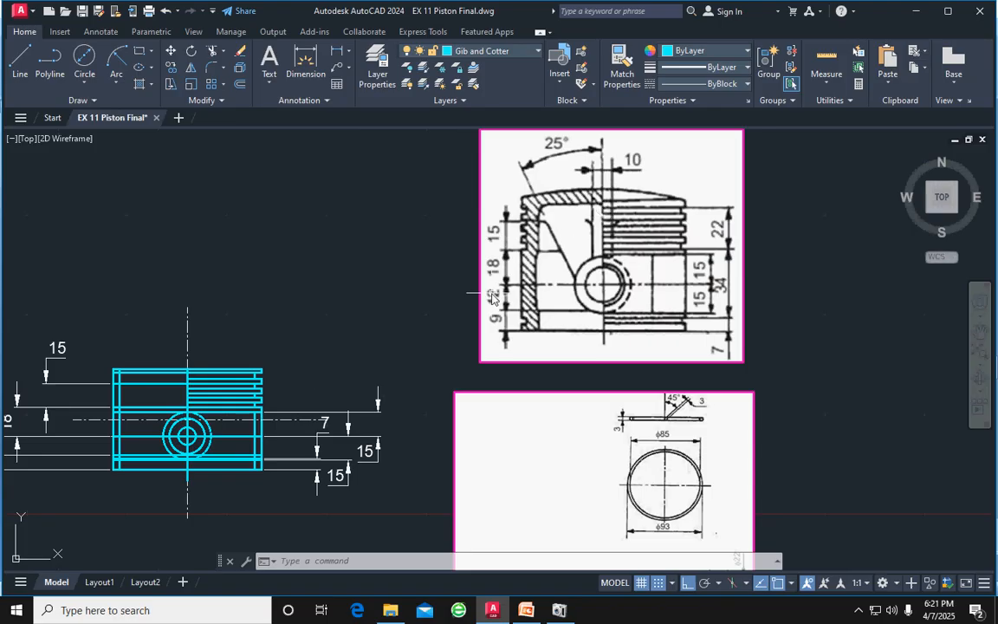
{"action": "middle_click_drag", "start_coordinate": [352, 327], "coordinate": [503, 253]}
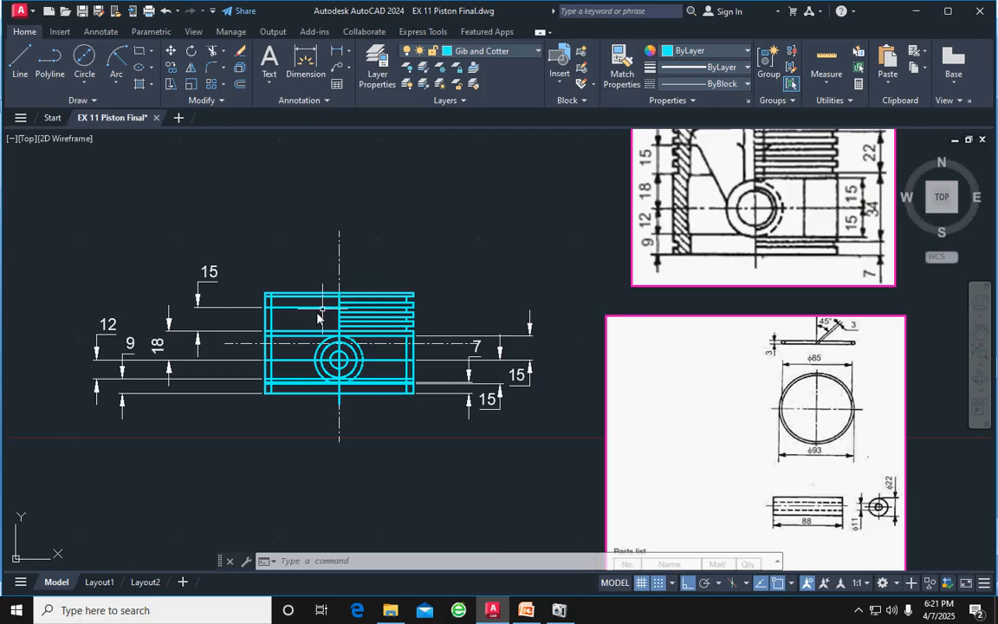
{"action": "scroll", "coordinate": [260, 333], "scroll_direction": "up", "scroll_amount": 2}
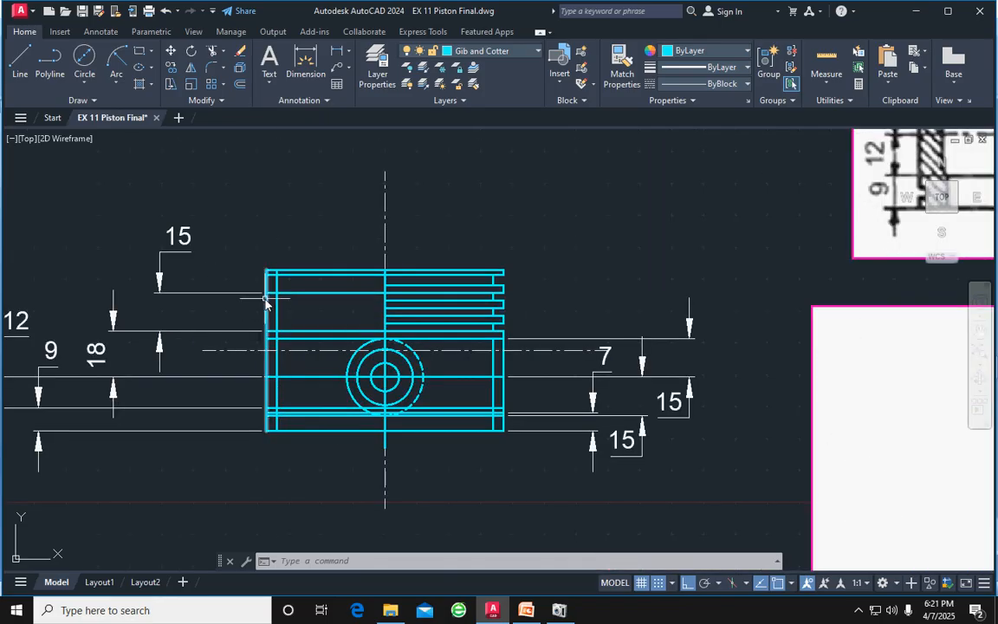
{"action": "left_click", "coordinate": [266, 293]}
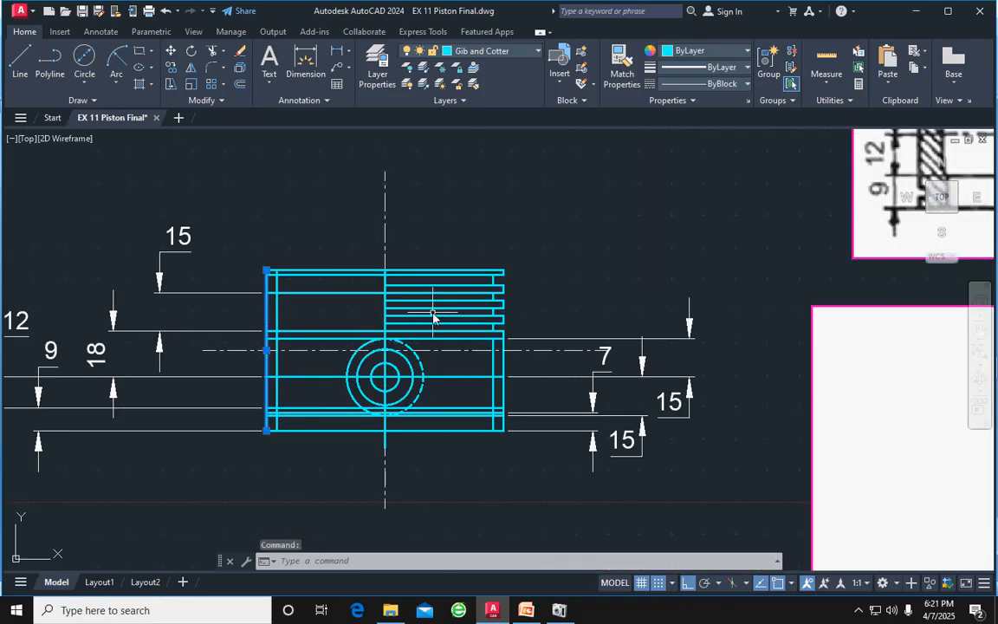
{"action": "key", "text": "Delete"}
Mirror the four short outer edges of the right-hand ring lands about the vertical centerline, keeping the originals
{"action": "scroll", "coordinate": [468, 293], "scroll_direction": "up", "scroll_amount": 2}
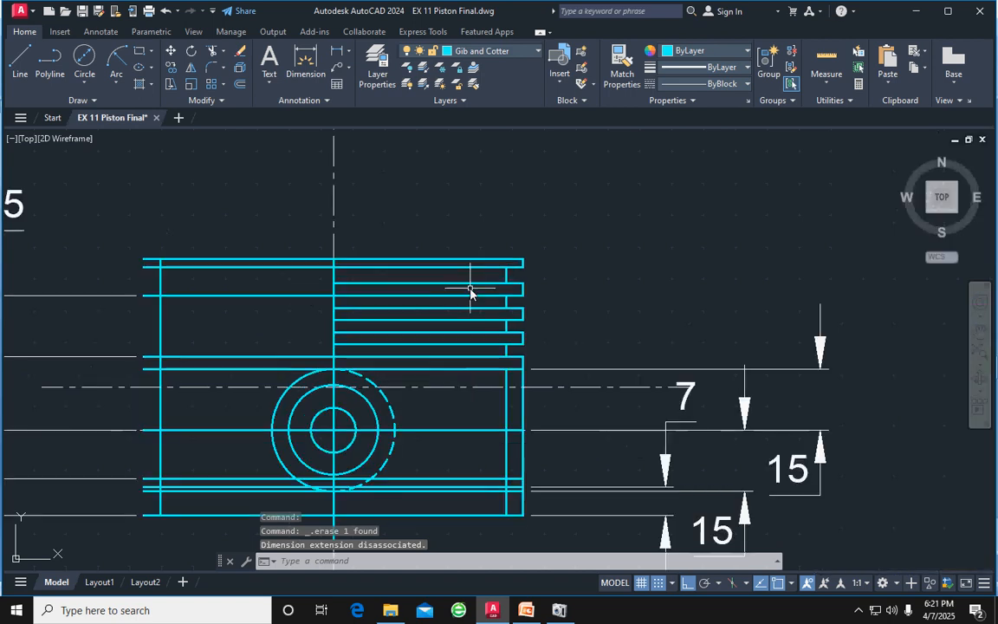
{"action": "left_click", "coordinate": [523, 287]}
{"action": "left_click", "coordinate": [523, 334]}
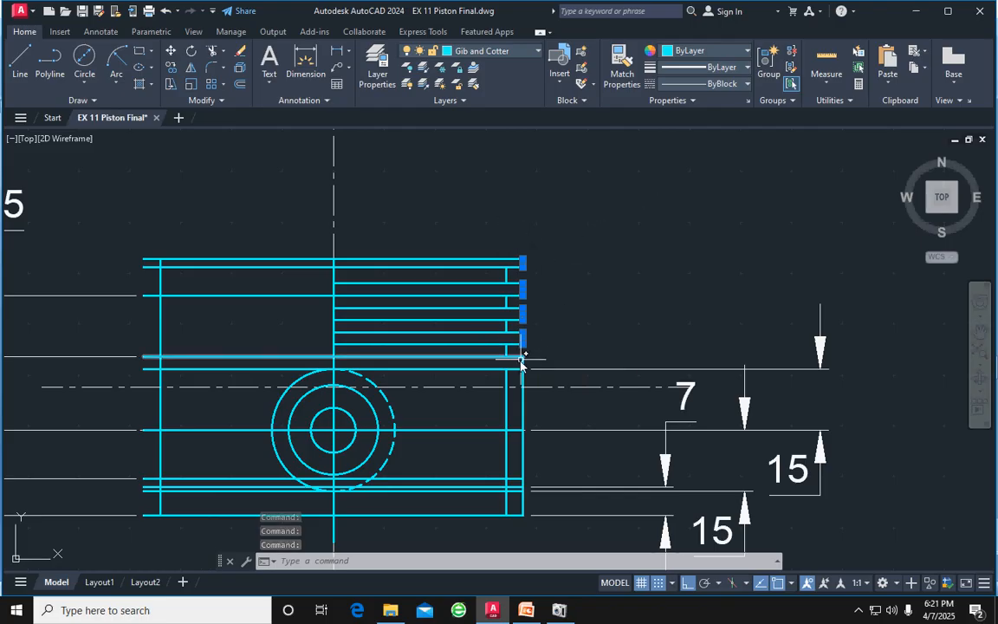
{"action": "left_click", "coordinate": [191, 67]}
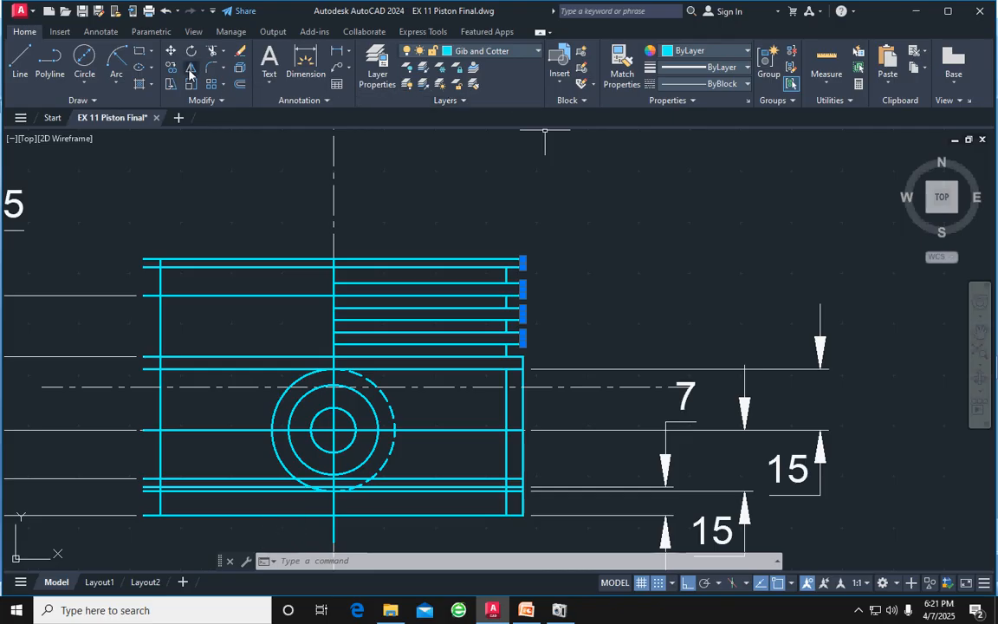
{"action": "left_click", "coordinate": [334, 260]}
{"action": "left_click", "coordinate": [336, 374]}
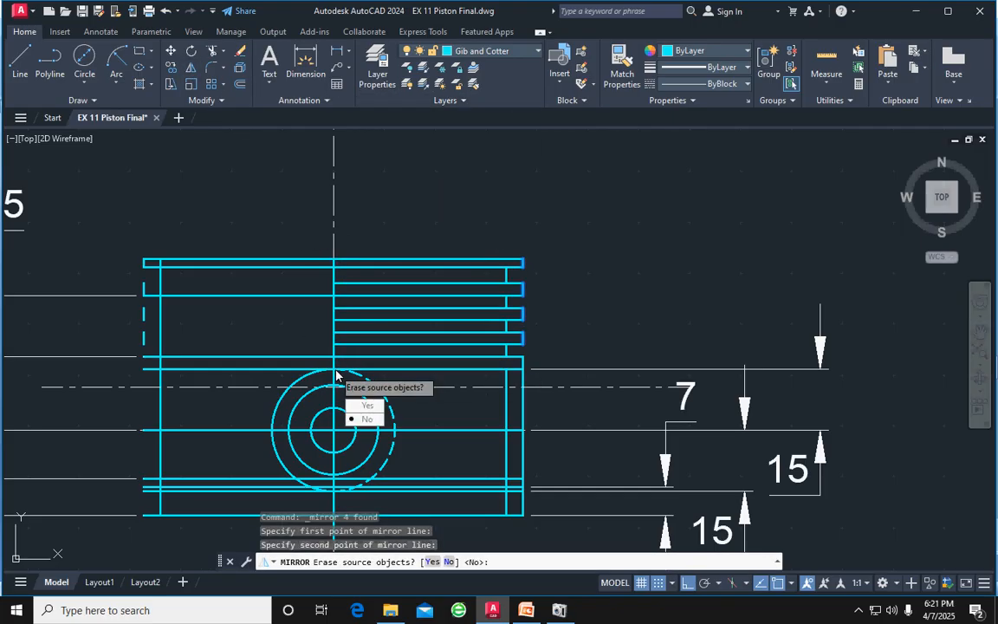
{"action": "key", "text": "Return"}
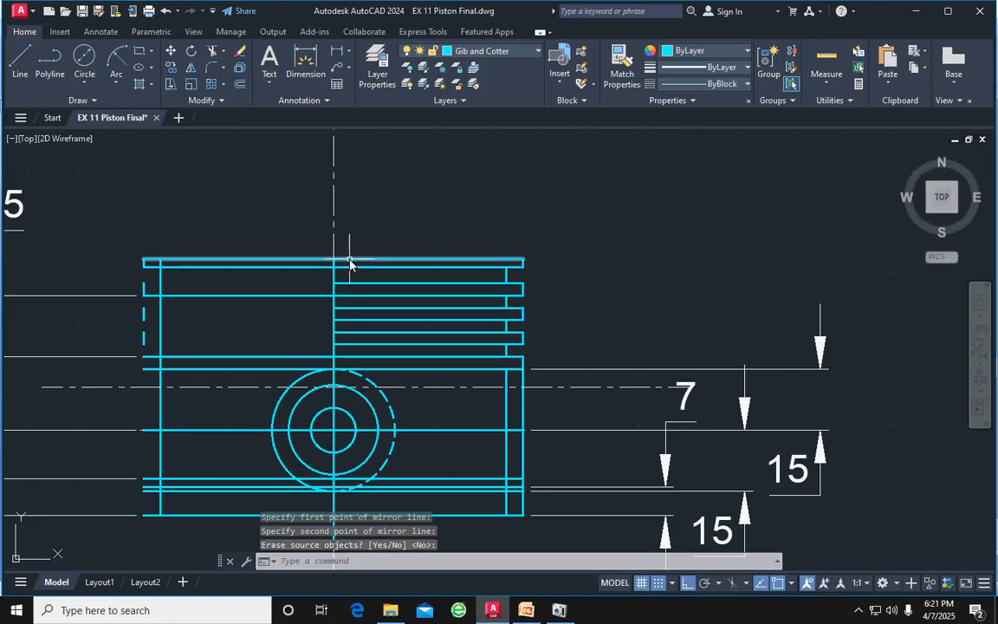
Draw the upper edge of the second ring land on the left half, from its outer edge to the groove-depth line
{"action": "scroll", "coordinate": [356, 303], "scroll_direction": "down", "scroll_amount": 2}
{"action": "middle_click_drag", "start_coordinate": [412, 296], "coordinate": [308, 421]}
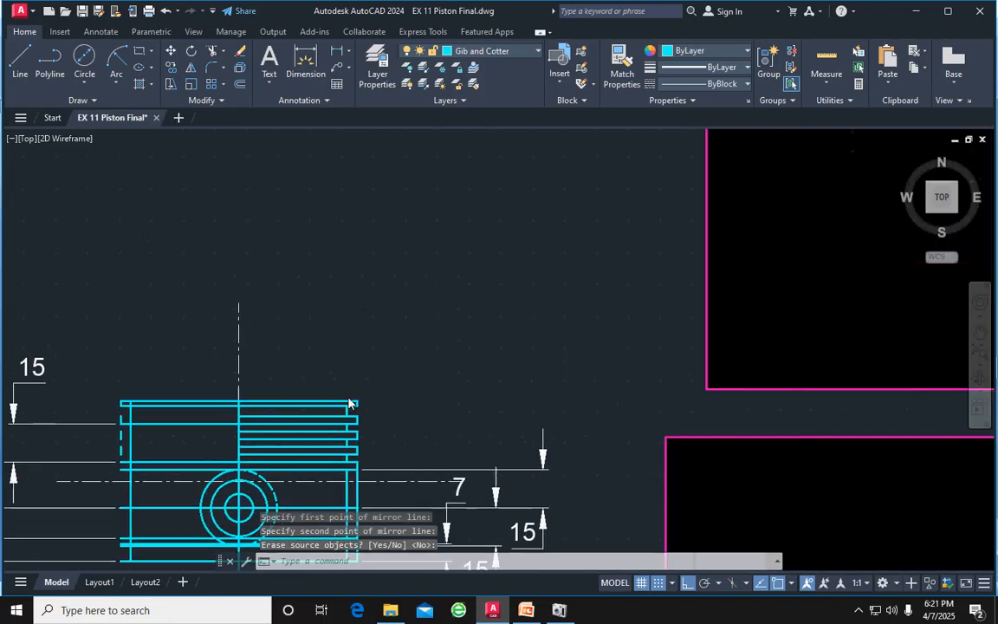
{"action": "middle_click_drag", "start_coordinate": [387, 332], "coordinate": [426, 325]}
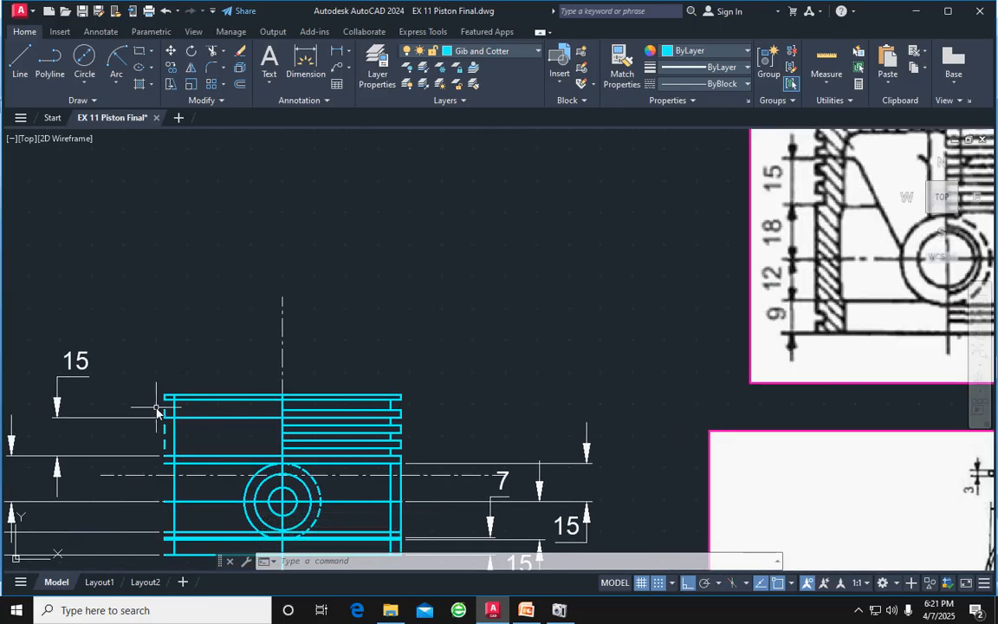
{"action": "scroll", "coordinate": [156, 407], "scroll_direction": "up", "scroll_amount": 4}
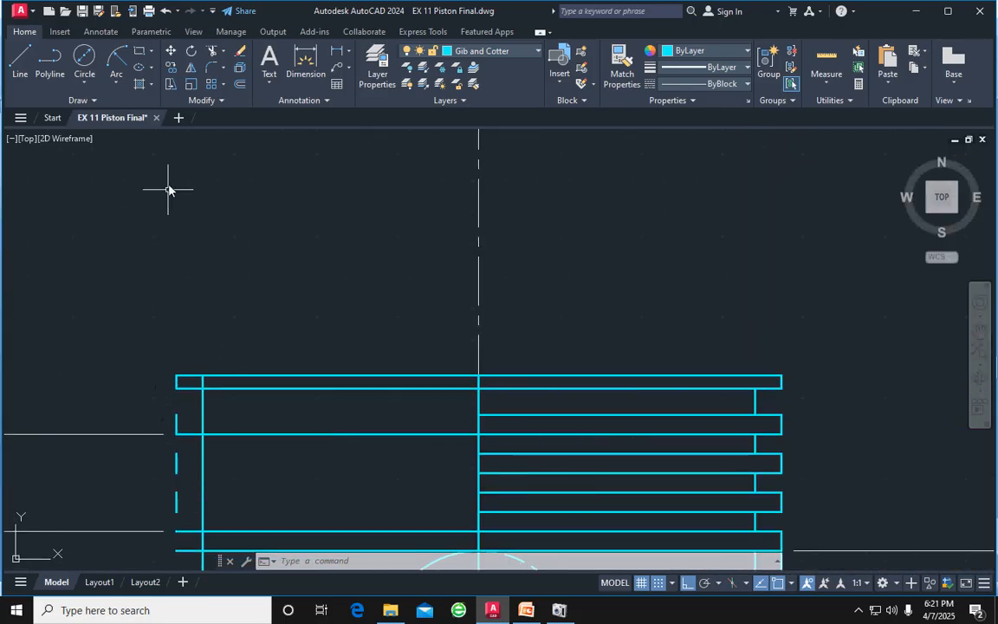
{"action": "left_click", "coordinate": [20, 61]}
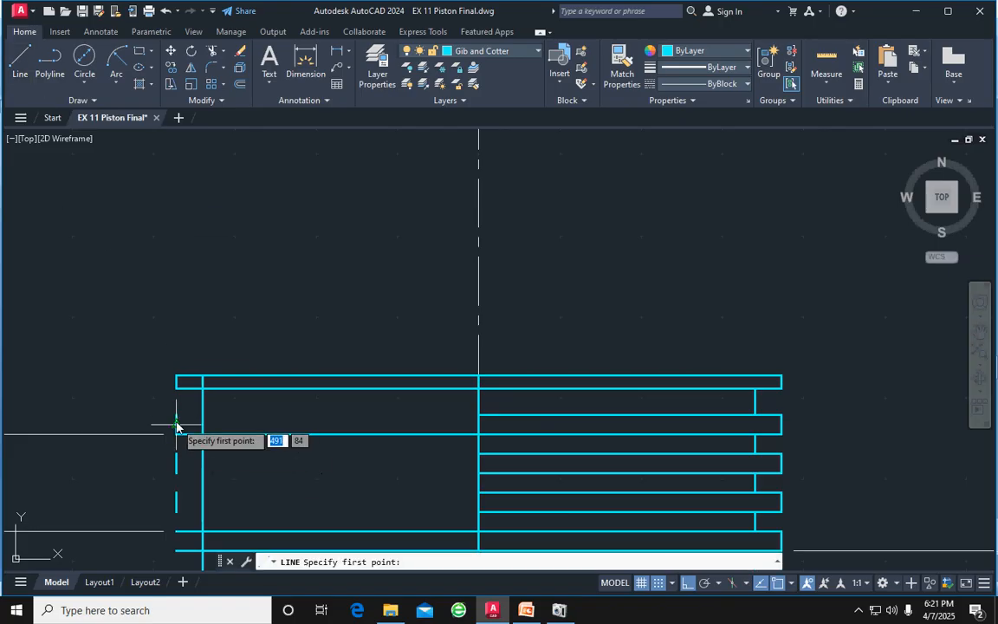
{"action": "left_click", "coordinate": [176, 417]}
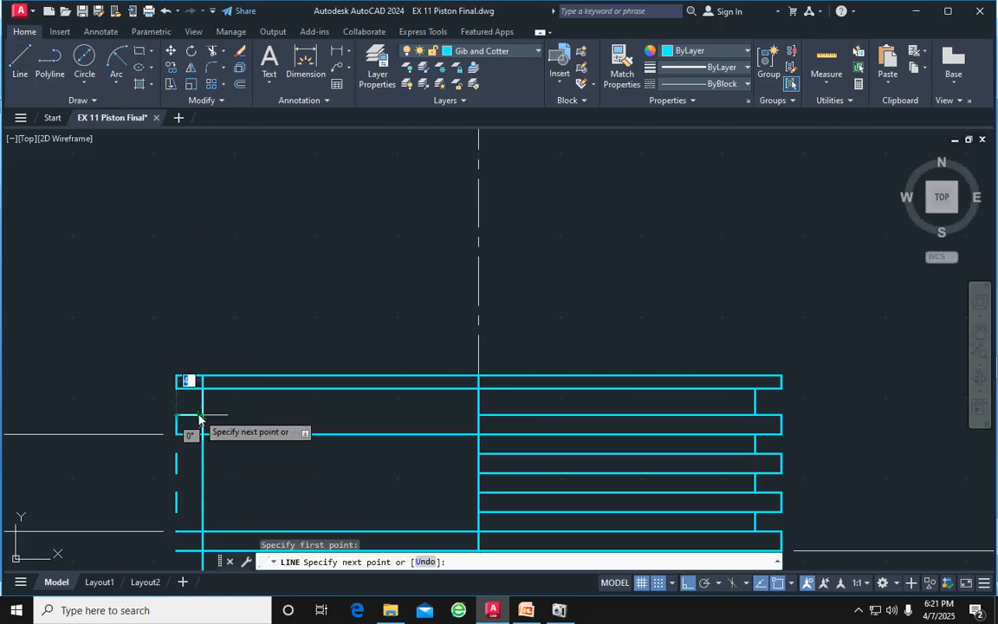
{"action": "left_click", "coordinate": [202, 416]}
{"action": "key", "text": "Return"}
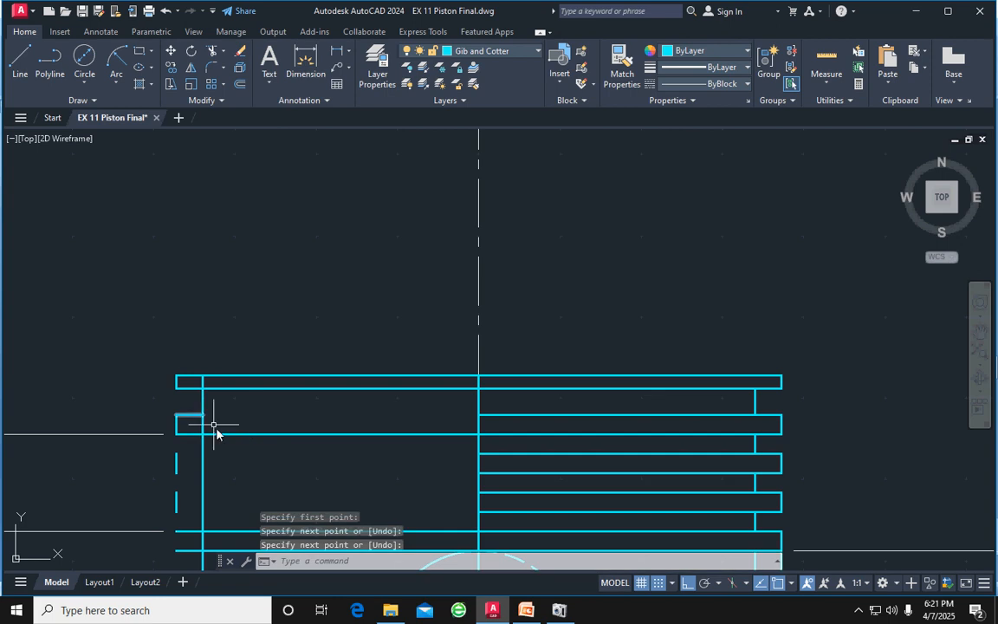
{"action": "key", "text": "Return"}
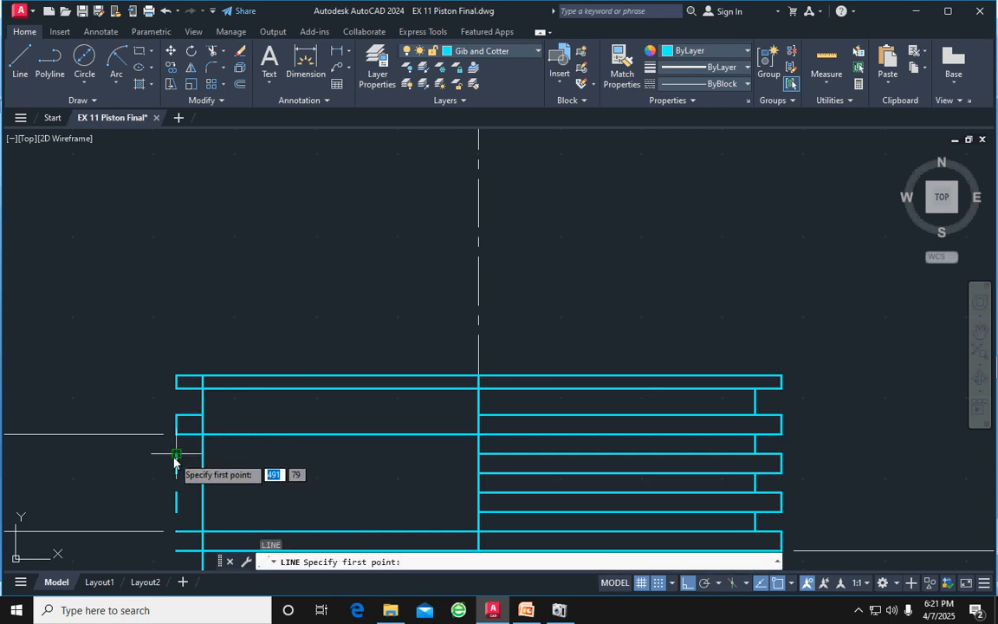
{"action": "left_click", "coordinate": [177, 454]}
{"action": "left_click", "coordinate": [201, 461]}
{"action": "key", "text": "Return"}
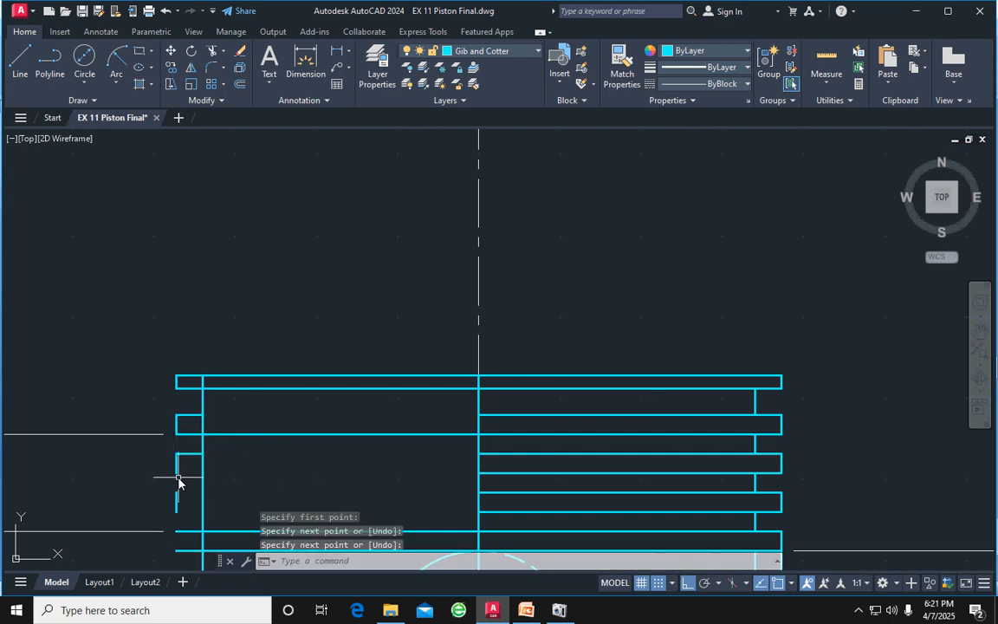
{"action": "key", "text": "ctrl+z"}
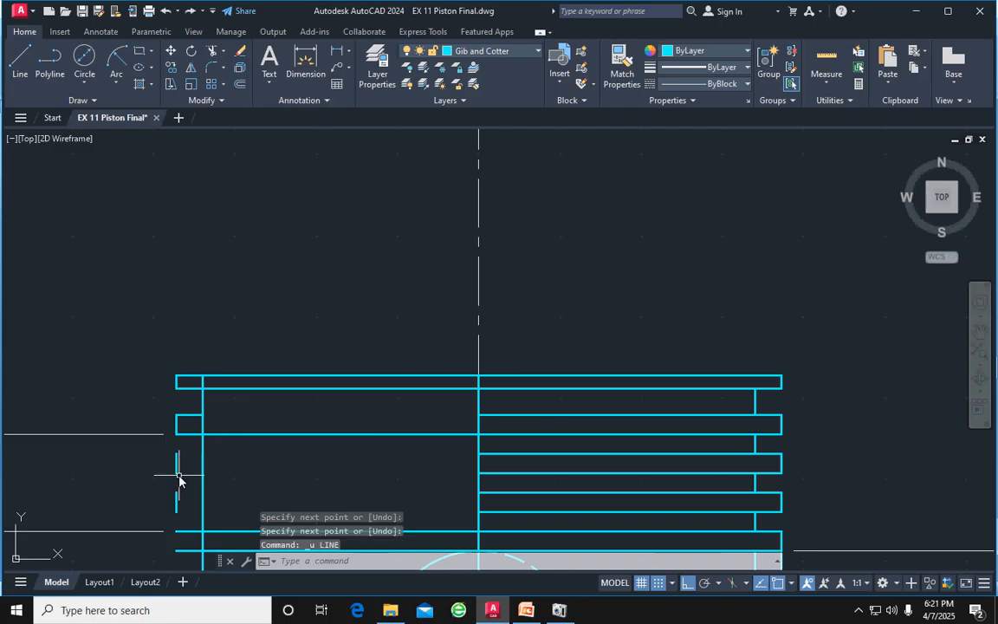
Draw the upper and lower edges of the third ring land on the left half, from its outer edge to the groove-depth line
{"action": "key", "text": "Return"}
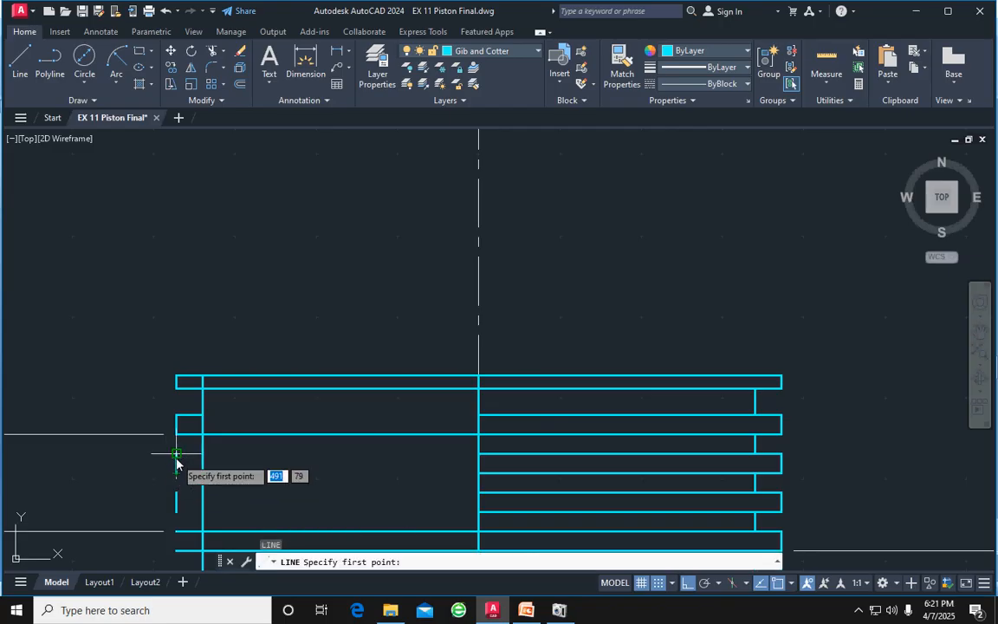
{"action": "left_click", "coordinate": [178, 454]}
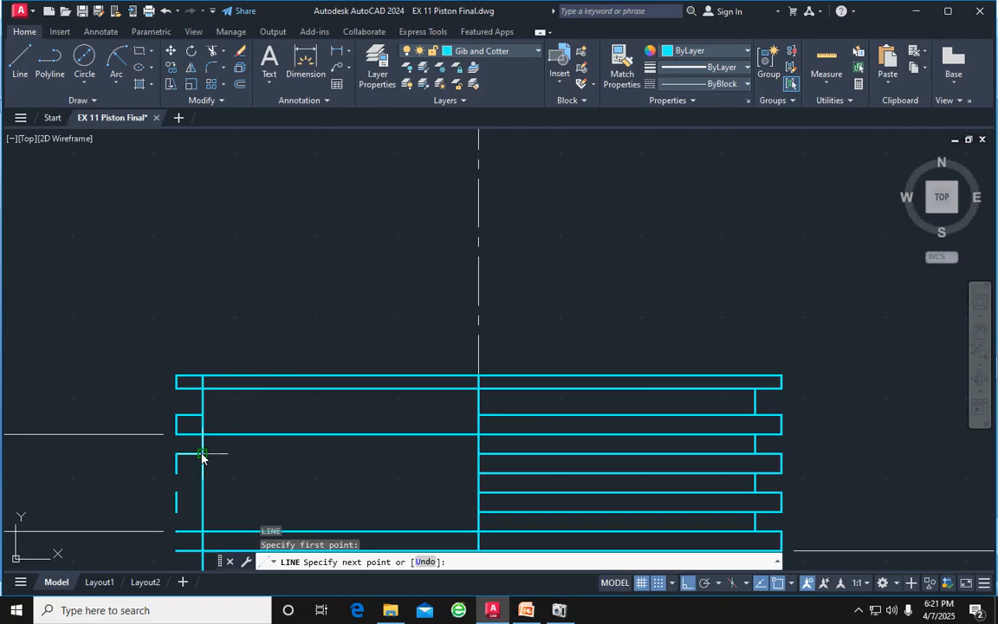
{"action": "left_click", "coordinate": [200, 457]}
{"action": "key", "text": "Return"}
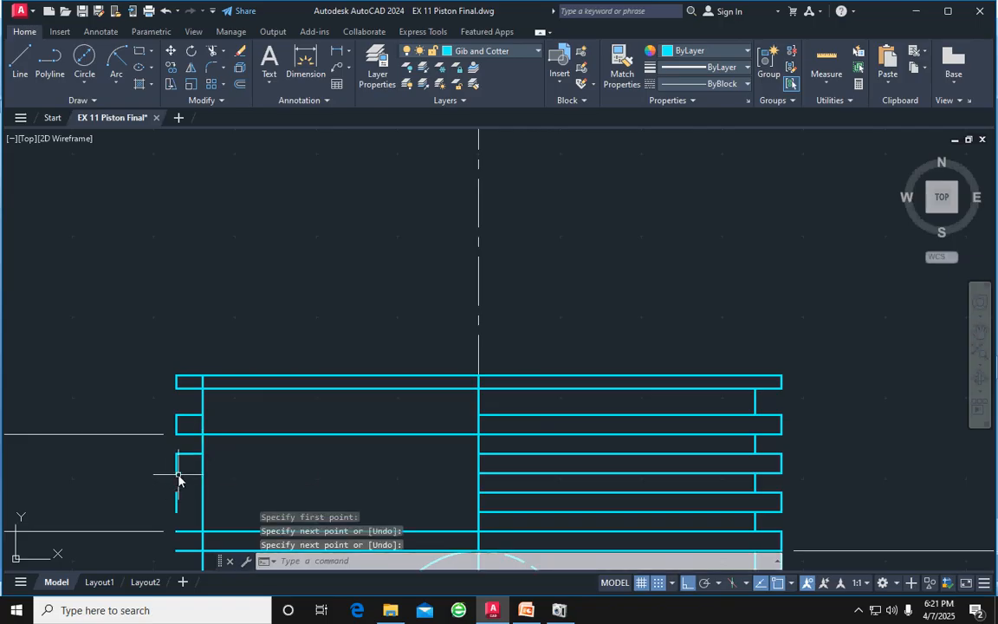
{"action": "key", "text": "Return"}
{"action": "left_click", "coordinate": [180, 474]}
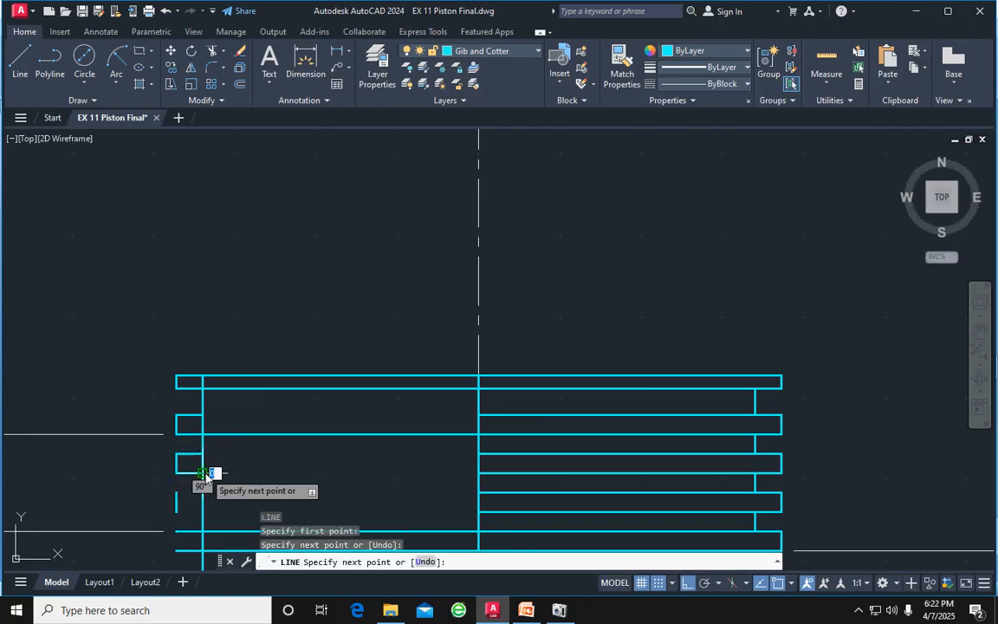
{"action": "left_click", "coordinate": [205, 474]}
{"action": "key", "text": "Return"}
Draw the upper and lower edges of the fourth ring land on the left half, from its outer edge to the groove-depth line
{"action": "key", "text": "Return"}
{"action": "left_click", "coordinate": [178, 494]}
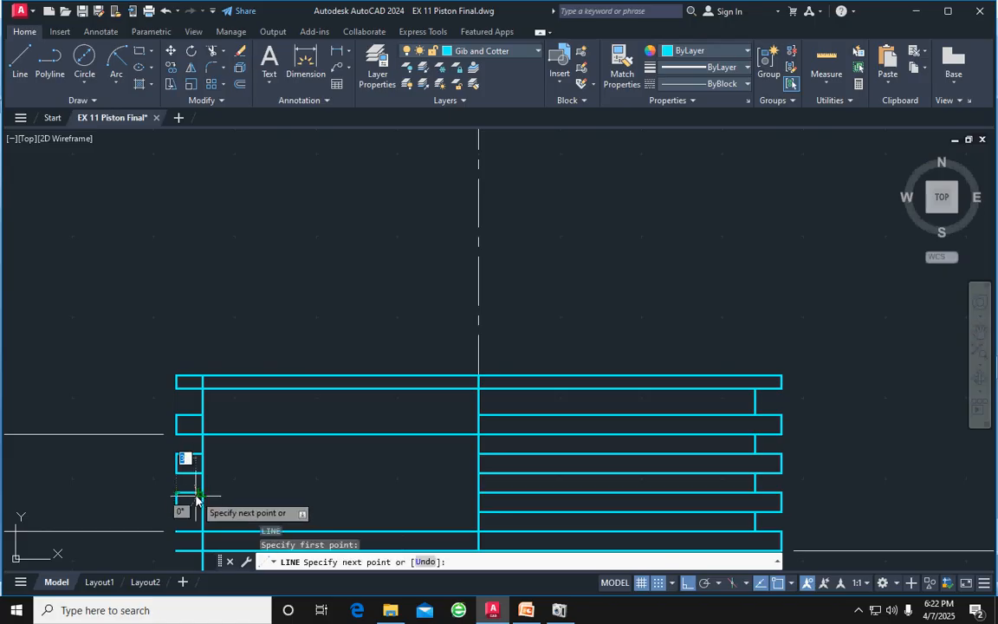
{"action": "left_click", "coordinate": [205, 494]}
{"action": "key", "text": "Return"}
{"action": "key", "text": "Return"}
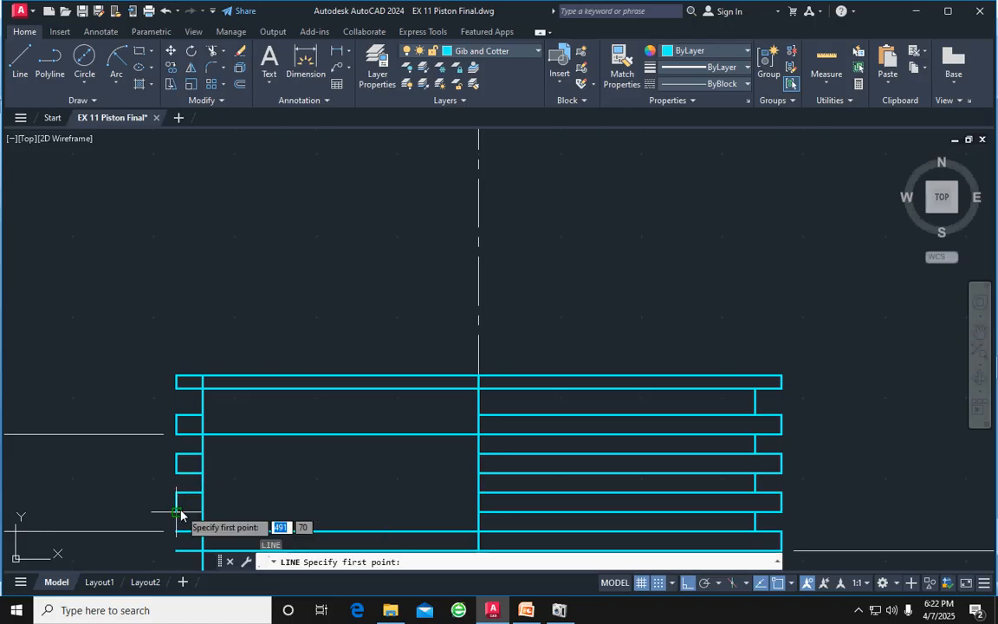
{"action": "left_click", "coordinate": [179, 513]}
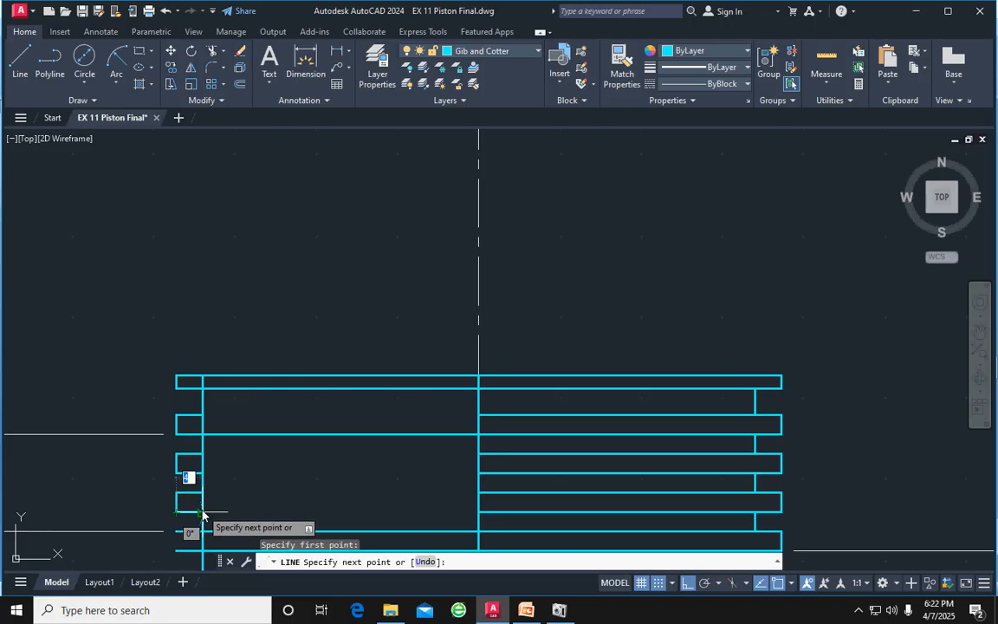
{"action": "left_click", "coordinate": [202, 512]}
{"action": "key", "text": "Return"}
Draw a vertical line at the left ends of the two horizontal lines below the lowest groove, closing the outer edge there
{"action": "scroll", "coordinate": [240, 508], "scroll_direction": "down", "scroll_amount": 1}
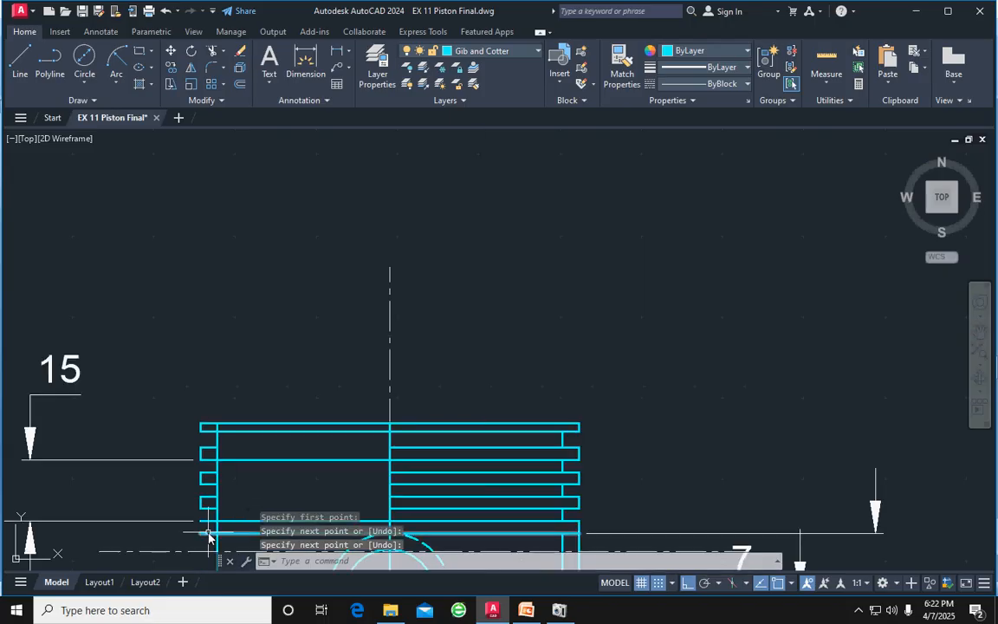
{"action": "key", "text": "Return"}
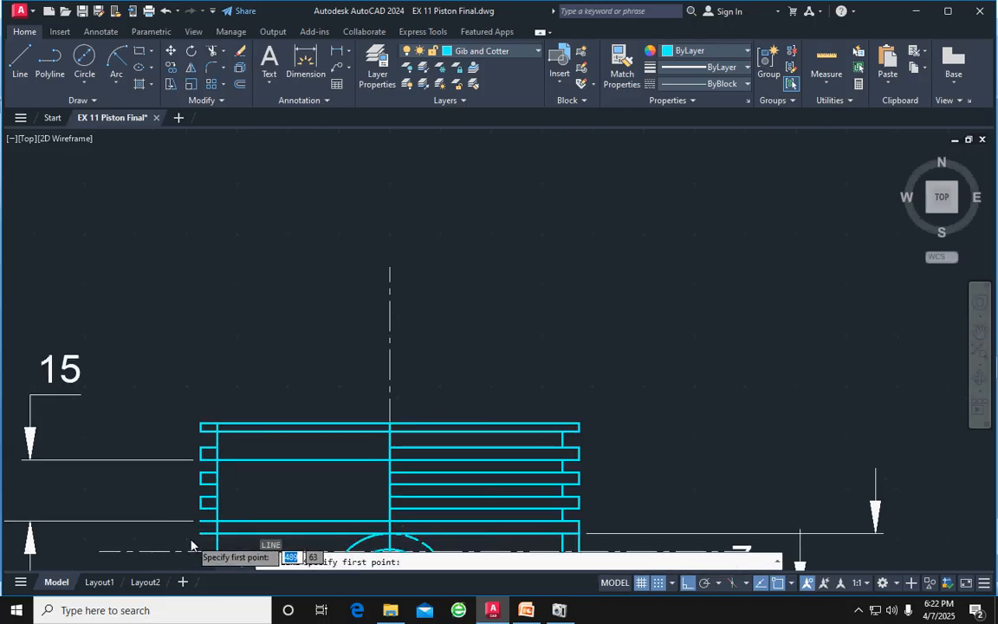
{"action": "scroll", "coordinate": [212, 542], "scroll_direction": "up", "scroll_amount": 1}
{"action": "left_click", "coordinate": [205, 531]}
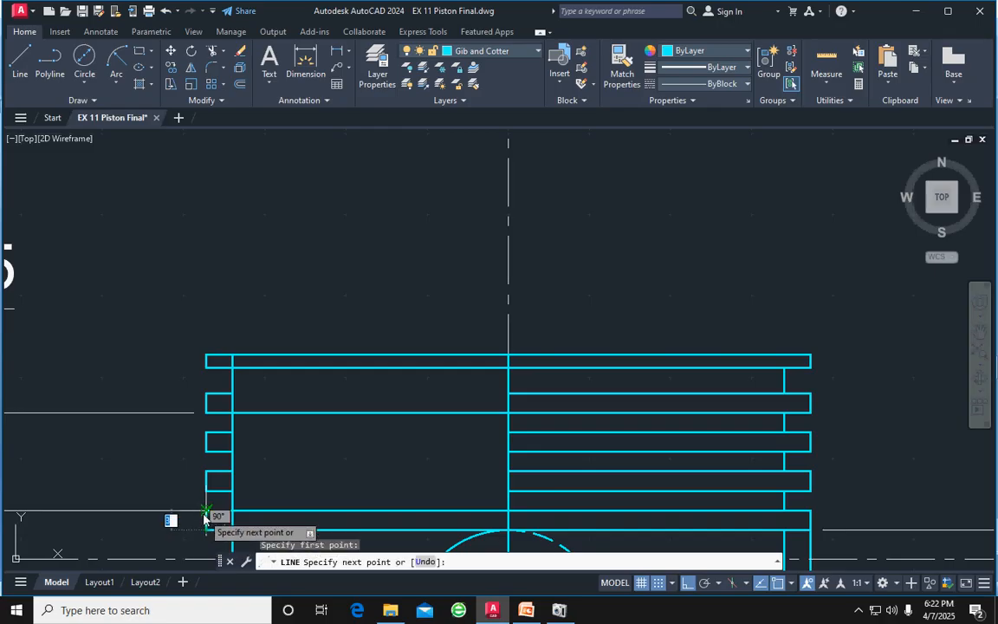
{"action": "left_click", "coordinate": [240, 525]}
{"action": "key", "text": "Return"}
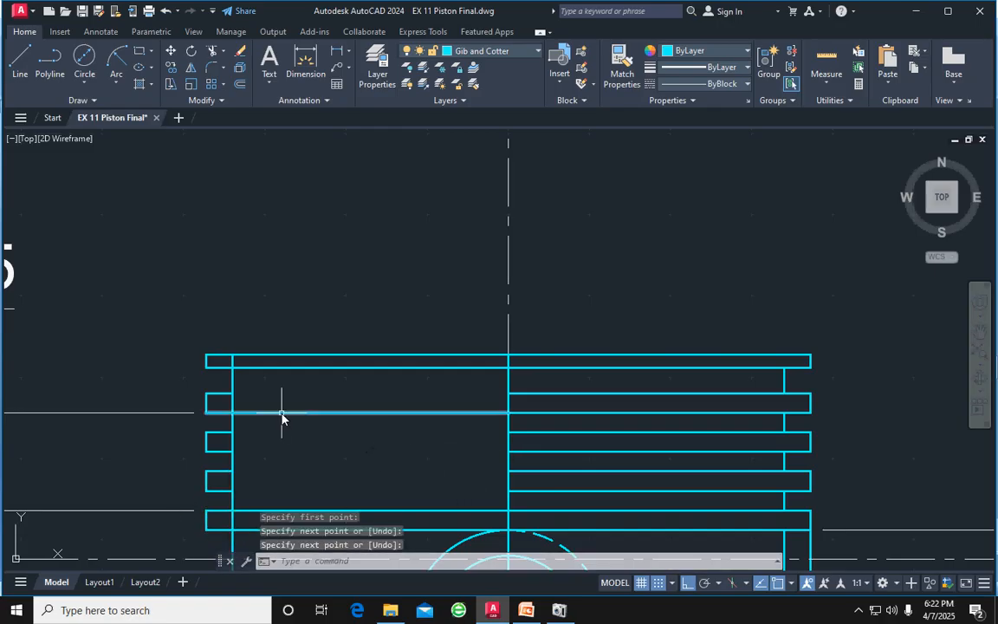
Trim the vertical groove-depth line inside every ring land on the left half, leaving it only across the grooves
{"action": "key", "text": "Return"}
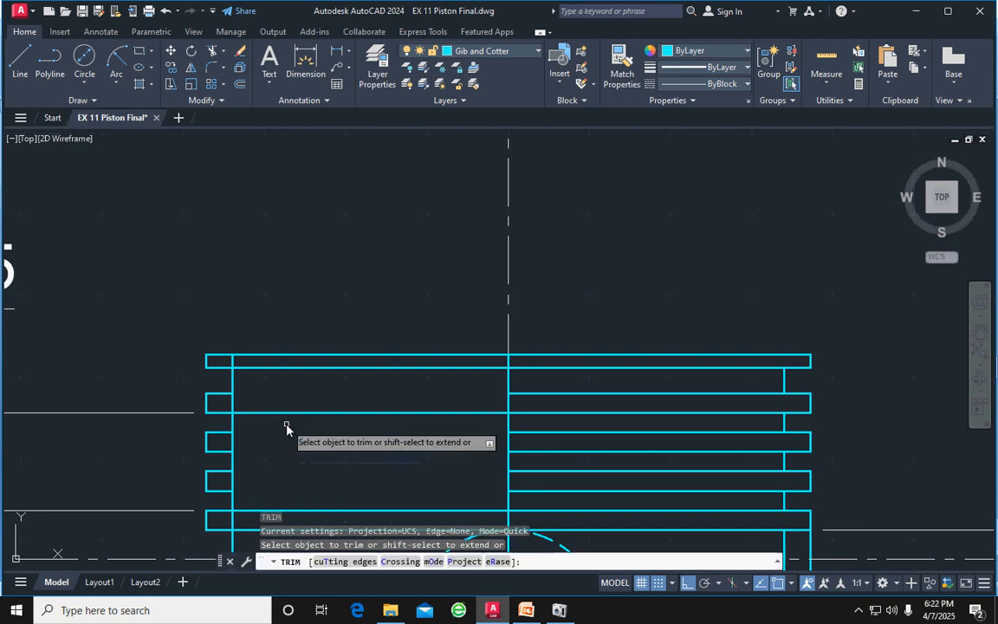
{"action": "left_click", "coordinate": [231, 409]}
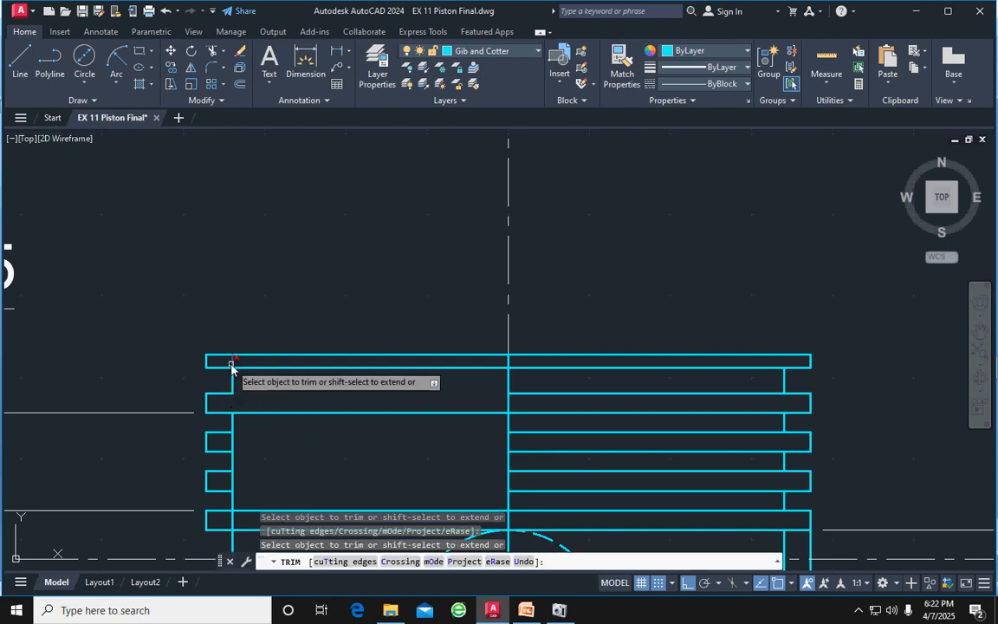
{"action": "left_click", "coordinate": [233, 443]}
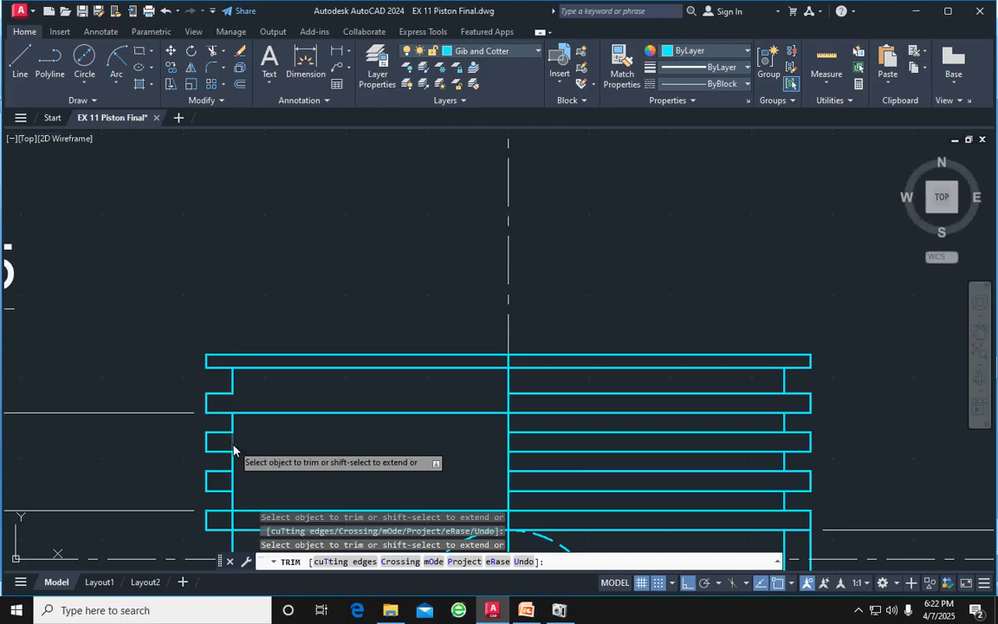
{"action": "left_click", "coordinate": [232, 483]}
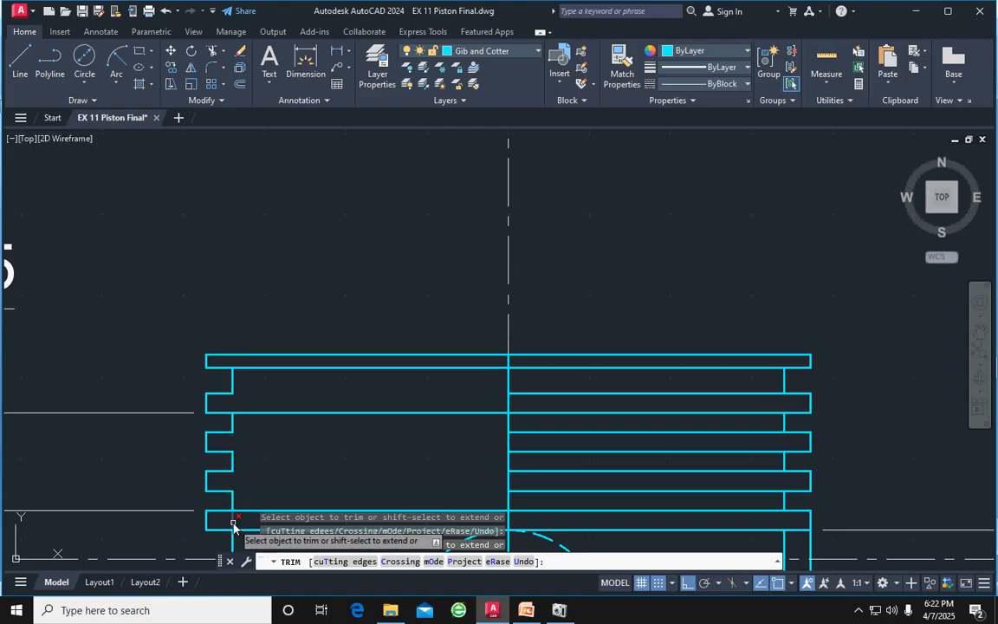
{"action": "scroll", "coordinate": [321, 460], "scroll_direction": "down", "scroll_amount": 2}
{"action": "middle_click_drag", "start_coordinate": [327, 485], "coordinate": [312, 366]}
{"action": "scroll", "coordinate": [394, 422], "scroll_direction": "down", "scroll_amount": 1}
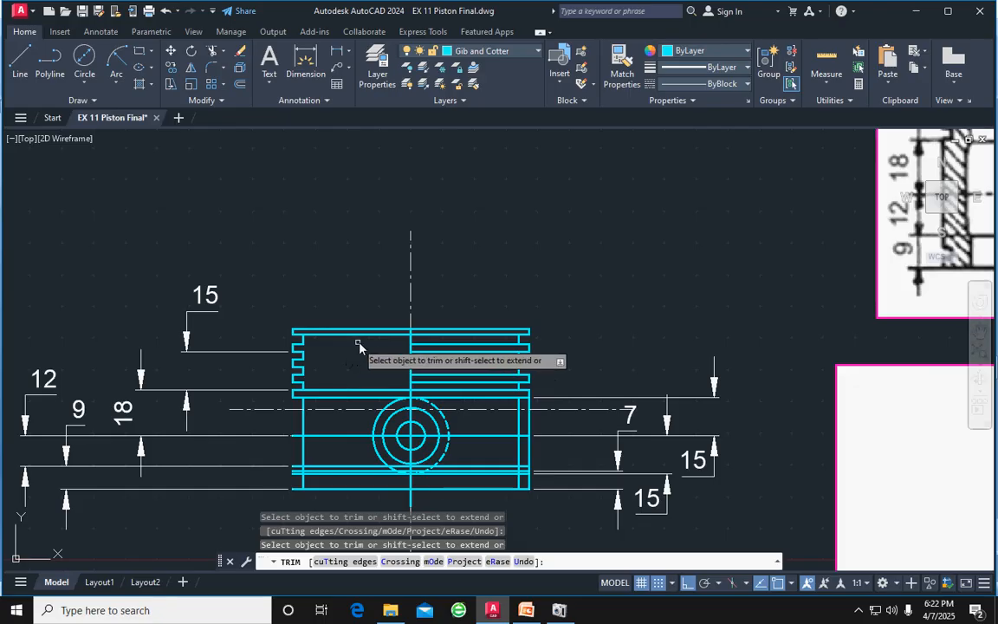
{"action": "scroll", "coordinate": [370, 370], "scroll_direction": "down", "scroll_amount": 1}
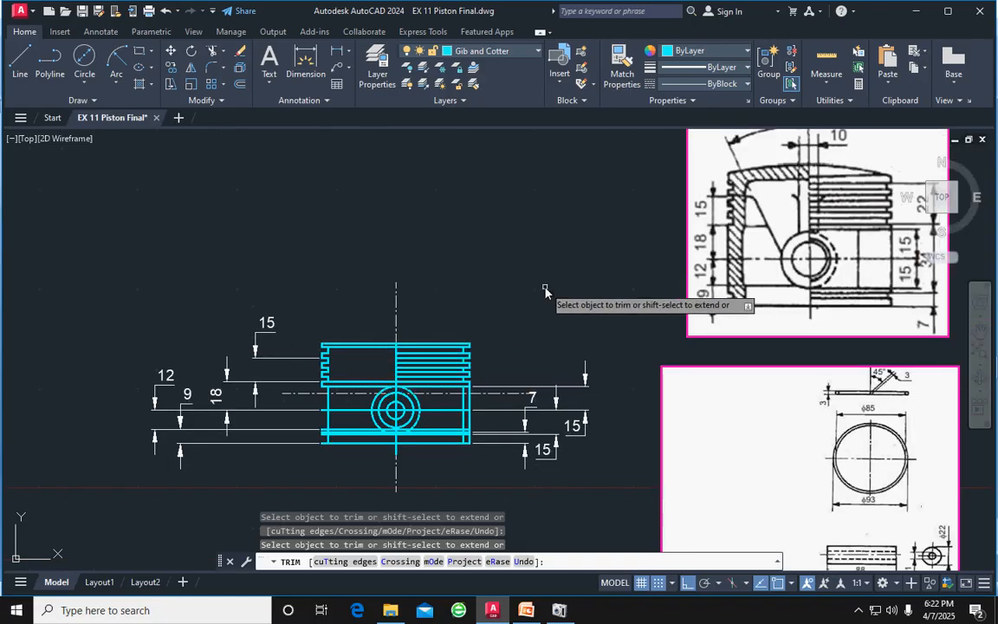
{"action": "key", "text": "Escape"}
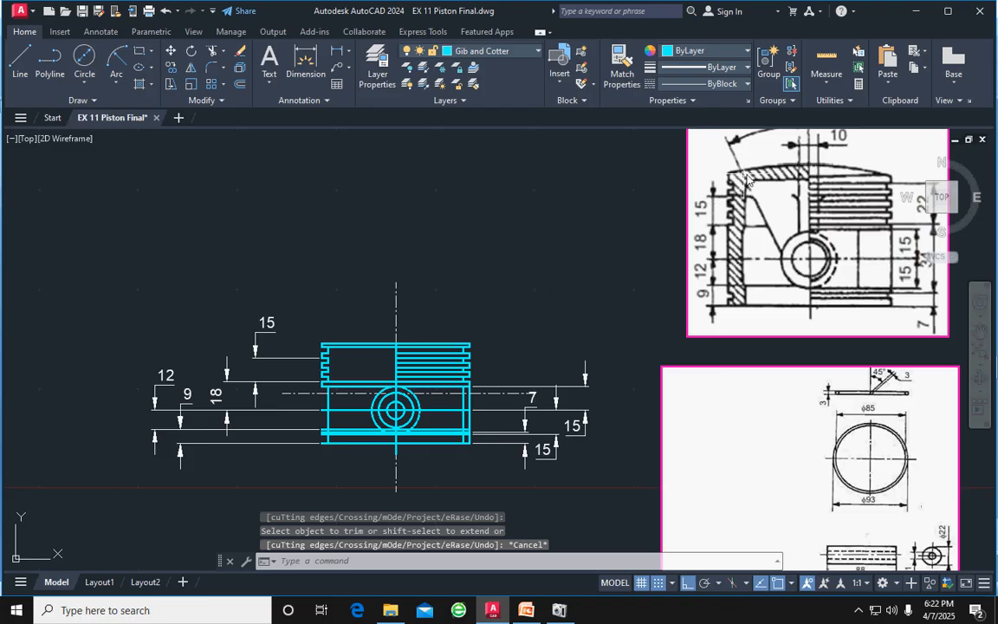
Draw a start-center-end arc between the piston's upper left and upper right corners, with its center on the vertical centerline above the top edge
{"action": "scroll", "coordinate": [398, 350], "scroll_direction": "up", "scroll_amount": 2}
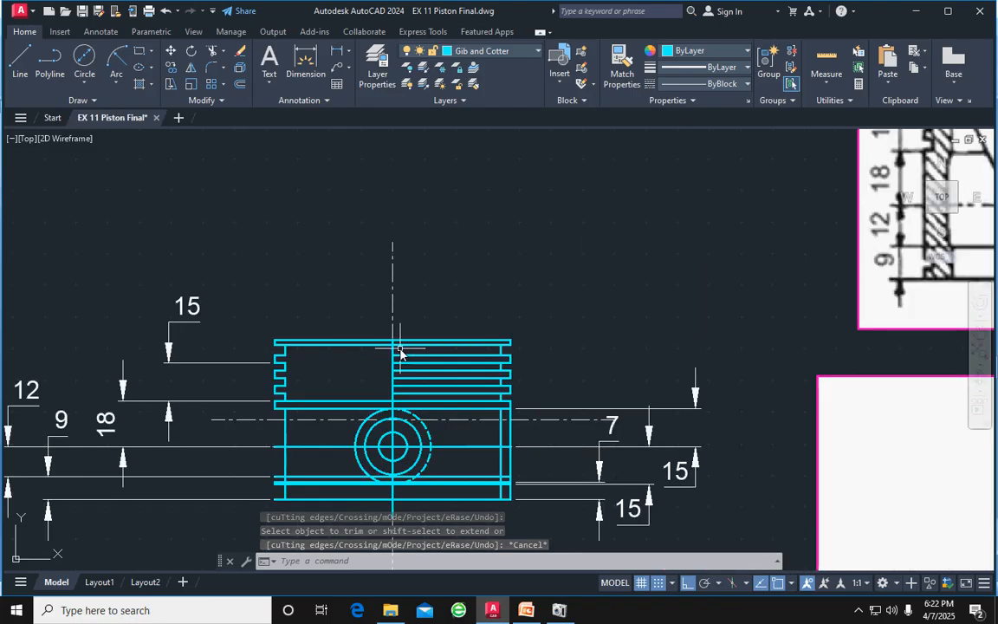
{"action": "left_click", "coordinate": [116, 85]}
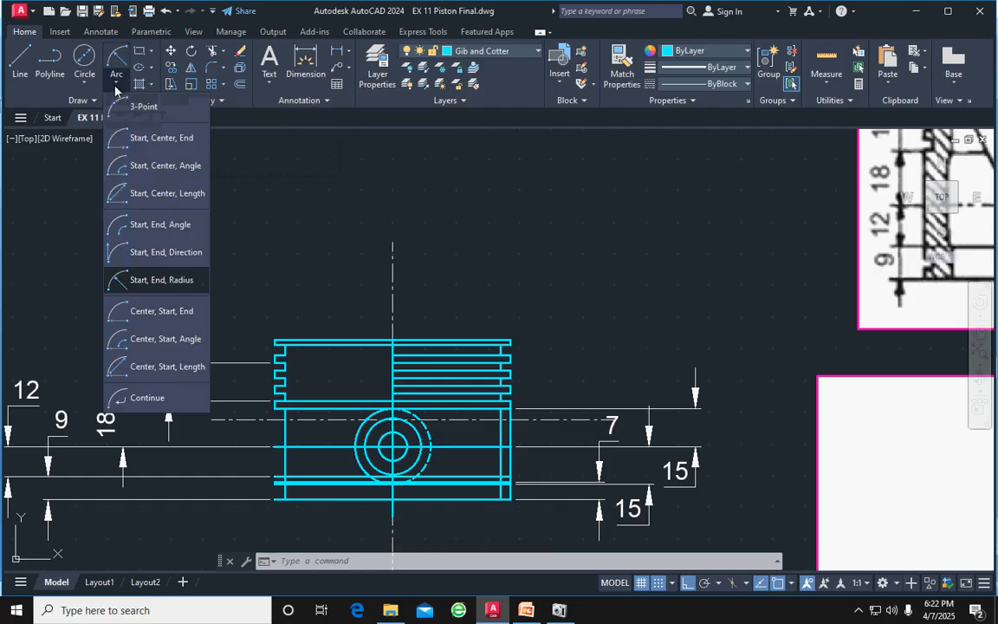
{"action": "left_click", "coordinate": [157, 141]}
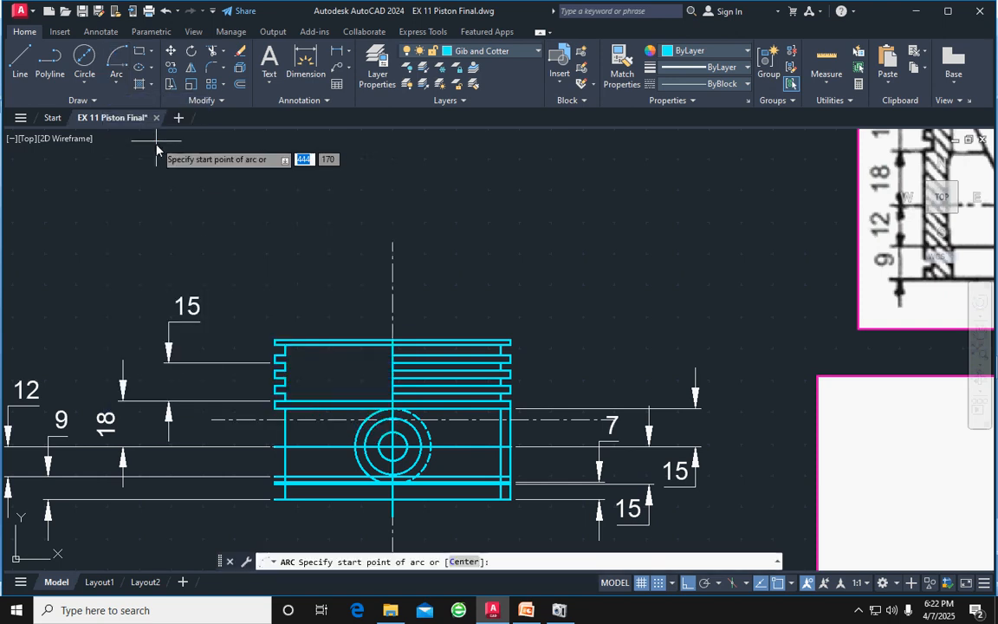
{"action": "left_click", "coordinate": [275, 341]}
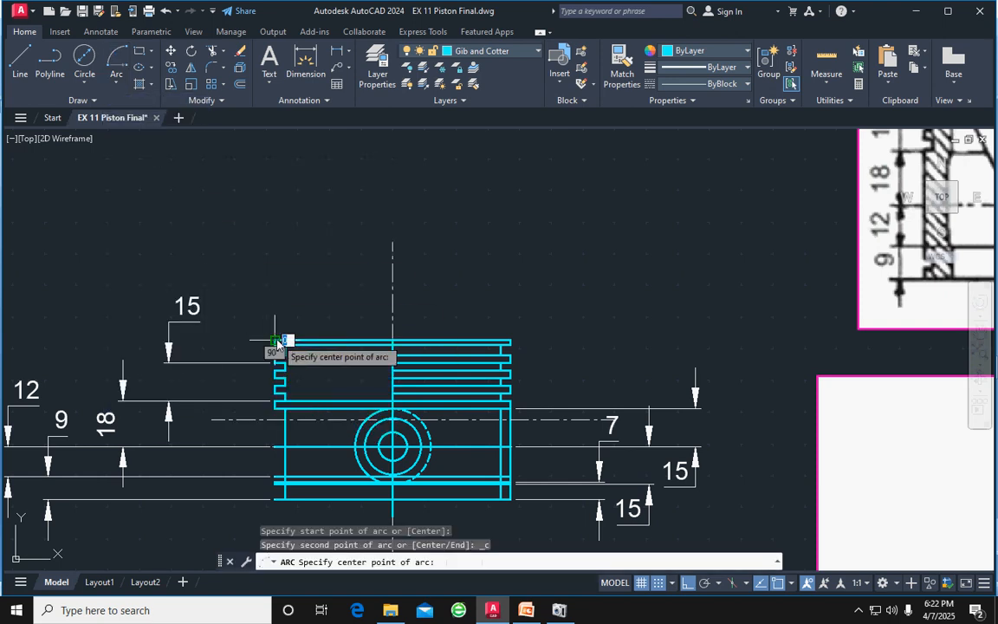
{"action": "left_click", "coordinate": [394, 322]}
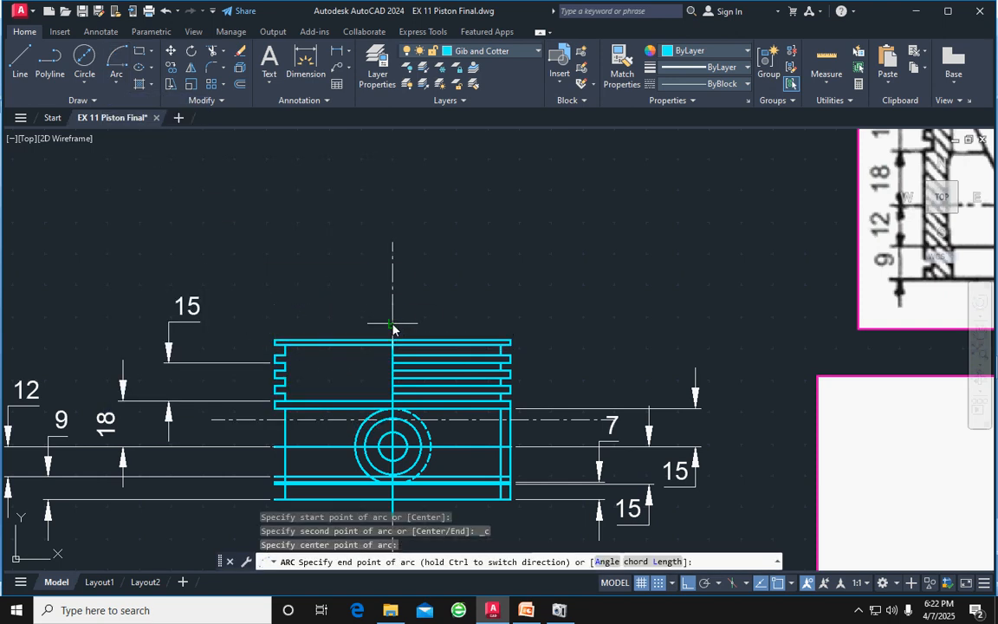
{"action": "left_click", "coordinate": [510, 346]}
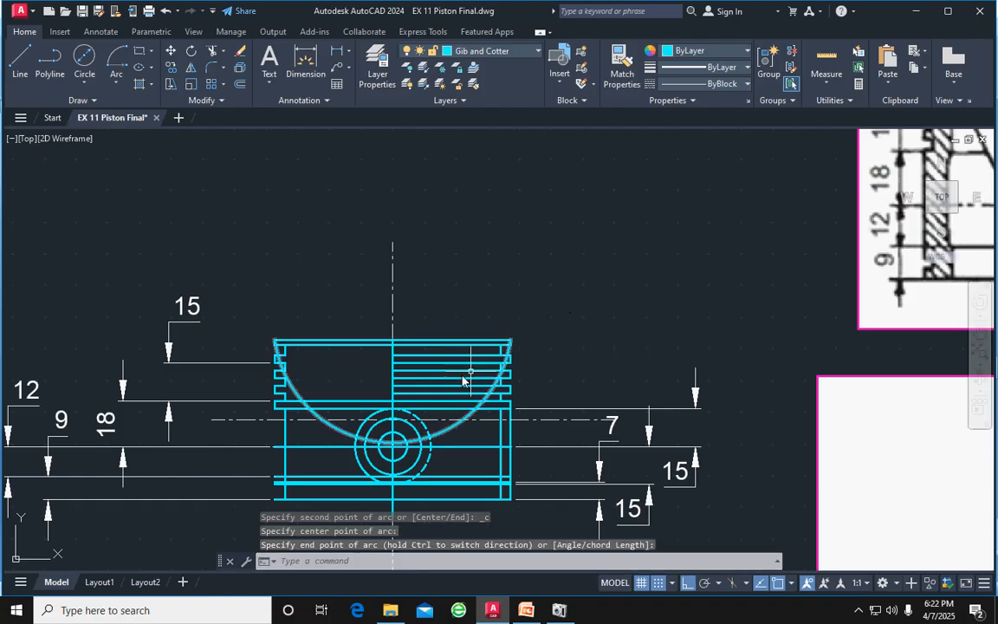
Stretch the arc's midpoint about 48 mm straight up to form a shallow crown over the piston top
{"action": "left_click", "coordinate": [443, 431]}
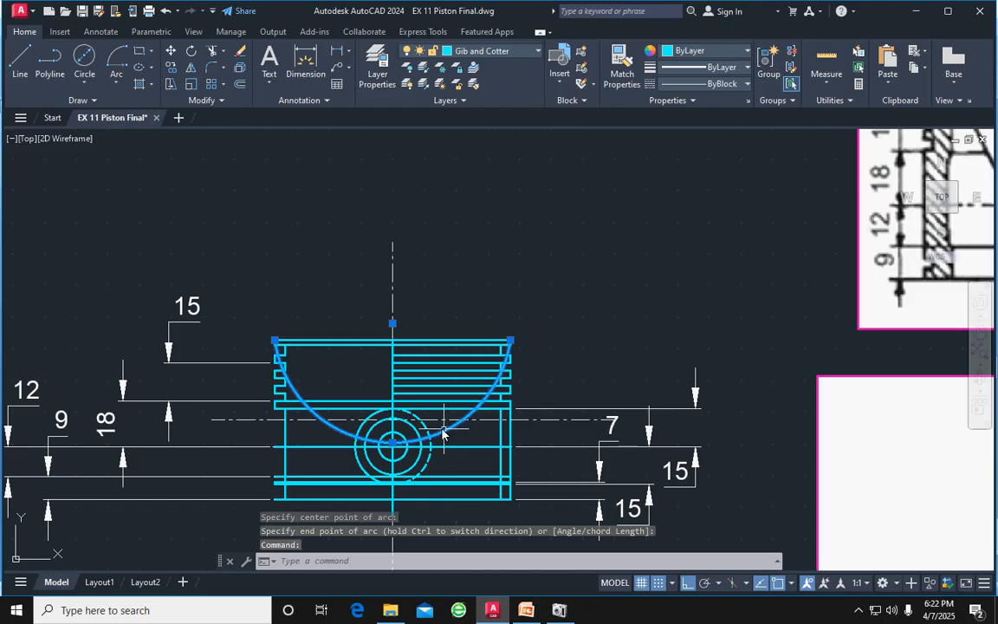
{"action": "left_click", "coordinate": [392, 444]}
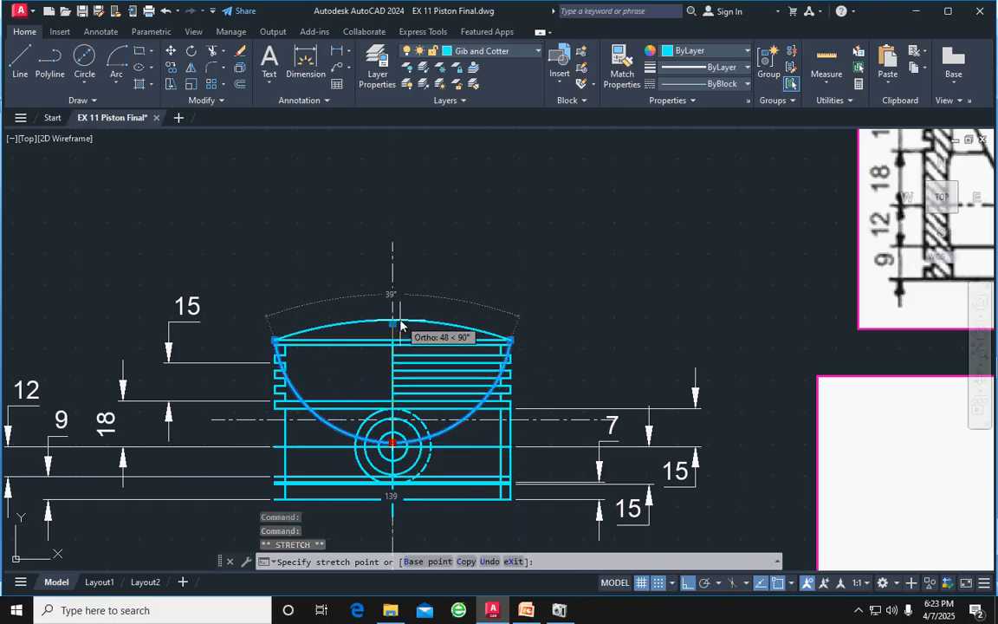
{"action": "left_click", "coordinate": [402, 325]}
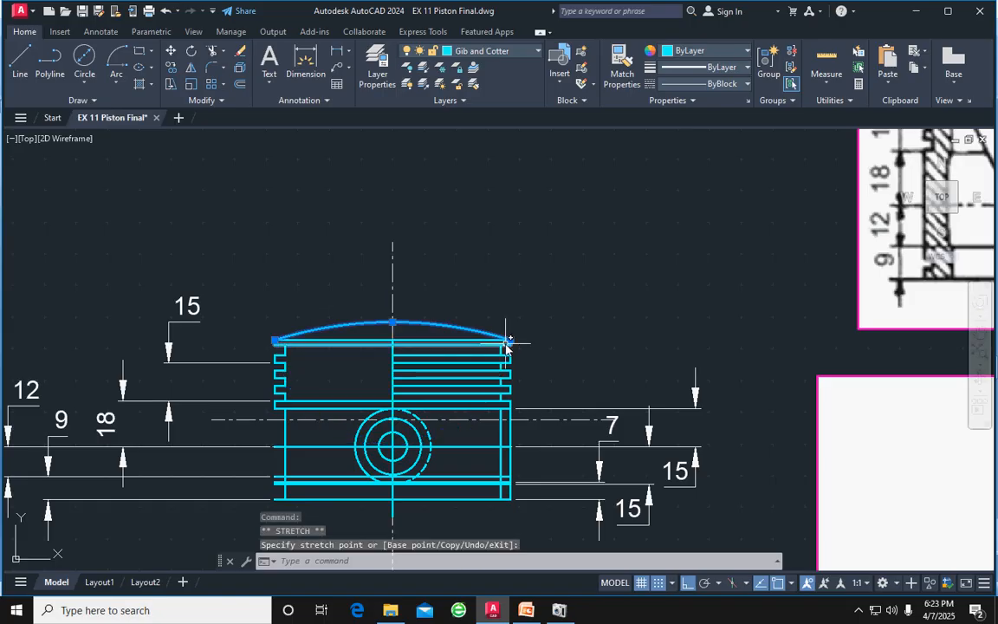
{"action": "key", "text": "Escape"}
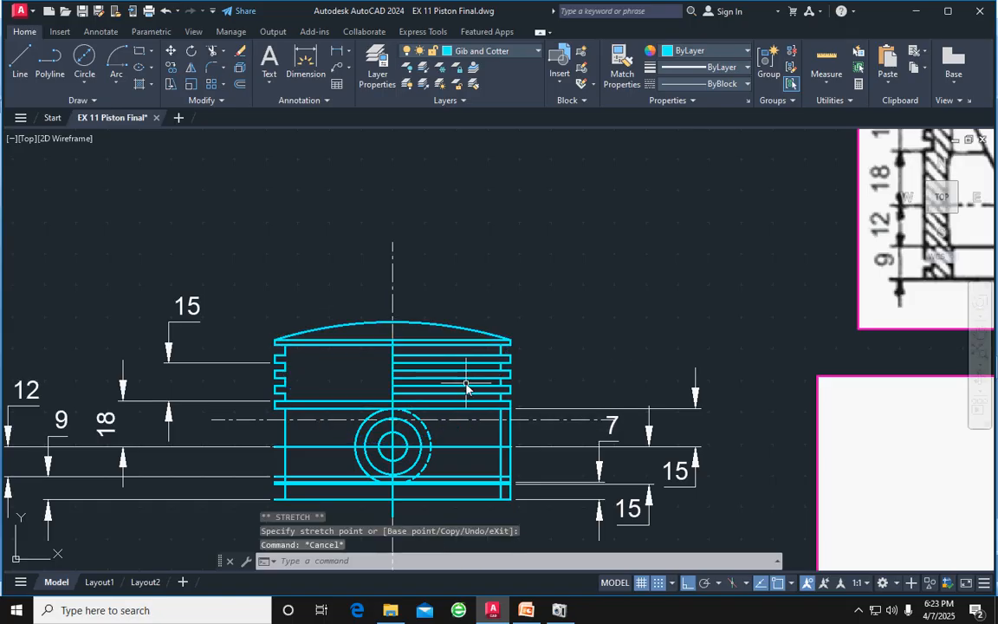
Compare the piston view with the reference drawing, examining the details around the centerline between the crown and the pin boss
{"action": "scroll", "coordinate": [549, 318], "scroll_direction": "up", "scroll_amount": 1}
{"action": "scroll", "coordinate": [443, 334], "scroll_direction": "down", "scroll_amount": 5}
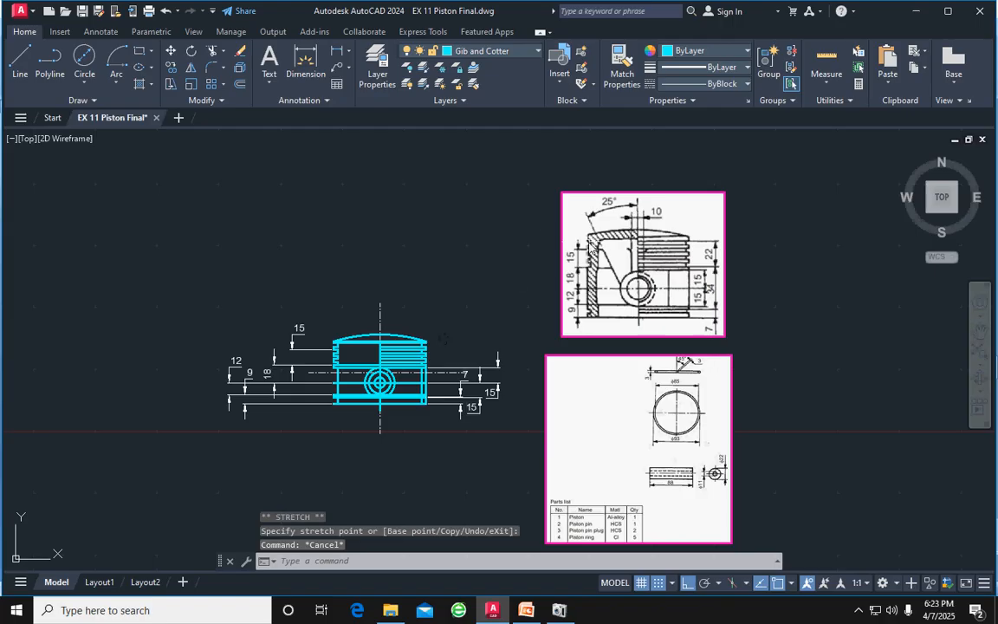
{"action": "scroll", "coordinate": [346, 362], "scroll_direction": "up", "scroll_amount": 4}
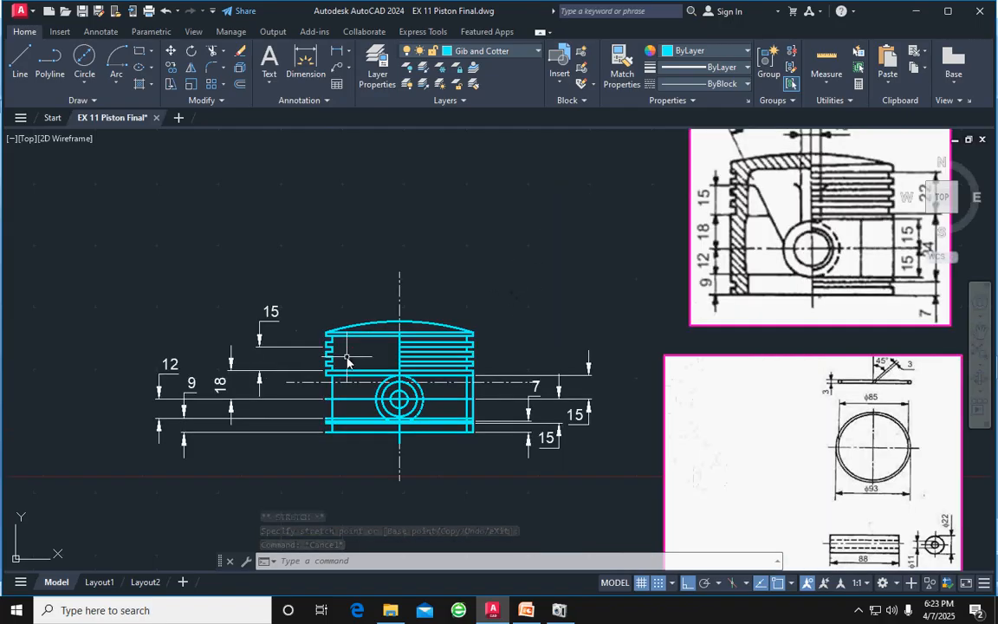
{"action": "scroll", "coordinate": [355, 368], "scroll_direction": "up", "scroll_amount": 2}
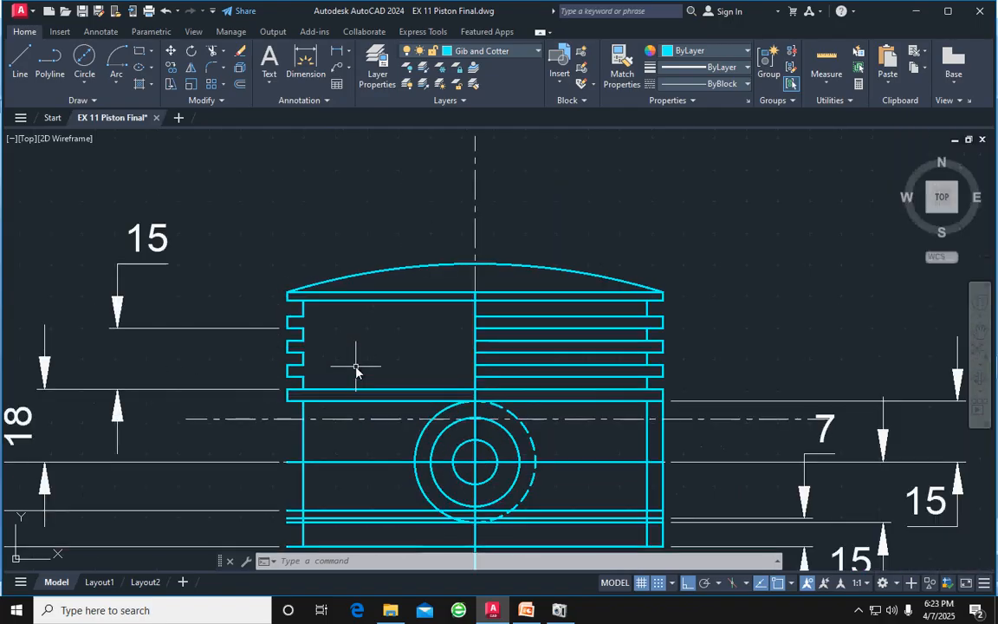
{"action": "scroll", "coordinate": [356, 361], "scroll_direction": "down", "scroll_amount": 2}
{"action": "scroll", "coordinate": [534, 303], "scroll_direction": "down", "scroll_amount": 4}
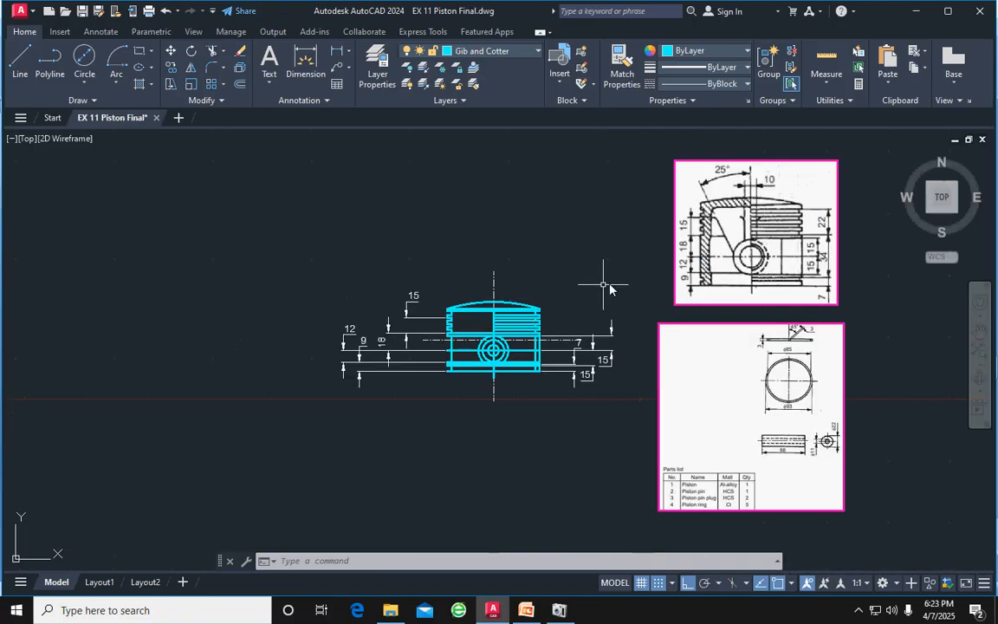
{"action": "scroll", "coordinate": [500, 307], "scroll_direction": "up", "scroll_amount": 4}
{"action": "middle_click_drag", "start_coordinate": [500, 307], "coordinate": [251, 352]}
{"action": "middle_click_drag", "start_coordinate": [405, 343], "coordinate": [413, 303]}
{"action": "scroll", "coordinate": [414, 294], "scroll_direction": "down", "scroll_amount": 3}
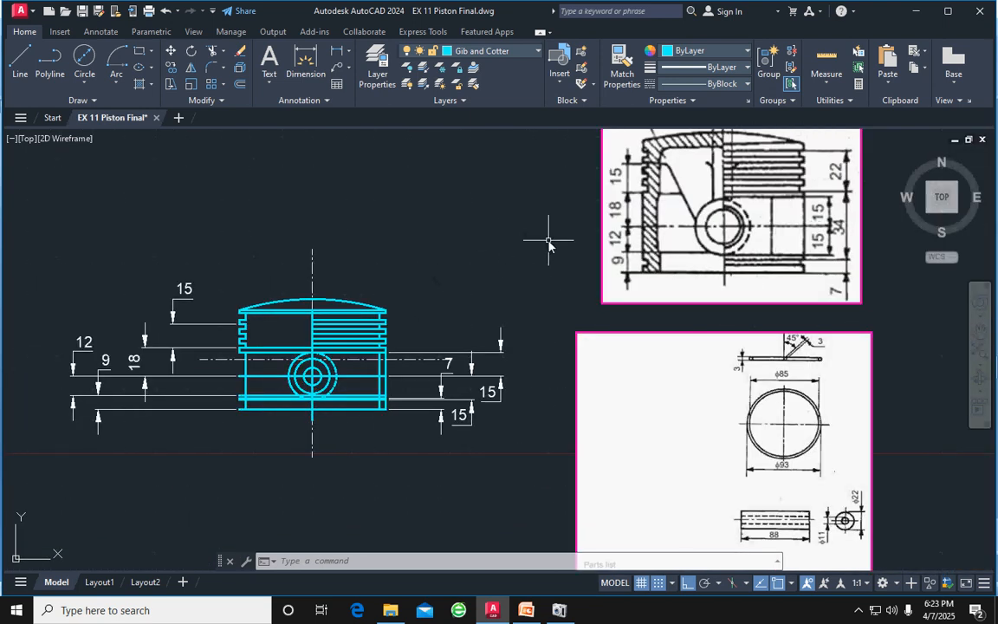
{"action": "middle_click_drag", "start_coordinate": [548, 246], "coordinate": [477, 283]}
{"action": "middle_click_drag", "start_coordinate": [679, 214], "coordinate": [671, 231]}
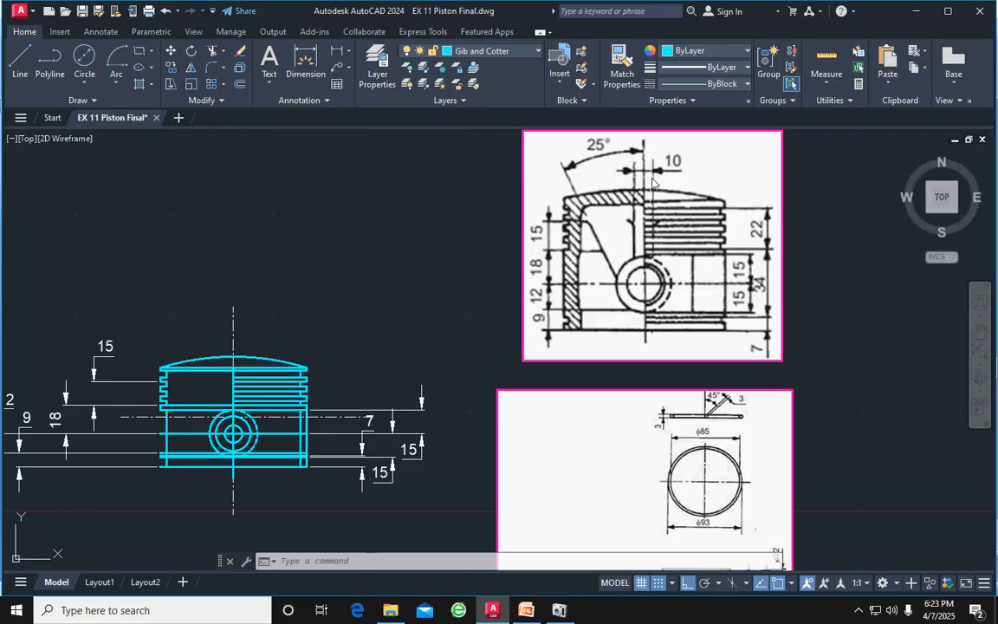
{"action": "middle_click_drag", "start_coordinate": [319, 277], "coordinate": [422, 234]}
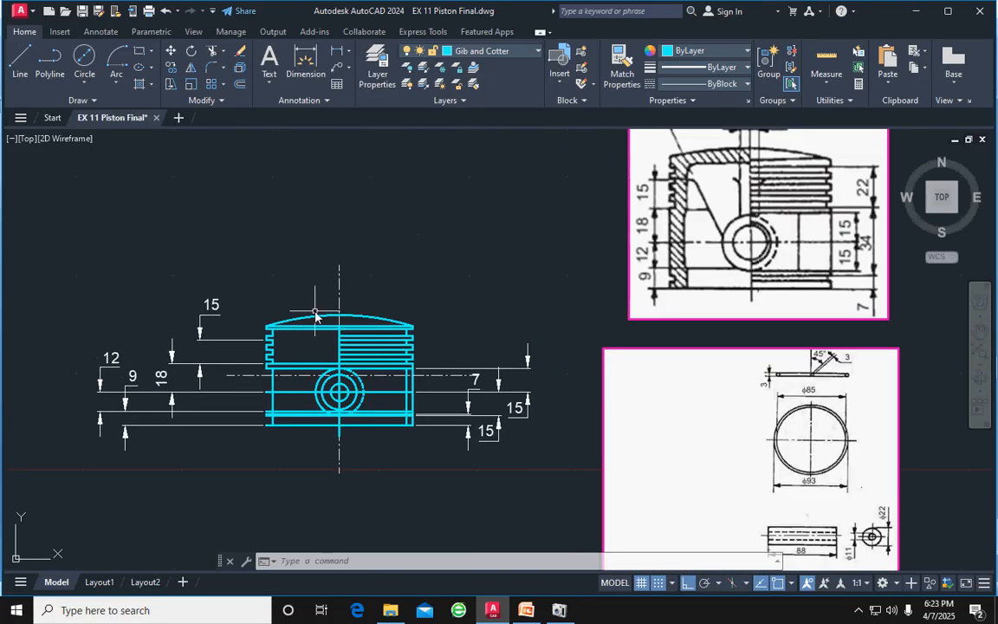
Draw a vertical line on the centerline from the top of the outer pin boss circle to the peak of the crown arc
{"action": "left_click", "coordinate": [21, 61]}
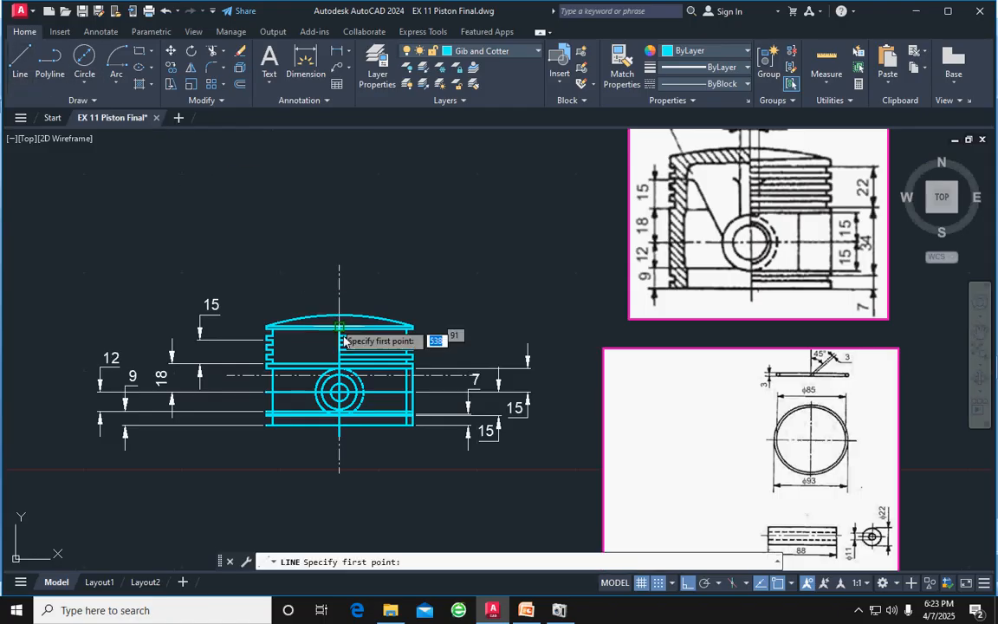
{"action": "scroll", "coordinate": [355, 345], "scroll_direction": "up", "scroll_amount": 2}
{"action": "scroll", "coordinate": [332, 391], "scroll_direction": "down", "scroll_amount": 2}
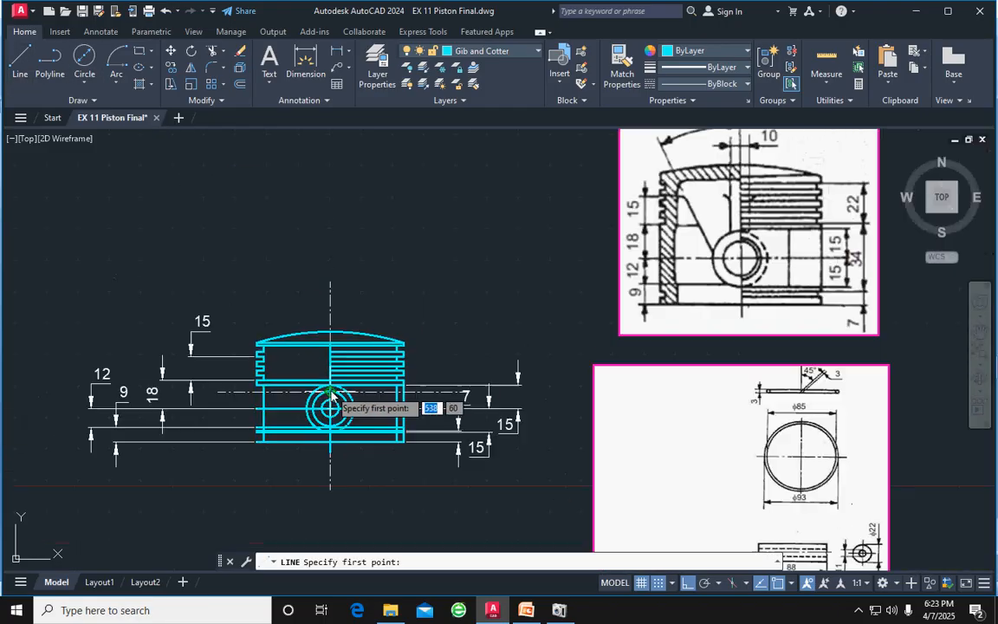
{"action": "scroll", "coordinate": [331, 395], "scroll_direction": "up", "scroll_amount": 4}
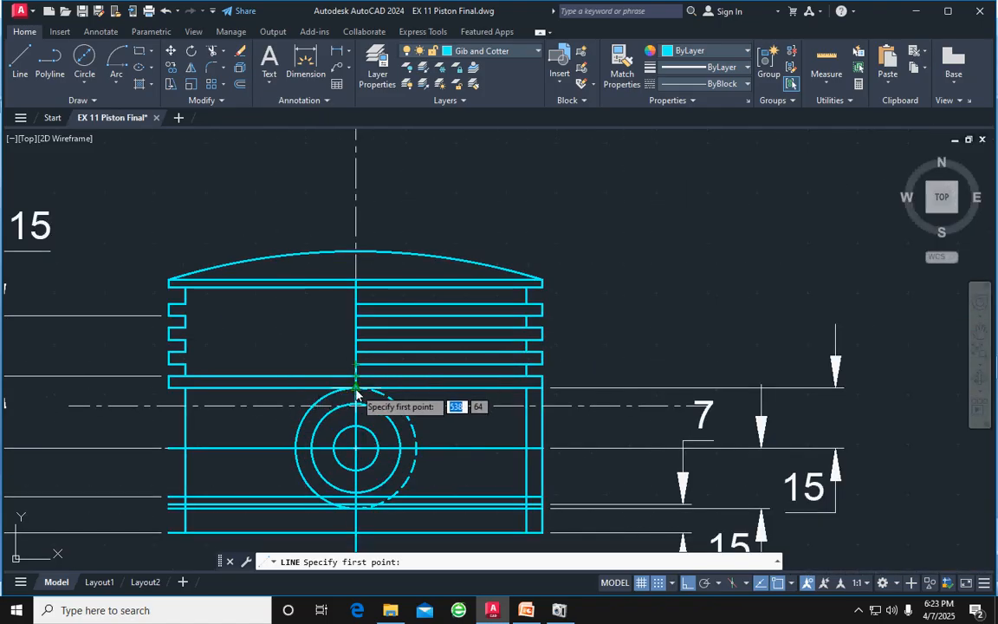
{"action": "left_click", "coordinate": [355, 390]}
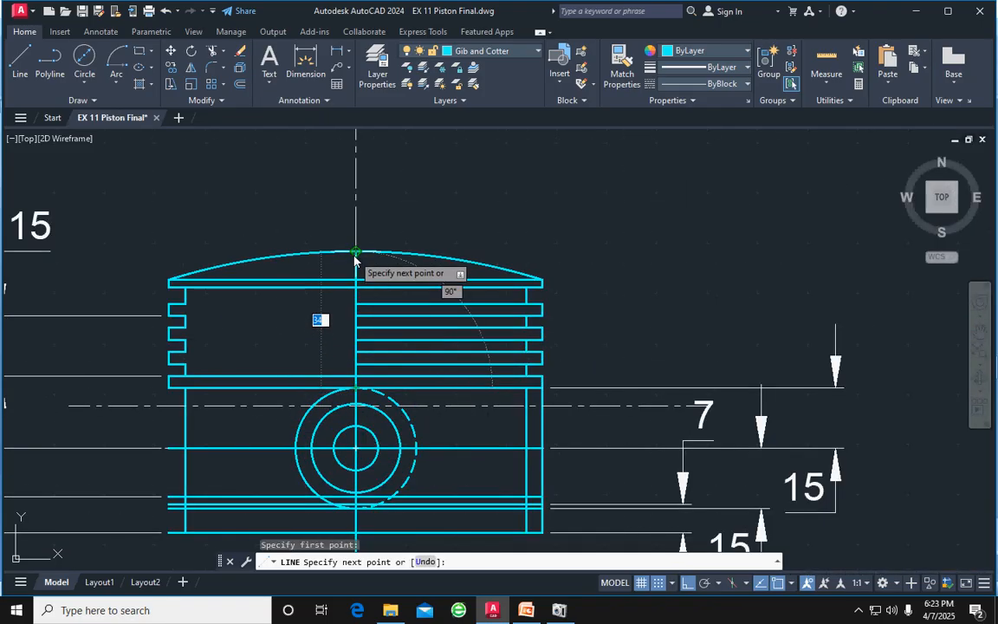
{"action": "left_click", "coordinate": [355, 258]}
{"action": "key", "text": "Return"}
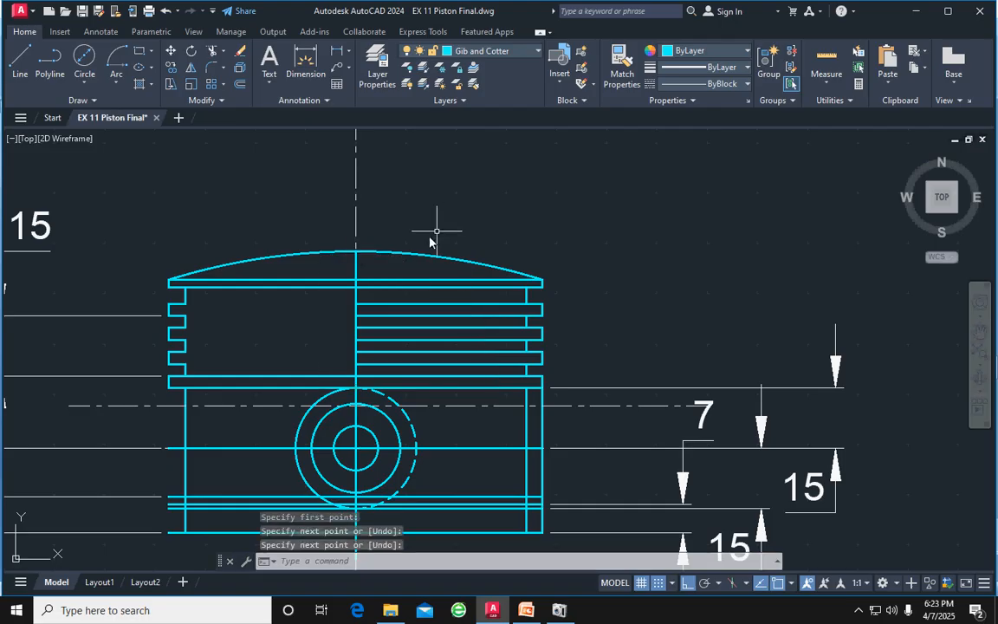
Offset the vertical line between the boss and the crown by 5 mm to both the right and left sides
{"action": "left_click", "coordinate": [355, 264]}
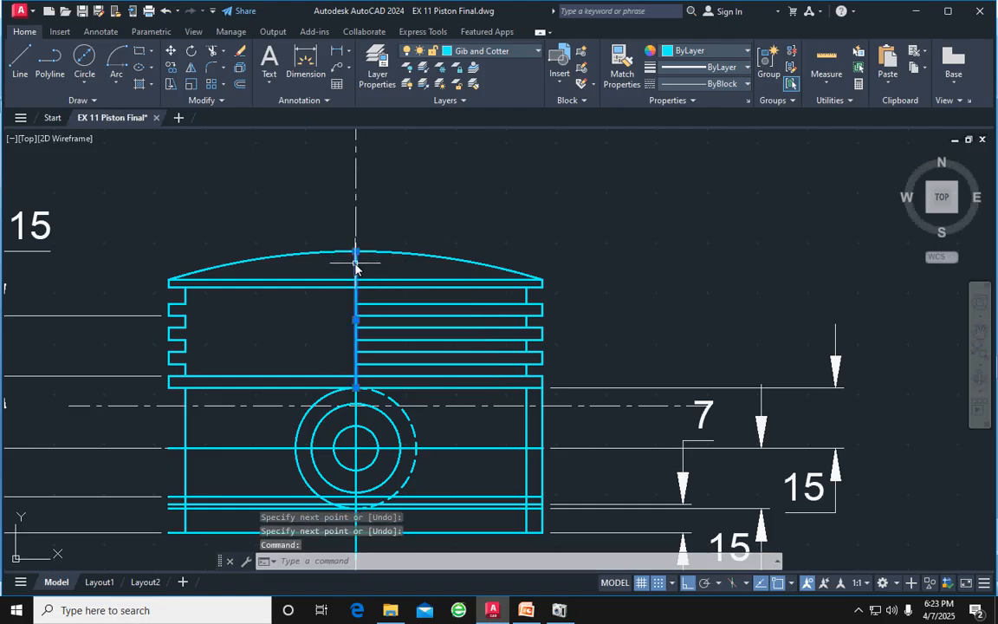
{"action": "left_click", "coordinate": [239, 84]}
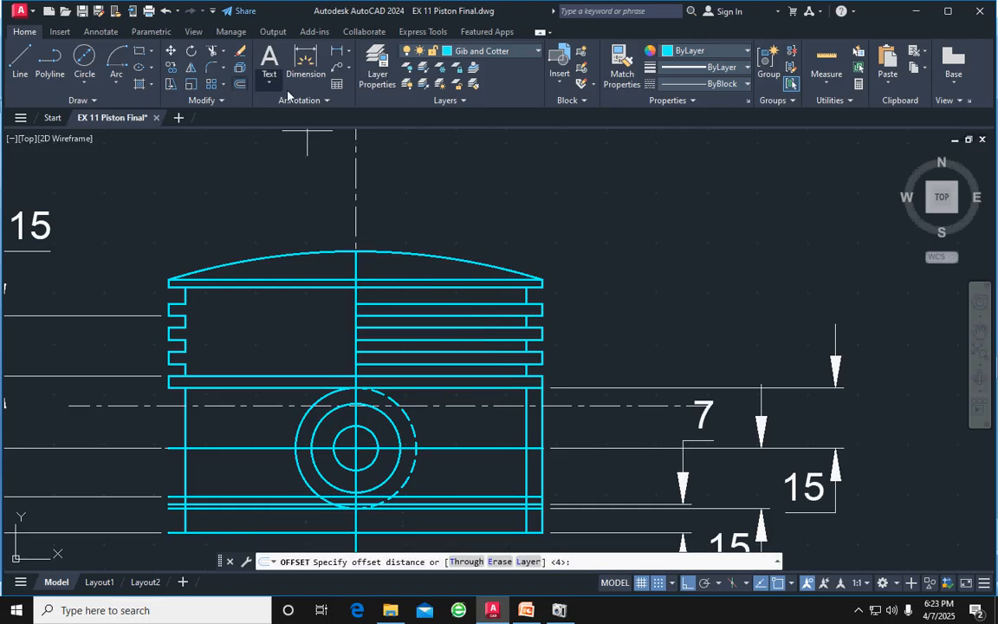
{"action": "type", "text": "5"}
{"action": "key", "text": "Return"}
{"action": "left_click", "coordinate": [511, 196]}
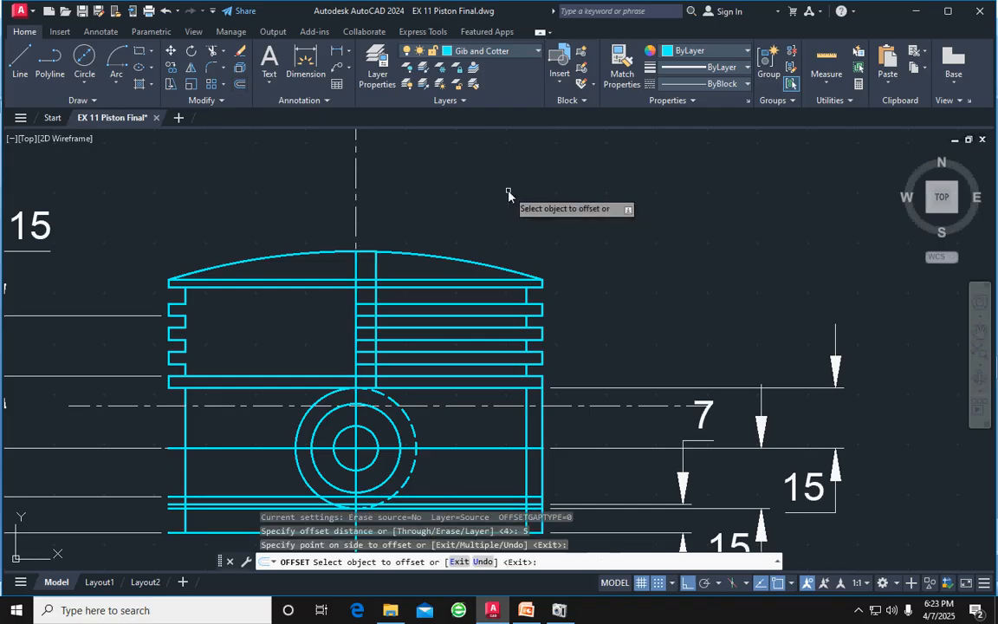
{"action": "left_click", "coordinate": [357, 269]}
{"action": "left_click", "coordinate": [335, 262]}
{"action": "key", "text": "Escape"}
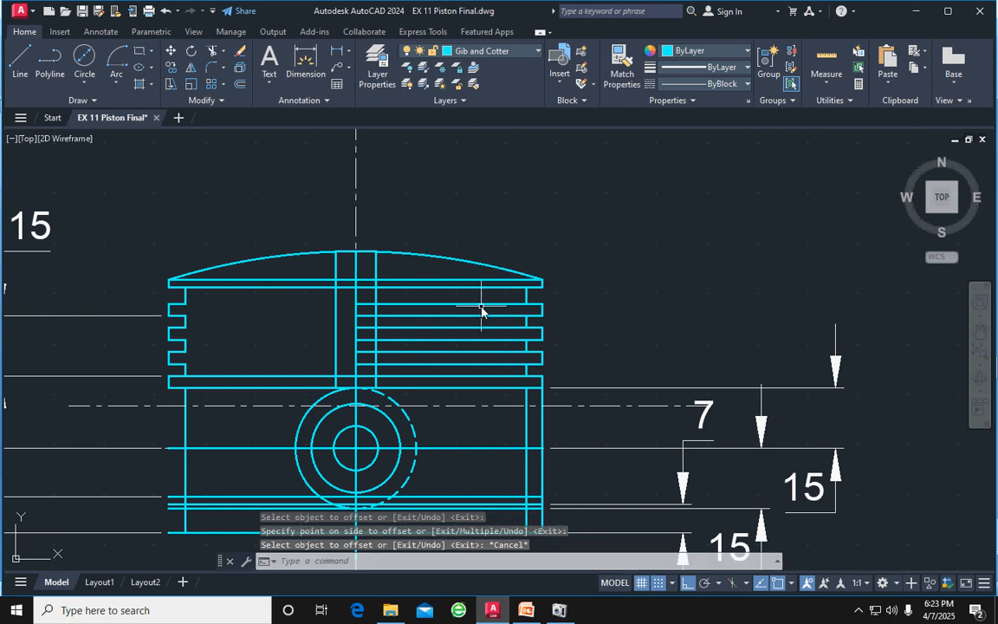
Examine the rib lines above the pin boss in the reference drawing and compare them with the piston view
{"action": "scroll", "coordinate": [483, 312], "scroll_direction": "down", "scroll_amount": 2}
{"action": "scroll", "coordinate": [566, 258], "scroll_direction": "down", "scroll_amount": 3}
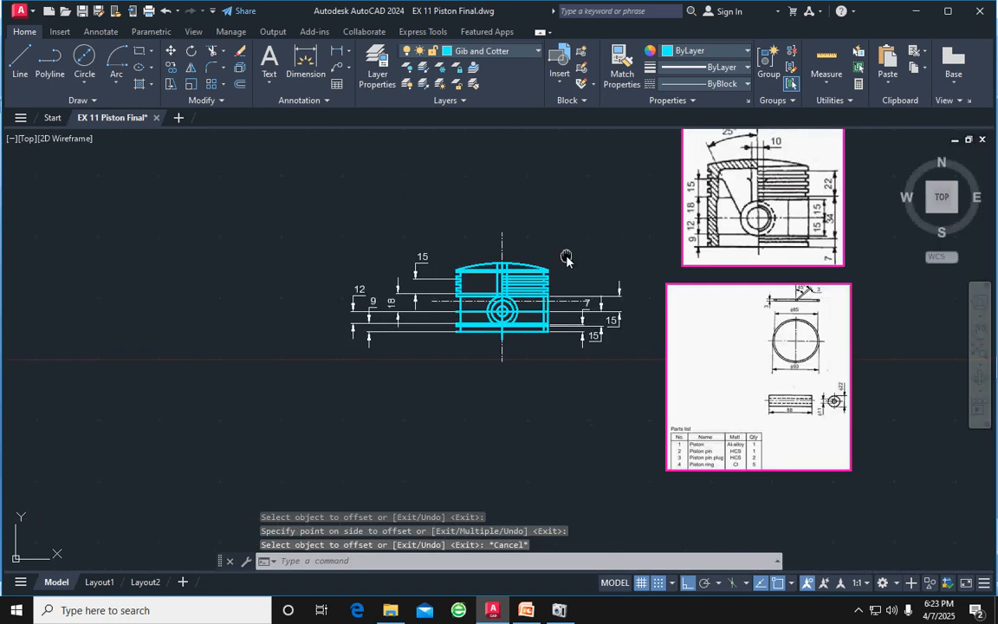
{"action": "scroll", "coordinate": [612, 278], "scroll_direction": "up", "scroll_amount": 1}
{"action": "scroll", "coordinate": [687, 230], "scroll_direction": "up", "scroll_amount": 2}
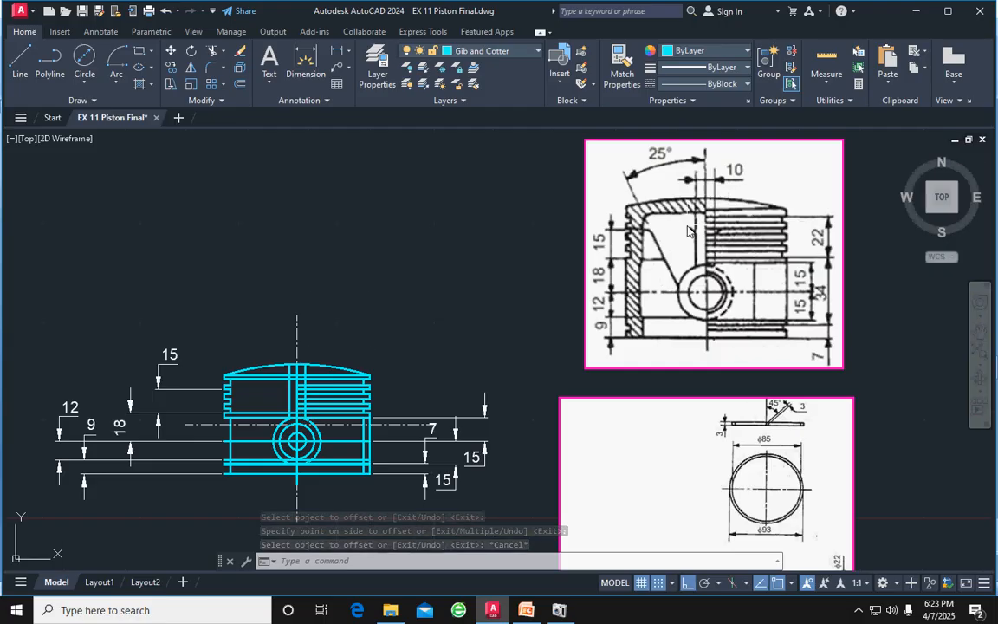
{"action": "scroll", "coordinate": [687, 230], "scroll_direction": "up", "scroll_amount": 2}
{"action": "scroll", "coordinate": [687, 230], "scroll_direction": "down", "scroll_amount": 1}
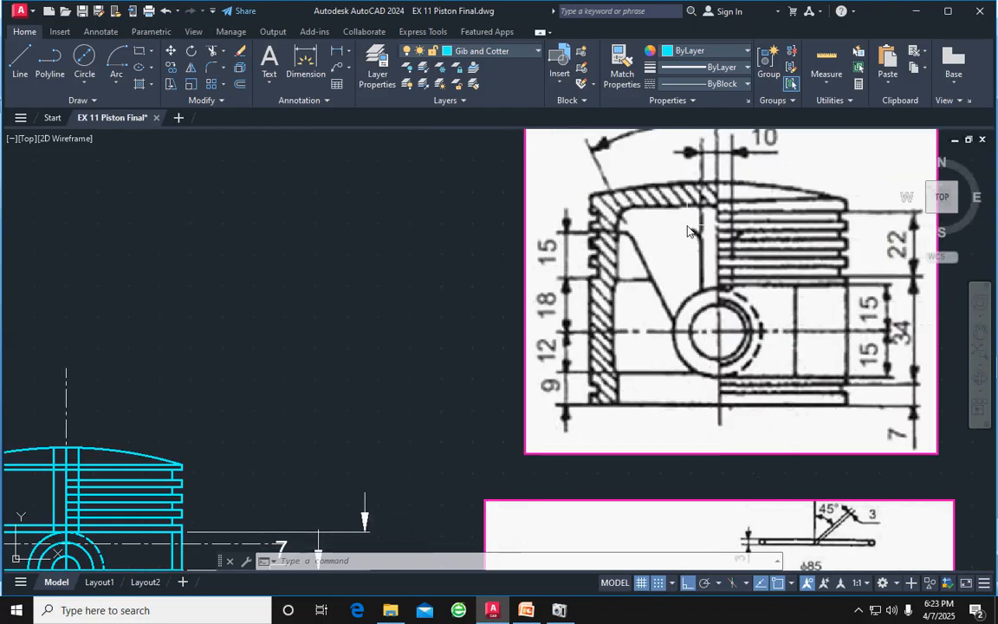
{"action": "scroll", "coordinate": [547, 289], "scroll_direction": "down", "scroll_amount": 2}
{"action": "middle_click_drag", "start_coordinate": [457, 327], "coordinate": [557, 268]}
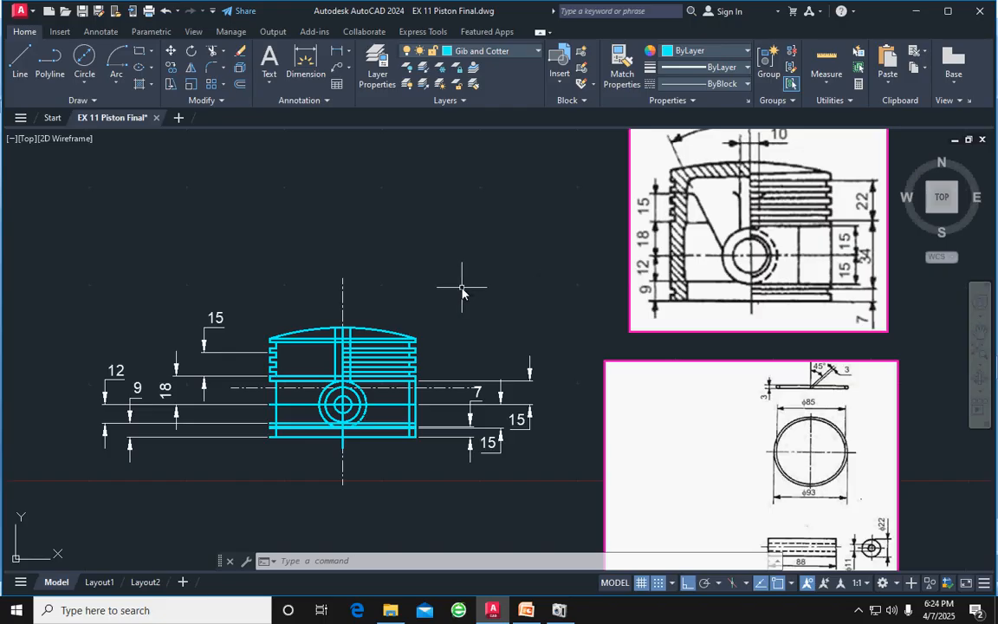
Change the linetype of the vertical rib line right of the centerline to dashed
{"action": "scroll", "coordinate": [347, 333], "scroll_direction": "up", "scroll_amount": 2}
{"action": "left_click", "coordinate": [353, 336]}
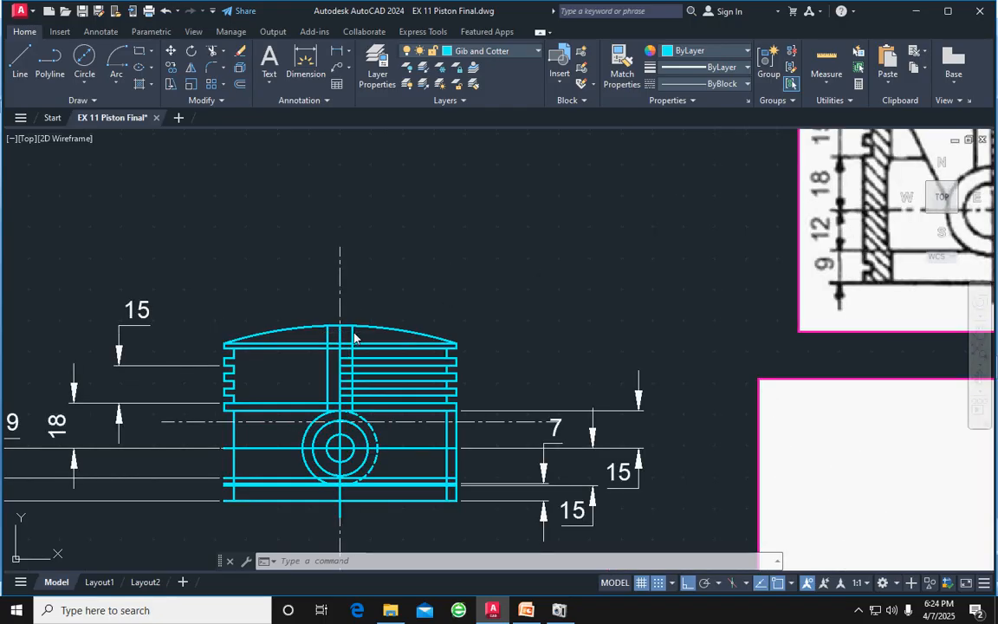
{"action": "left_click", "coordinate": [712, 84]}
{"action": "left_click", "coordinate": [692, 158]}
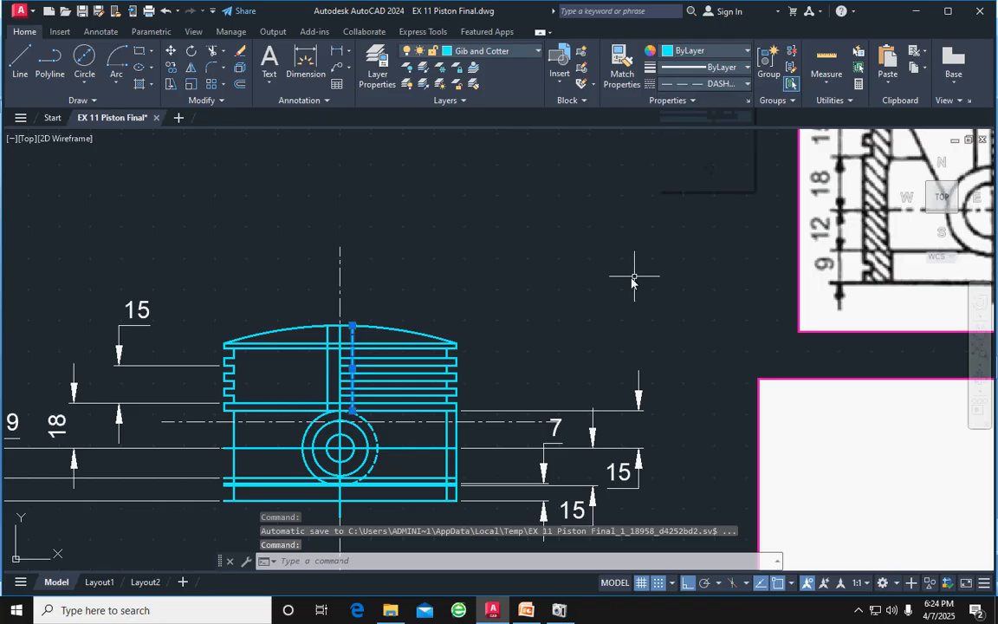
{"action": "key", "text": "Escape"}
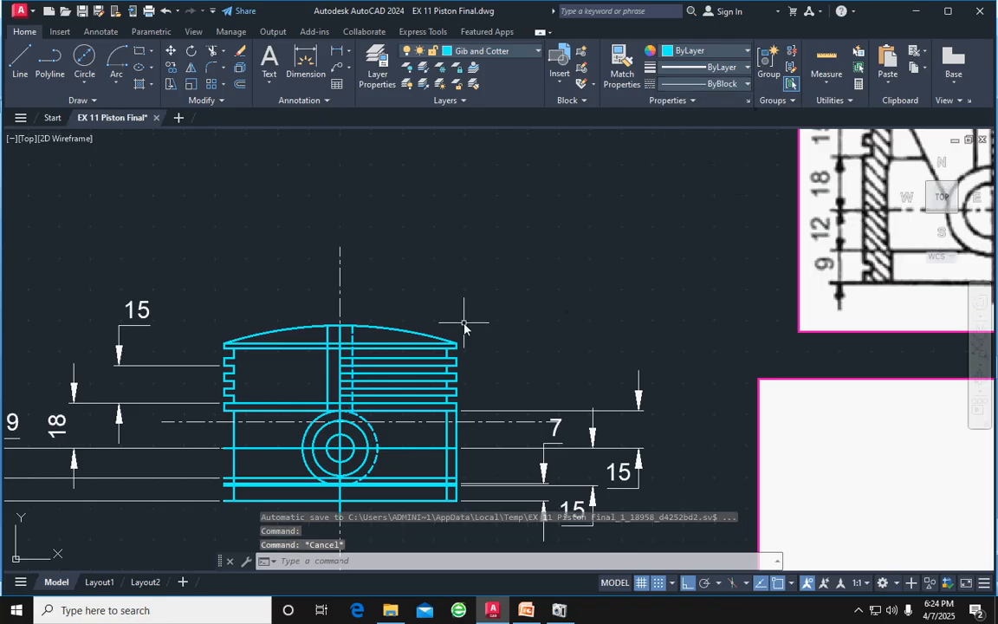
{"action": "middle_click_drag", "start_coordinate": [535, 288], "coordinate": [514, 294]}
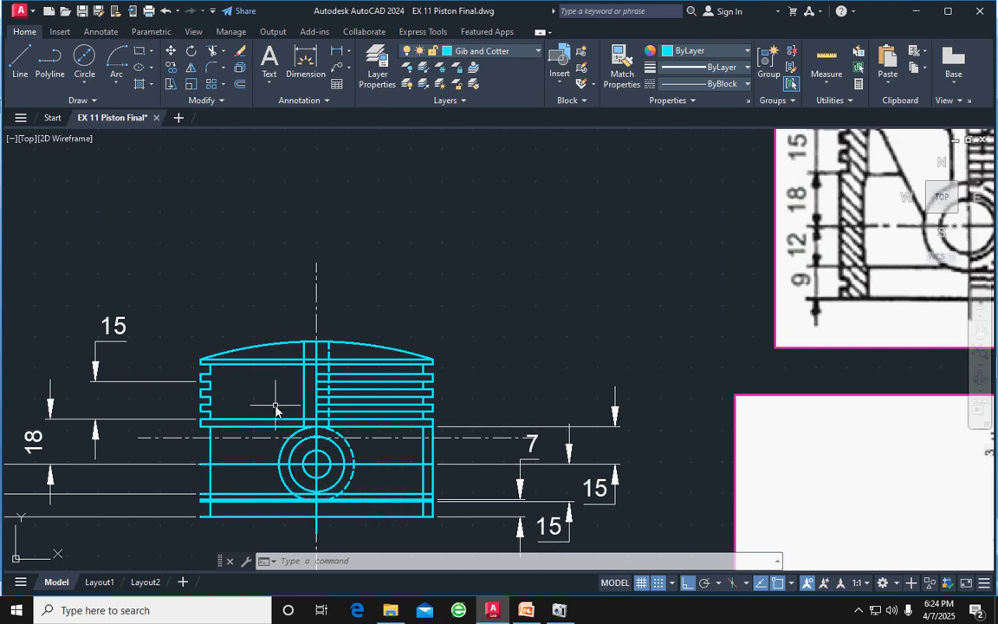
Draw a slanted line from the outer boss circle's upper left to beyond the piston's left wall, with 45° polar increments and ortho off
{"action": "left_click", "coordinate": [24, 61]}
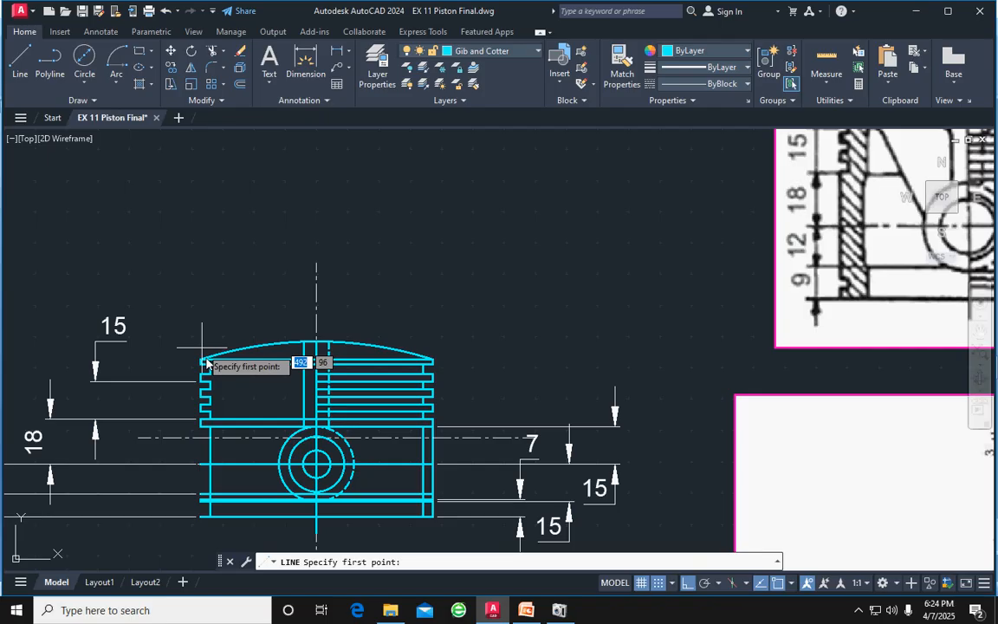
{"action": "left_click", "coordinate": [280, 452]}
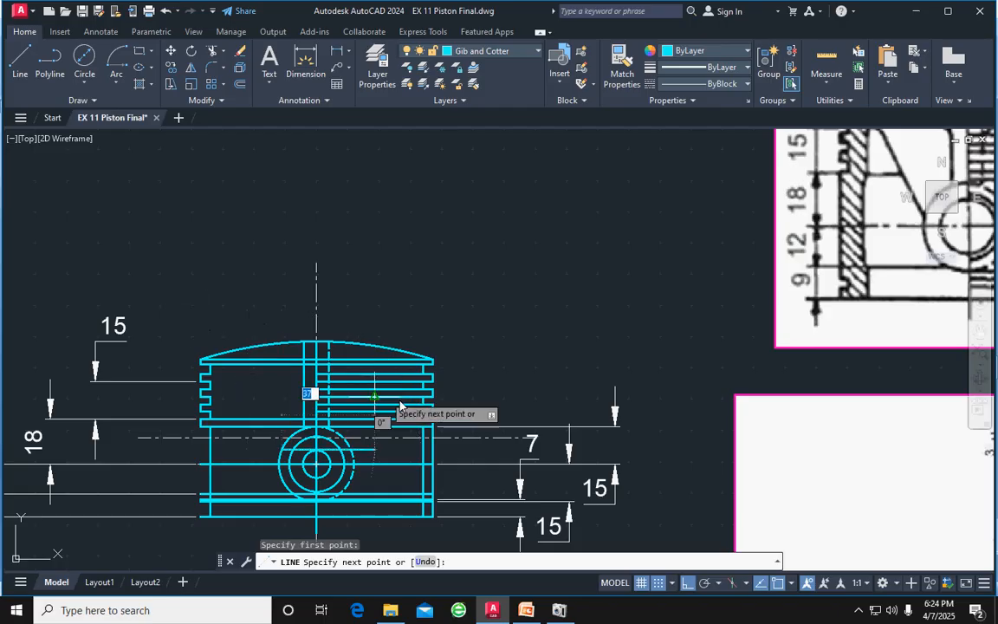
{"action": "left_click", "coordinate": [718, 583]}
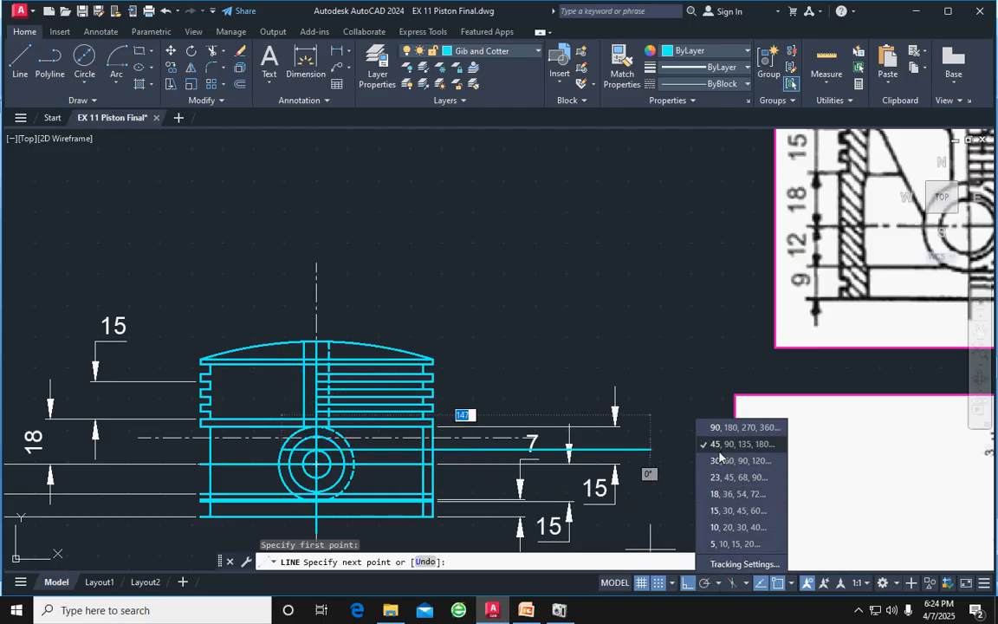
{"action": "left_click", "coordinate": [721, 448]}
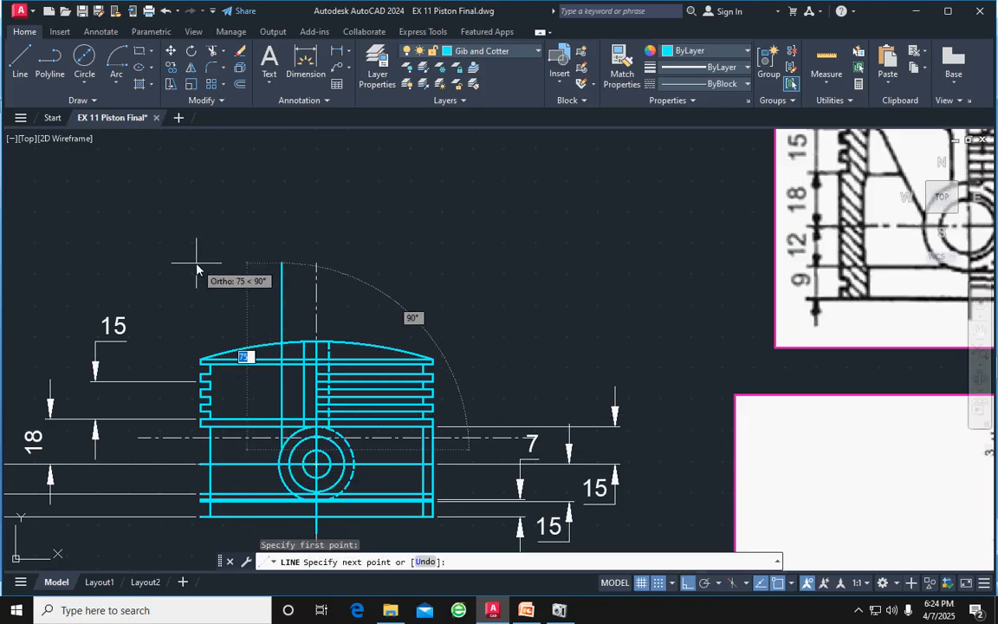
{"action": "key", "text": "F8"}
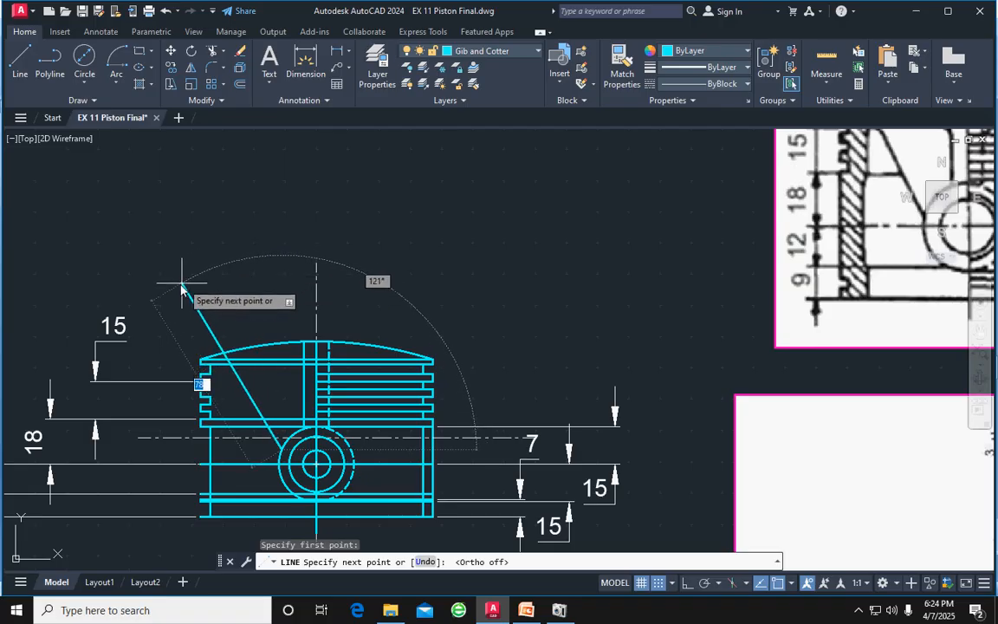
{"action": "left_click", "coordinate": [151, 323]}
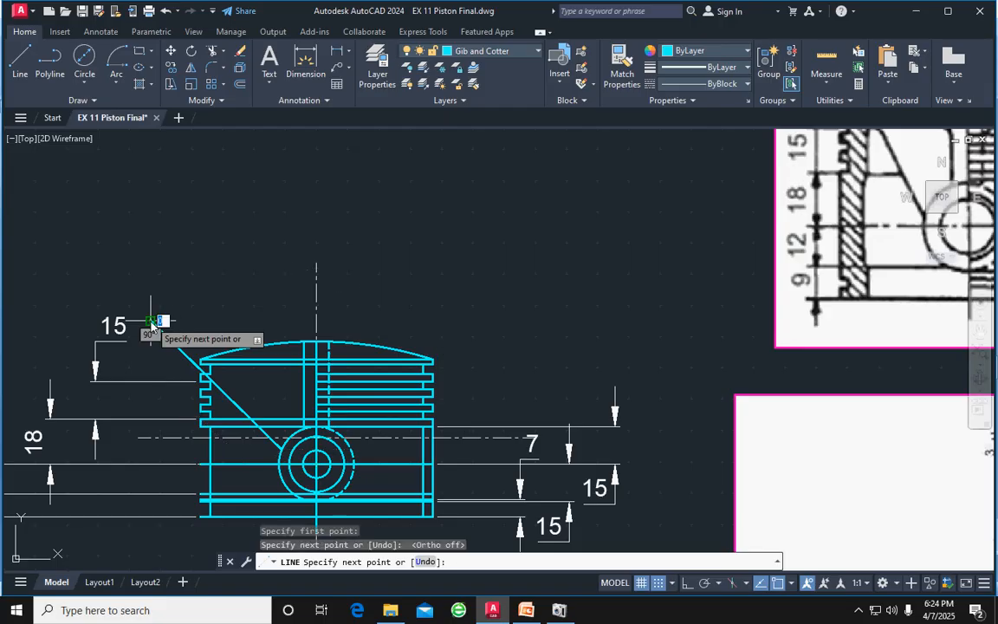
{"action": "key", "text": "Return"}
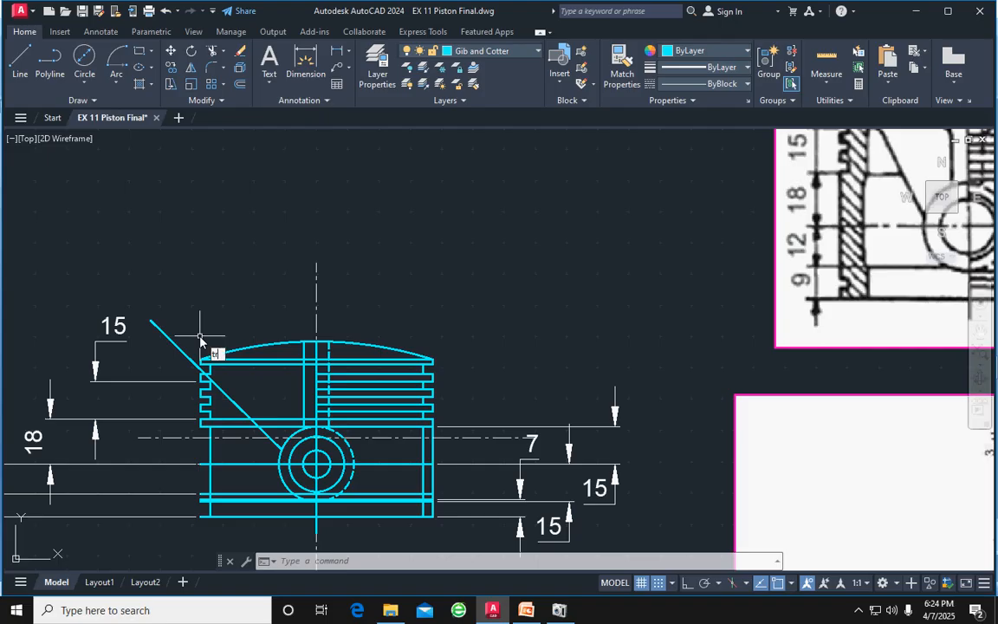
Trim the slanted line back to the upper edge of the lowest ring land
{"action": "type", "text": "tr"}
{"action": "key", "text": "Return"}
{"action": "left_click", "coordinate": [167, 337]}
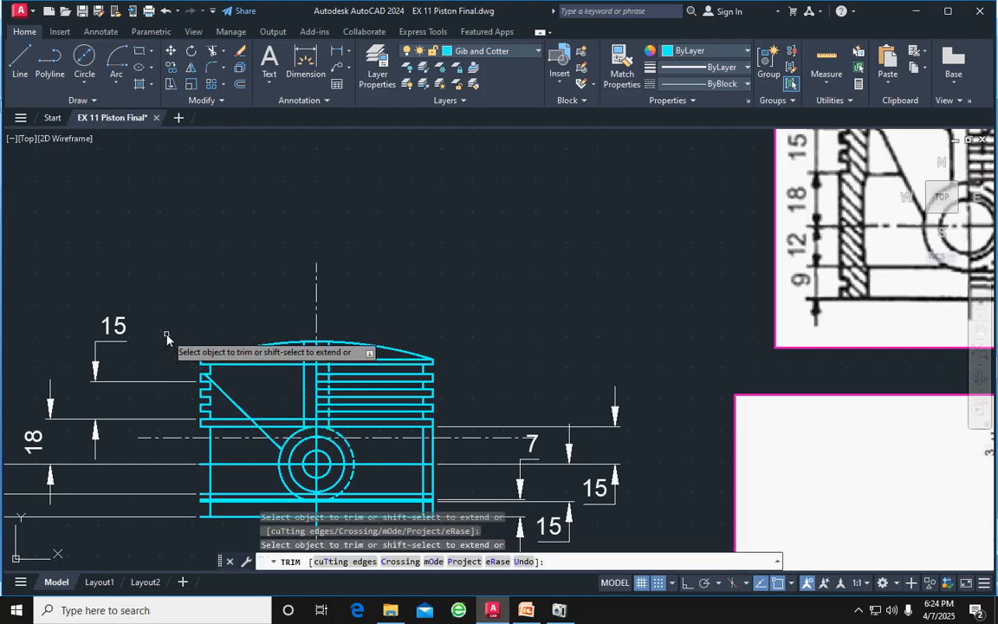
{"action": "left_click", "coordinate": [234, 403]}
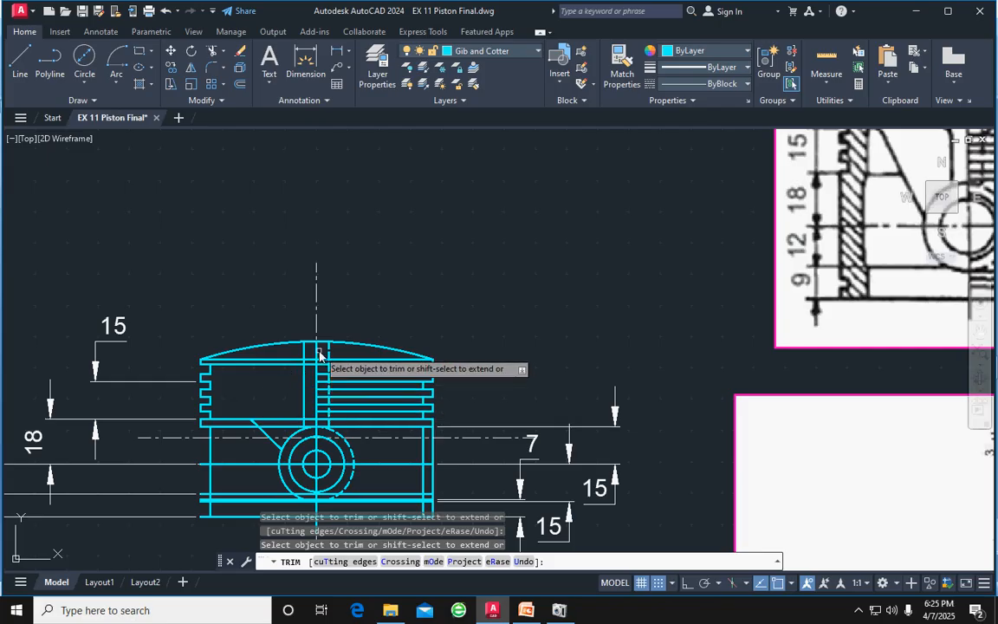
{"action": "key", "text": "Escape"}
Stretch the inner end of the left-hand groove edge at the 15 mm dimension's upper level horizontally into the piston's interior
{"action": "scroll", "coordinate": [318, 354], "scroll_direction": "down", "scroll_amount": 2}
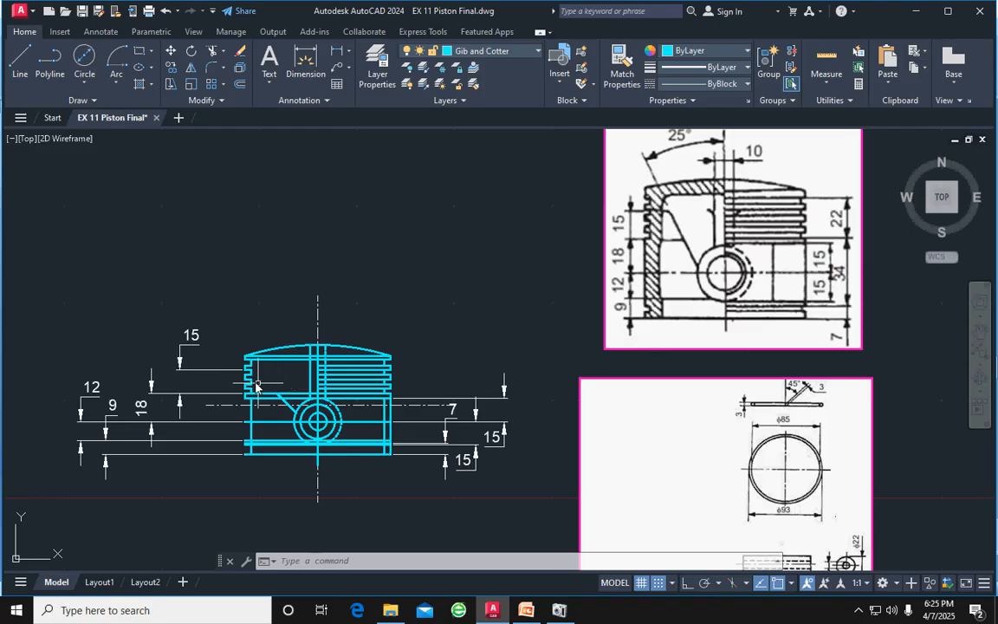
{"action": "scroll", "coordinate": [256, 387], "scroll_direction": "up", "scroll_amount": 4}
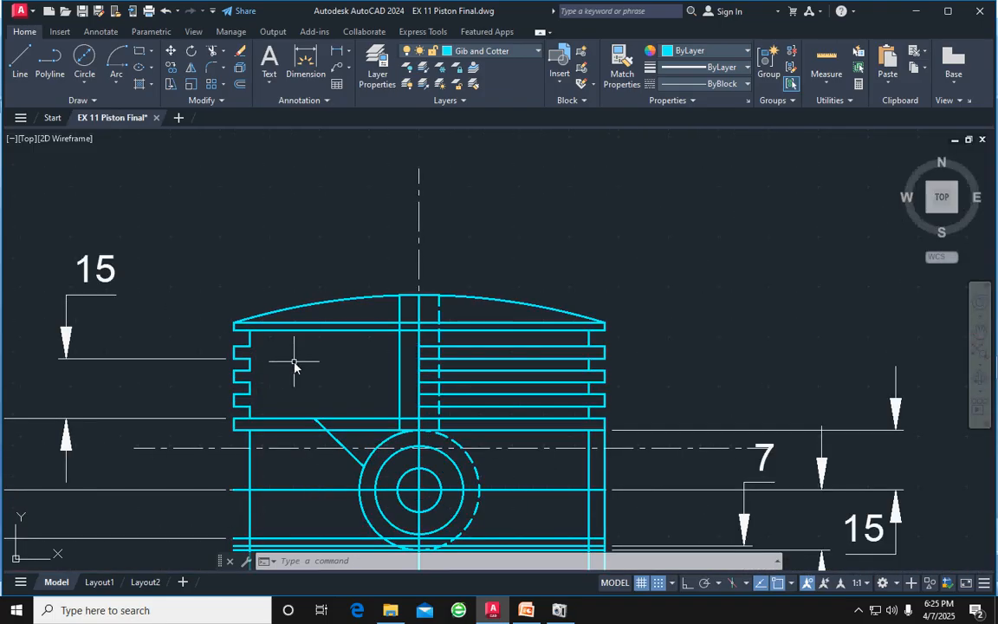
{"action": "key", "text": "Escape"}
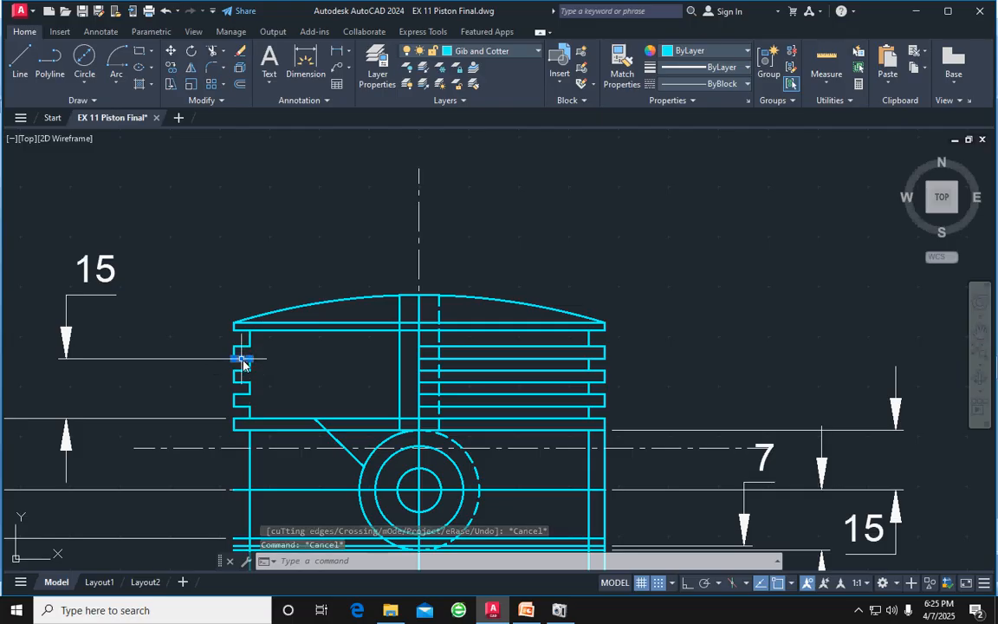
{"action": "left_click", "coordinate": [253, 359]}
{"action": "left_click", "coordinate": [249, 358]}
{"action": "left_click", "coordinate": [317, 358]}
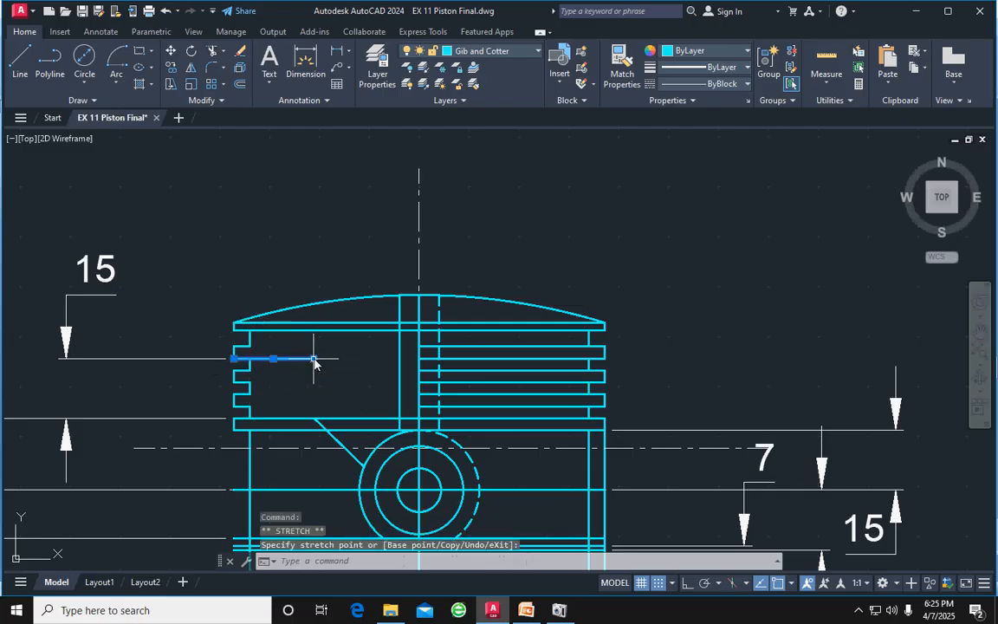
{"action": "key", "text": "Escape"}
Extend the slanted line up to the stretched horizontal line and trim the horizontal excess beyond their intersection
{"action": "type", "text": "ex"}
{"action": "key", "text": "Return"}
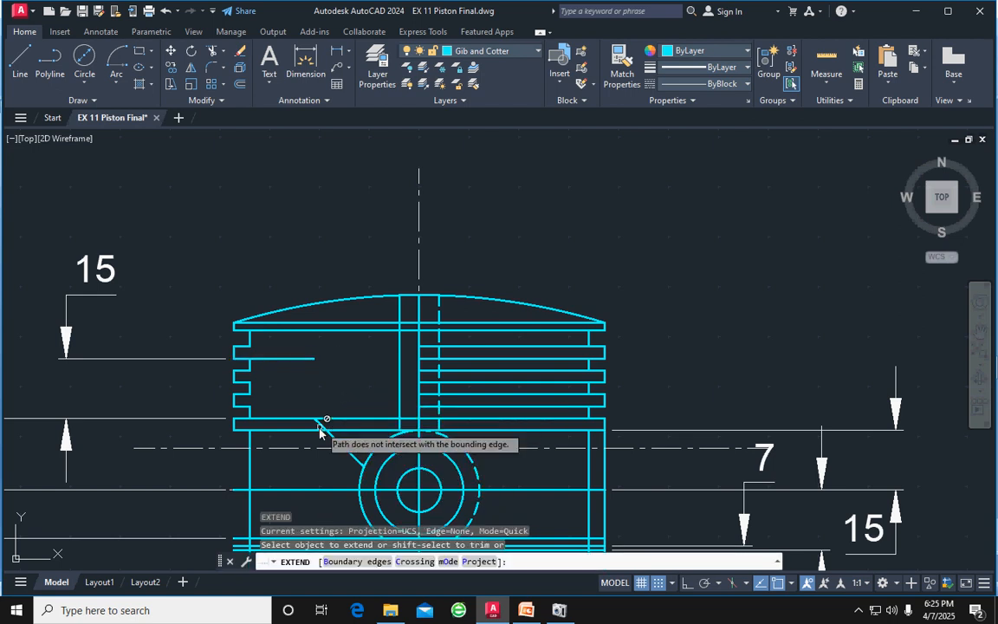
{"action": "left_click", "coordinate": [319, 427]}
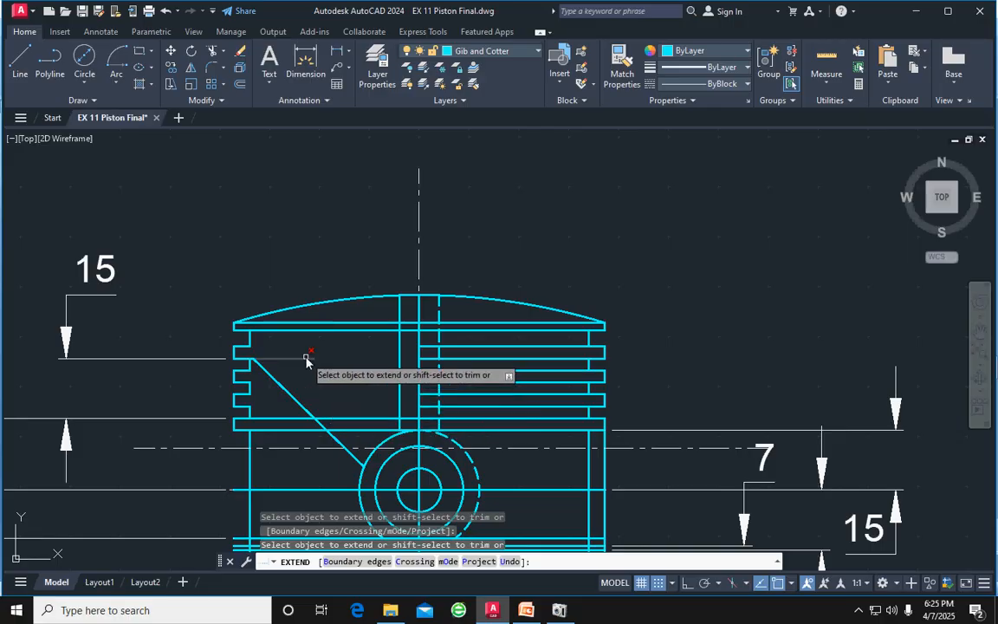
Trim the lowest land's bottom edge left of the slanted line, and both land edges between the slanted line and the central rib
{"action": "scroll", "coordinate": [349, 401], "scroll_direction": "down", "scroll_amount": 4}
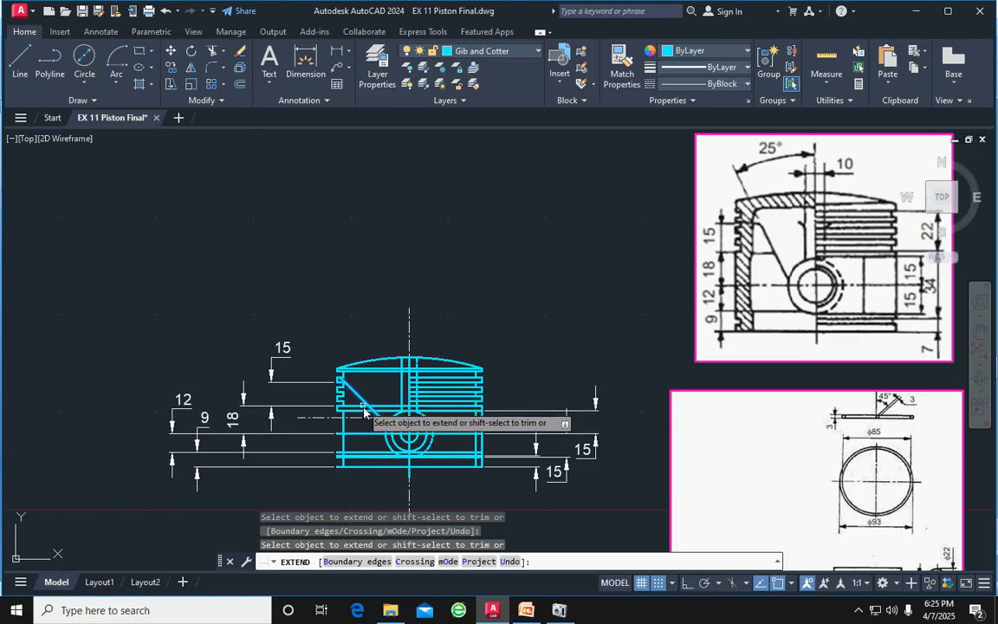
{"action": "left_click", "coordinate": [377, 408]}
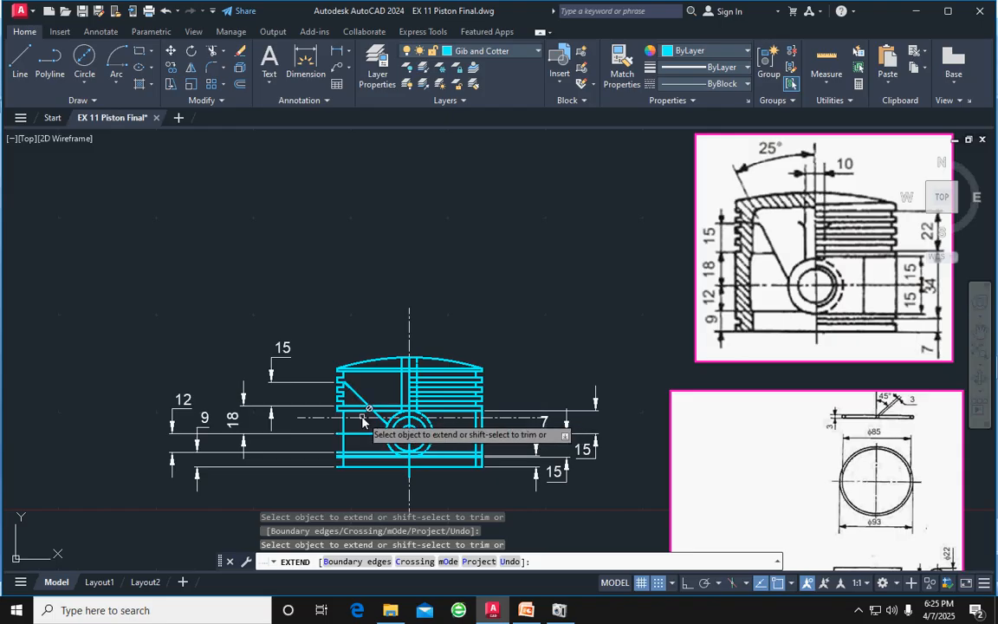
{"action": "scroll", "coordinate": [361, 419], "scroll_direction": "up", "scroll_amount": 6}
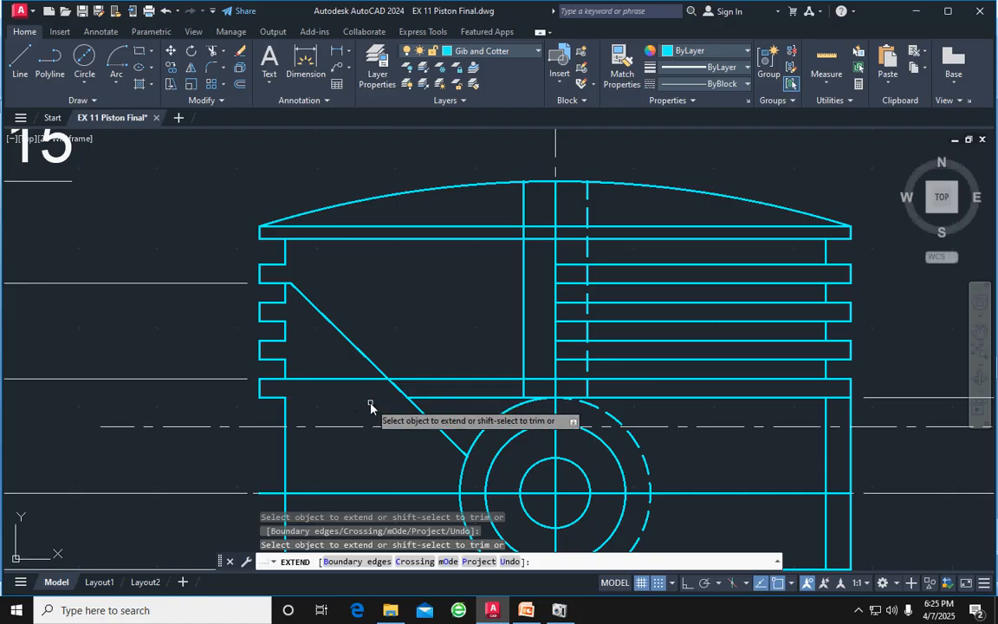
{"action": "scroll", "coordinate": [370, 407], "scroll_direction": "down", "scroll_amount": 4}
{"action": "scroll", "coordinate": [374, 434], "scroll_direction": "down", "scroll_amount": 1}
{"action": "scroll", "coordinate": [374, 434], "scroll_direction": "down", "scroll_amount": 1}
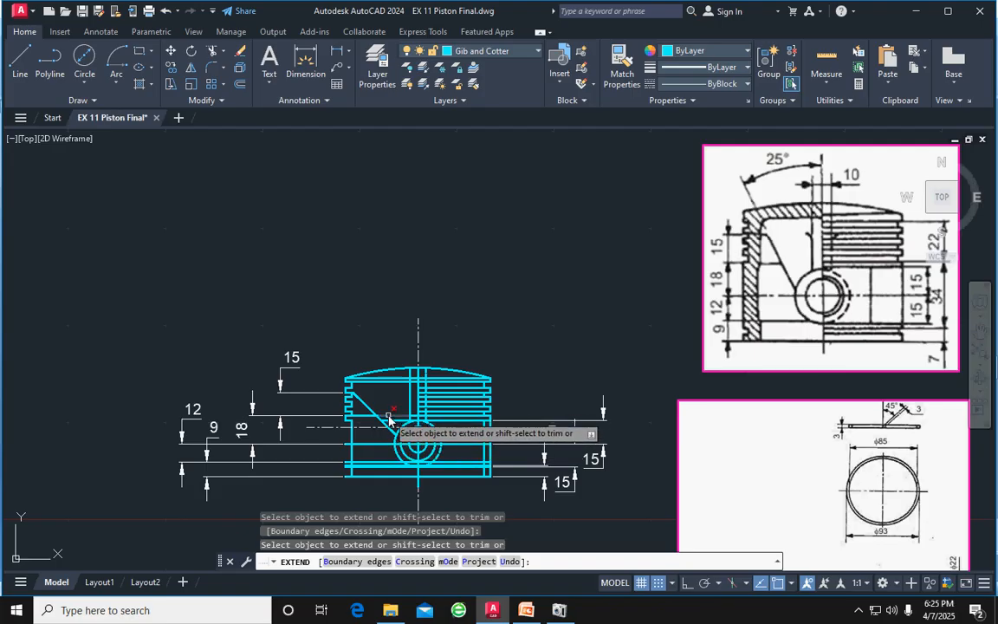
{"action": "scroll", "coordinate": [404, 419], "scroll_direction": "up", "scroll_amount": 4}
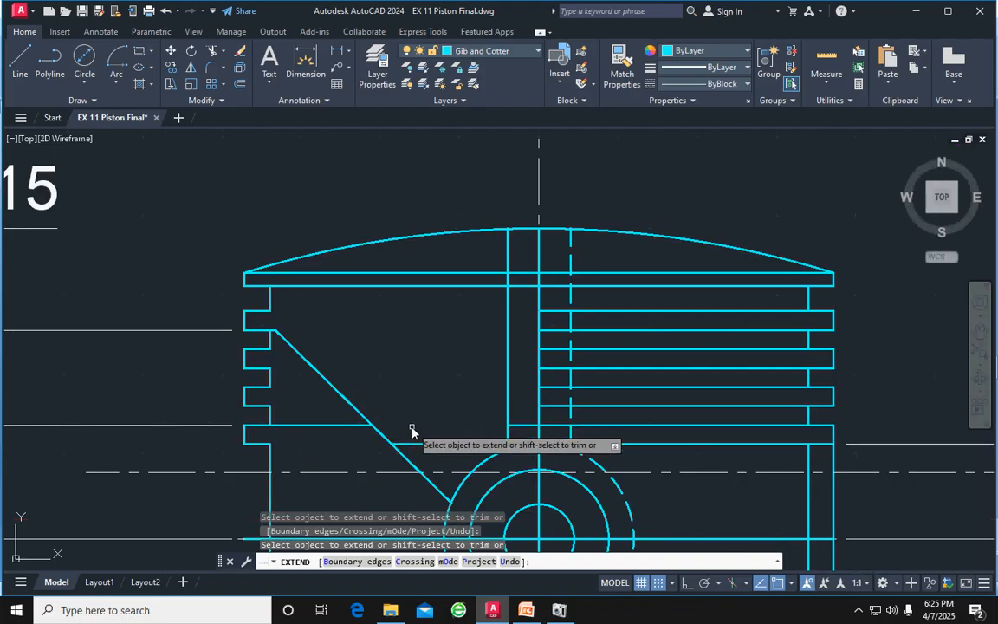
{"action": "scroll", "coordinate": [410, 426], "scroll_direction": "down", "scroll_amount": 2}
{"action": "scroll", "coordinate": [412, 430], "scroll_direction": "down", "scroll_amount": 4}
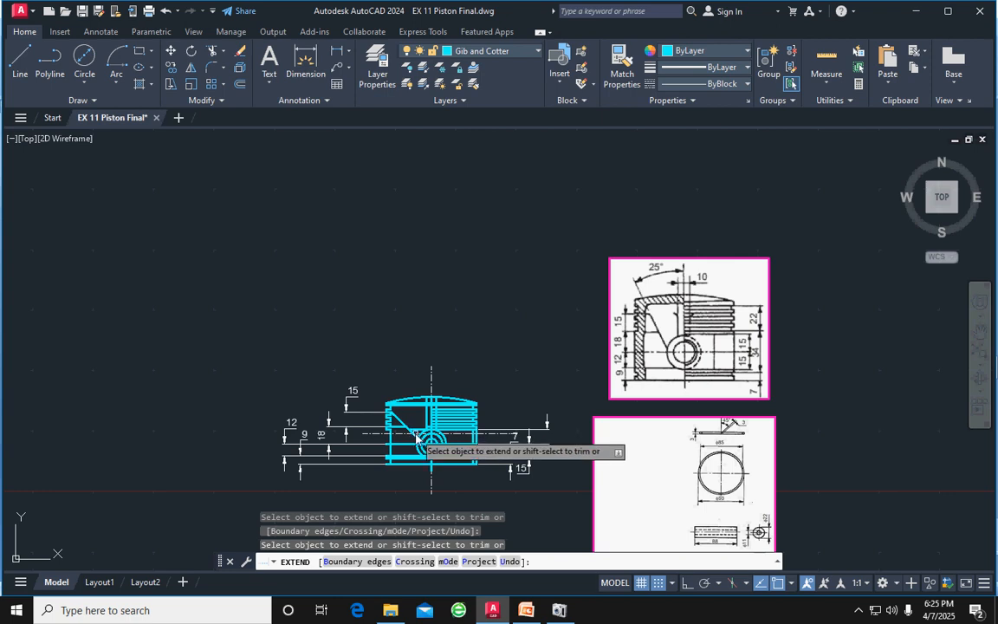
{"action": "scroll", "coordinate": [414, 435], "scroll_direction": "up", "scroll_amount": 2}
{"action": "scroll", "coordinate": [414, 439], "scroll_direction": "up", "scroll_amount": 2}
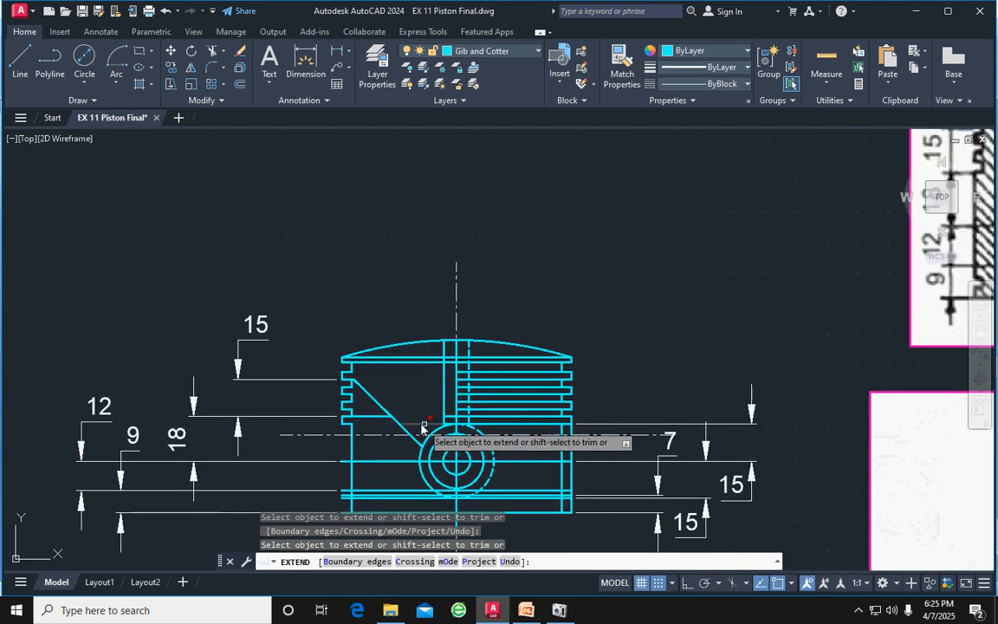
{"action": "scroll", "coordinate": [433, 416], "scroll_direction": "down", "scroll_amount": 2}
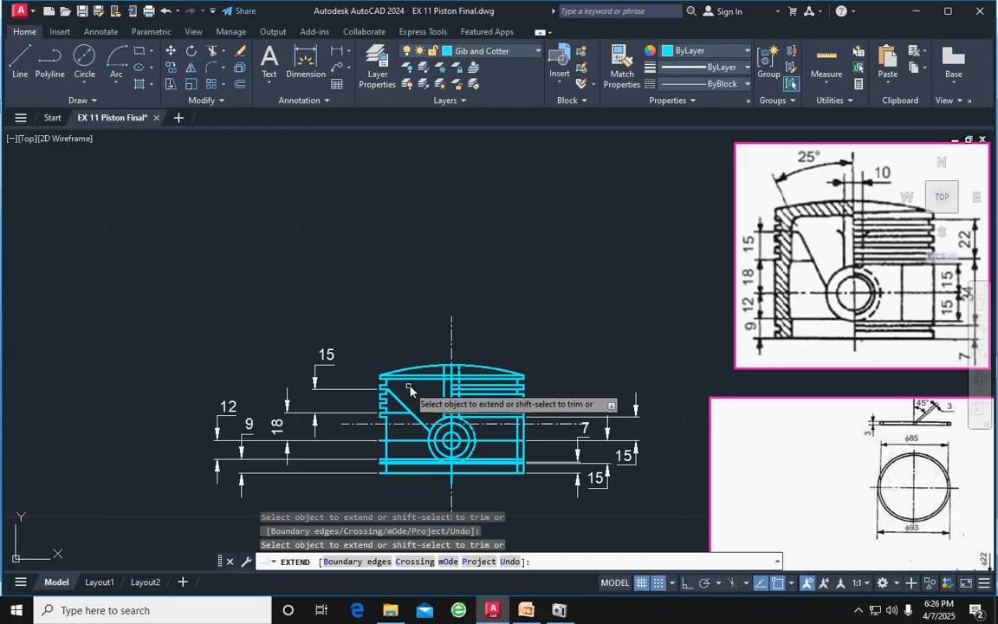
{"action": "scroll", "coordinate": [396, 392], "scroll_direction": "up", "scroll_amount": 4}
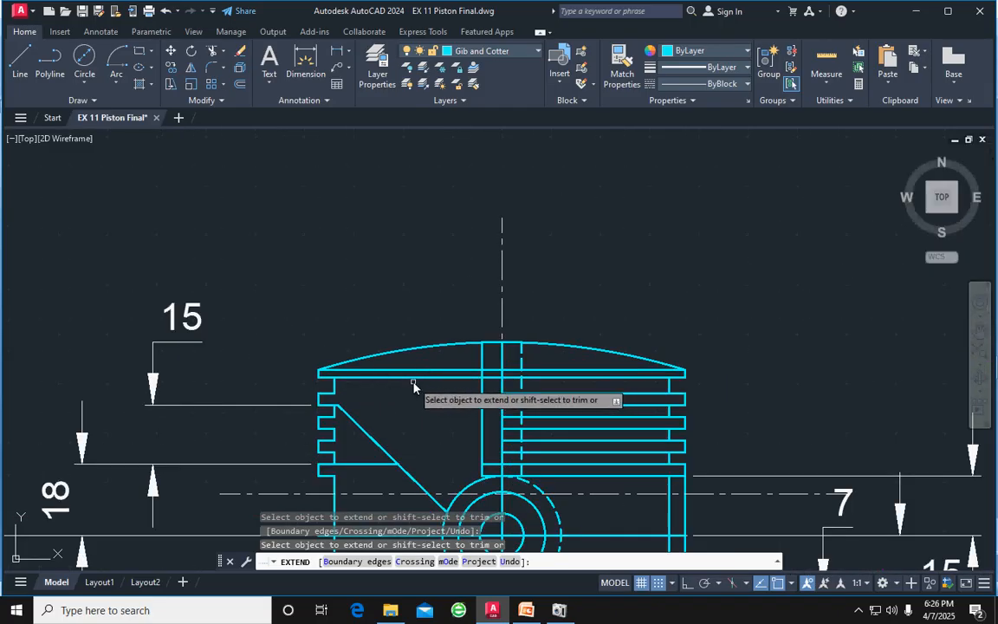
{"action": "key", "text": "Escape"}
{"action": "scroll", "coordinate": [414, 387], "scroll_direction": "down", "scroll_amount": 4}
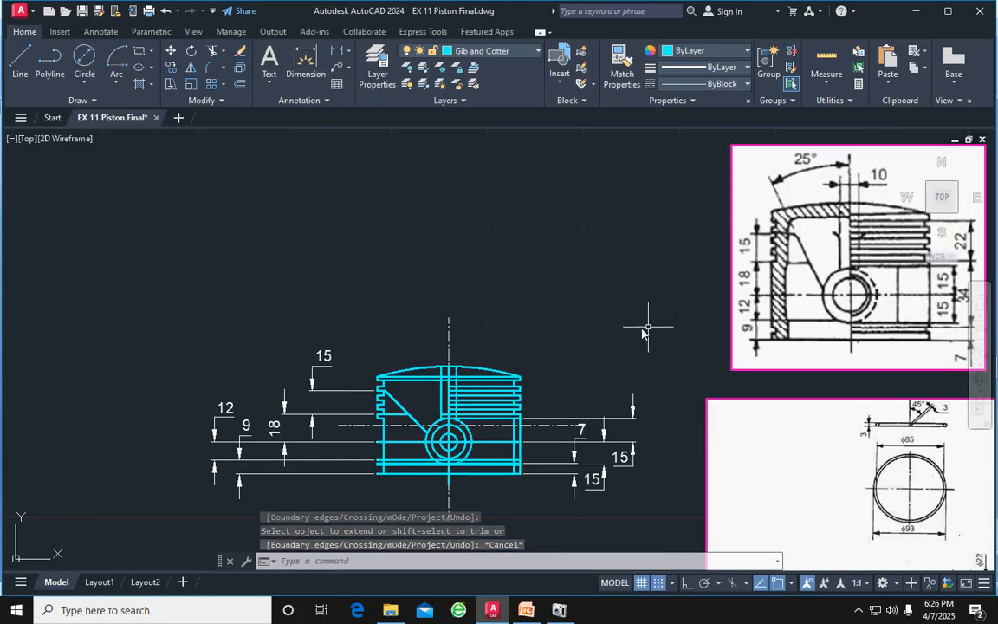
{"action": "scroll", "coordinate": [389, 391], "scroll_direction": "up", "scroll_amount": 2}
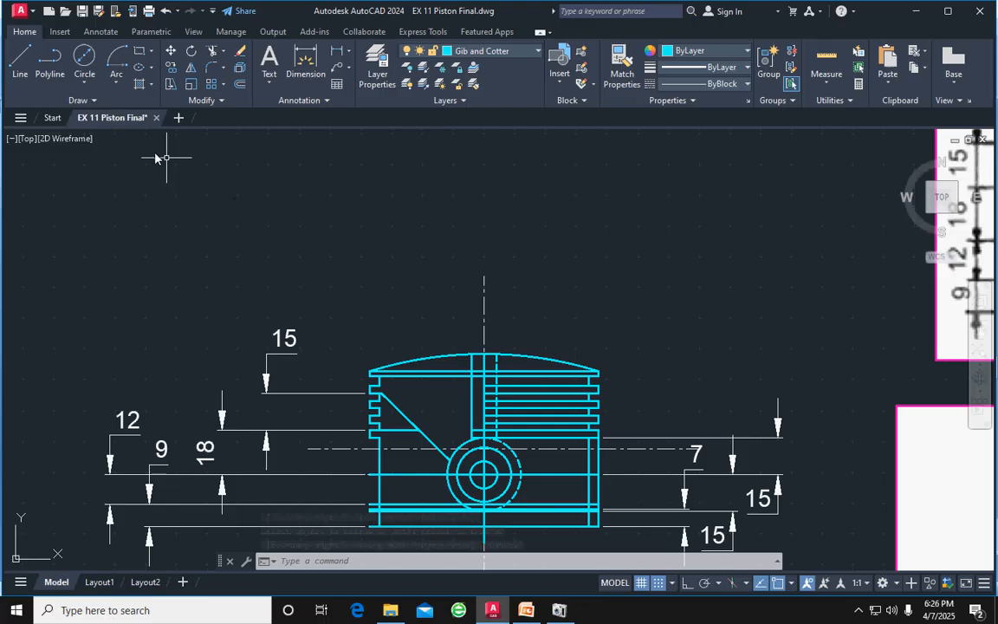
{"action": "left_click", "coordinate": [20, 59]}
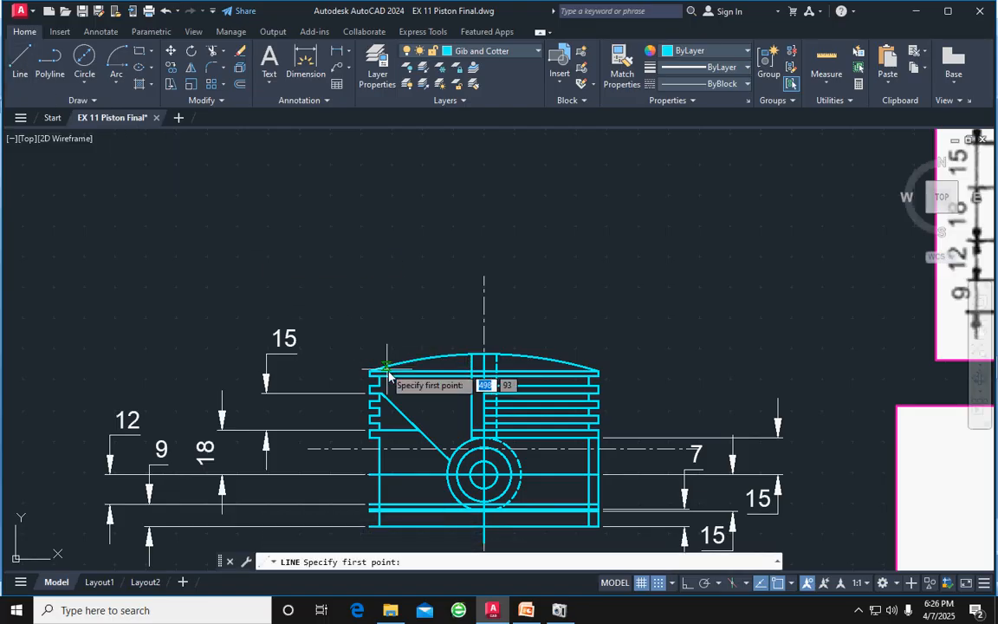
{"action": "scroll", "coordinate": [356, 405], "scroll_direction": "down", "scroll_amount": 2}
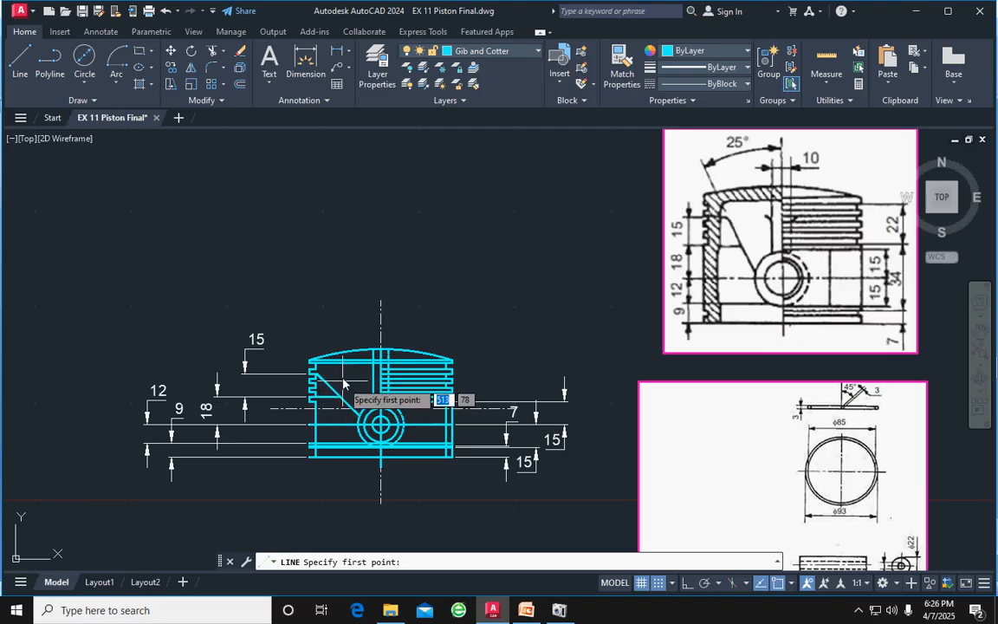
{"action": "scroll", "coordinate": [343, 362], "scroll_direction": "up", "scroll_amount": 6}
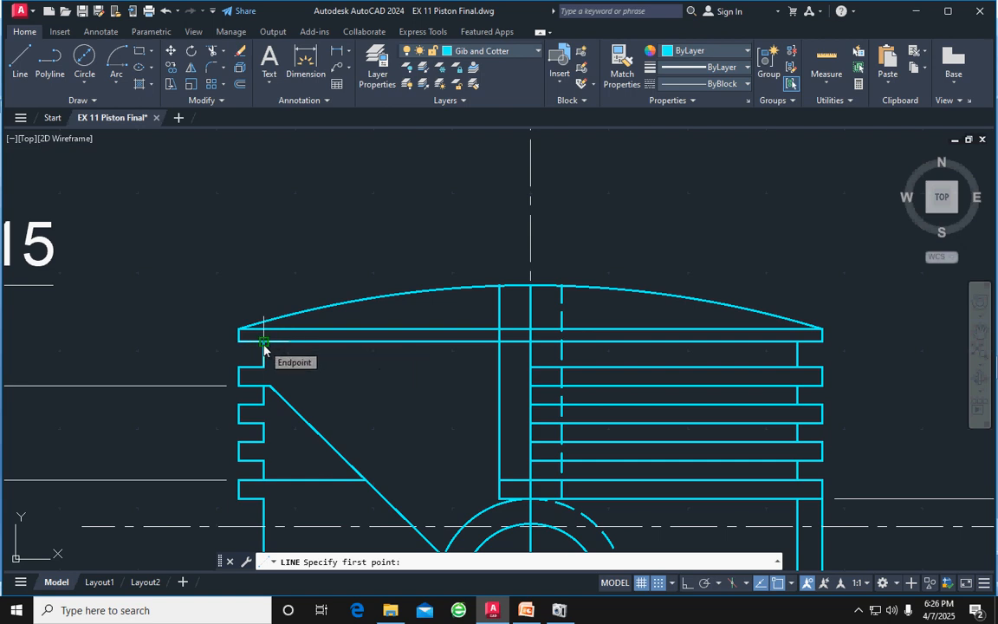
{"action": "key", "text": "Escape"}
Offset the vertical wall of the topmost left ring groove 4 mm toward the piston's interior
{"action": "left_click", "coordinate": [264, 354]}
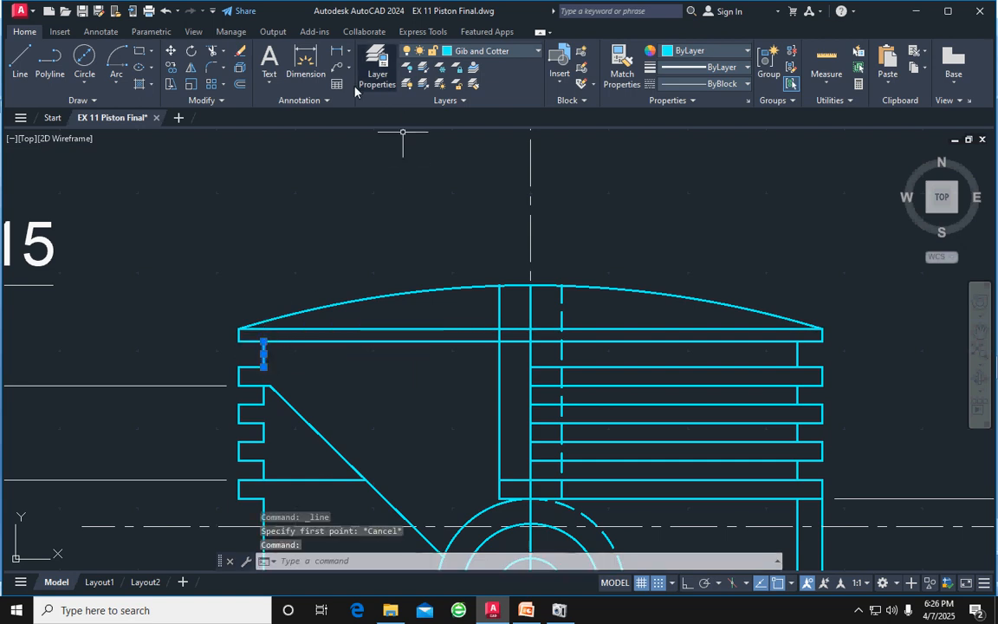
{"action": "left_click", "coordinate": [239, 86]}
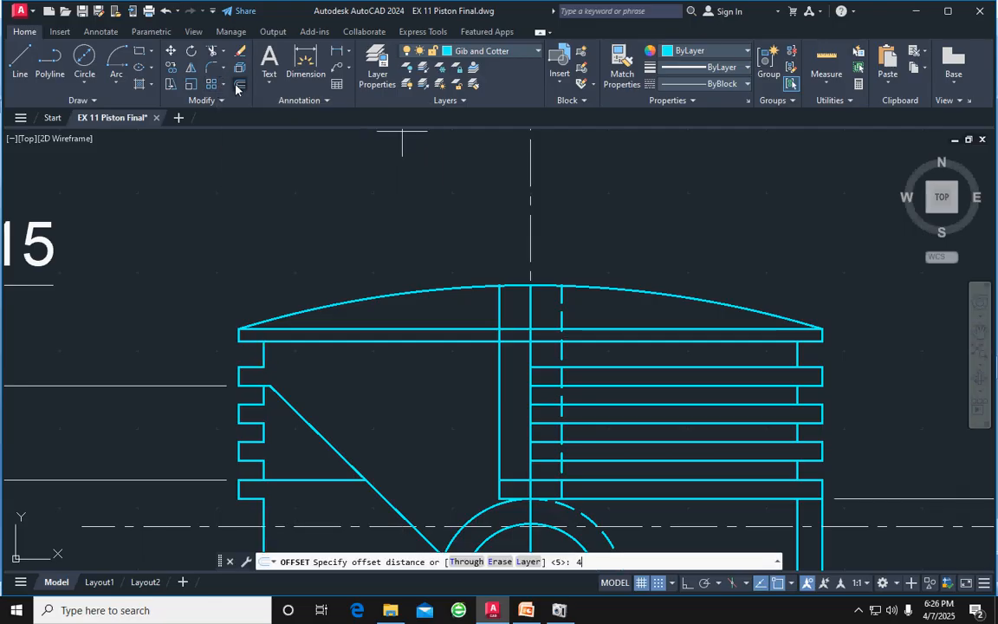
{"action": "key", "text": "Return"}
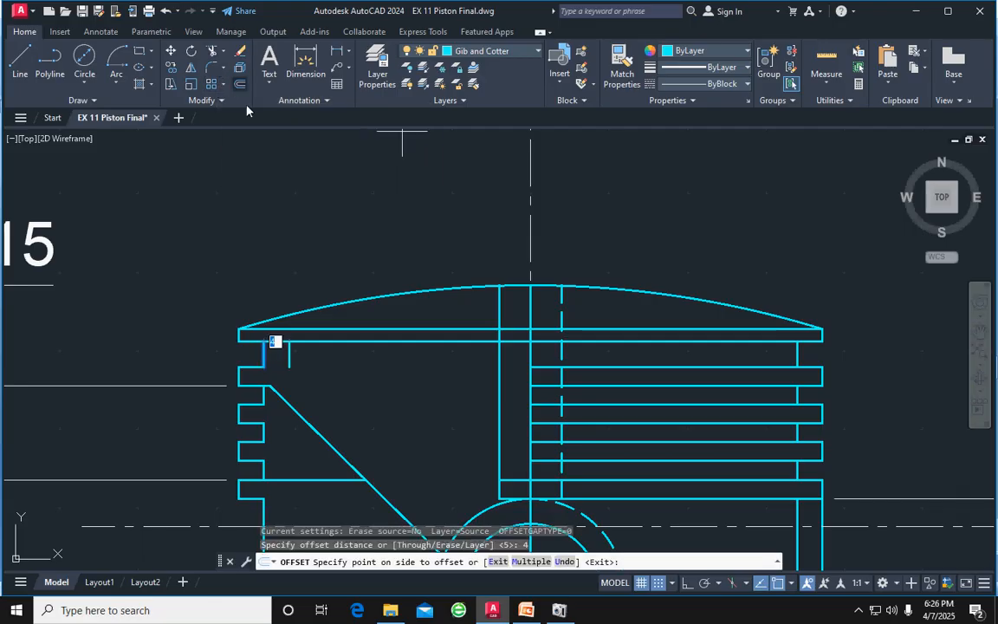
{"action": "left_click", "coordinate": [323, 354]}
{"action": "scroll", "coordinate": [325, 356], "scroll_direction": "down", "scroll_amount": 4}
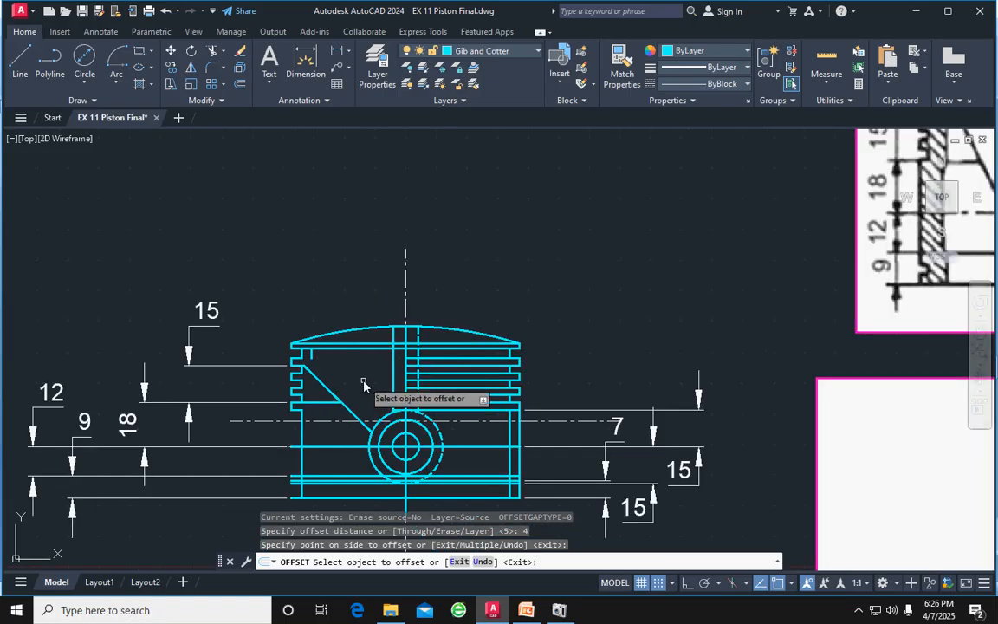
{"action": "key", "text": "Escape"}
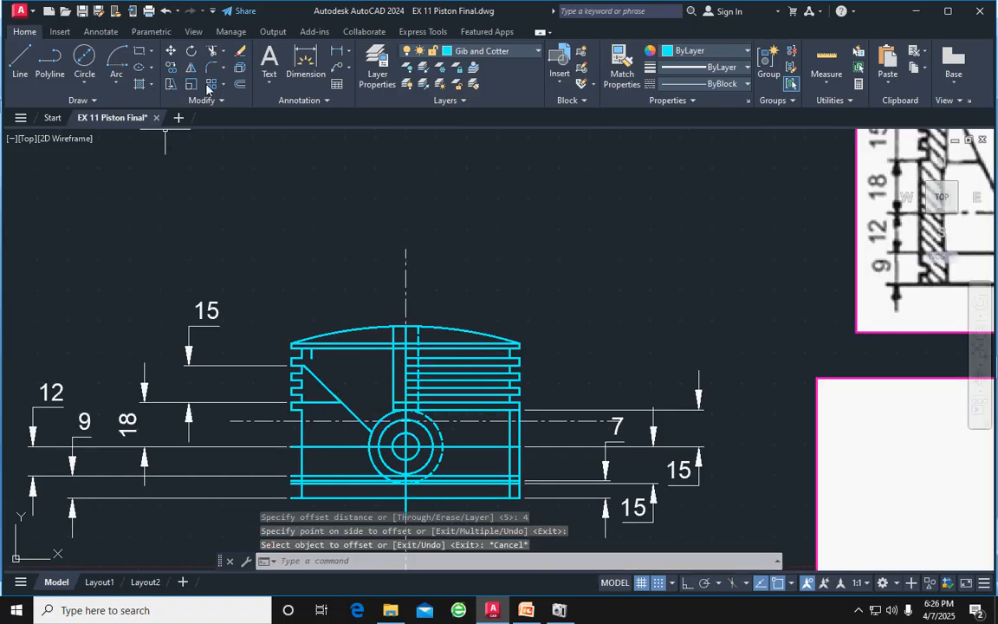
Extend the offset line below the crown down past the slanted line to the upper edge of the lowest left ring land
{"action": "left_click", "coordinate": [219, 53]}
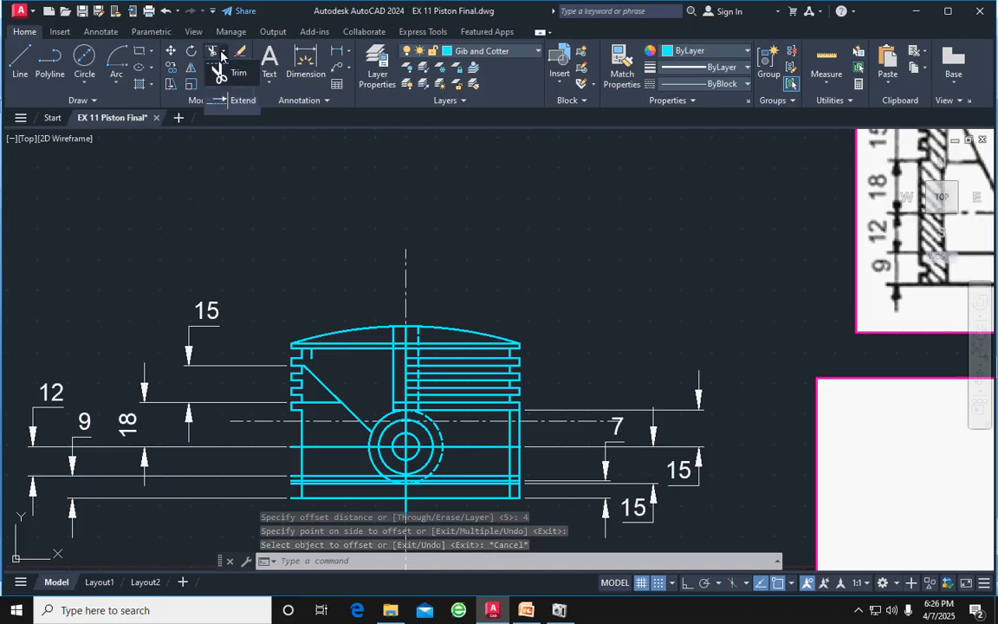
{"action": "left_click", "coordinate": [221, 102]}
{"action": "scroll", "coordinate": [315, 319], "scroll_direction": "up", "scroll_amount": 4}
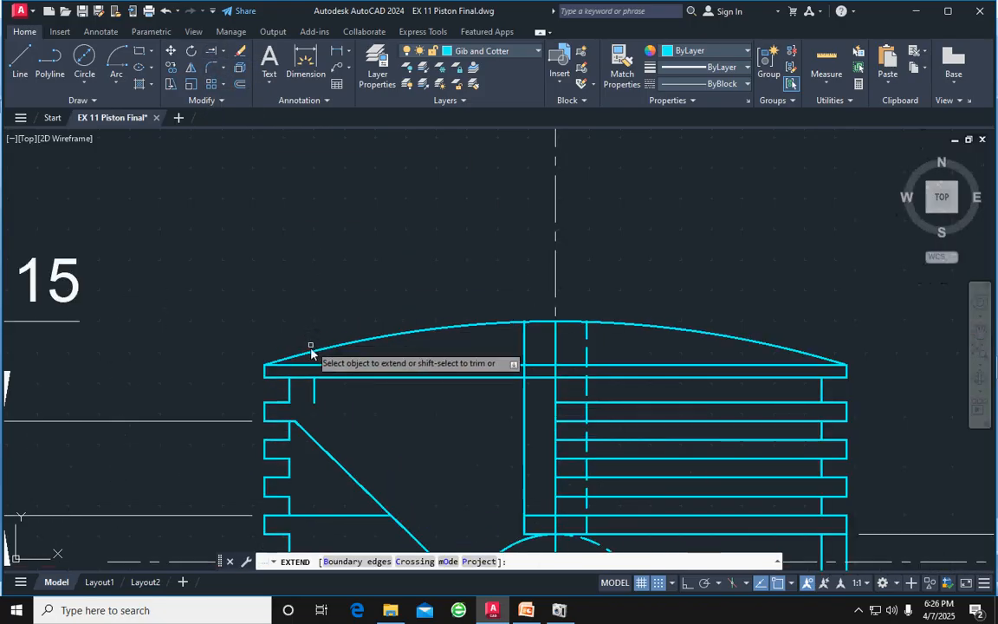
{"action": "left_click", "coordinate": [316, 396]}
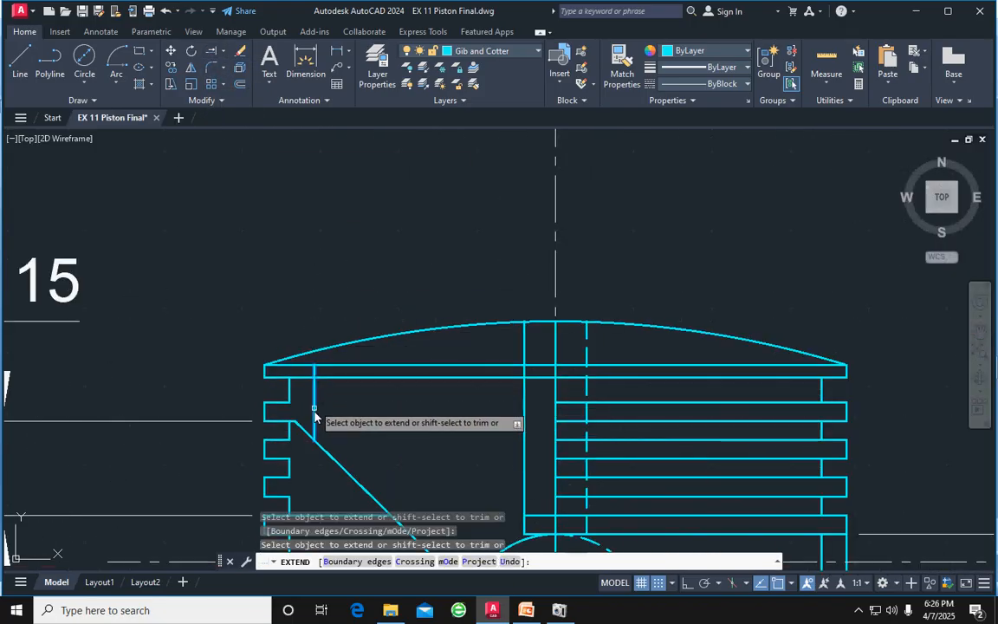
{"action": "scroll", "coordinate": [364, 411], "scroll_direction": "down", "scroll_amount": 2}
{"action": "scroll", "coordinate": [382, 306], "scroll_direction": "down", "scroll_amount": 3}
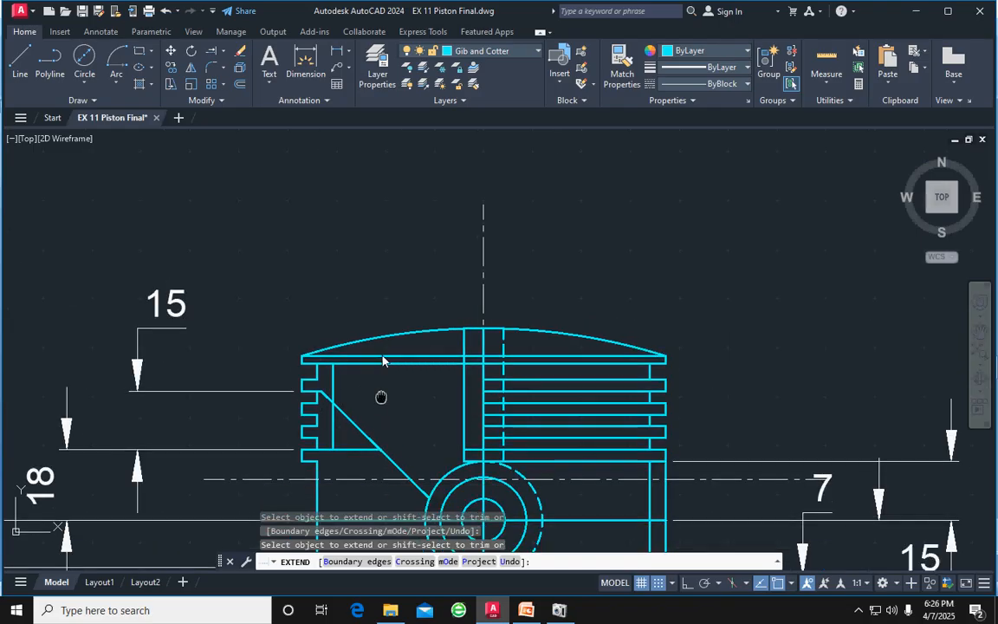
{"action": "scroll", "coordinate": [382, 307], "scroll_direction": "down", "scroll_amount": 1}
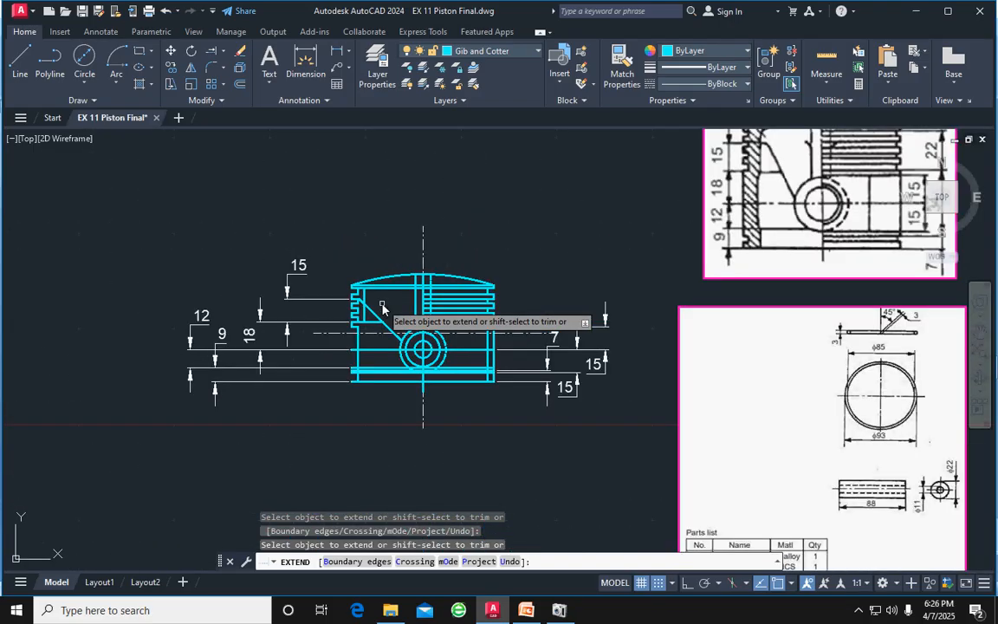
{"action": "middle_click_drag", "start_coordinate": [382, 307], "coordinate": [307, 403]}
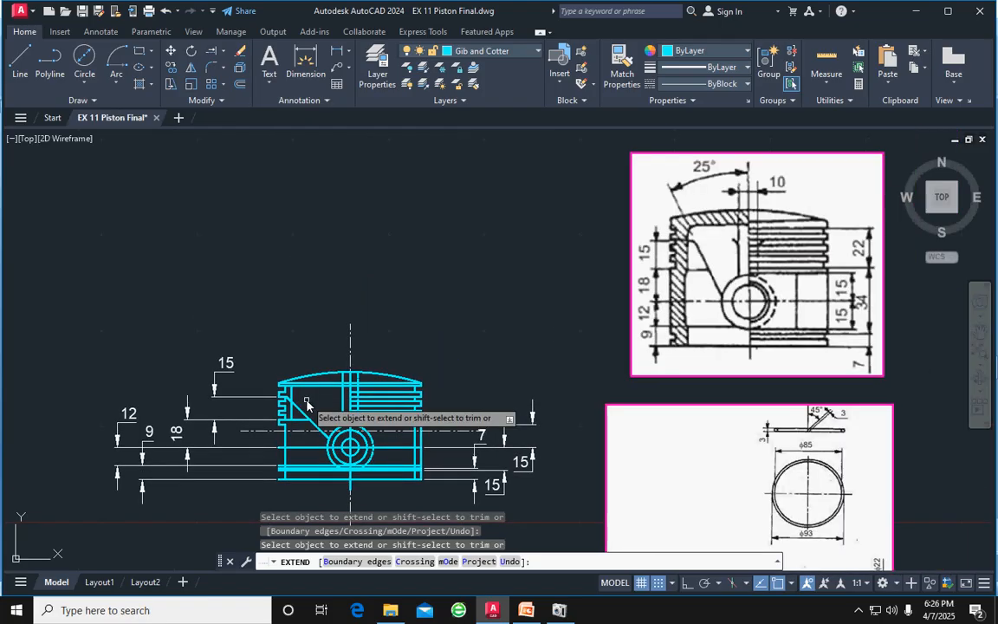
{"action": "key", "text": "Escape"}
Offset the left skirt's vertical line below the ring lands 3 mm toward the piston's interior
{"action": "scroll", "coordinate": [284, 451], "scroll_direction": "up", "scroll_amount": 2}
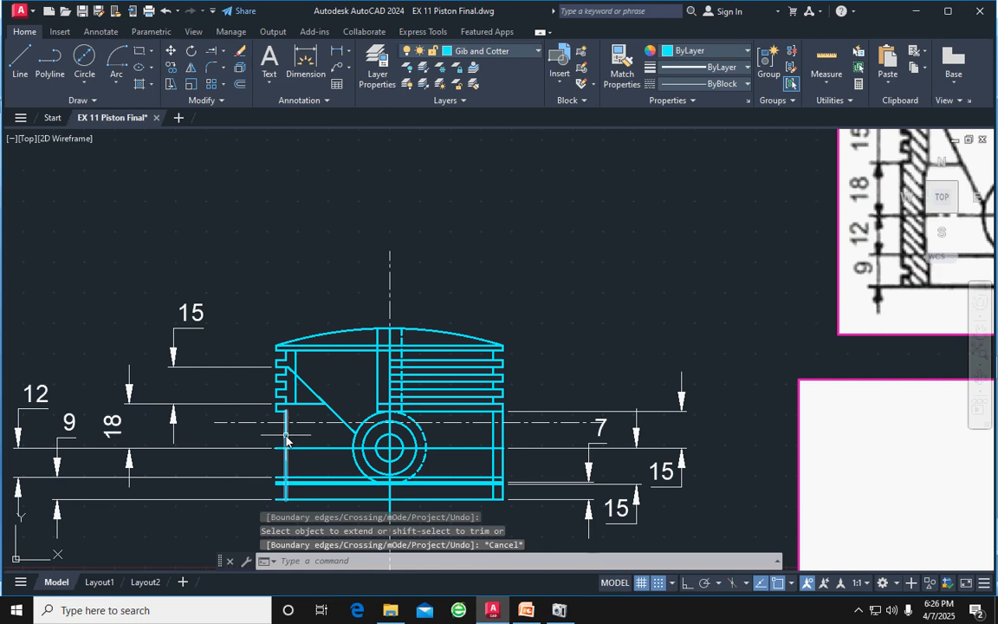
{"action": "left_click", "coordinate": [286, 439]}
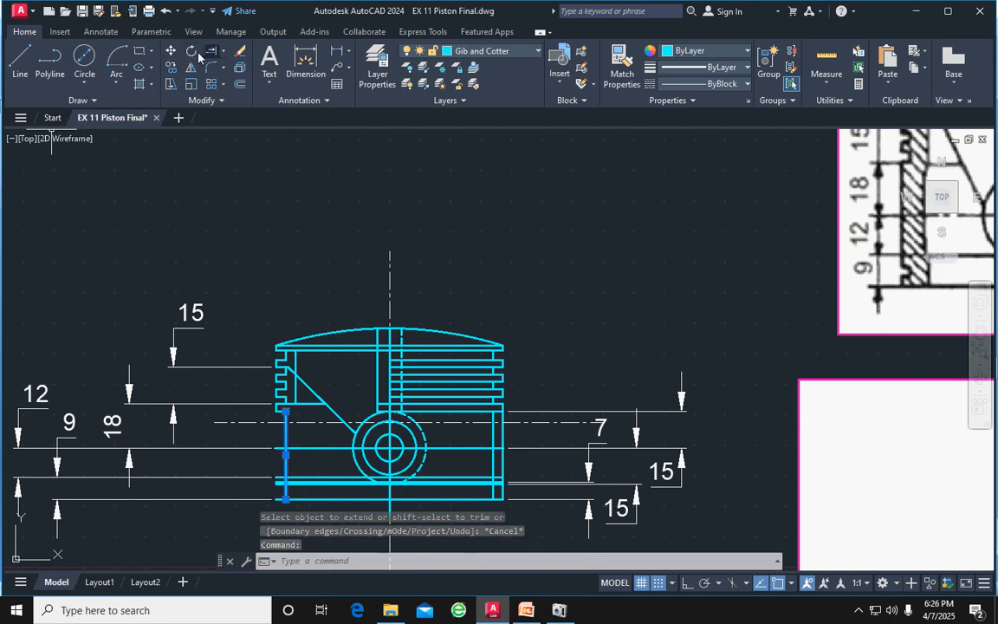
{"action": "left_click", "coordinate": [237, 86]}
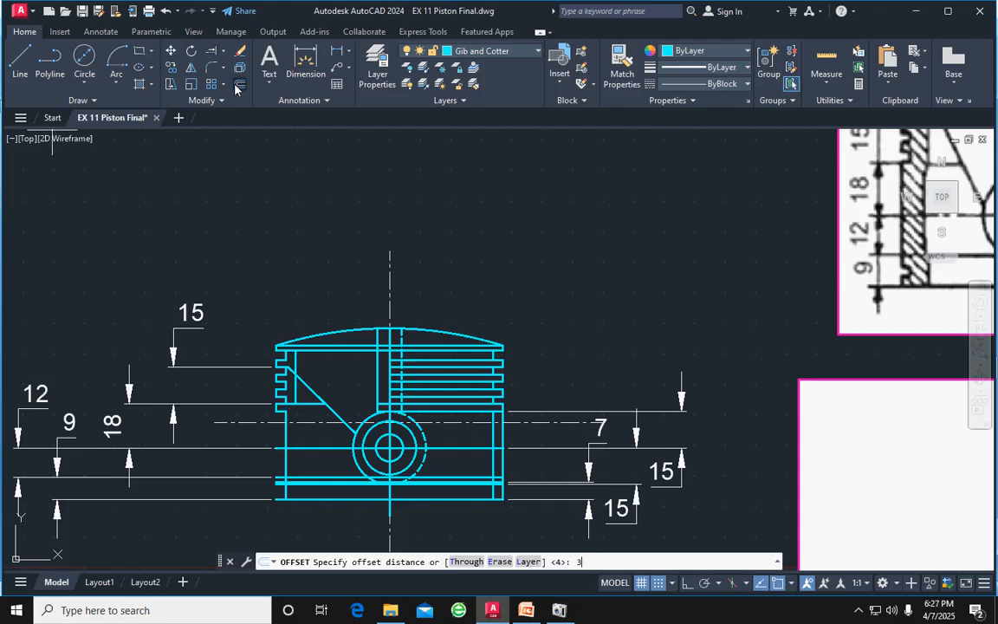
{"action": "type", "text": "3"}
{"action": "key", "text": "Return"}
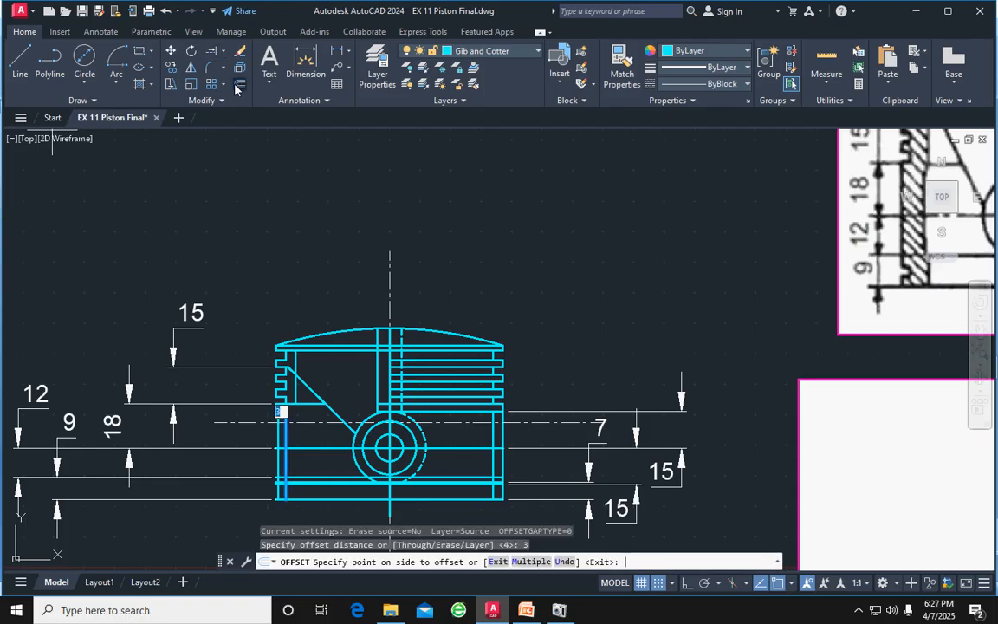
{"action": "left_click", "coordinate": [339, 439]}
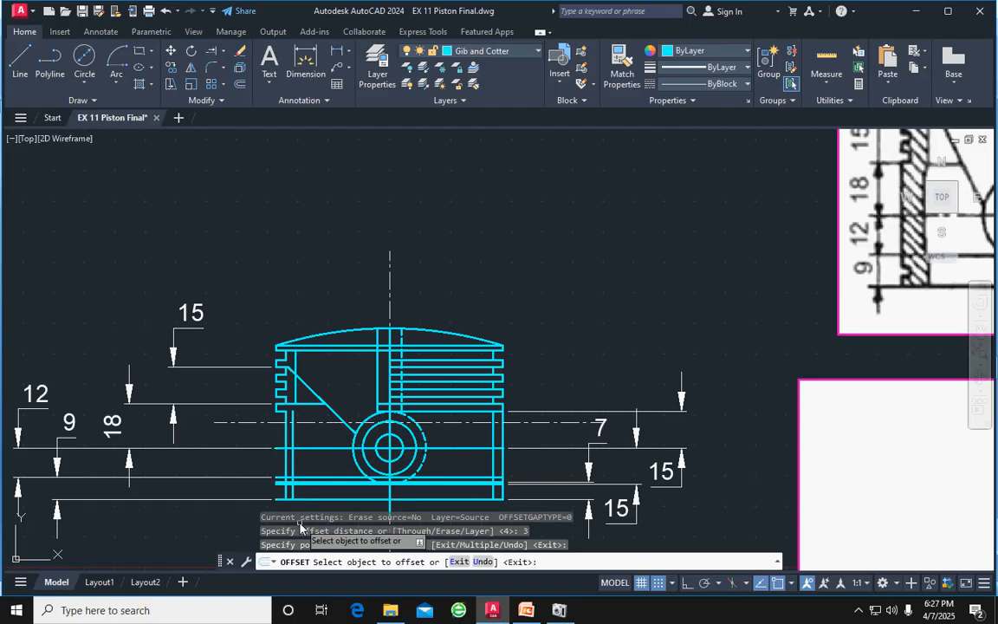
{"action": "scroll", "coordinate": [299, 496], "scroll_direction": "up", "scroll_amount": 4}
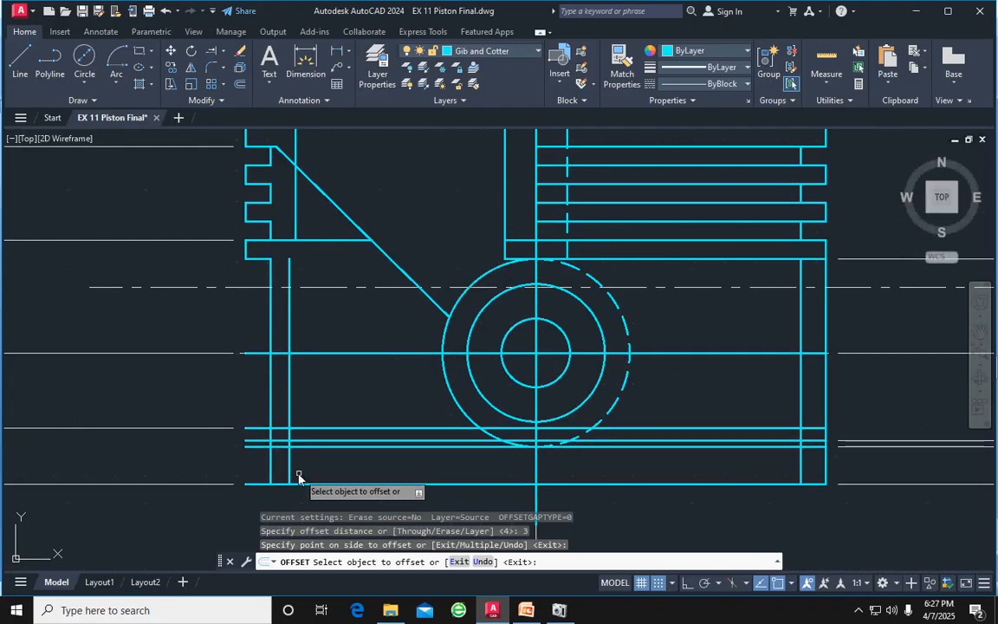
{"action": "key", "text": "Escape"}
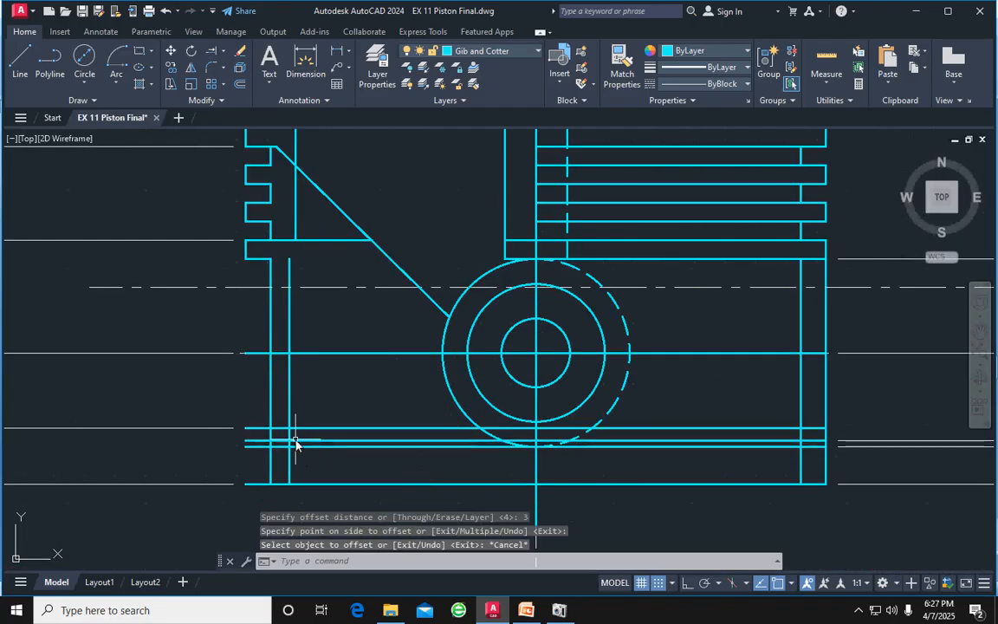
Trim the lower end of the 3 mm offset line back to the uppermost of the three closely spaced horizontals near the skirt's base
{"action": "type", "text": "tr"}
{"action": "key", "text": "Return"}
{"action": "scroll", "coordinate": [296, 459], "scroll_direction": "down", "scroll_amount": 2}
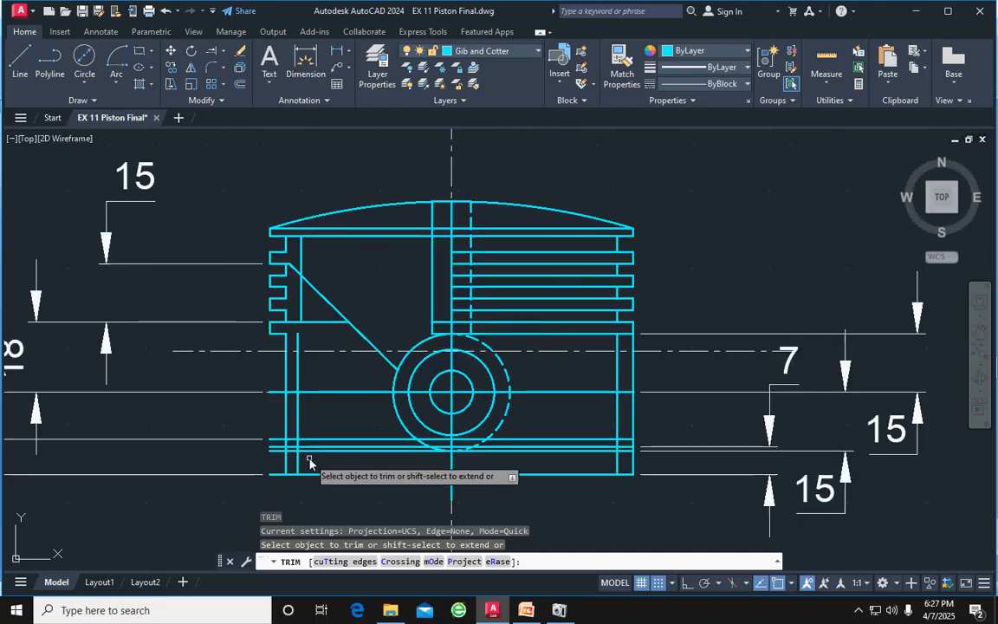
{"action": "left_click", "coordinate": [297, 465]}
{"action": "middle_click_drag", "start_coordinate": [300, 463], "coordinate": [440, 419]}
{"action": "scroll", "coordinate": [461, 412], "scroll_direction": "up", "scroll_amount": 5}
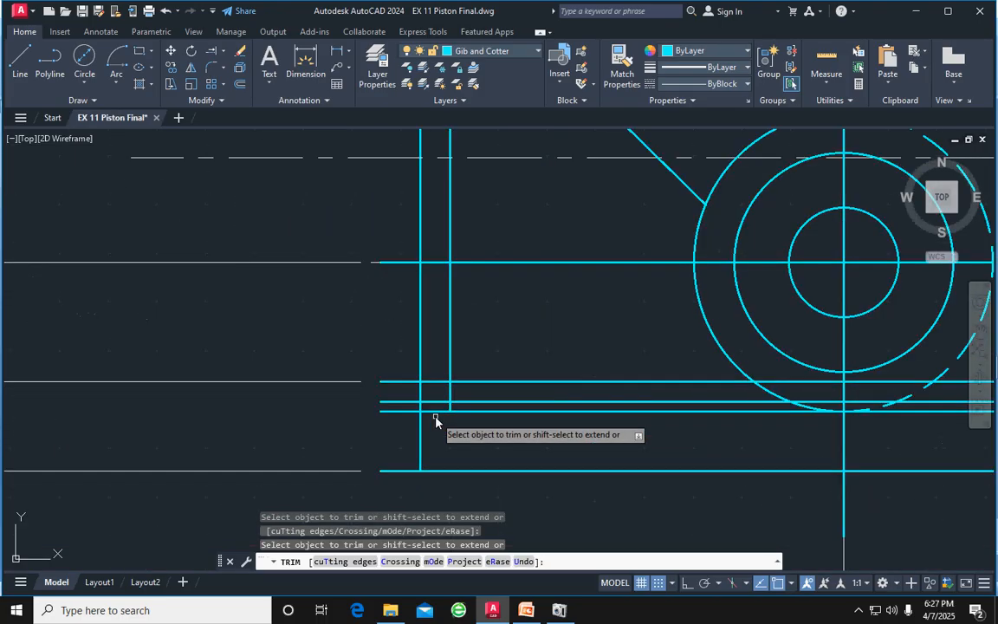
{"action": "left_click", "coordinate": [459, 379]}
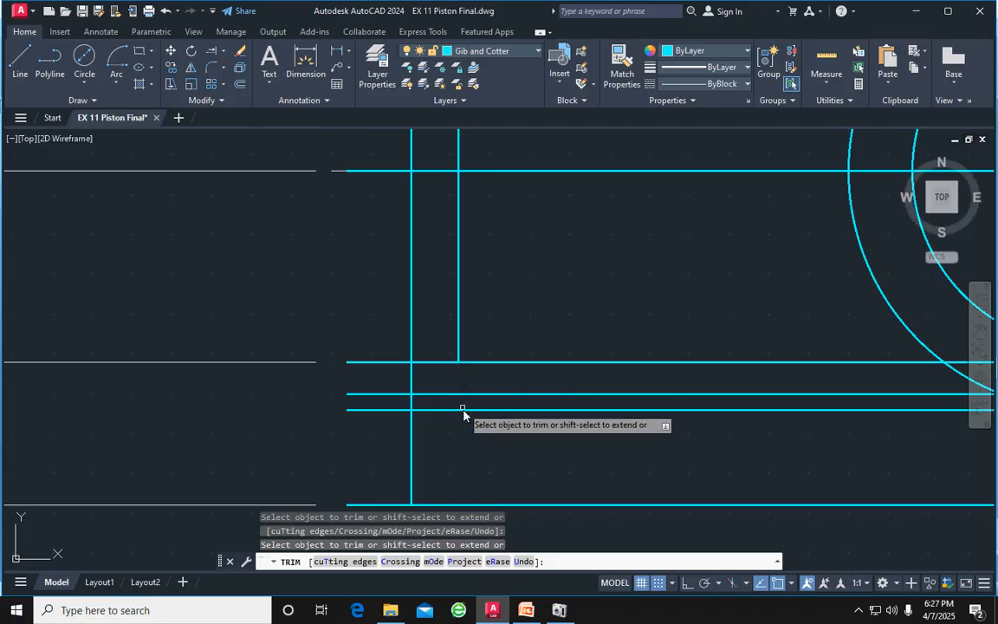
{"action": "key", "text": "Escape"}
Offset the left skirt's vertical line 4 mm toward the piston's interior
{"action": "scroll", "coordinate": [465, 481], "scroll_direction": "down", "scroll_amount": 4}
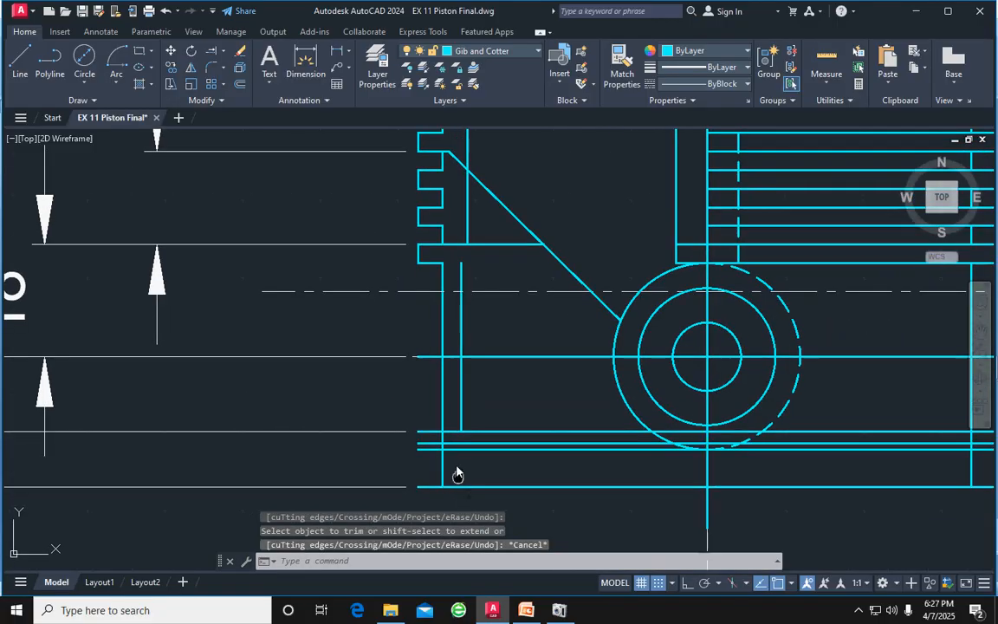
{"action": "middle_click_drag", "start_coordinate": [457, 472], "coordinate": [435, 401]}
{"action": "left_click", "coordinate": [419, 384]}
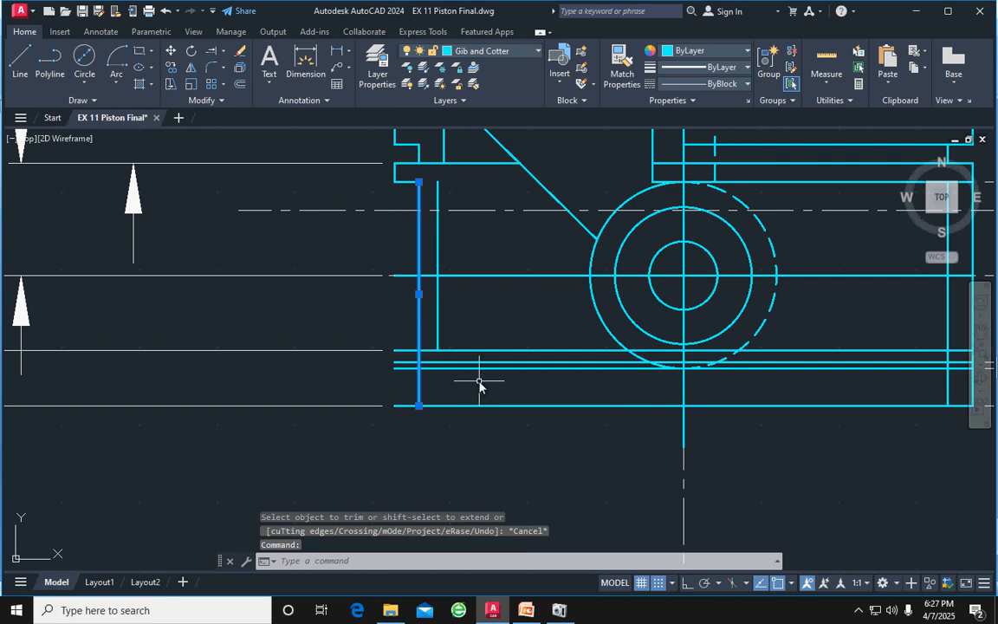
{"action": "left_click", "coordinate": [239, 84]}
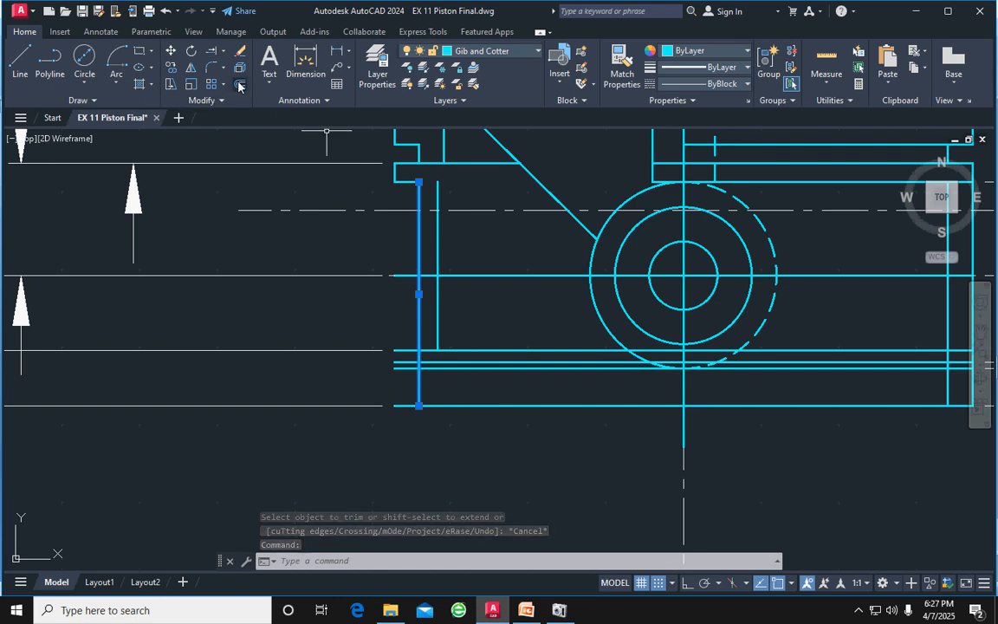
{"action": "type", "text": "4"}
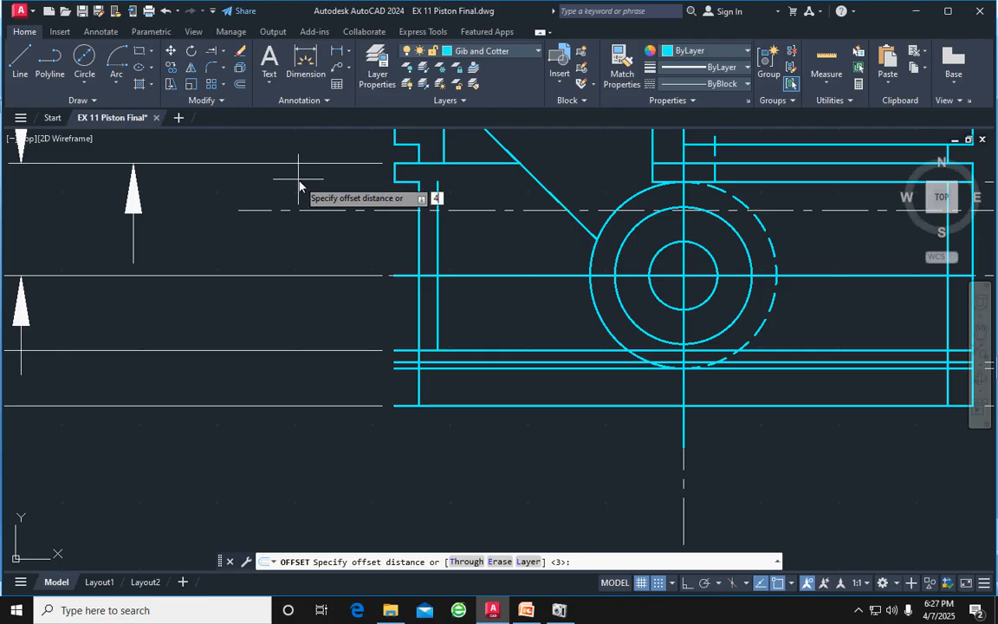
{"action": "key", "text": "Return"}
{"action": "left_click", "coordinate": [470, 322]}
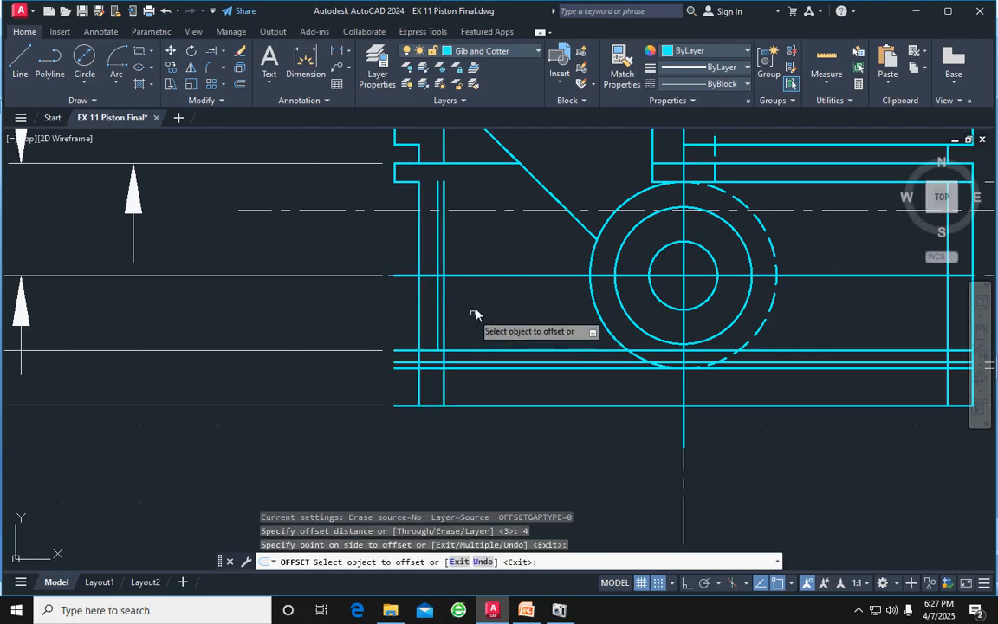
{"action": "left_click", "coordinate": [439, 198]}
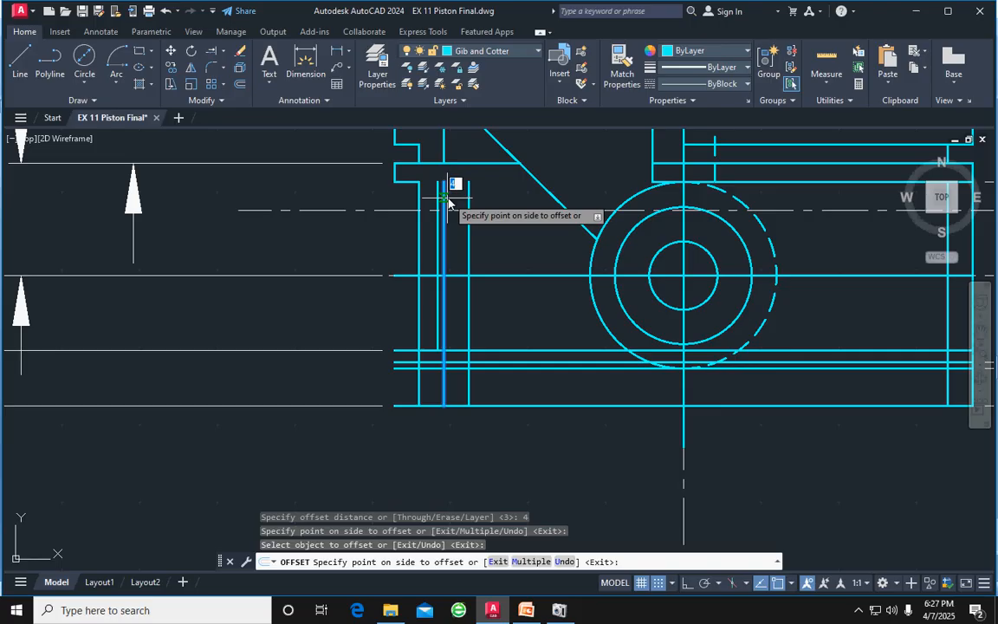
{"action": "key", "text": "Escape"}
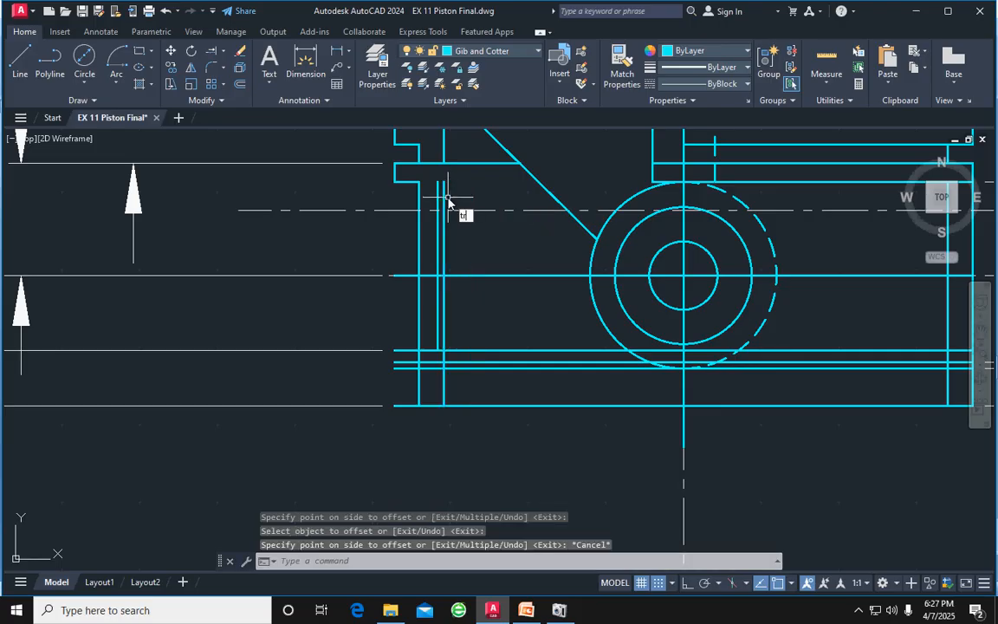
Trim away the 4 mm offset line above the uppermost of the three horizontals near the skirt's base
{"action": "key", "text": "Return"}
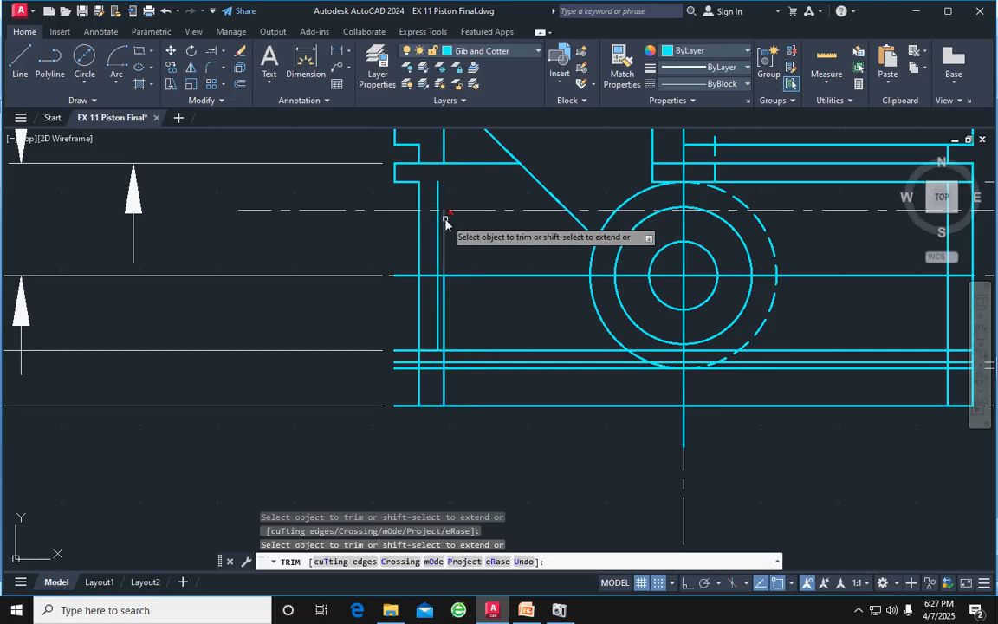
{"action": "left_click", "coordinate": [444, 284]}
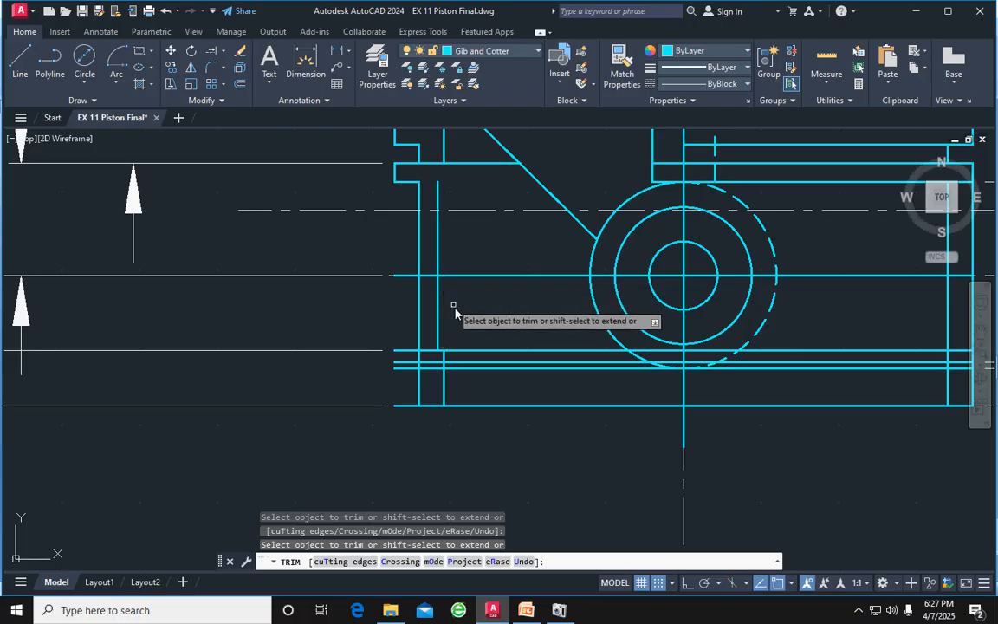
Draw a slanted line joining the lower end of the upper inner wall line to the top of the 3 mm offset line
{"action": "key", "text": "Escape"}
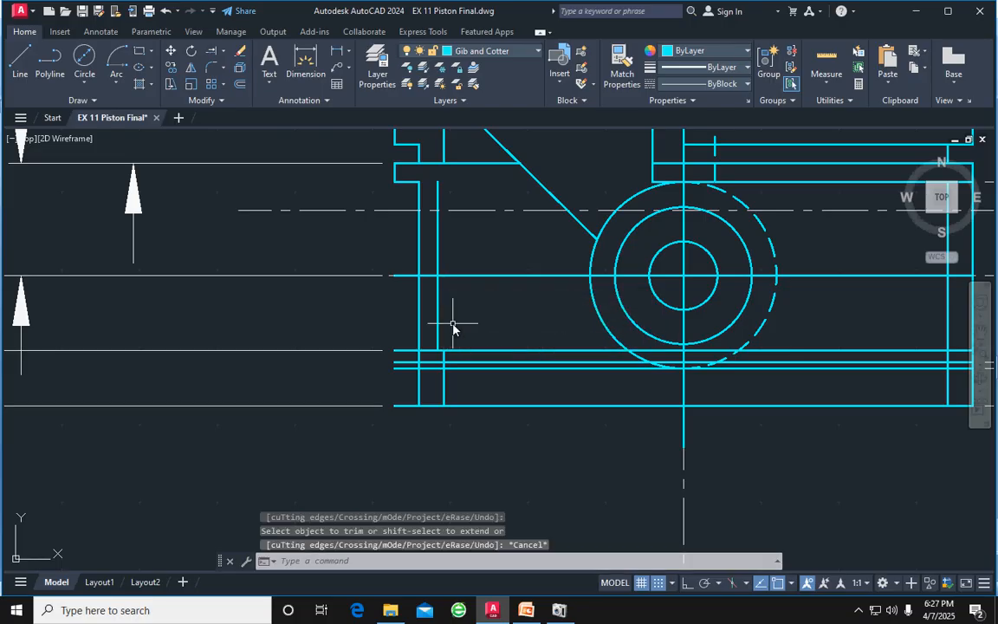
{"action": "scroll", "coordinate": [452, 327], "scroll_direction": "down", "scroll_amount": 2}
{"action": "scroll", "coordinate": [457, 232], "scroll_direction": "up", "scroll_amount": 5}
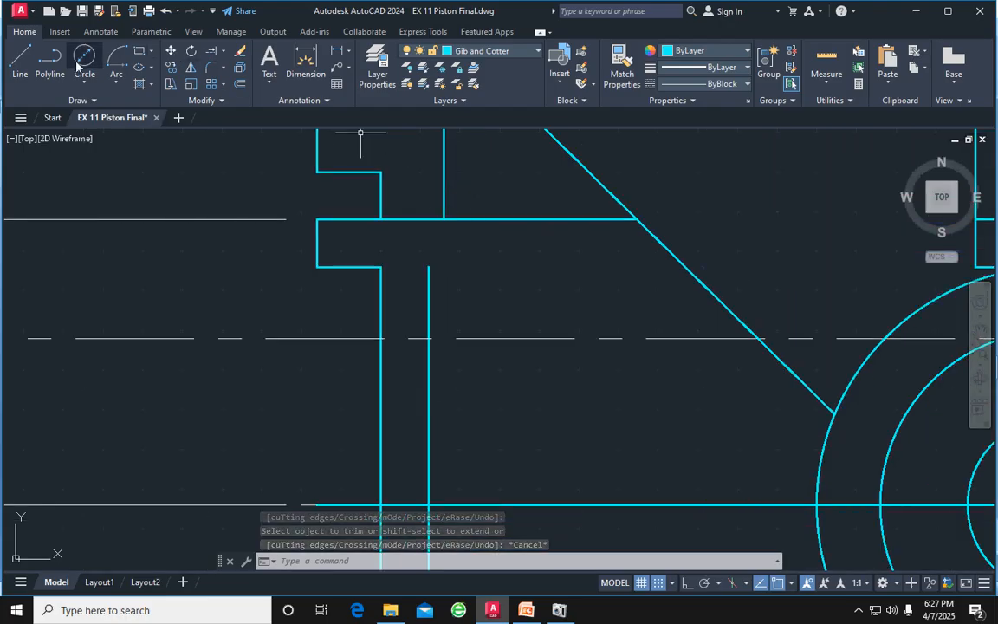
{"action": "left_click", "coordinate": [21, 59]}
{"action": "left_click", "coordinate": [443, 221]}
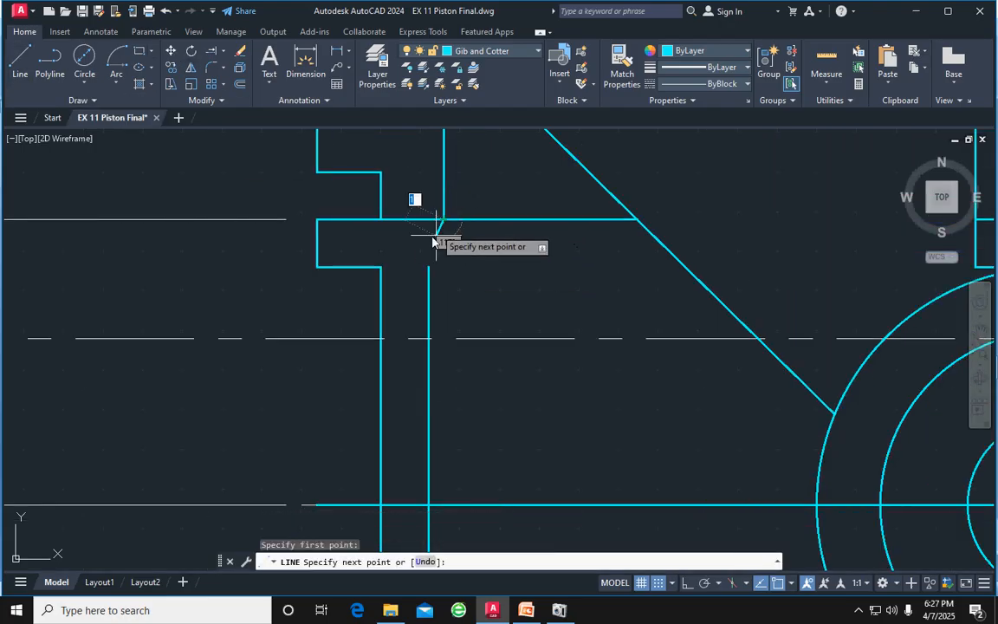
{"action": "left_click", "coordinate": [428, 268]}
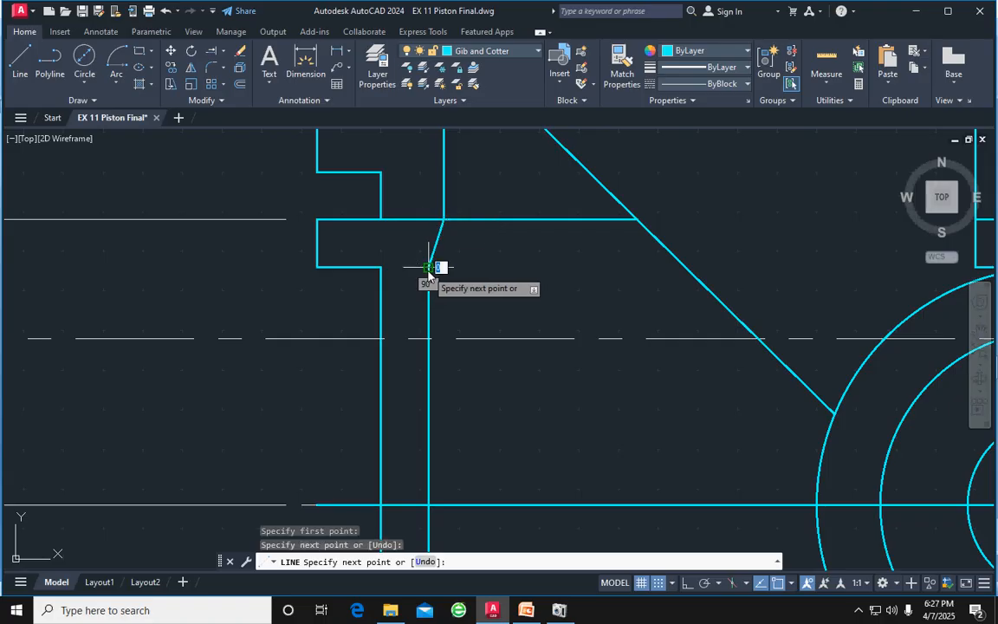
{"action": "key", "text": "Return"}
{"action": "key", "text": "Return"}
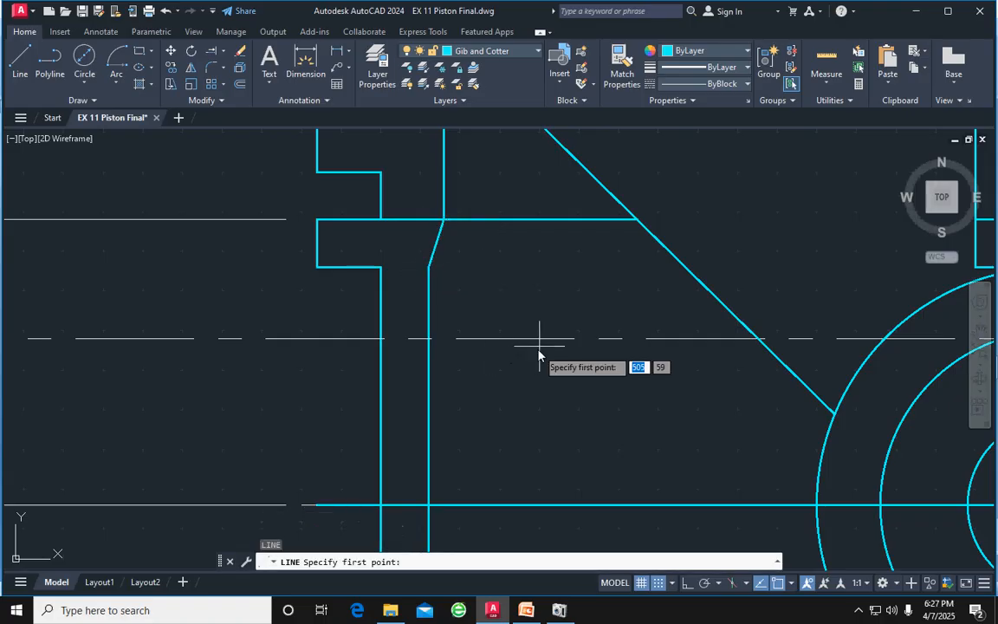
{"action": "scroll", "coordinate": [537, 342], "scroll_direction": "down", "scroll_amount": 5}
{"action": "scroll", "coordinate": [520, 463], "scroll_direction": "up", "scroll_amount": 6}
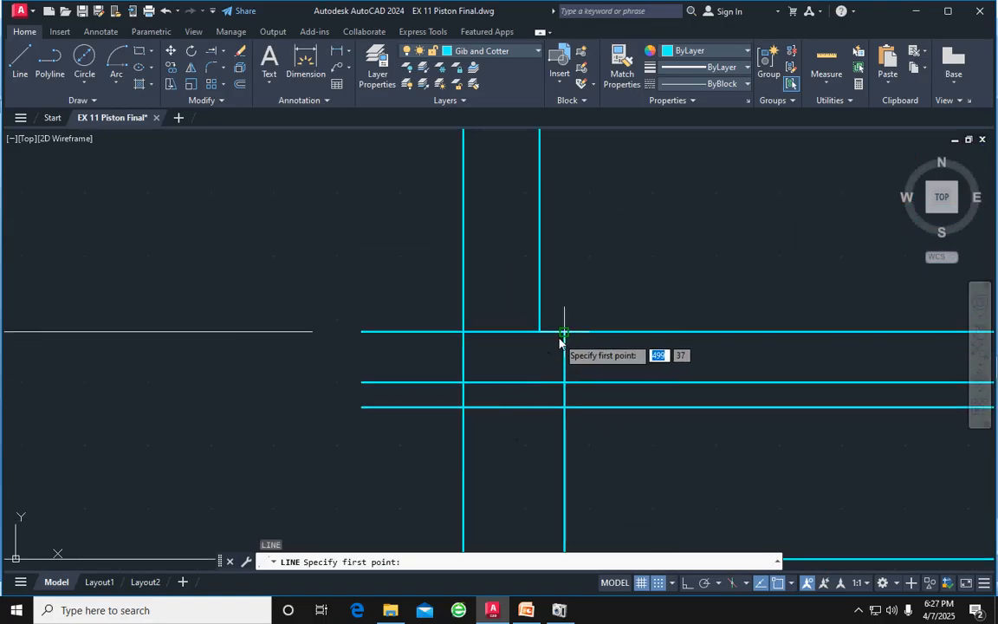
{"action": "scroll", "coordinate": [558, 351], "scroll_direction": "down", "scroll_amount": 4}
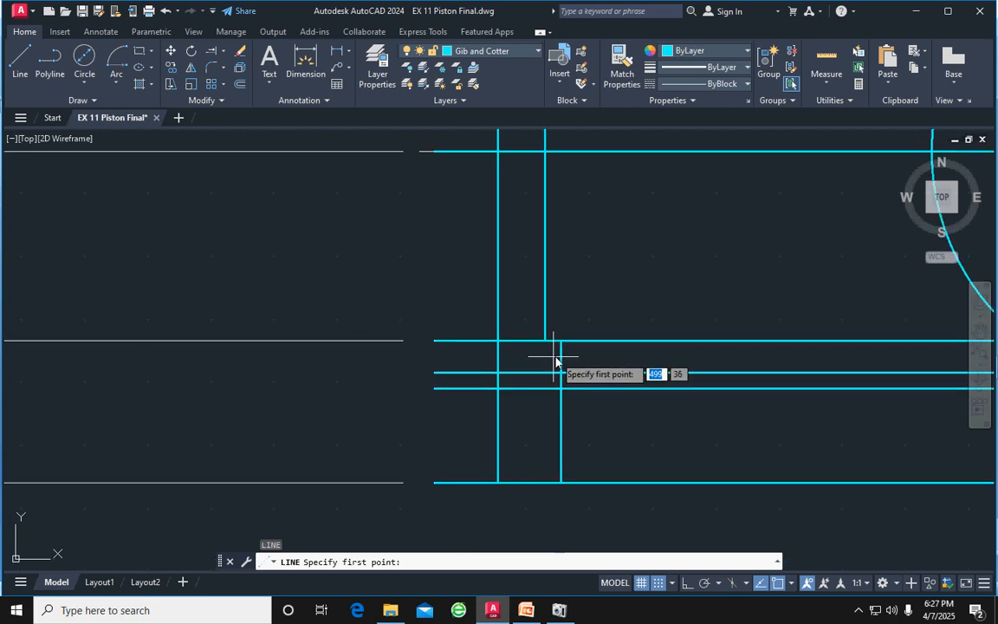
{"action": "scroll", "coordinate": [557, 360], "scroll_direction": "down", "scroll_amount": 2}
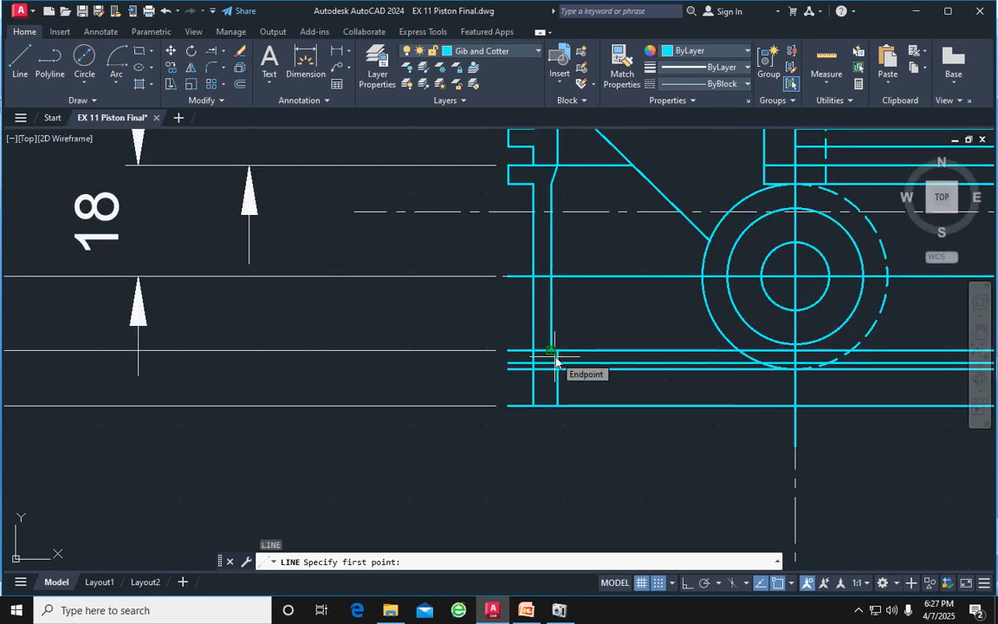
{"action": "key", "text": "Escape"}
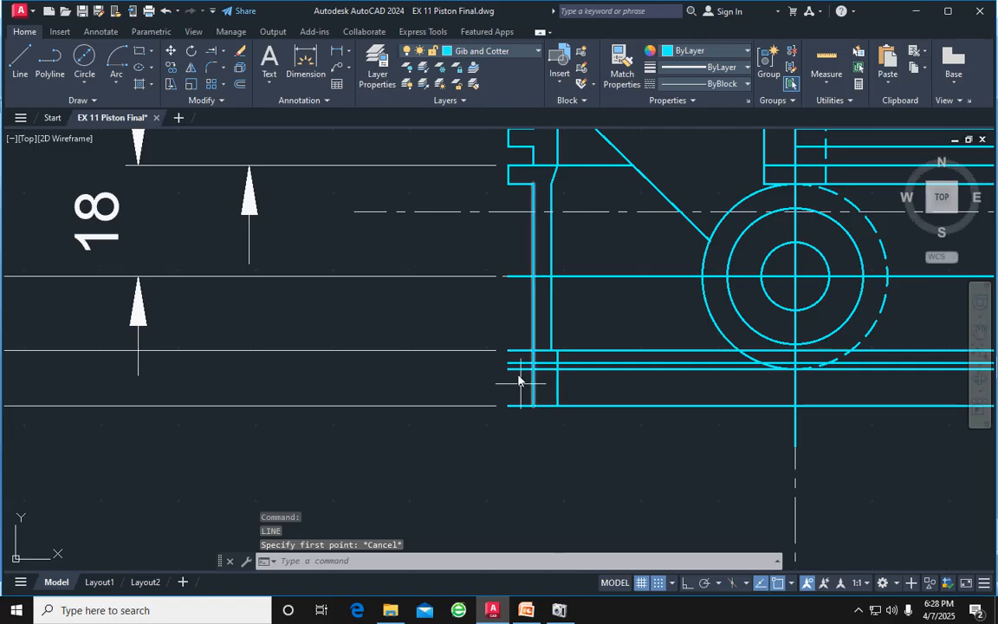
Draw a short vertical line closing the left ends of the upper two of the three closely spaced horizontals near the skirt's base
{"action": "scroll", "coordinate": [331, 266], "scroll_direction": "down", "scroll_amount": 6}
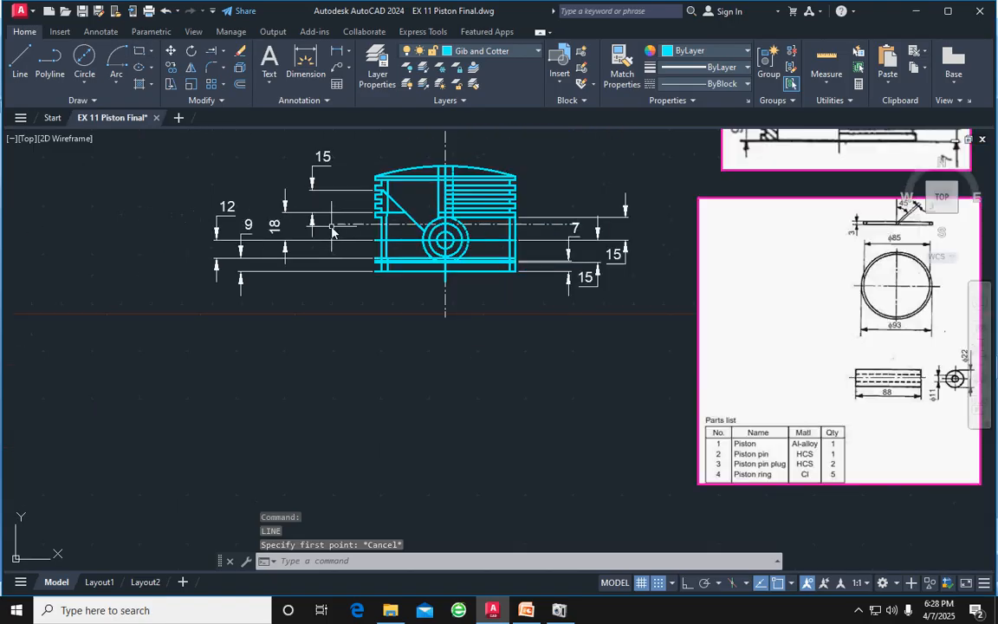
{"action": "middle_click_drag", "start_coordinate": [529, 290], "coordinate": [518, 347]}
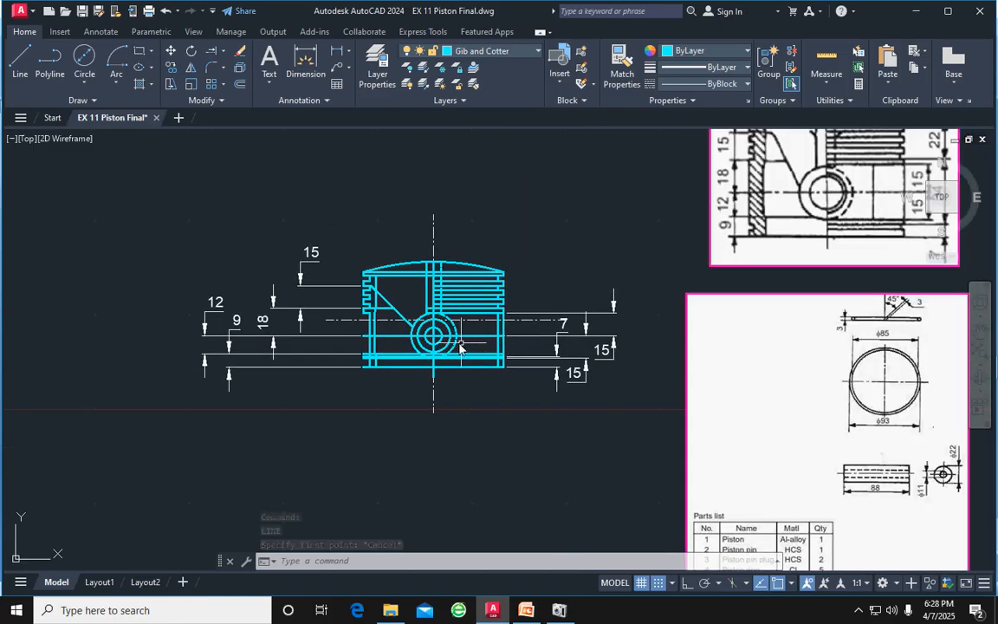
{"action": "scroll", "coordinate": [358, 351], "scroll_direction": "up", "scroll_amount": 4}
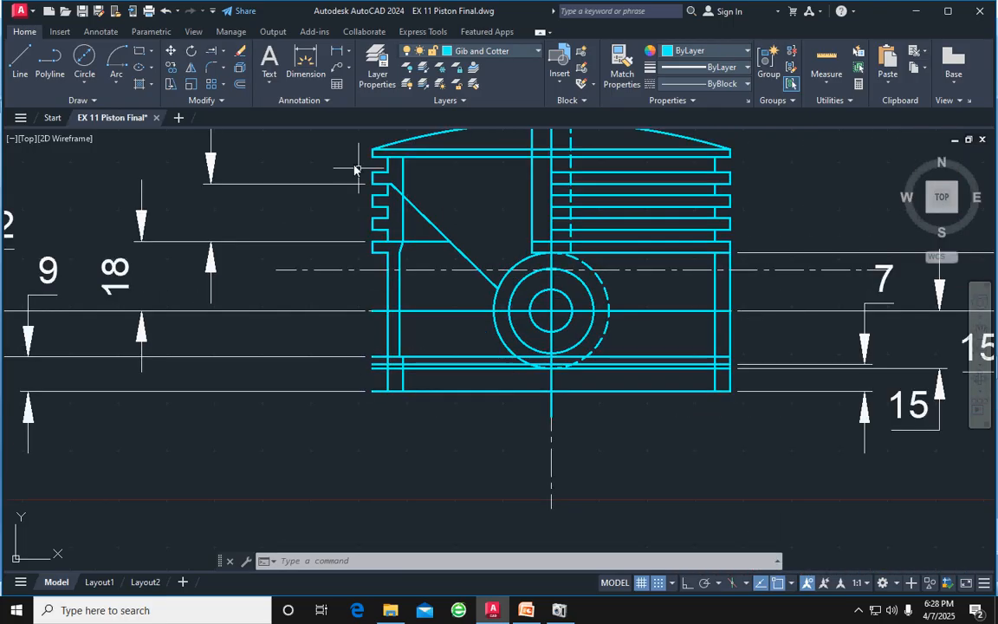
{"action": "left_click", "coordinate": [19, 61]}
{"action": "scroll", "coordinate": [399, 350], "scroll_direction": "up", "scroll_amount": 2}
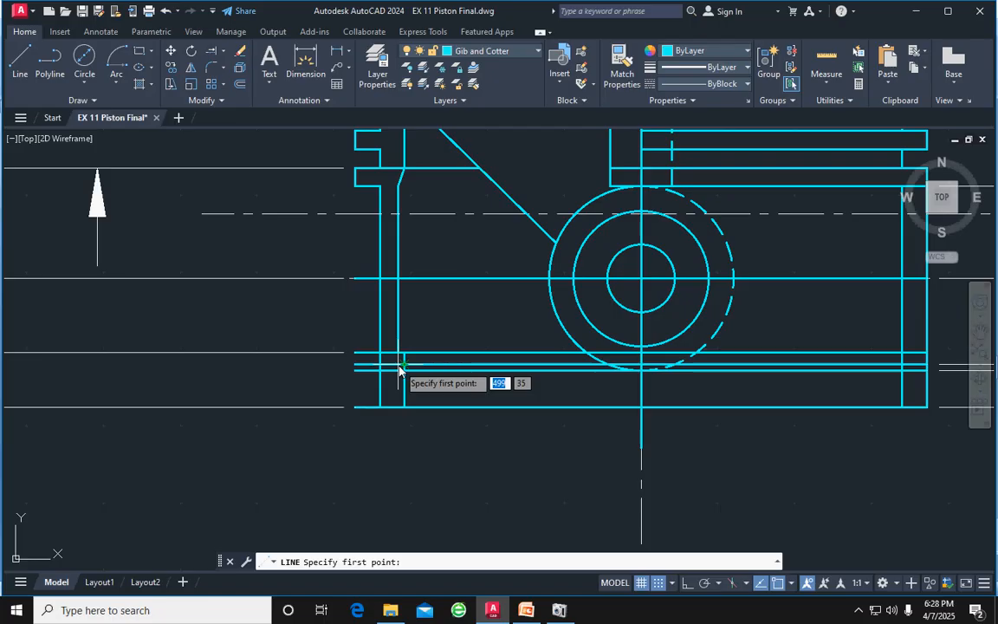
{"action": "scroll", "coordinate": [401, 374], "scroll_direction": "down", "scroll_amount": 2}
{"action": "scroll", "coordinate": [545, 381], "scroll_direction": "down", "scroll_amount": 4}
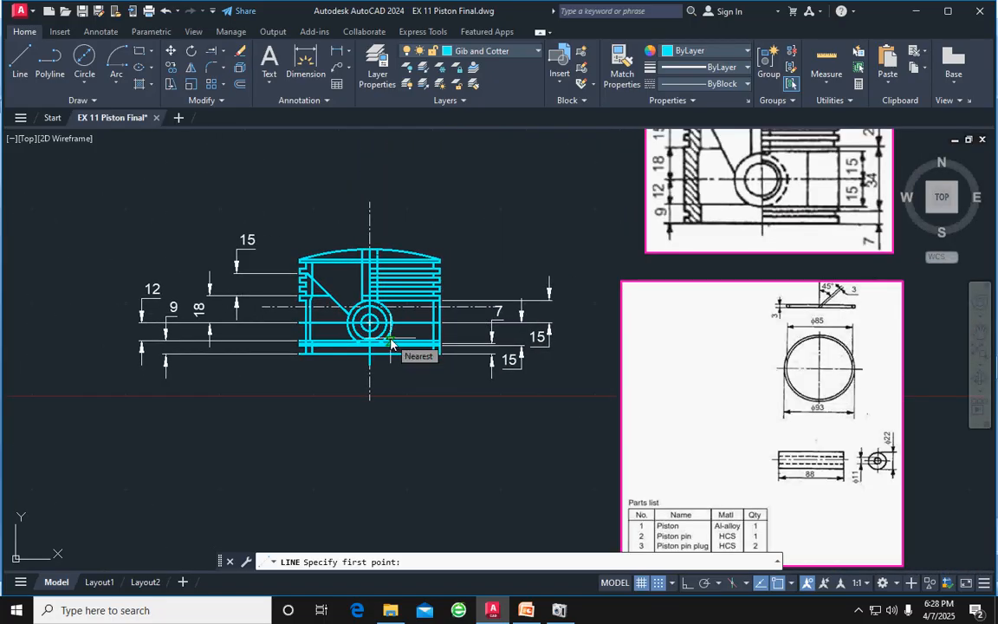
{"action": "scroll", "coordinate": [271, 357], "scroll_direction": "up", "scroll_amount": 2}
{"action": "scroll", "coordinate": [271, 356], "scroll_direction": "up", "scroll_amount": 3}
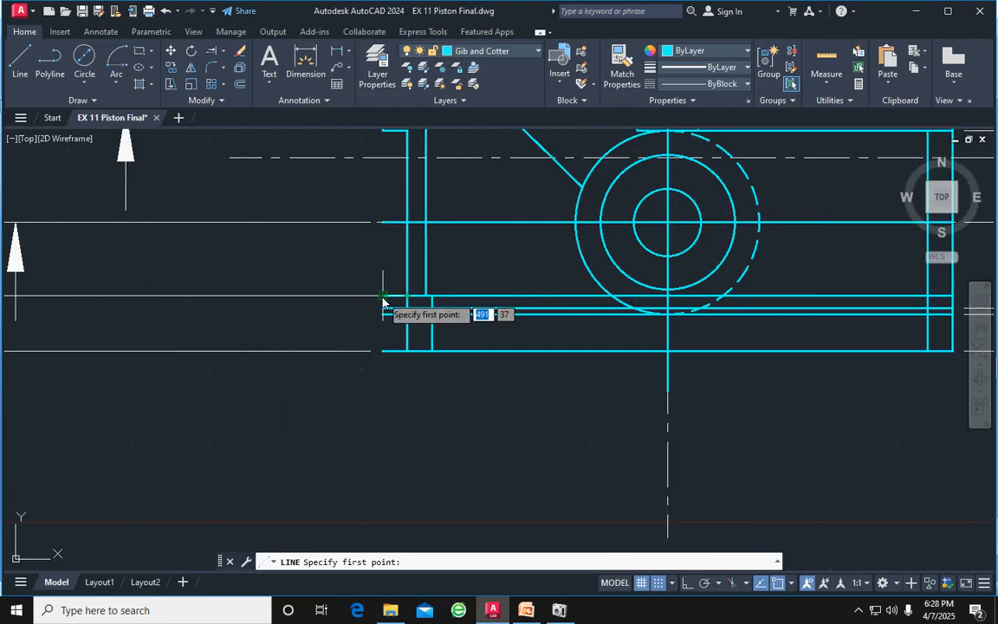
{"action": "left_click", "coordinate": [384, 305]}
{"action": "left_click", "coordinate": [384, 309]}
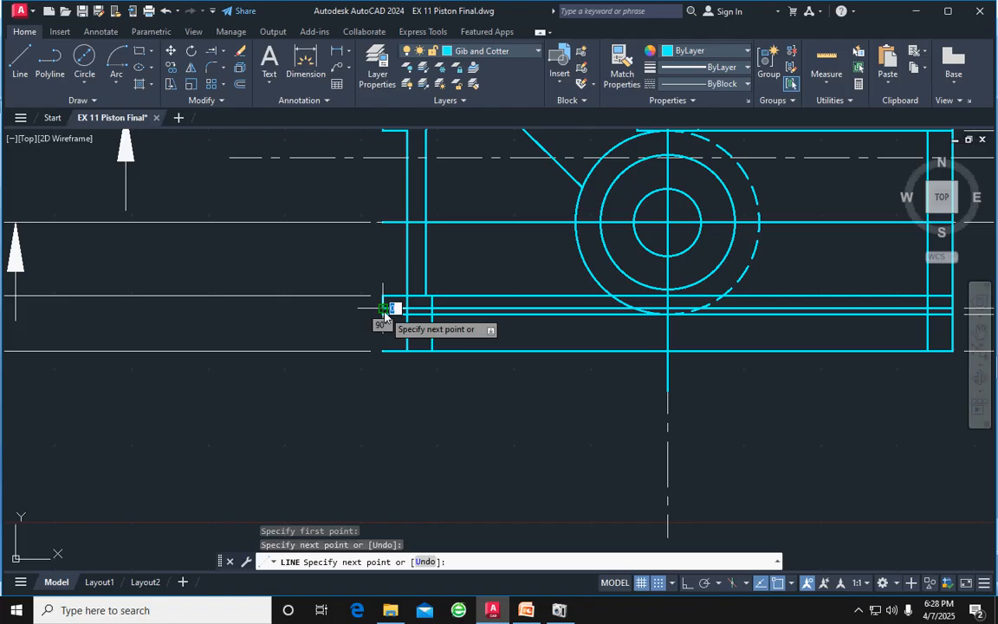
{"action": "key", "text": "Return"}
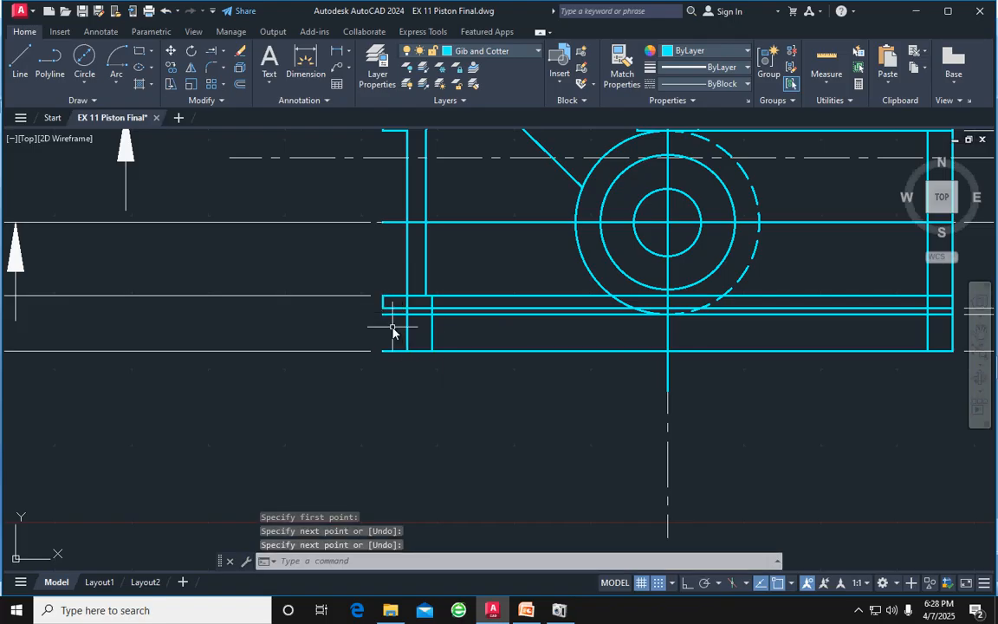
Draw a vertical line from the bottom line's left end up to the closely spaced horizontals, closing the skirt's lower left edge
{"action": "scroll", "coordinate": [392, 330], "scroll_direction": "down", "scroll_amount": 6}
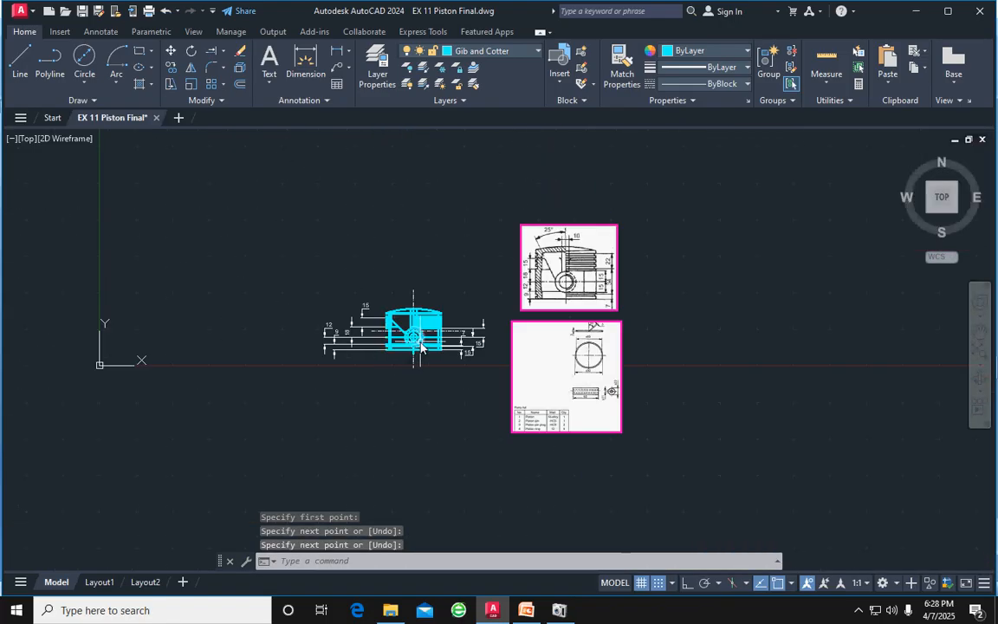
{"action": "scroll", "coordinate": [395, 352], "scroll_direction": "up", "scroll_amount": 6}
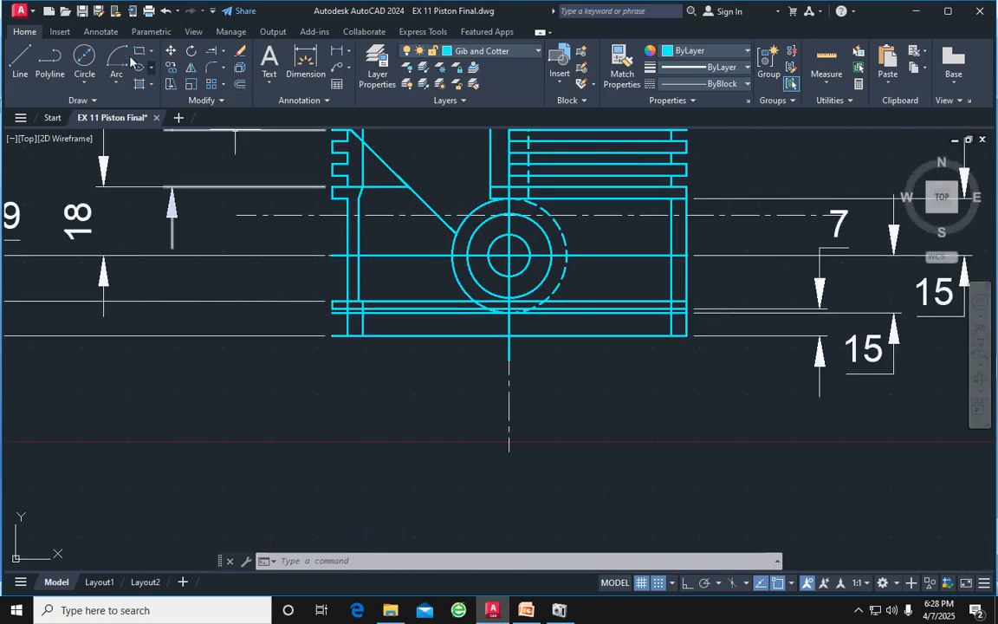
{"action": "left_click", "coordinate": [20, 59]}
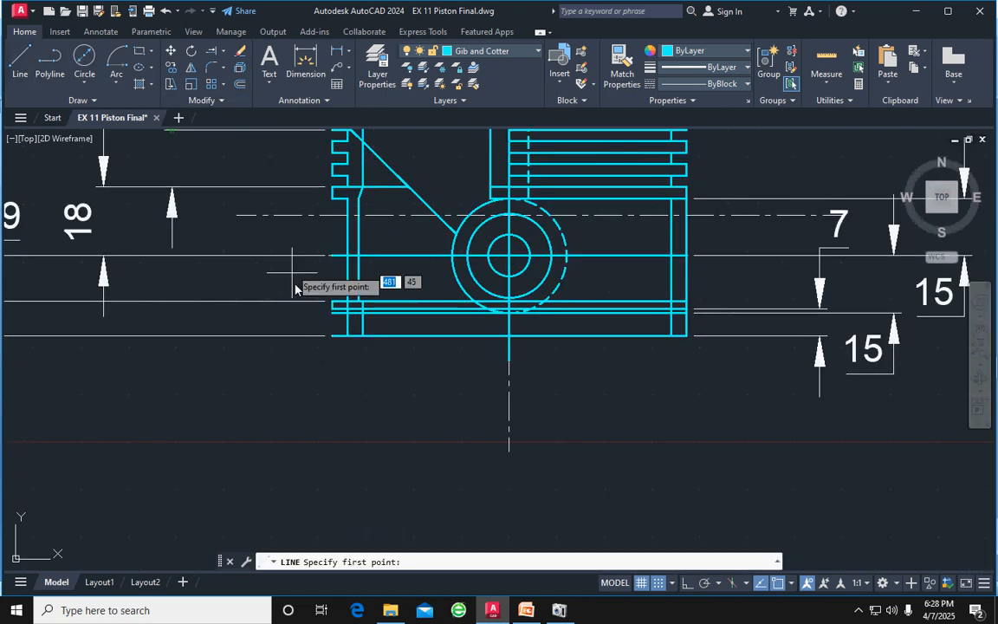
{"action": "left_click", "coordinate": [331, 336]}
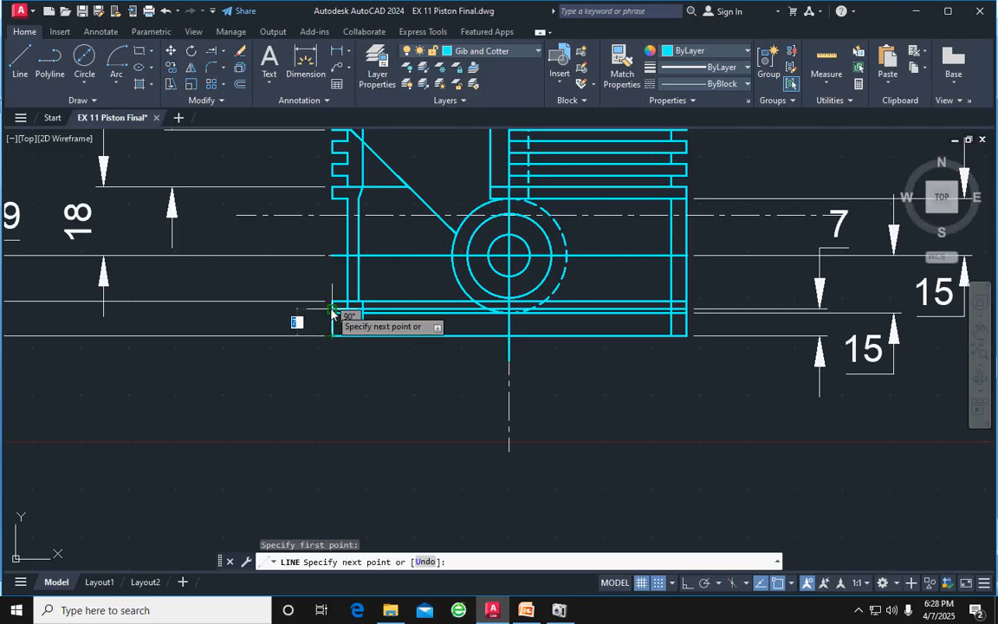
{"action": "left_click", "coordinate": [331, 303]}
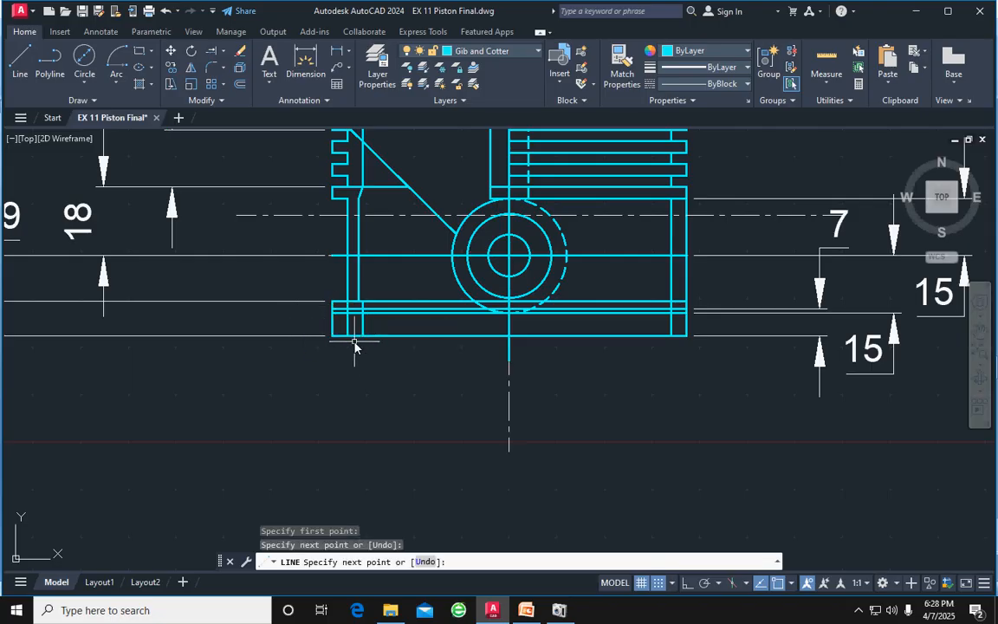
{"action": "key", "text": "Return"}
Trim the lowest left ring land's top horizontal between the groove bottom line and the inner wall line
{"action": "scroll", "coordinate": [414, 322], "scroll_direction": "down", "scroll_amount": 4}
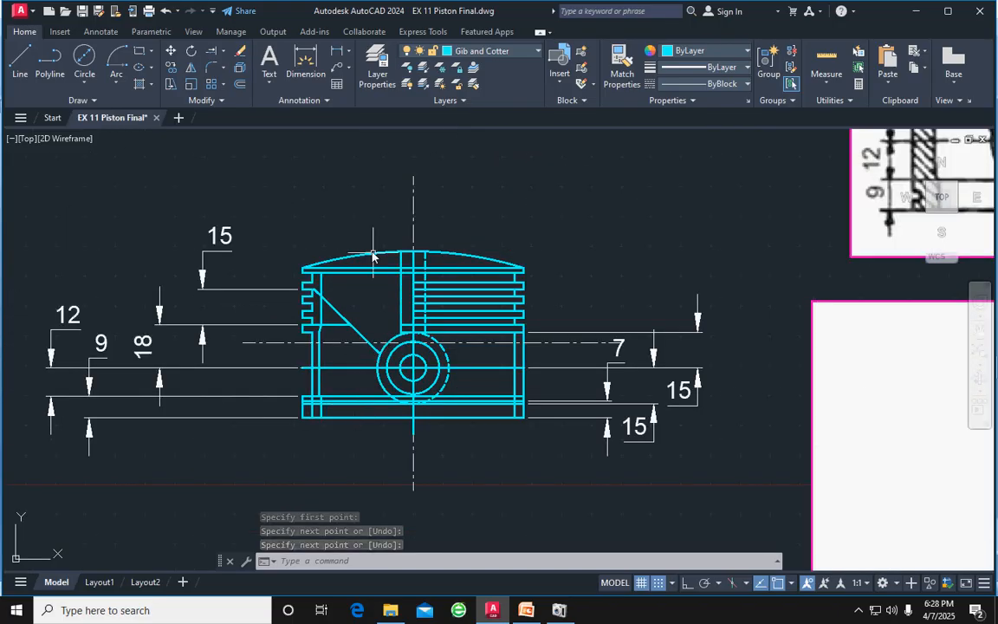
{"action": "scroll", "coordinate": [313, 332], "scroll_direction": "up", "scroll_amount": 2}
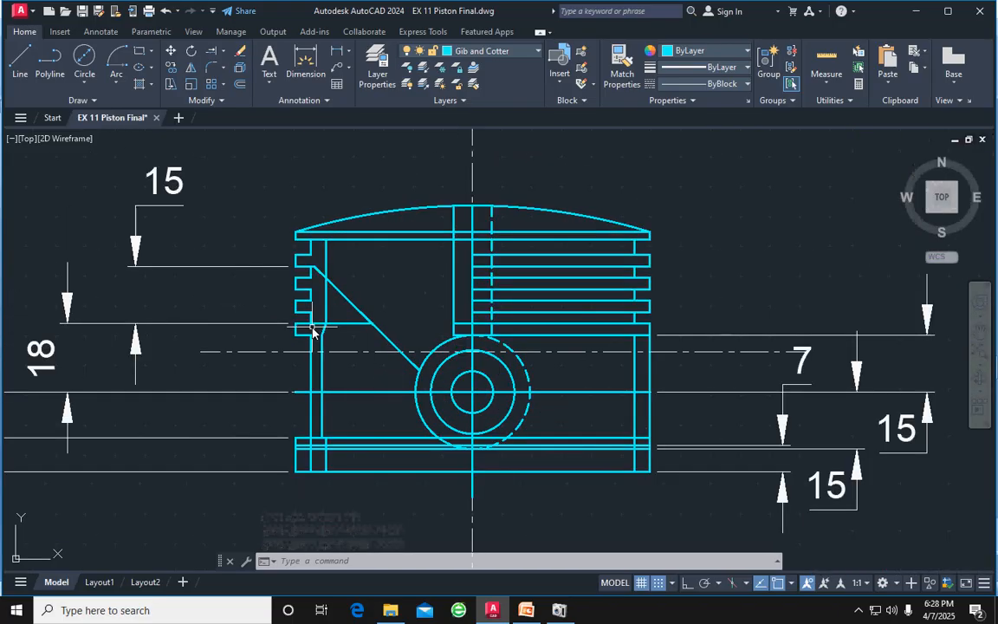
{"action": "scroll", "coordinate": [314, 332], "scroll_direction": "down", "scroll_amount": 5}
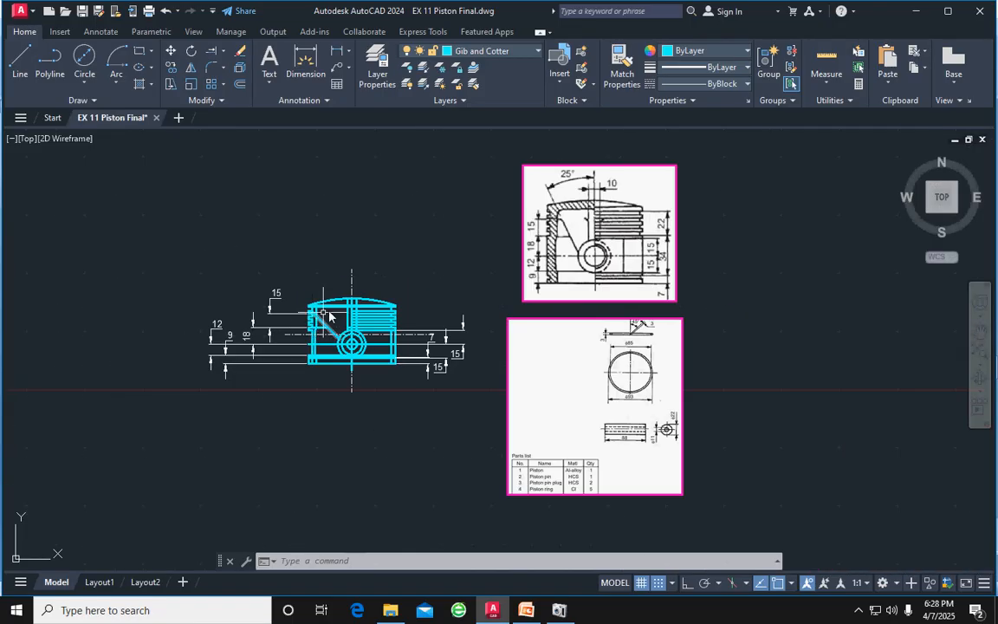
{"action": "scroll", "coordinate": [329, 317], "scroll_direction": "up", "scroll_amount": 6}
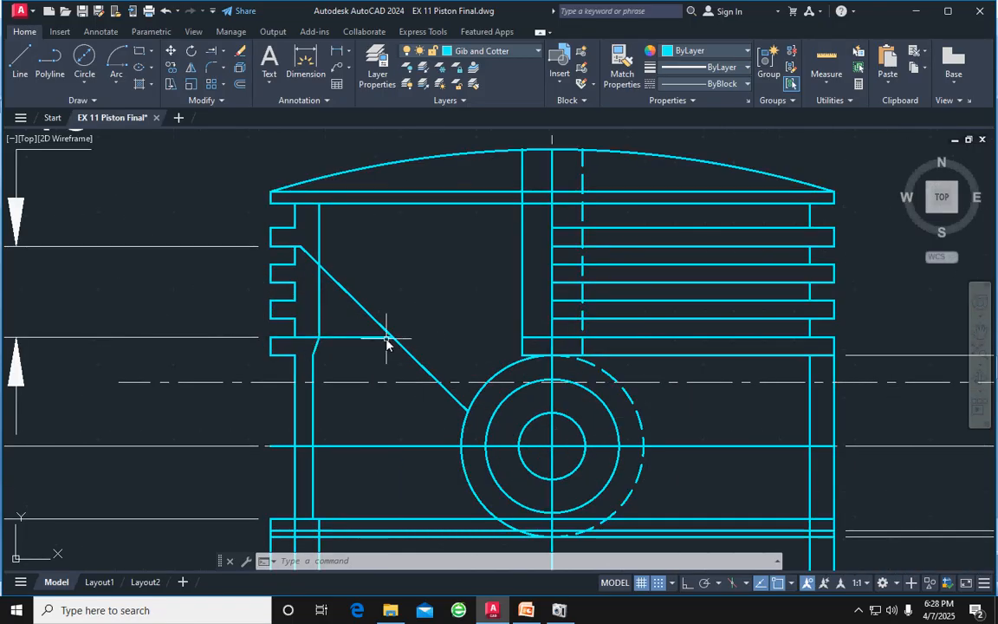
{"action": "key", "text": "Return"}
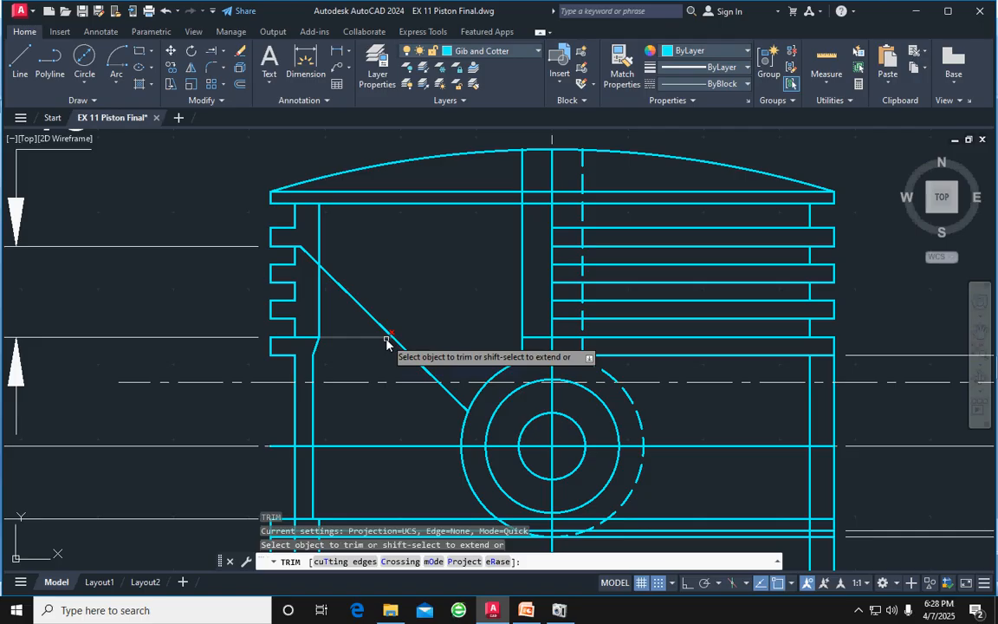
{"action": "left_click", "coordinate": [310, 342]}
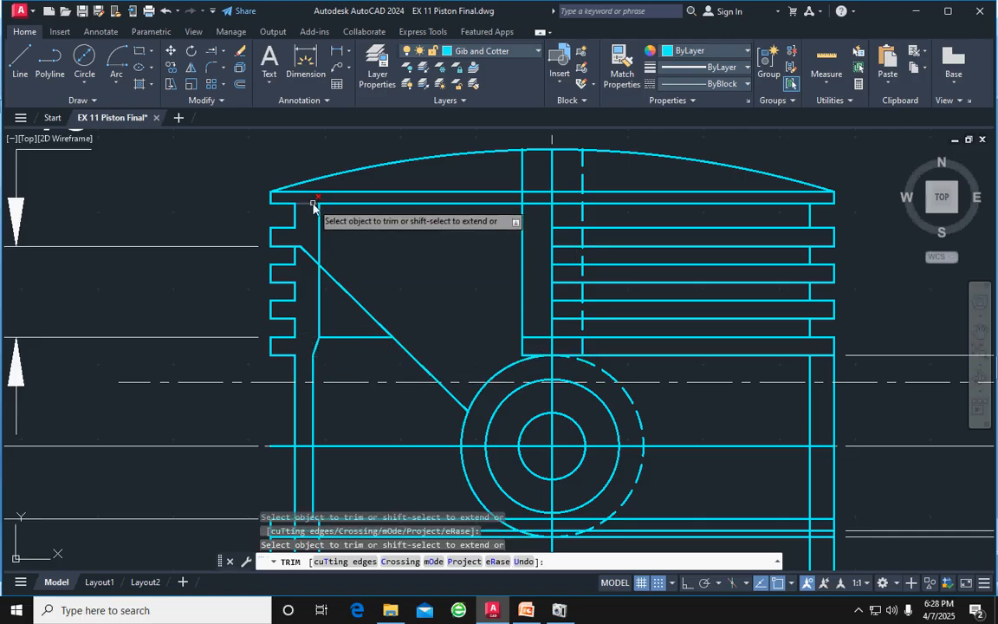
Trim the left half's crown edge horizontal up to the central rib and the lower horizontal's short piece inside the wall thickness
{"action": "scroll", "coordinate": [350, 199], "scroll_direction": "down", "scroll_amount": 4}
{"action": "scroll", "coordinate": [355, 208], "scroll_direction": "down", "scroll_amount": 5}
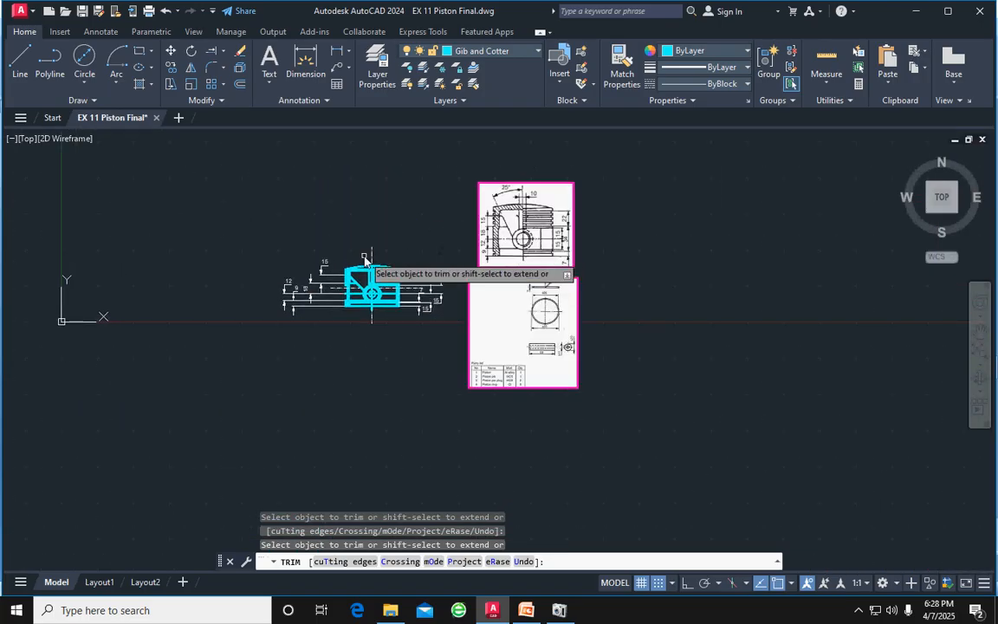
{"action": "scroll", "coordinate": [367, 253], "scroll_direction": "up", "scroll_amount": 8}
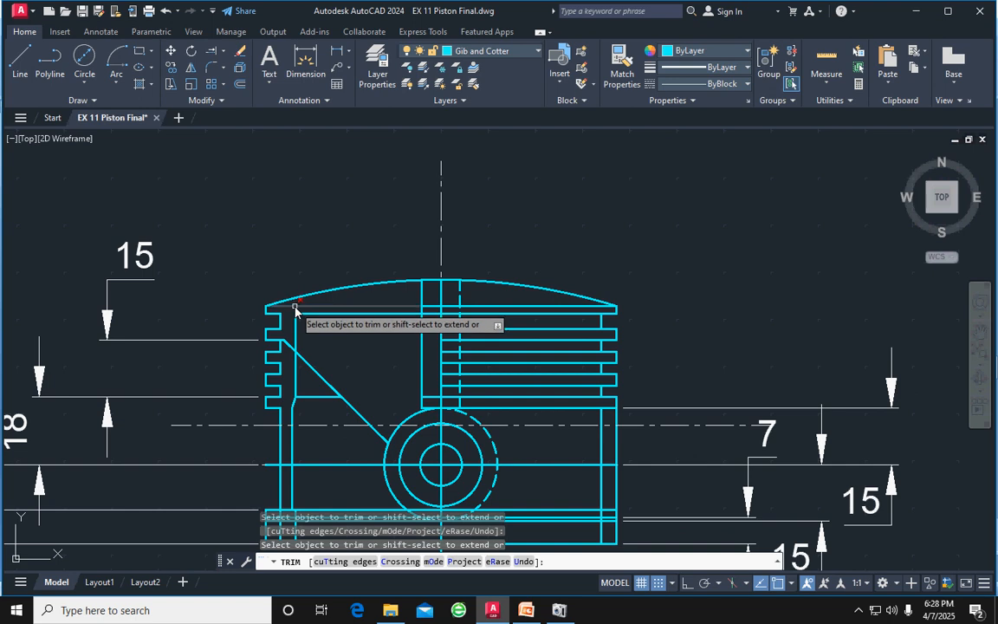
{"action": "scroll", "coordinate": [526, 260], "scroll_direction": "down", "scroll_amount": 3}
{"action": "mouse_move", "coordinate": [519, 277]}
{"action": "middle_mouse_down"}
{"action": "mouse_move", "coordinate": [485, 311]}
{"action": "mouse_move", "coordinate": [416, 334]}
{"action": "middle_mouse_up"}
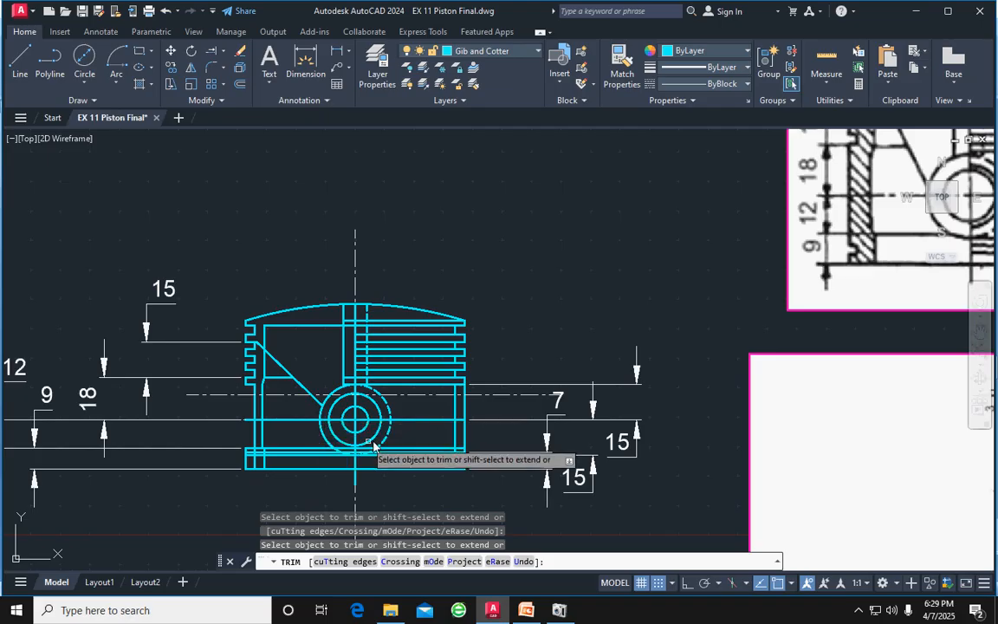
{"action": "key", "text": "Escape"}
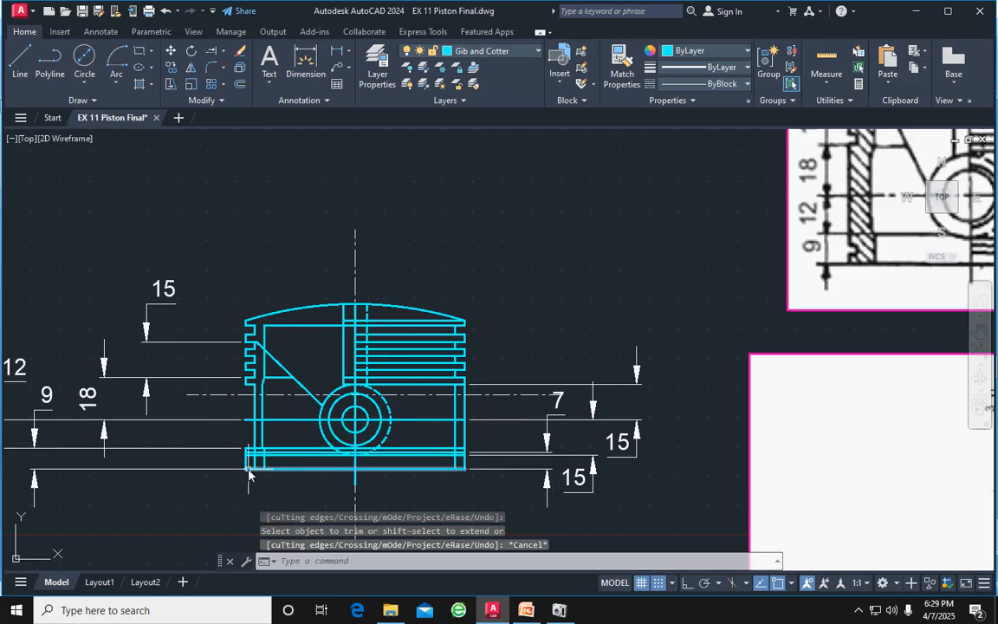
Offset the piston's bottom line 3 mm upward
{"action": "scroll", "coordinate": [248, 472], "scroll_direction": "up", "scroll_amount": 4}
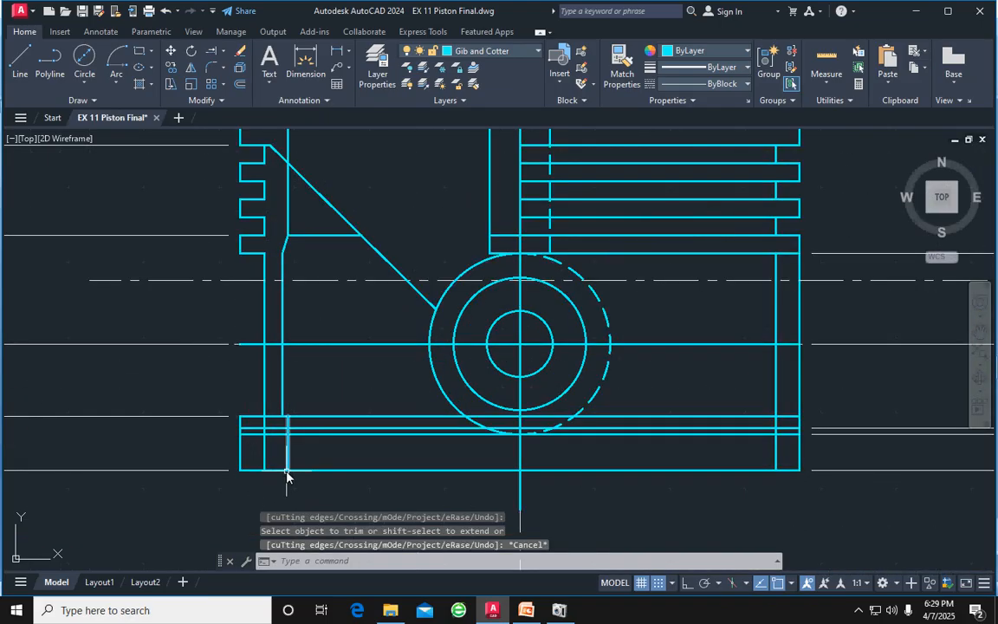
{"action": "left_click", "coordinate": [287, 467]}
{"action": "left_click", "coordinate": [330, 470]}
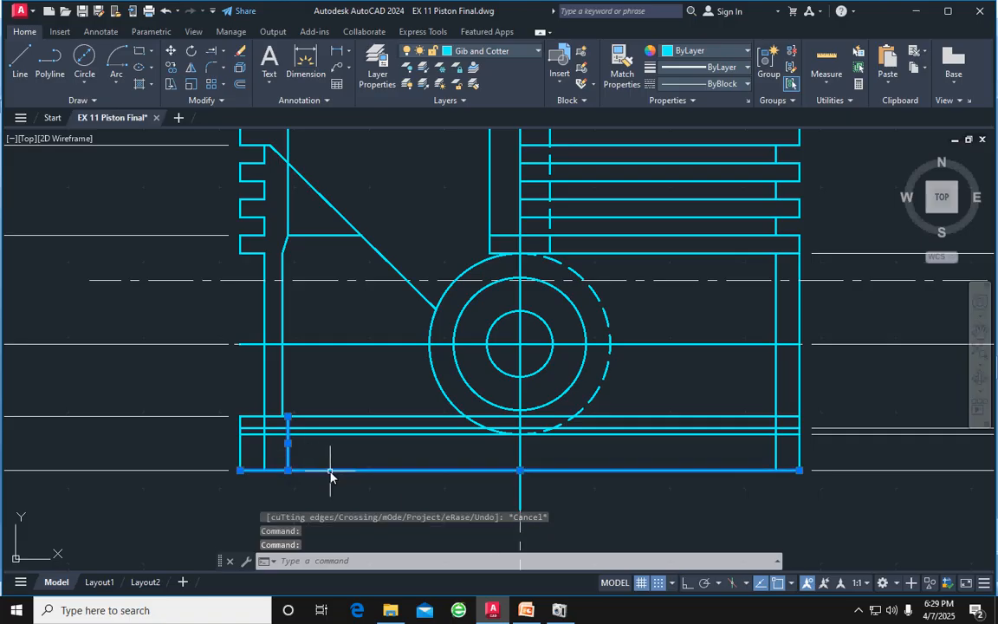
{"action": "key", "text": "Escape"}
{"action": "left_click", "coordinate": [330, 471]}
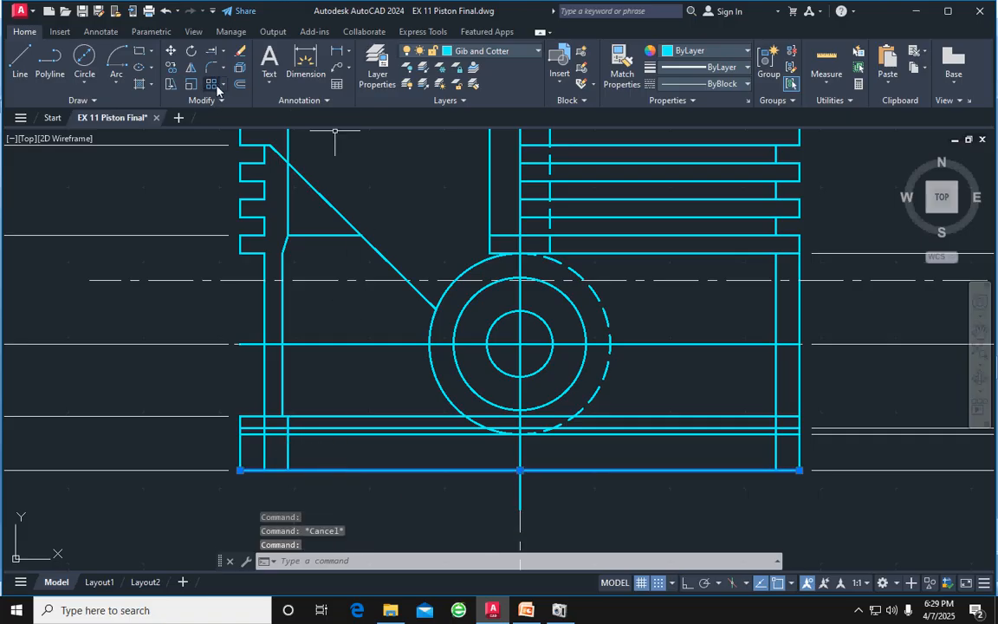
{"action": "left_click", "coordinate": [239, 85]}
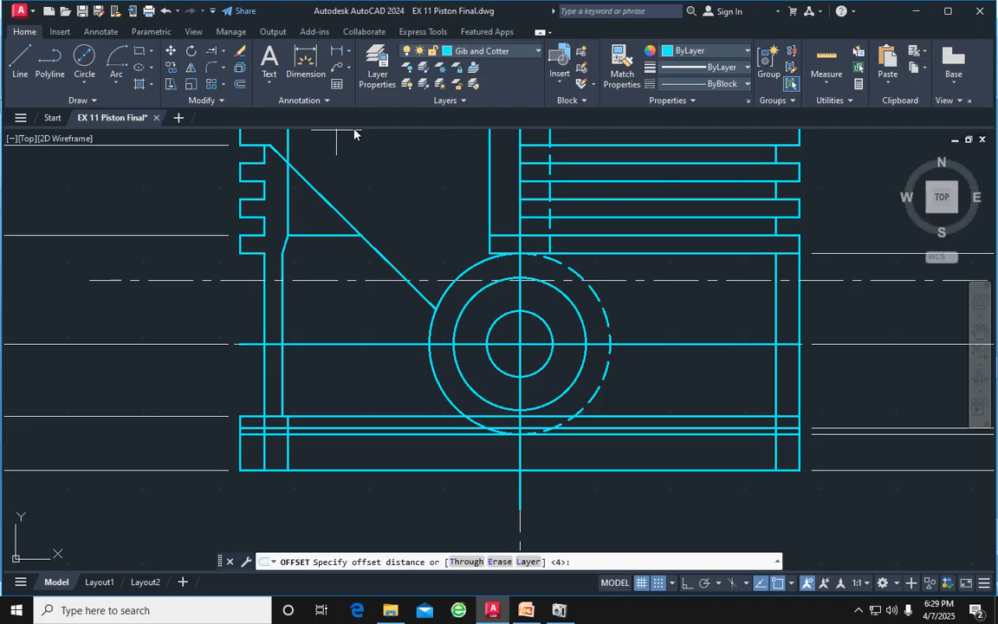
{"action": "type", "text": "3"}
{"action": "key", "text": "Return"}
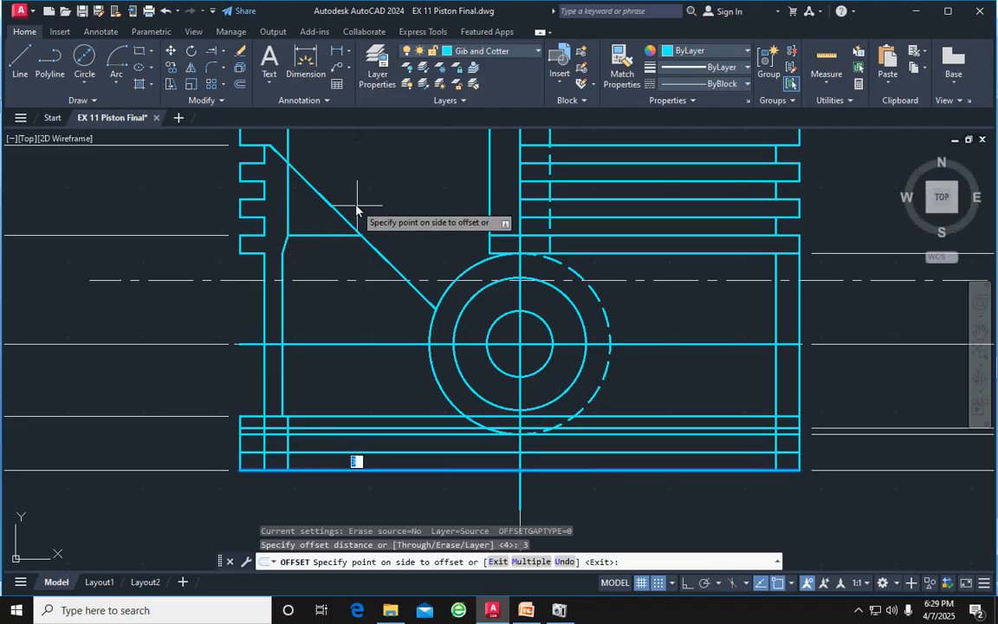
{"action": "left_click", "coordinate": [353, 198]}
{"action": "key", "text": "Escape"}
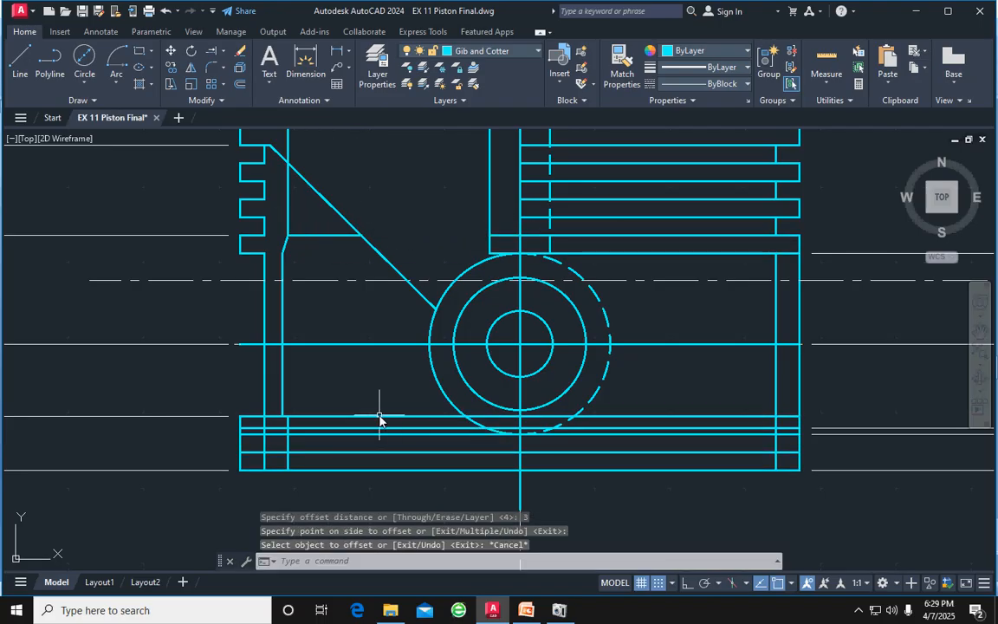
Trim the skirt's left edge to open the groove near the base and remove the horizontal pieces crossing the left wall's thickness
{"action": "type", "text": "tr"}
{"action": "key", "text": "Return"}
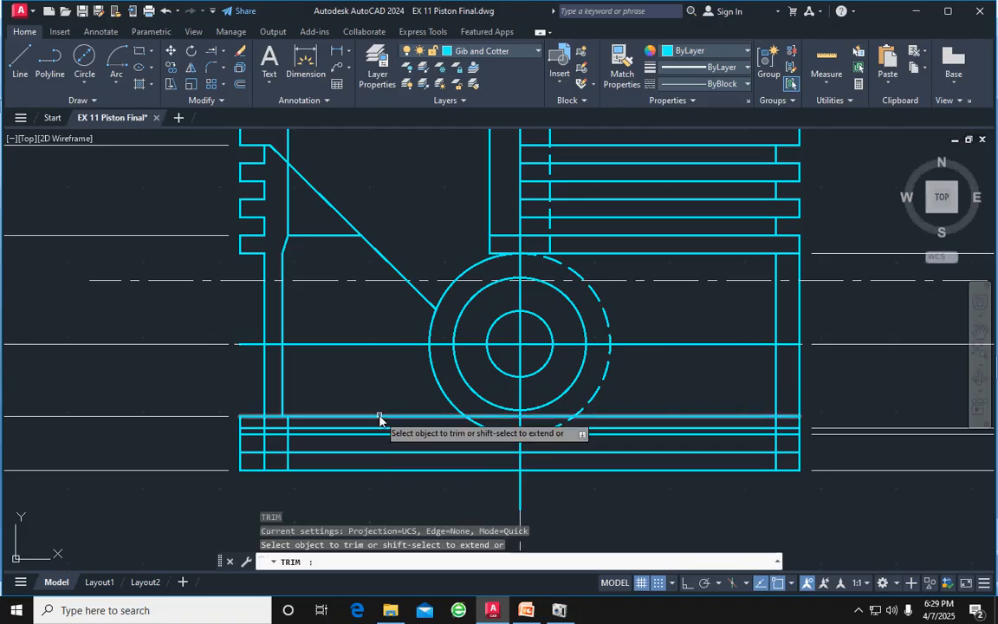
{"action": "left_click", "coordinate": [240, 446]}
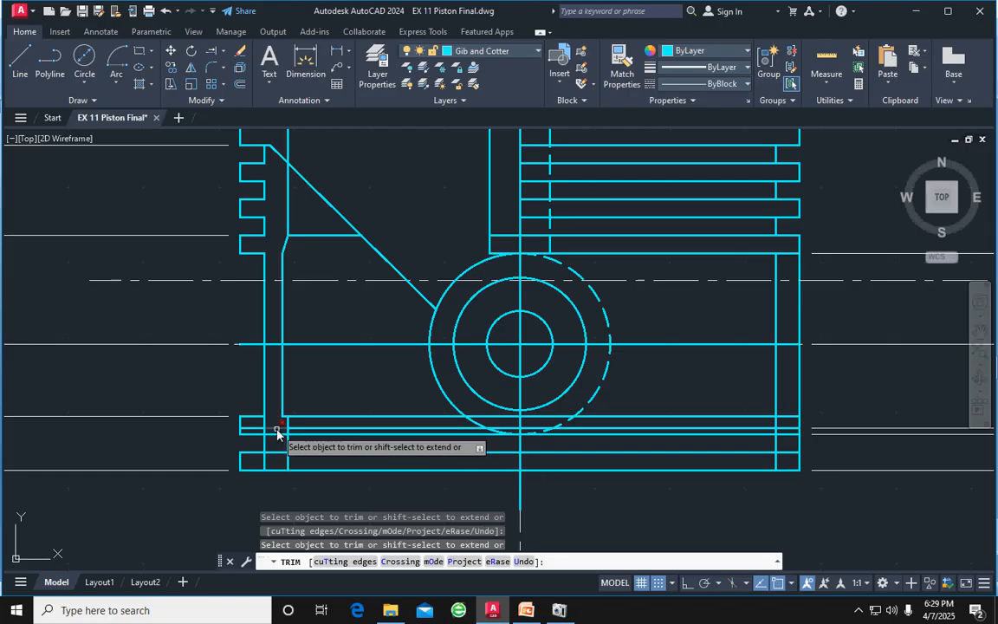
{"action": "scroll", "coordinate": [317, 447], "scroll_direction": "down", "scroll_amount": 2}
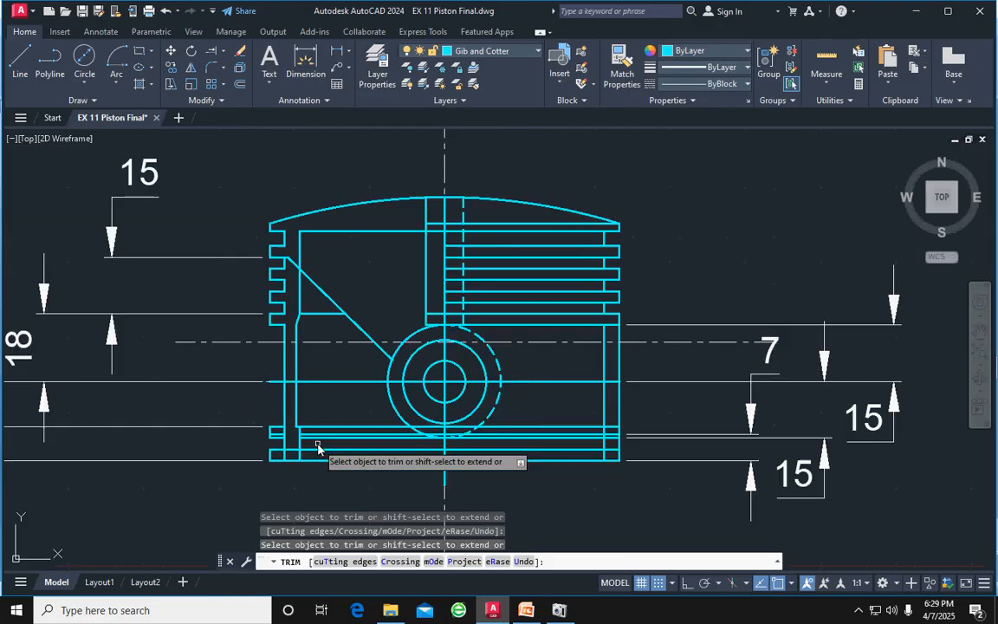
{"action": "scroll", "coordinate": [317, 447], "scroll_direction": "down", "scroll_amount": 4}
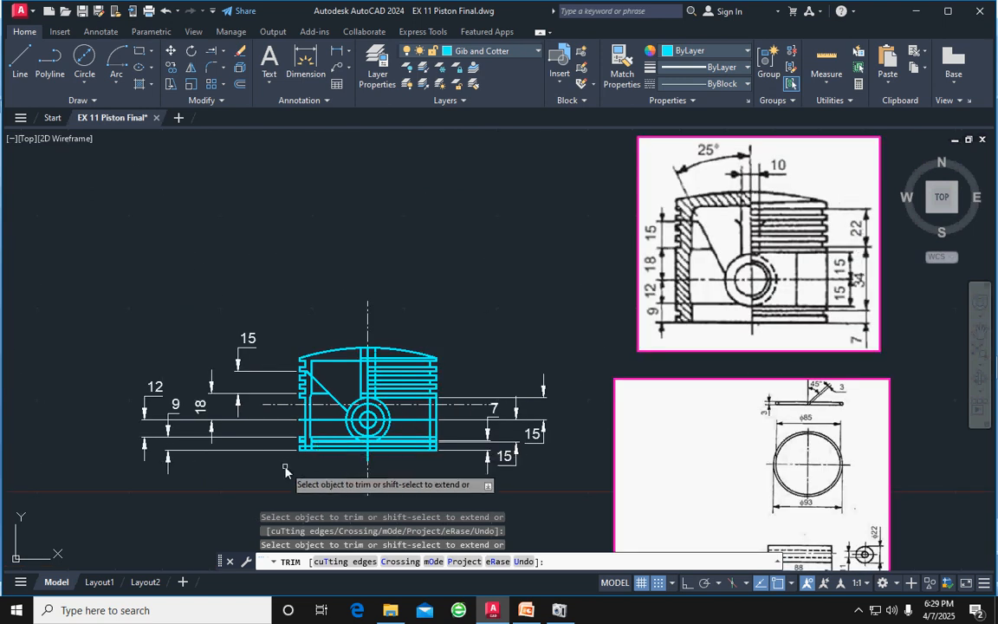
{"action": "scroll", "coordinate": [299, 459], "scroll_direction": "up", "scroll_amount": 5}
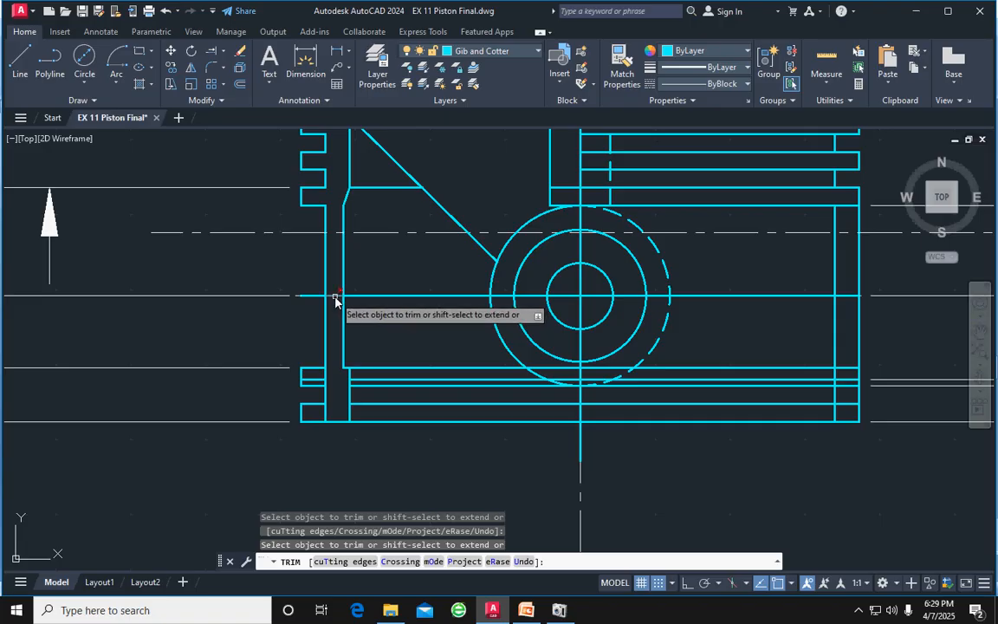
{"action": "key", "text": "Escape"}
Erase the solid horizontal line through the pin centre and the extra dash-dot horizontal centre line above it
{"action": "scroll", "coordinate": [390, 340], "scroll_direction": "down", "scroll_amount": 5}
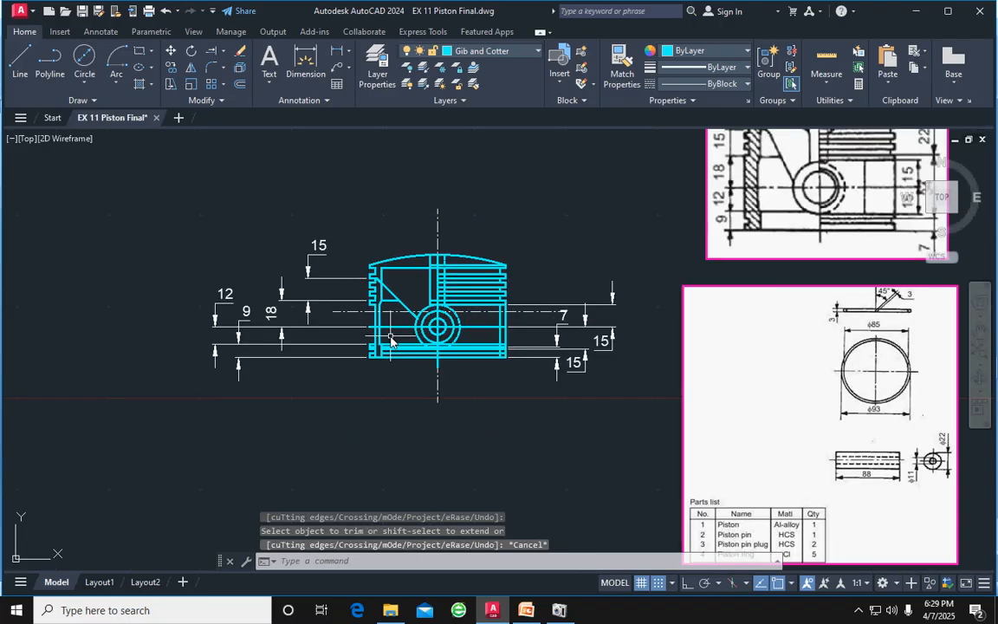
{"action": "left_click", "coordinate": [382, 331]}
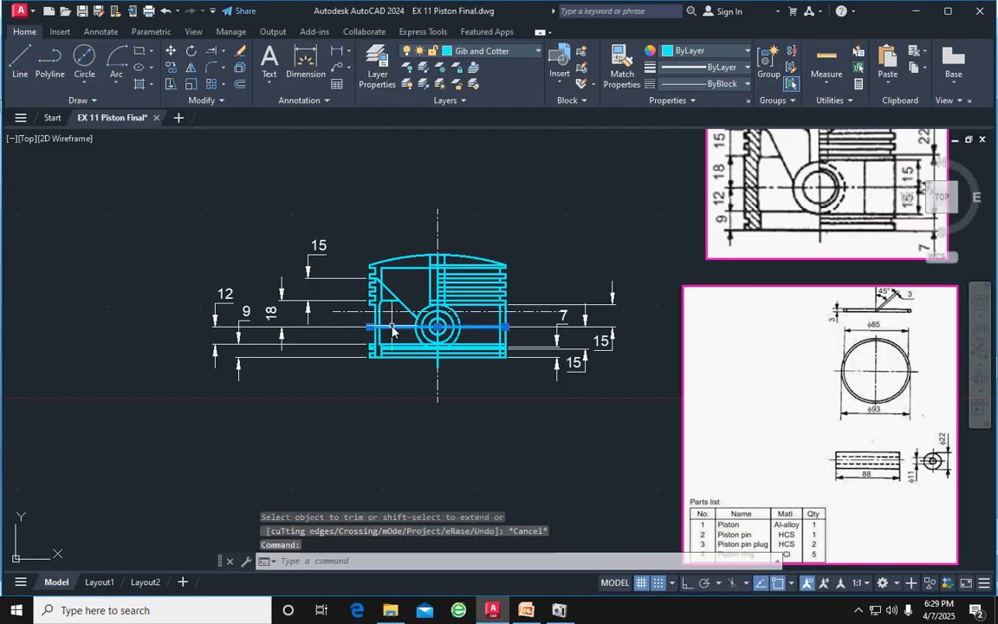
{"action": "key", "text": "Delete"}
{"action": "scroll", "coordinate": [443, 322], "scroll_direction": "up", "scroll_amount": 2}
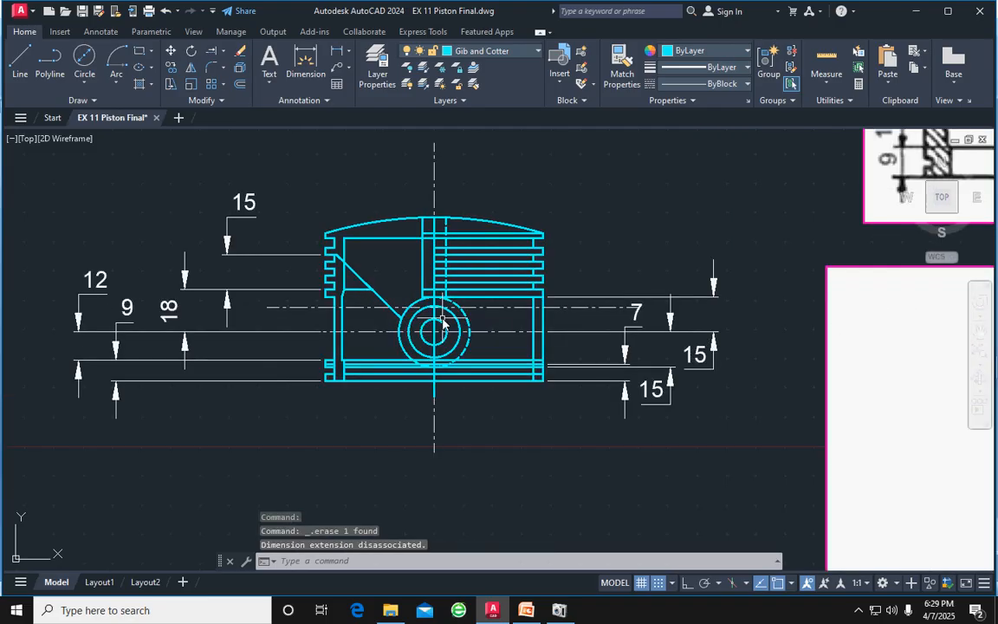
{"action": "scroll", "coordinate": [378, 379], "scroll_direction": "down", "scroll_amount": 1}
{"action": "scroll", "coordinate": [374, 387], "scroll_direction": "down", "scroll_amount": 2}
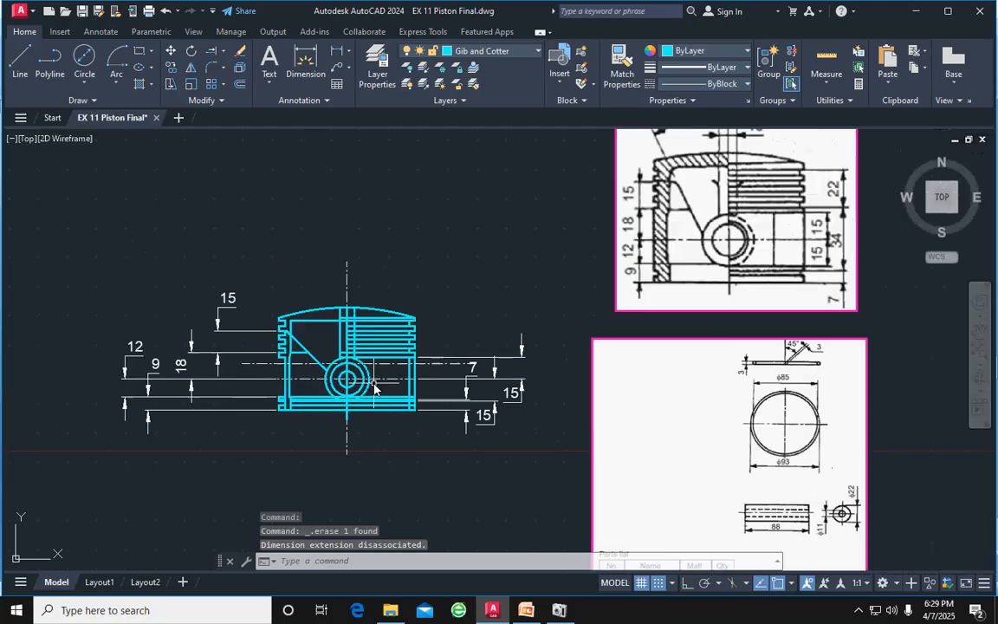
{"action": "scroll", "coordinate": [433, 364], "scroll_direction": "up", "scroll_amount": 1}
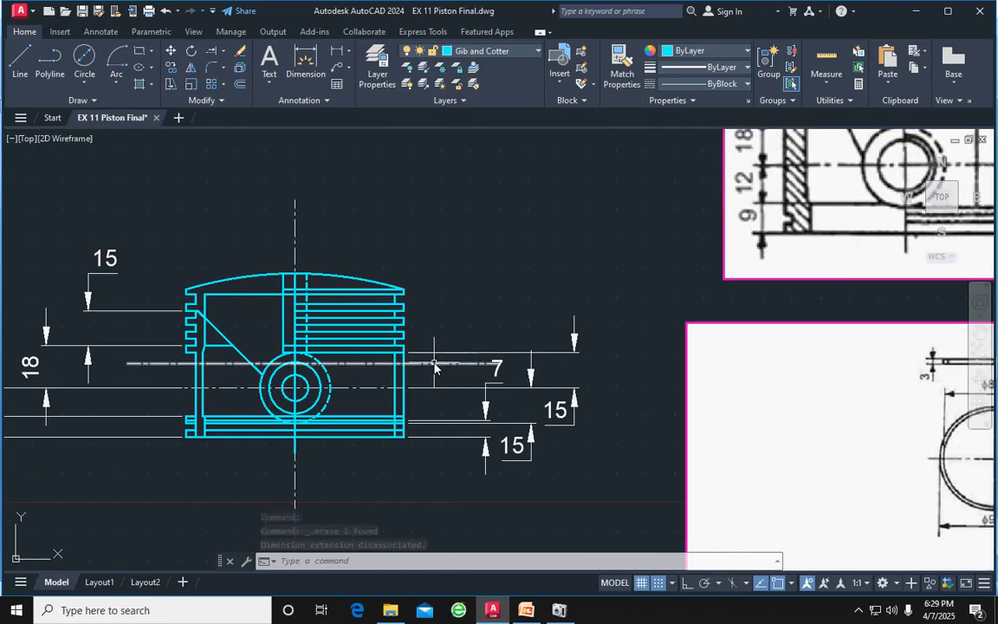
{"action": "left_click", "coordinate": [434, 363]}
{"action": "key", "text": "Delete"}
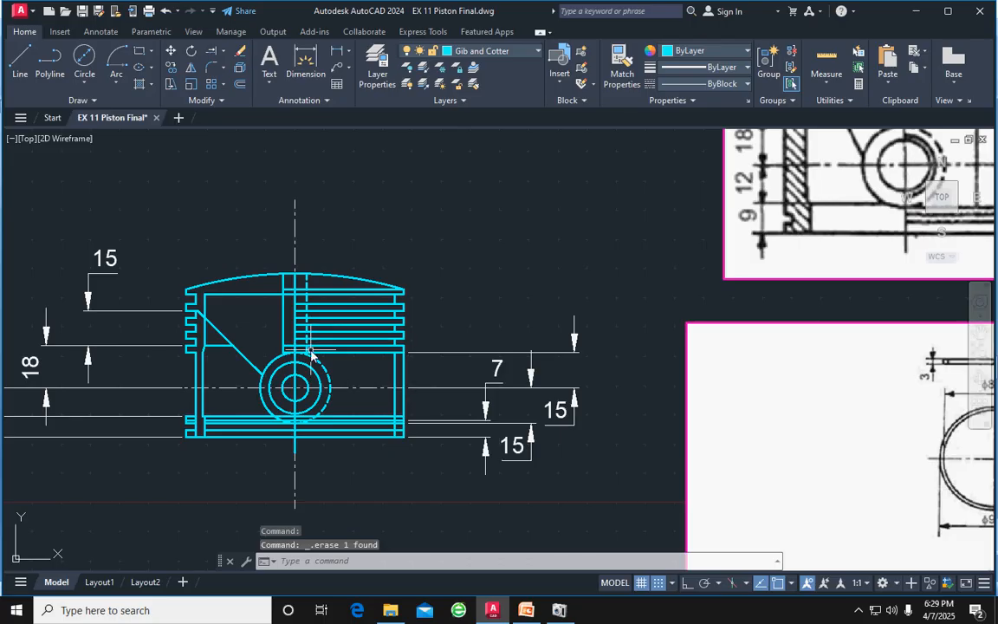
Erase the solid vertical lines overlapping the piston's axis, keeping the dash-dot centre line
{"action": "scroll", "coordinate": [311, 351], "scroll_direction": "up", "scroll_amount": 1}
{"action": "scroll", "coordinate": [311, 351], "scroll_direction": "down", "scroll_amount": 4}
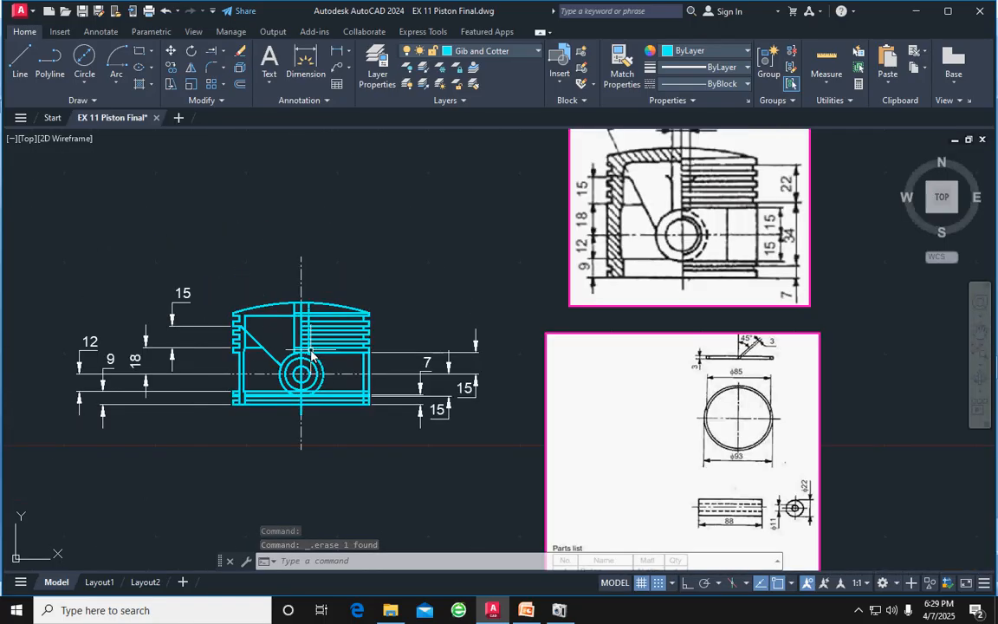
{"action": "scroll", "coordinate": [301, 343], "scroll_direction": "up", "scroll_amount": 4}
{"action": "left_click", "coordinate": [299, 329]}
{"action": "key", "text": "Delete"}
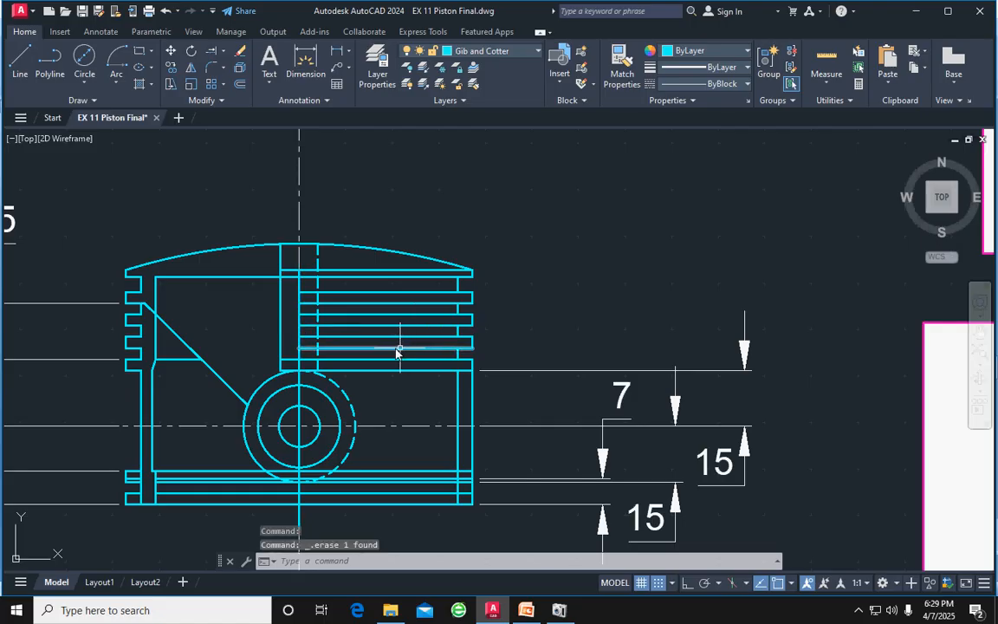
{"action": "left_click", "coordinate": [302, 327]}
{"action": "left_click", "coordinate": [302, 324]}
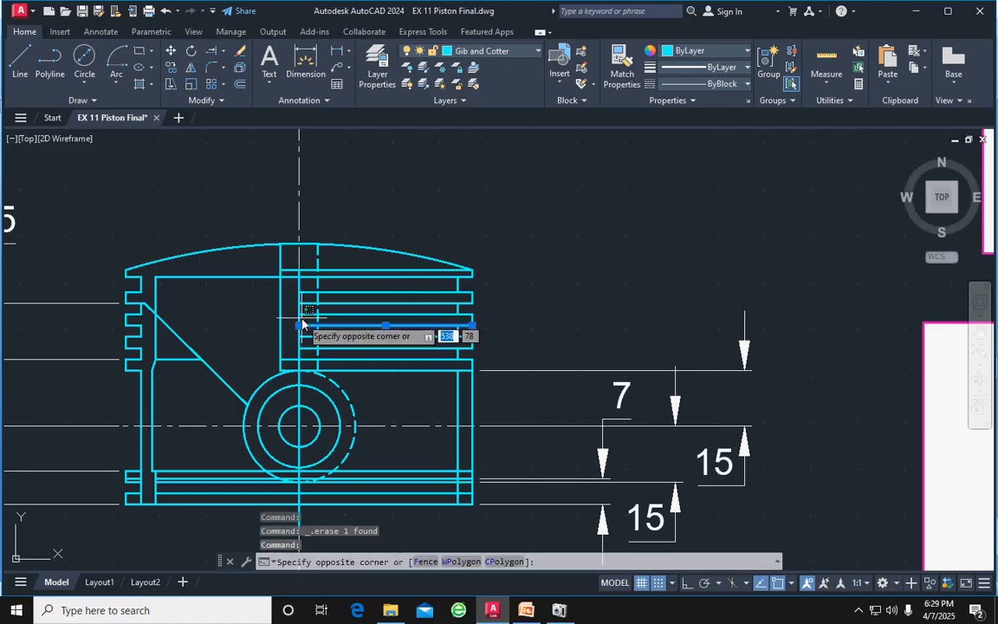
{"action": "key", "text": "Escape"}
{"action": "key", "text": "Escape"}
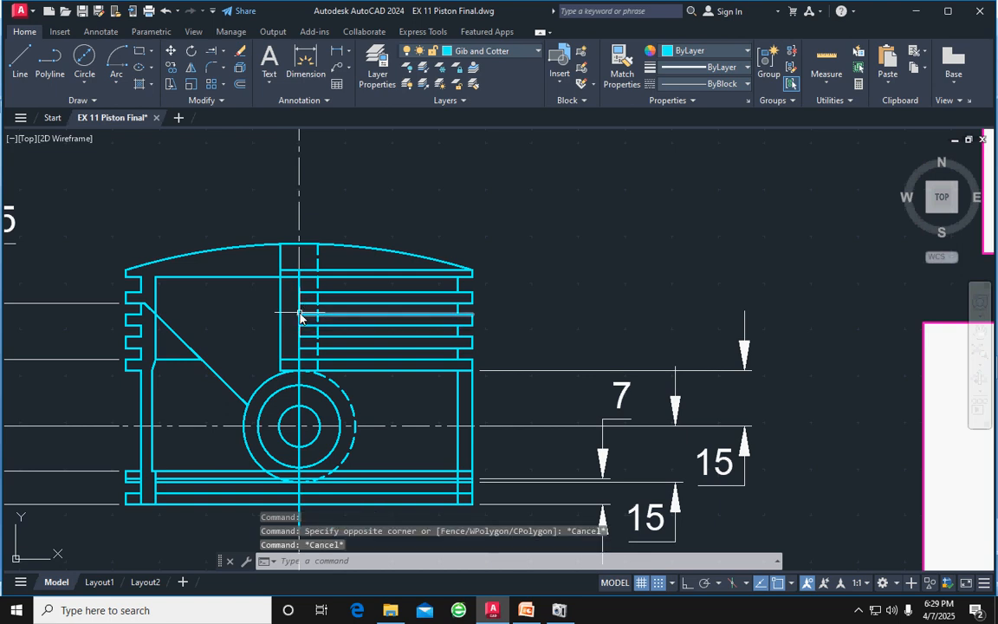
{"action": "left_click", "coordinate": [307, 303]}
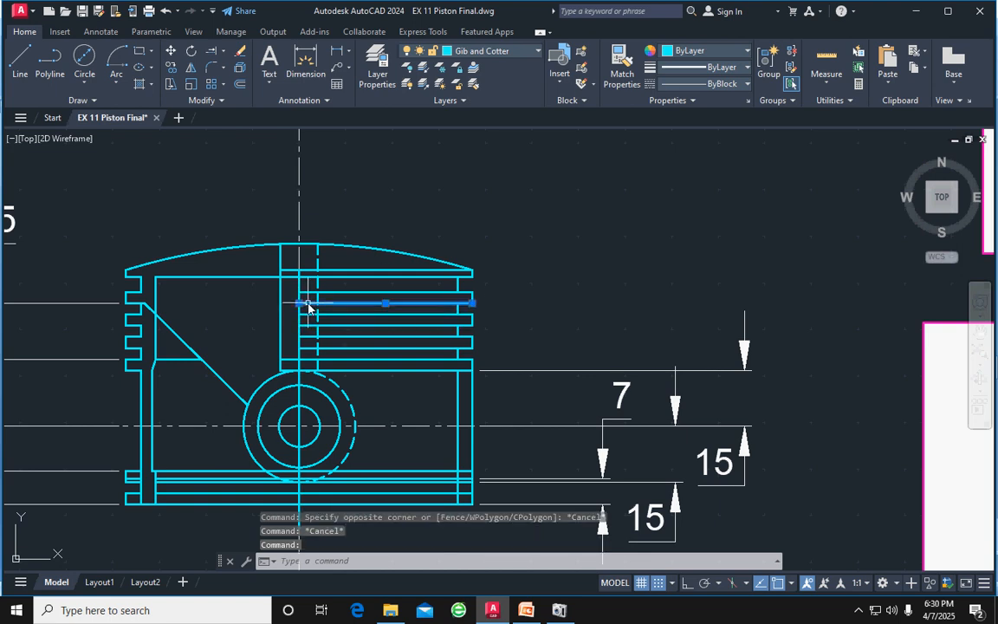
{"action": "key", "text": "Escape"}
{"action": "left_click", "coordinate": [299, 308]}
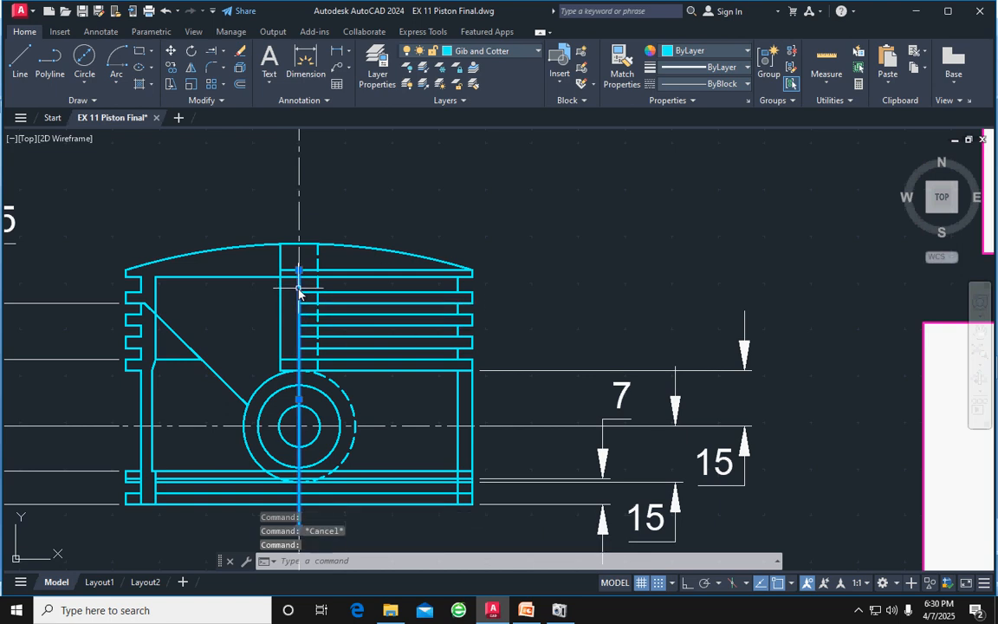
{"action": "scroll", "coordinate": [500, 351], "scroll_direction": "down", "scroll_amount": 2}
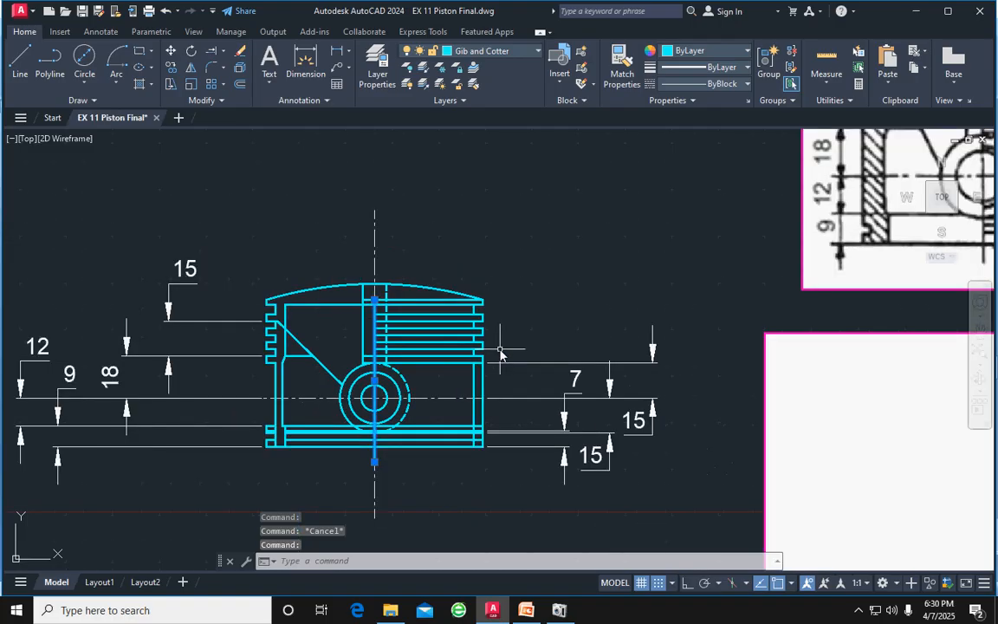
{"action": "key", "text": "Delete"}
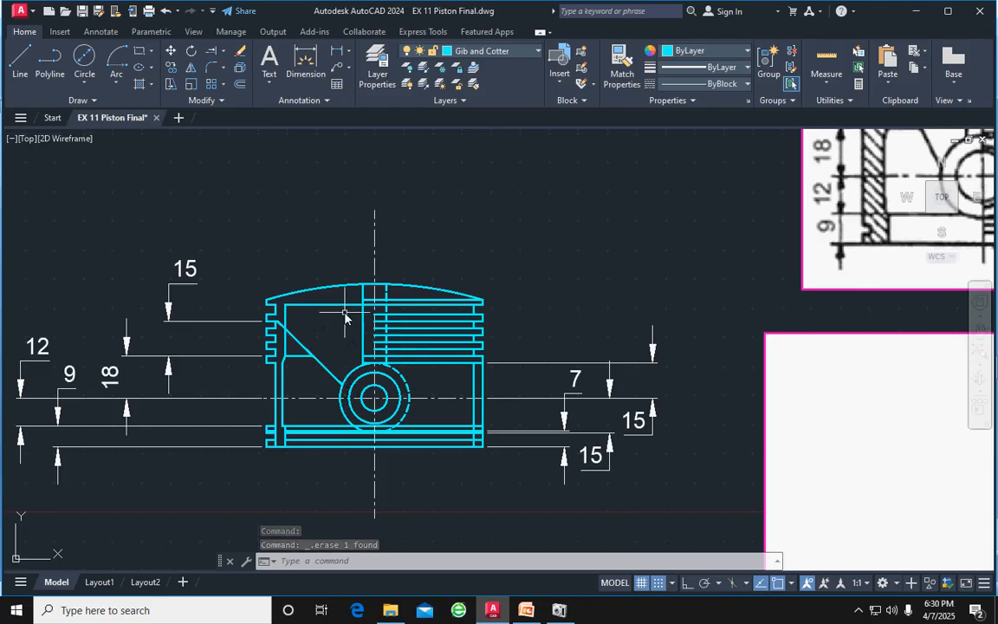
Fillet the inner corner between the left wall line and the crown's underside with a radius of 5
{"action": "scroll", "coordinate": [344, 316], "scroll_direction": "down", "scroll_amount": 2}
{"action": "scroll", "coordinate": [333, 325], "scroll_direction": "up", "scroll_amount": 5}
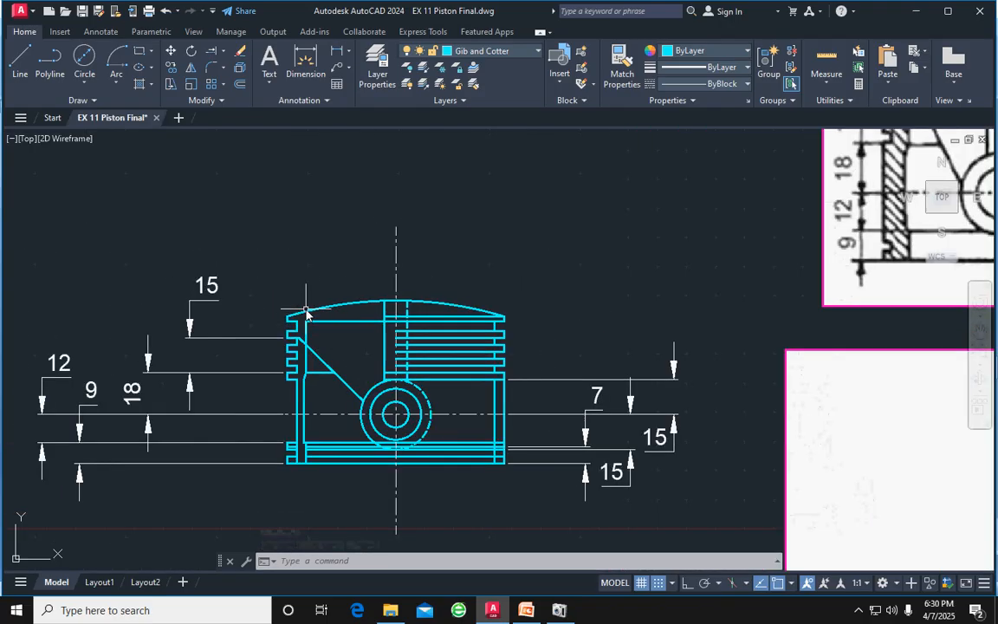
{"action": "left_click", "coordinate": [210, 69]}
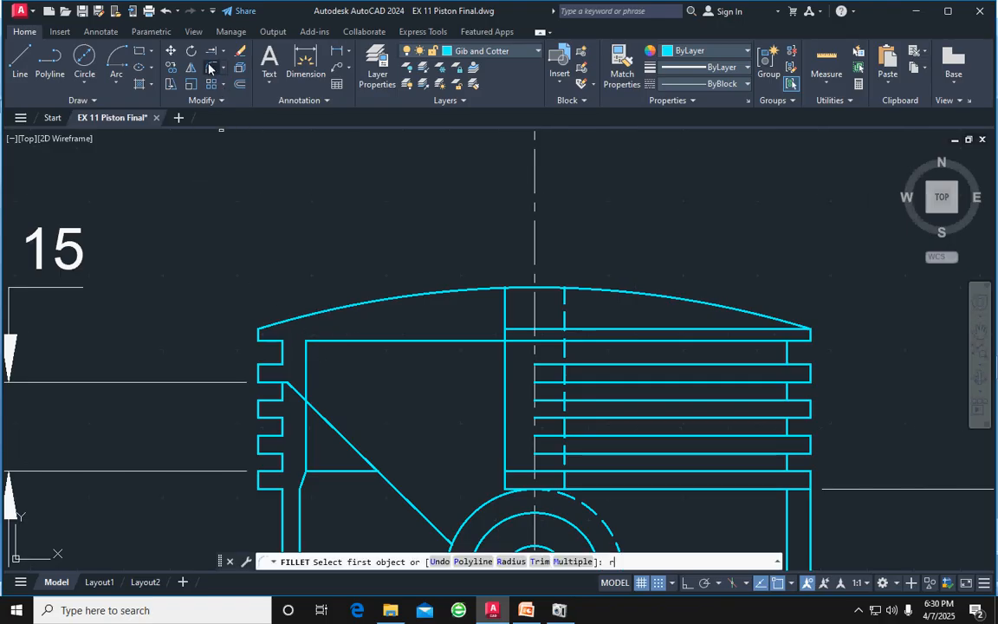
{"action": "key", "text": "Return"}
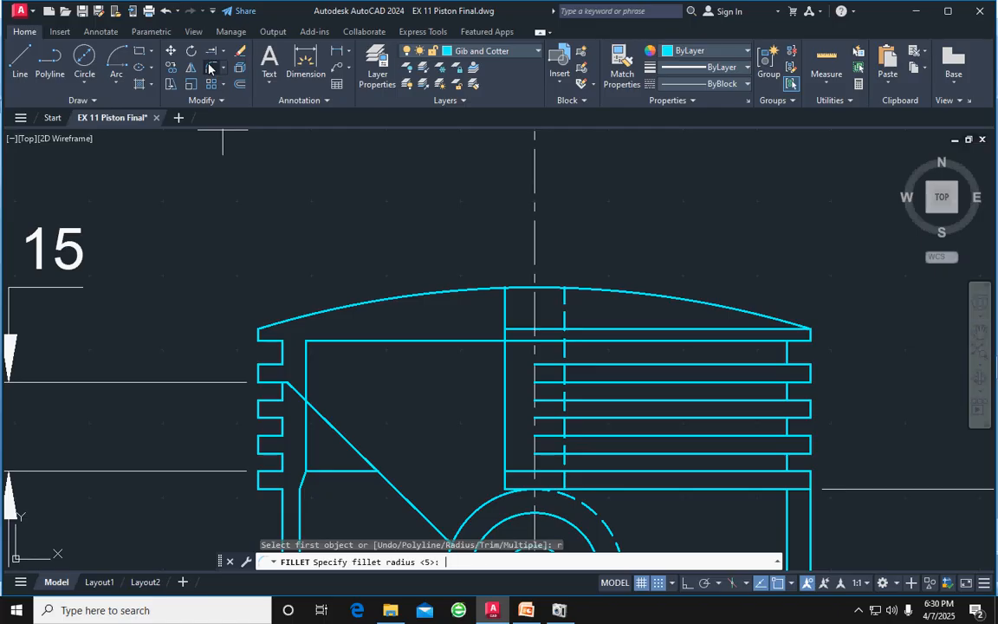
{"action": "type", "text": "5"}
{"action": "key", "text": "Return"}
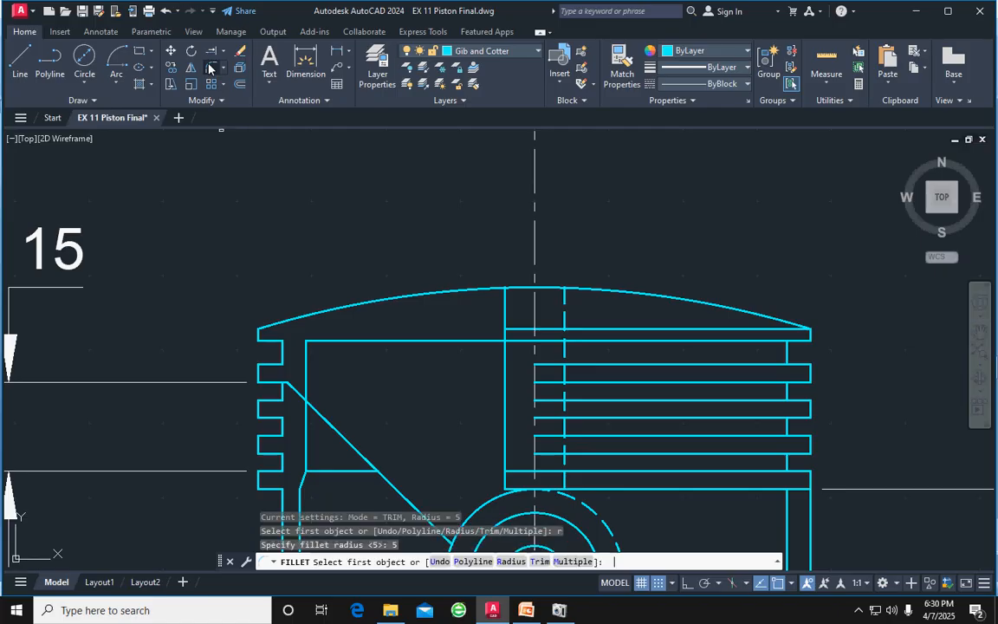
{"action": "left_click", "coordinate": [309, 353]}
{"action": "left_click", "coordinate": [373, 340]}
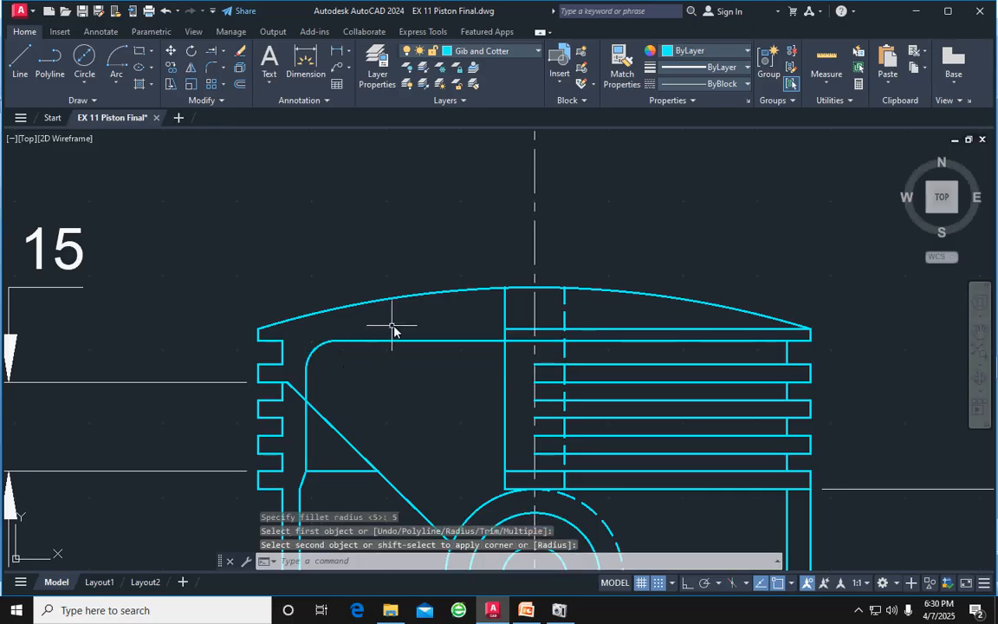
{"action": "scroll", "coordinate": [401, 329], "scroll_direction": "down", "scroll_amount": 2}
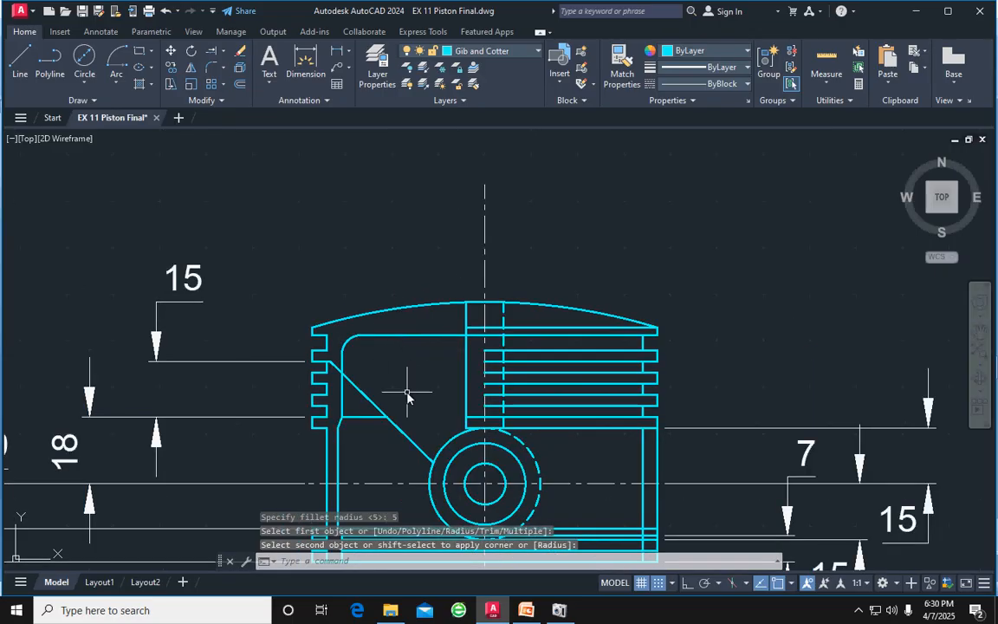
{"action": "scroll", "coordinate": [407, 397], "scroll_direction": "down", "scroll_amount": 3}
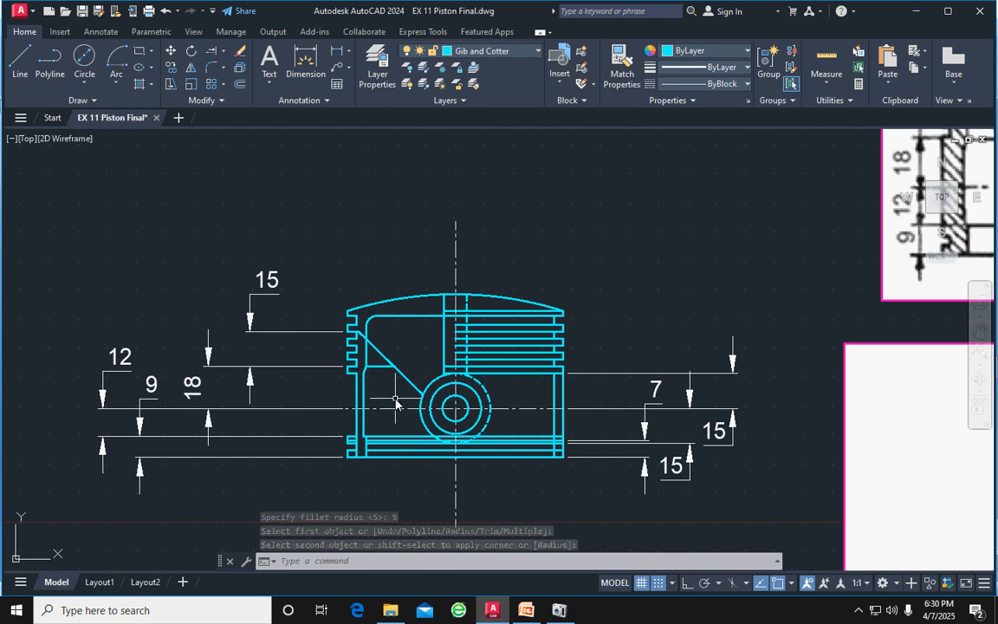
{"action": "key", "text": "Escape"}
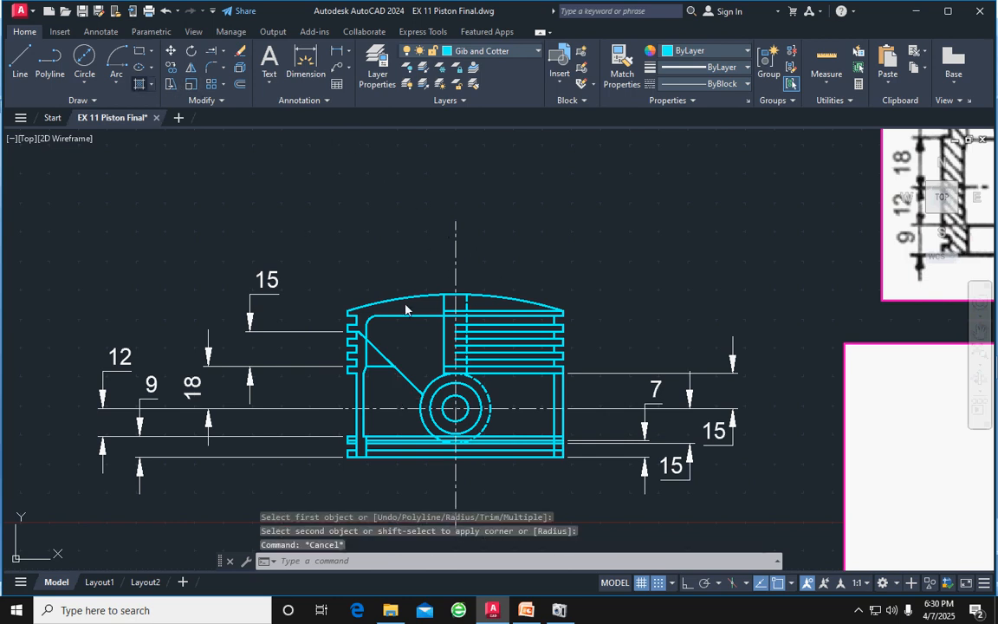
Hatch the sectioned area of the crown and the left wall down to the pin's horizontal centre line
{"action": "type", "text": "h"}
{"action": "key", "text": "Return"}
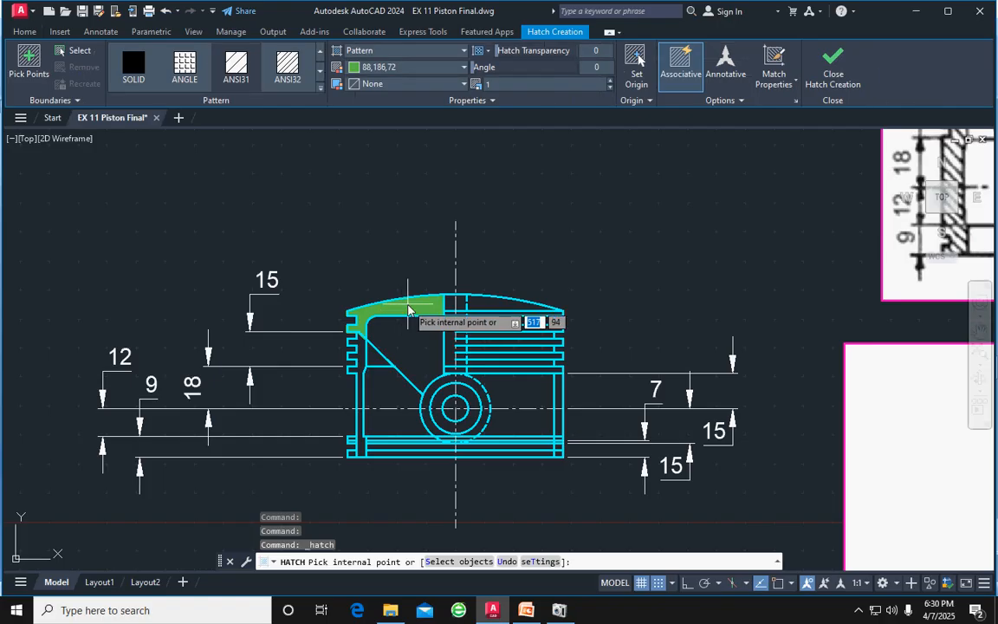
{"action": "left_click", "coordinate": [408, 310]}
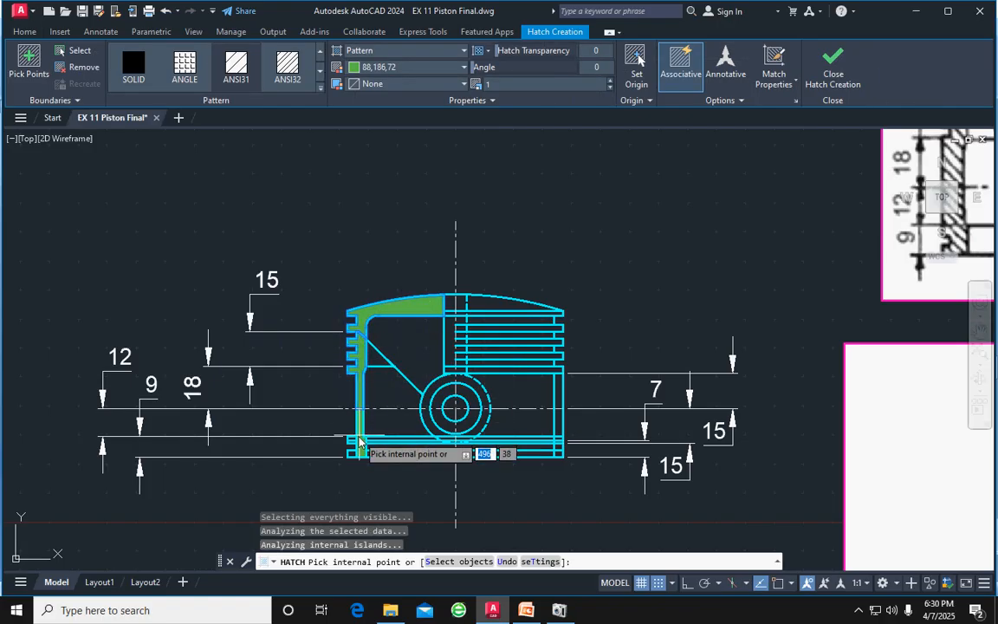
{"action": "scroll", "coordinate": [359, 442], "scroll_direction": "up", "scroll_amount": 6}
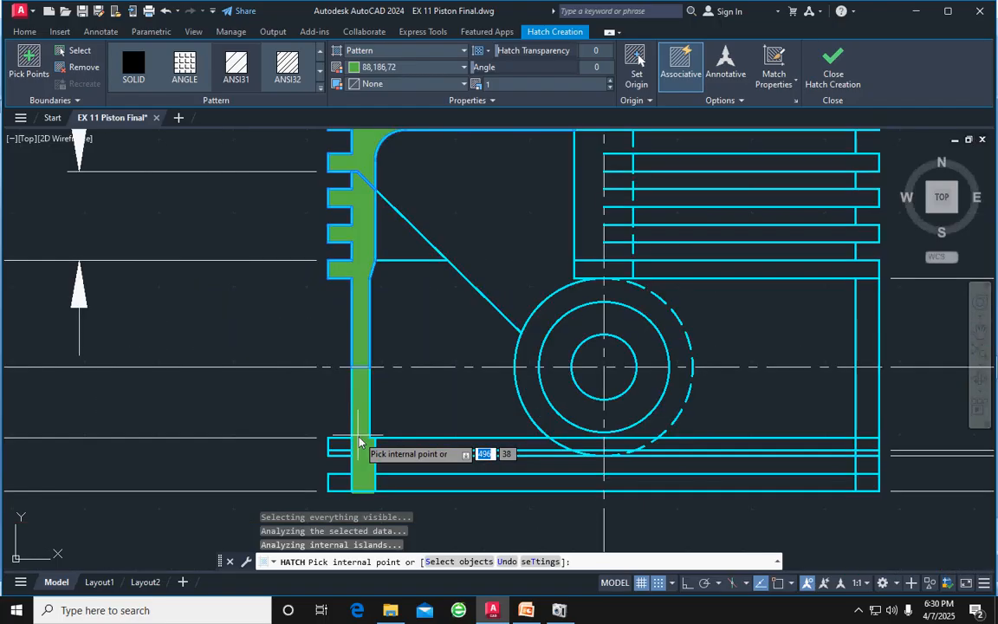
{"action": "scroll", "coordinate": [374, 364], "scroll_direction": "down", "scroll_amount": 3}
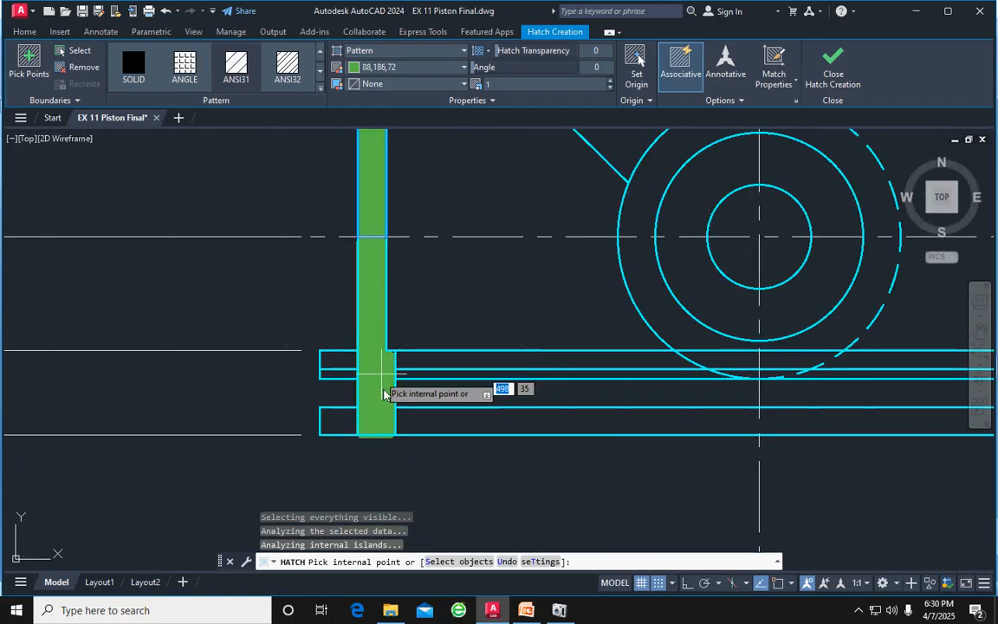
{"action": "key", "text": "Escape"}
Trim the wall's outer line across the land above the base groove and erase the short extra horizontal line inside that land
{"action": "scroll", "coordinate": [355, 382], "scroll_direction": "up", "scroll_amount": 2}
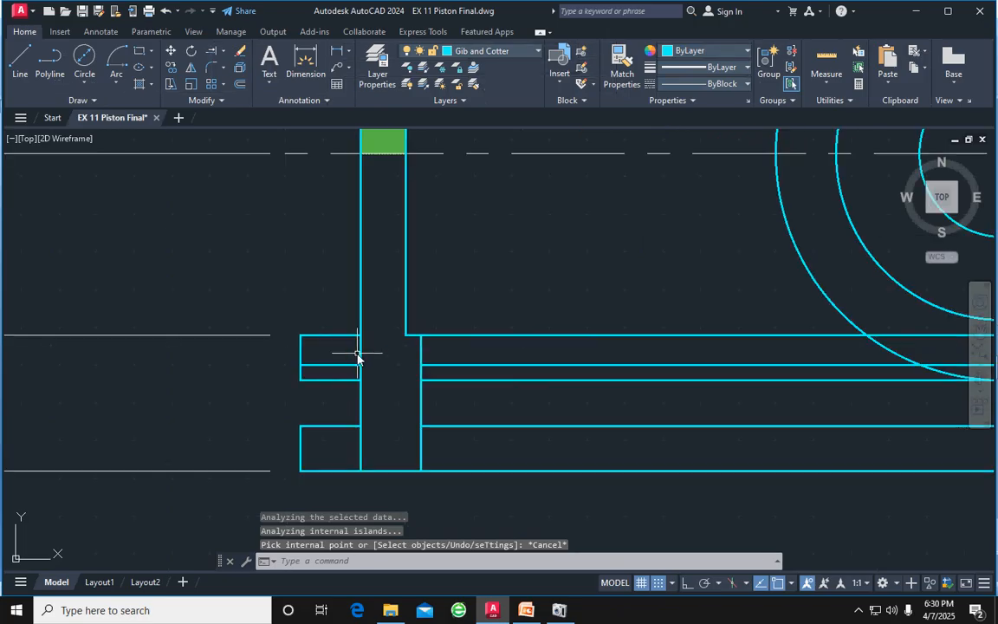
{"action": "type", "text": "tr"}
{"action": "key", "text": "Return"}
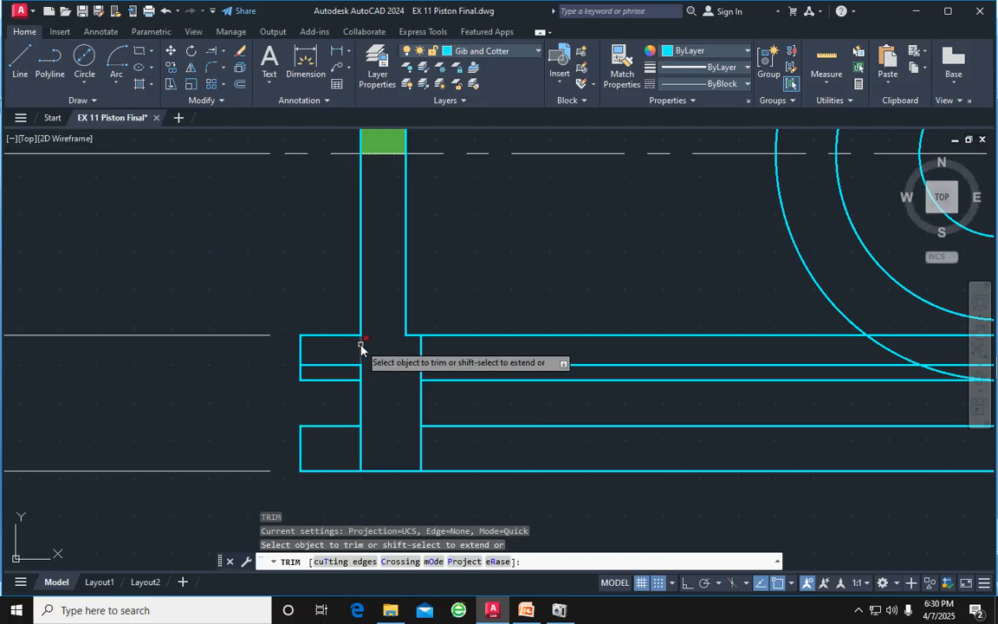
{"action": "left_click", "coordinate": [360, 348]}
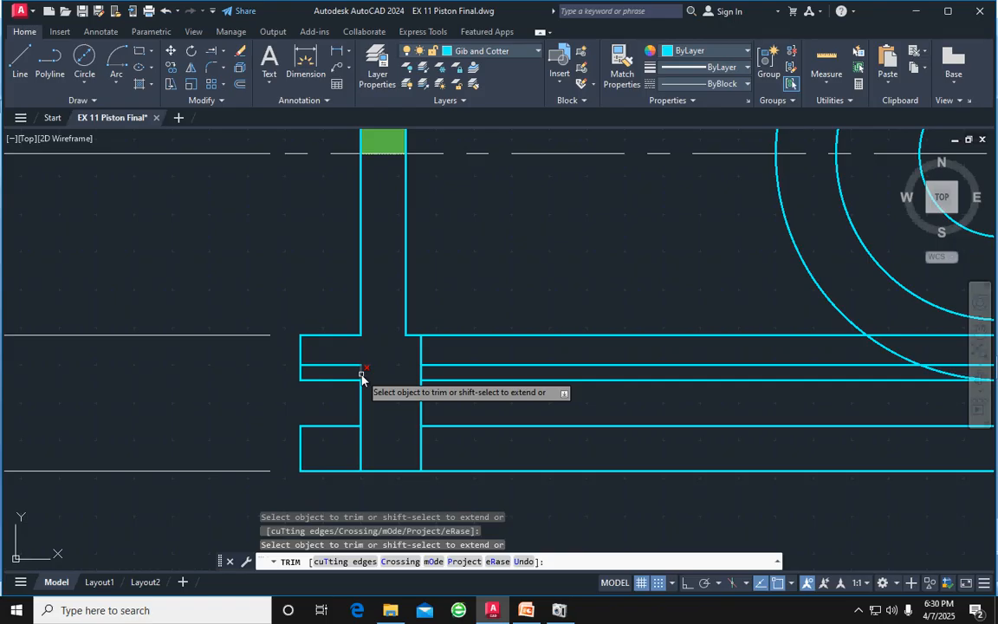
{"action": "left_click", "coordinate": [360, 372]}
{"action": "key", "text": "Escape"}
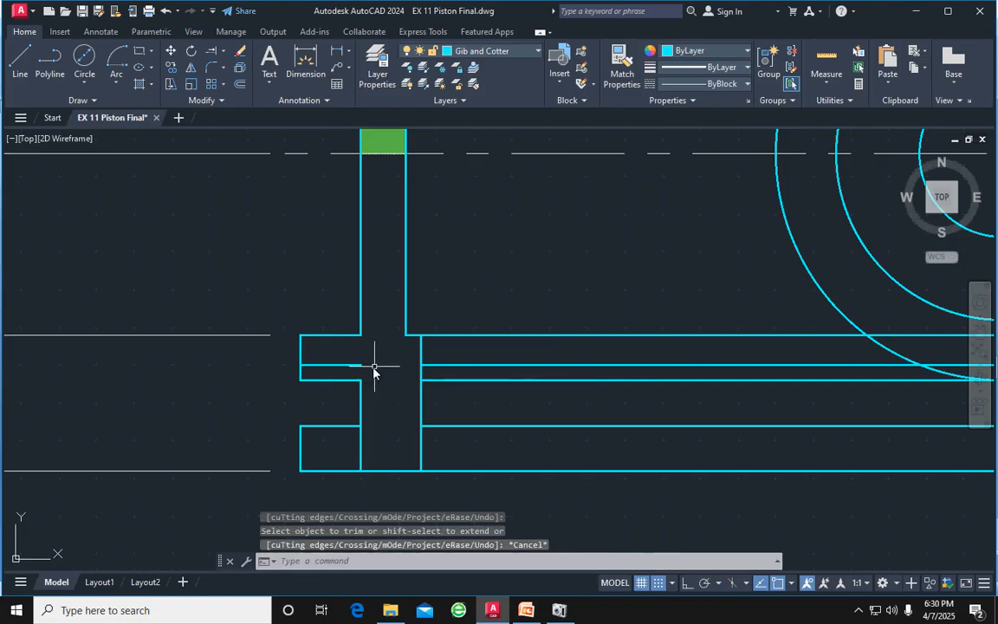
{"action": "left_click", "coordinate": [355, 367]}
{"action": "key", "text": "Delete"}
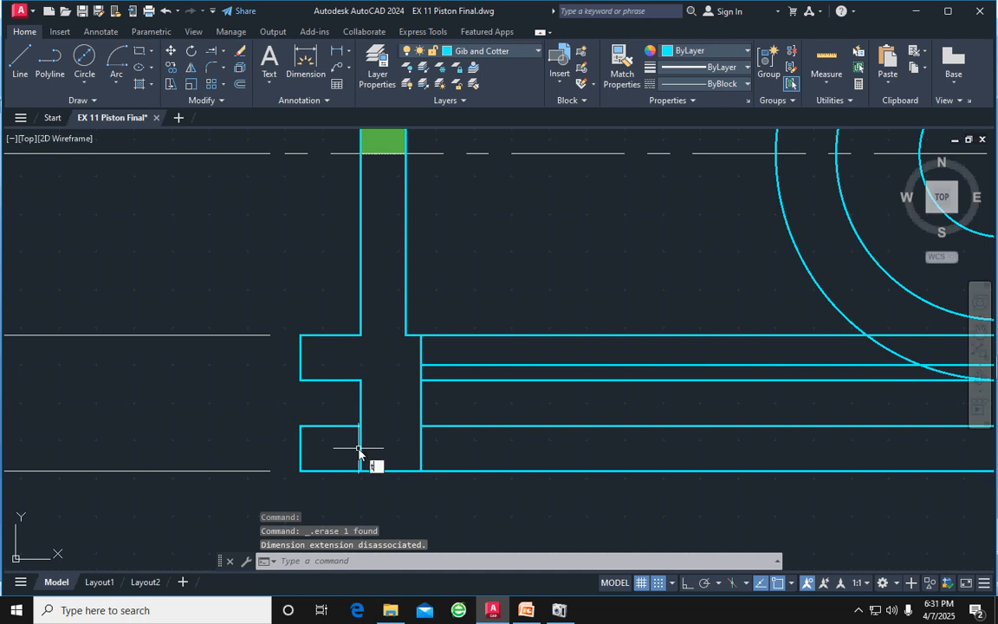
Trim the wall's outer line across the lowest land at the piston's base
{"action": "key", "text": "Return"}
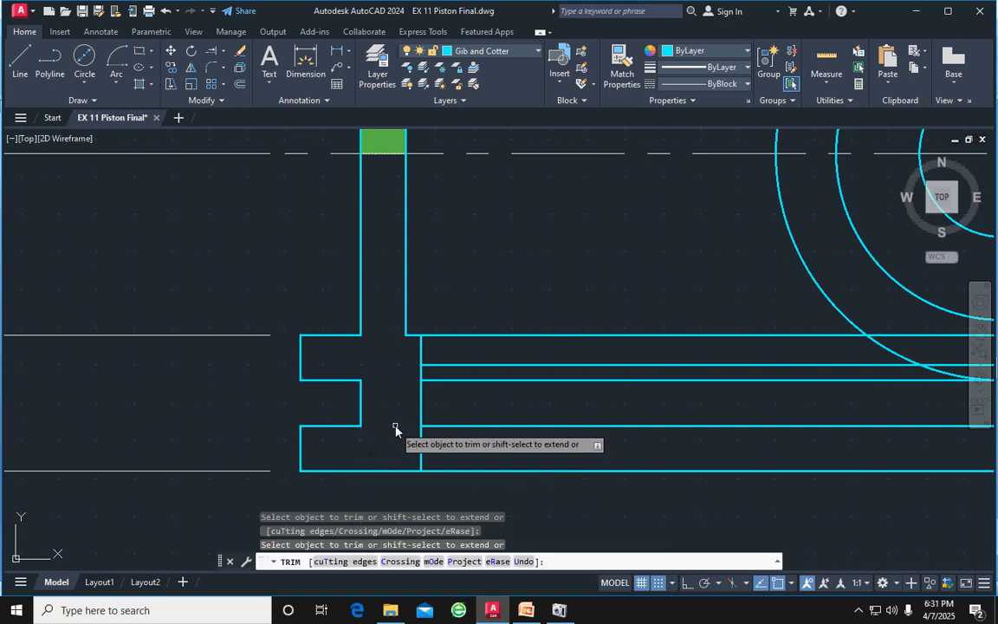
{"action": "scroll", "coordinate": [395, 429], "scroll_direction": "down", "scroll_amount": 2}
{"action": "key", "text": "Escape"}
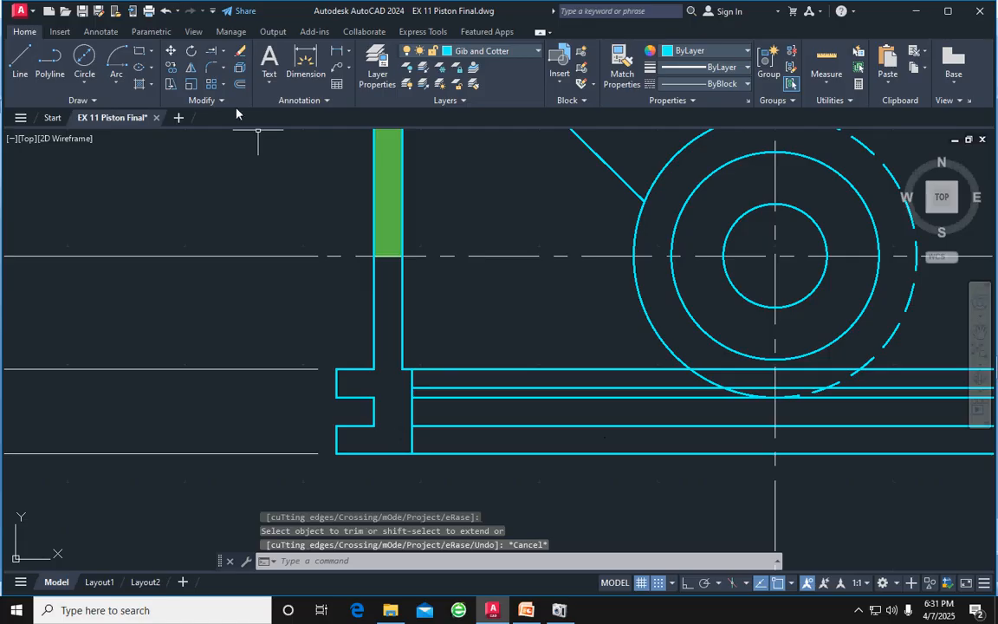
Hatch the left wall from the pin's horizontal centre line down to the base, with a hatch scale of 25
{"action": "left_click", "coordinate": [139, 85]}
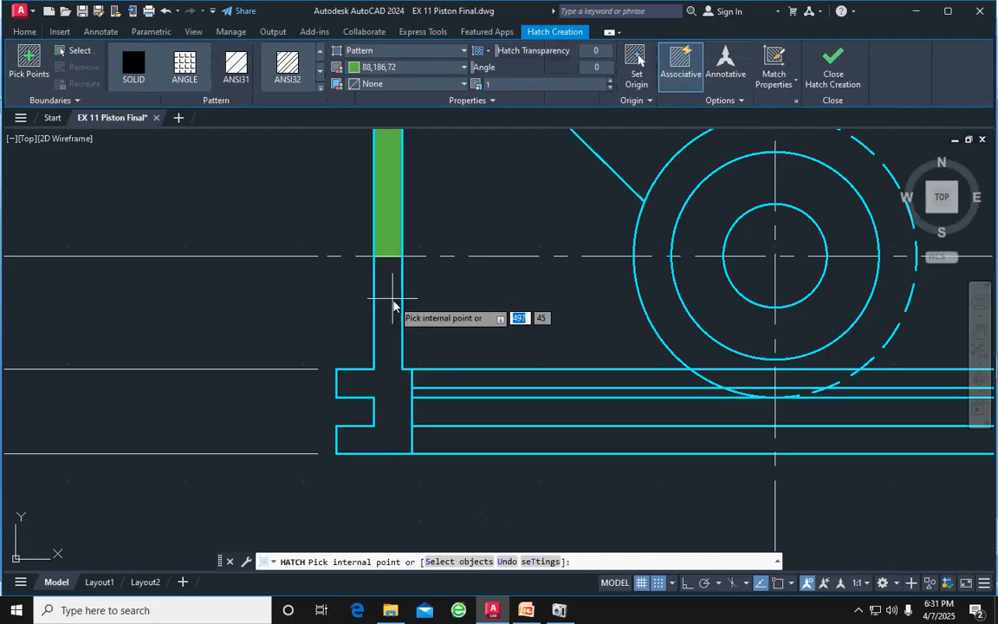
{"action": "left_click", "coordinate": [388, 305]}
{"action": "scroll", "coordinate": [389, 428], "scroll_direction": "down", "scroll_amount": 4}
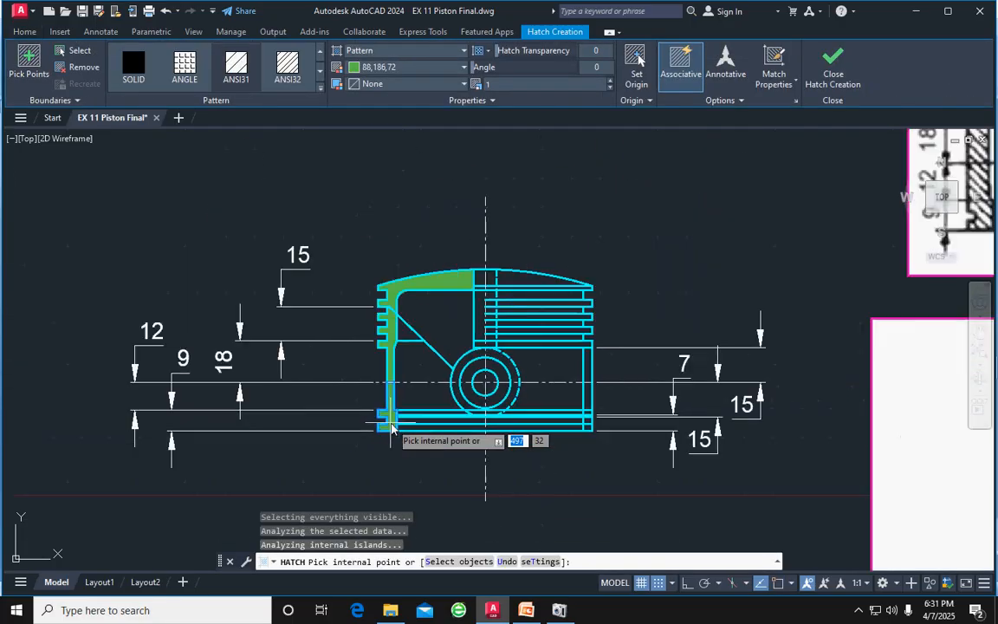
{"action": "scroll", "coordinate": [411, 322], "scroll_direction": "up", "scroll_amount": 4}
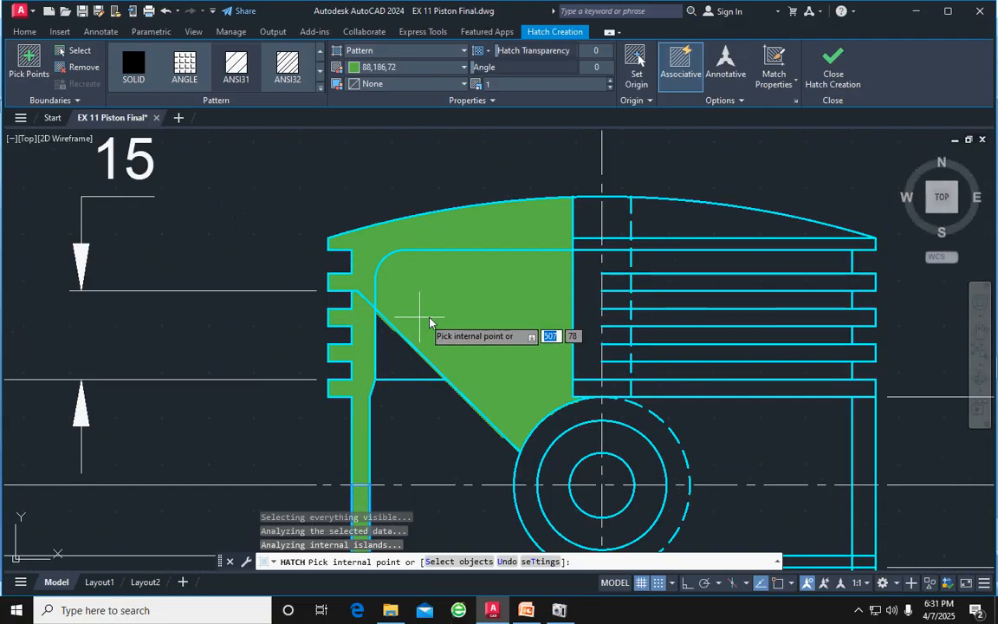
{"action": "scroll", "coordinate": [308, 348], "scroll_direction": "down", "scroll_amount": 4}
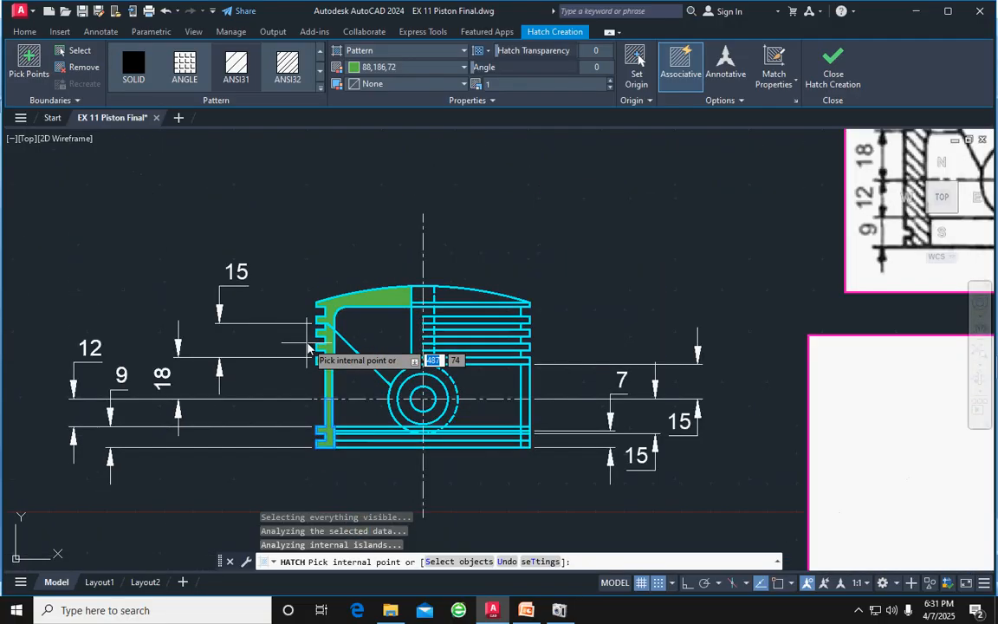
{"action": "scroll", "coordinate": [307, 348], "scroll_direction": "down", "scroll_amount": 3}
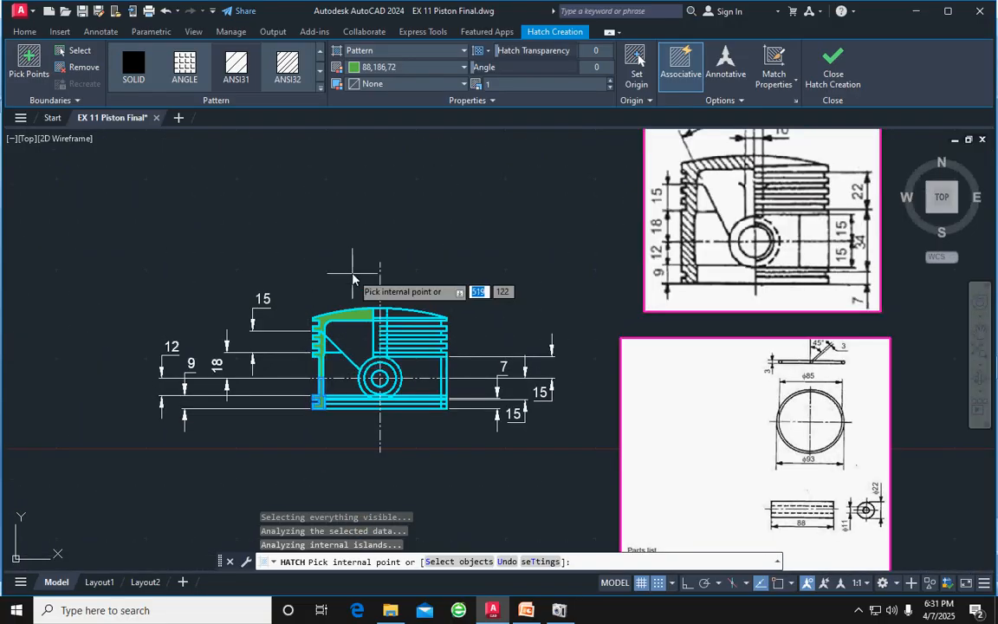
{"action": "scroll", "coordinate": [414, 268], "scroll_direction": "up", "scroll_amount": 5}
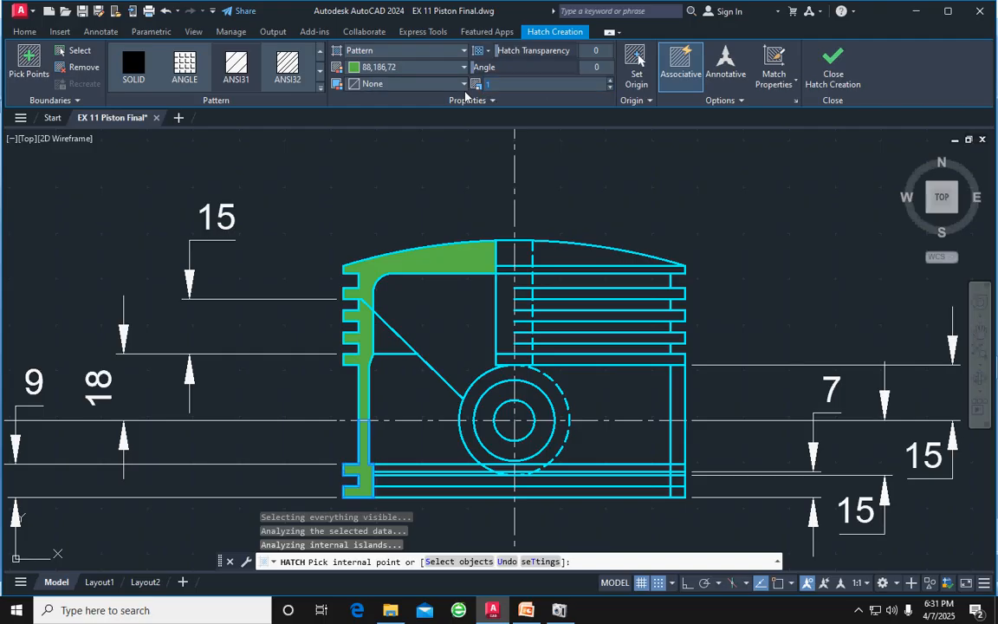
{"action": "key", "text": "Return"}
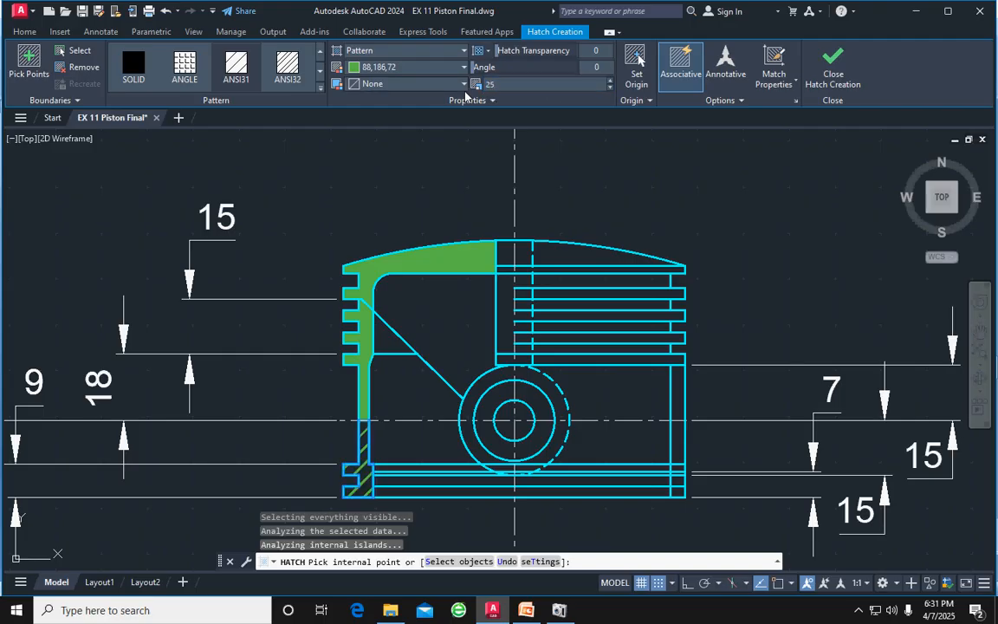
{"action": "key", "text": "Escape"}
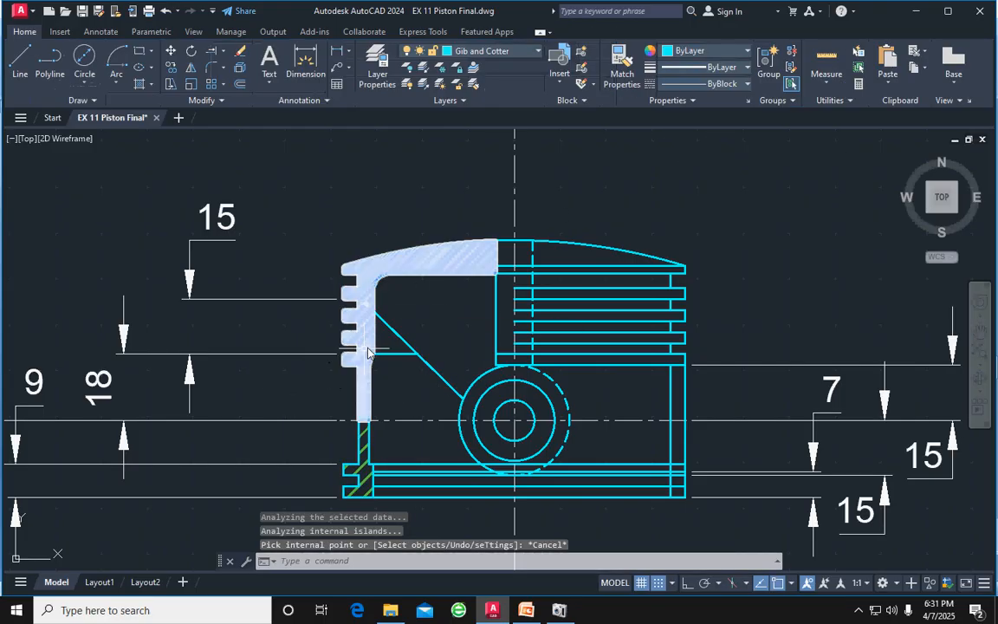
Set the crown and upper wall hatch to the ANSI32 pattern with a scale of 25
{"action": "left_click", "coordinate": [412, 257]}
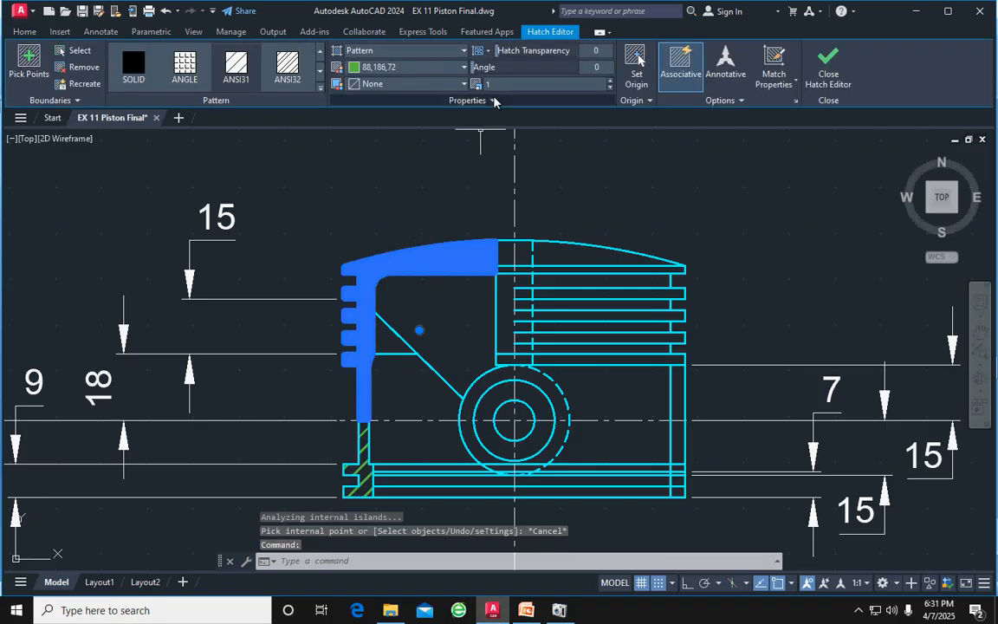
{"action": "left_click", "coordinate": [501, 84]}
{"action": "type", "text": "25"}
{"action": "key", "text": "Return"}
{"action": "left_click", "coordinate": [287, 66]}
{"action": "scroll", "coordinate": [508, 408], "scroll_direction": "down", "scroll_amount": 2}
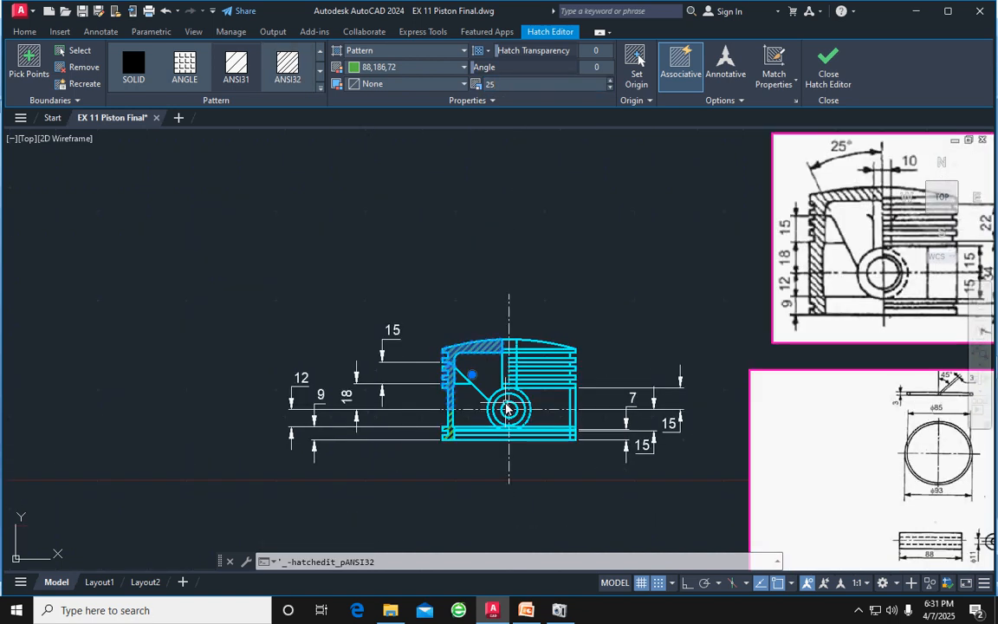
{"action": "key", "text": "Escape"}
Examine the hatched piston front view and compare its outlines and dimensions with the reference drawing
{"action": "scroll", "coordinate": [500, 477], "scroll_direction": "up", "scroll_amount": 4}
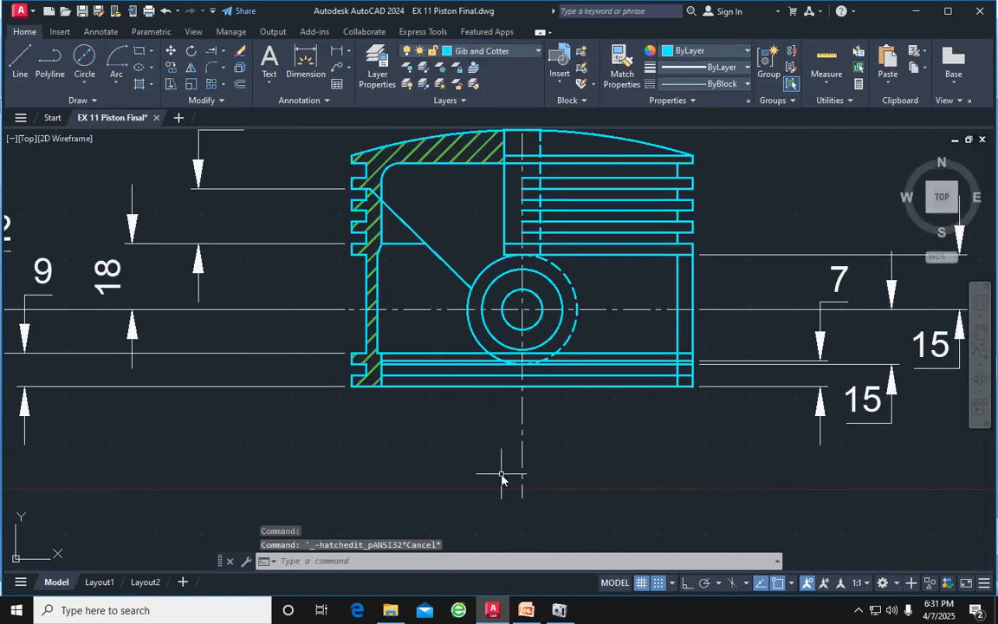
{"action": "scroll", "coordinate": [481, 414], "scroll_direction": "down", "scroll_amount": 2}
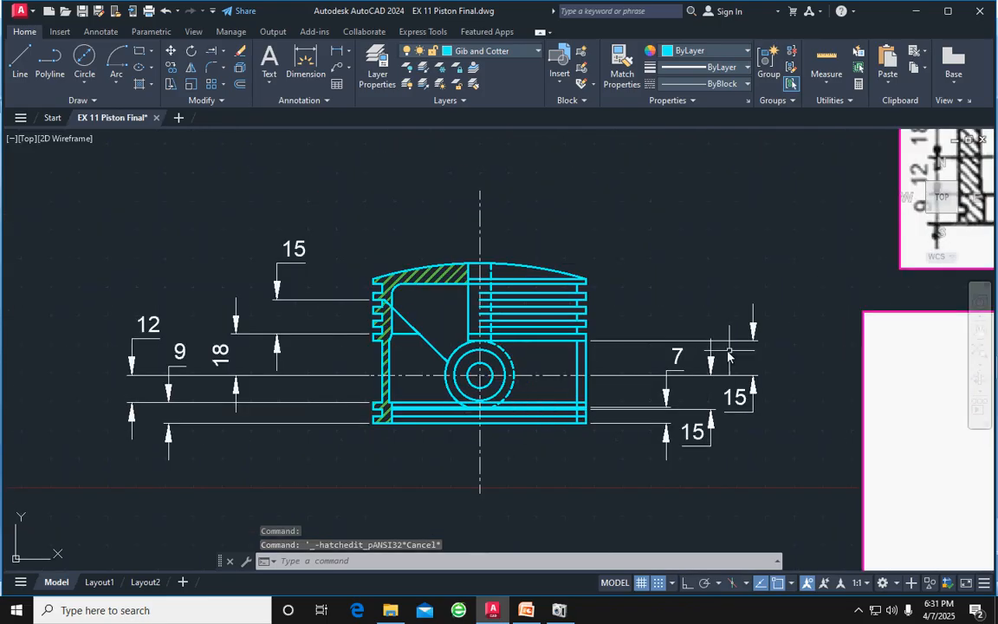
{"action": "scroll", "coordinate": [679, 312], "scroll_direction": "down", "scroll_amount": 2}
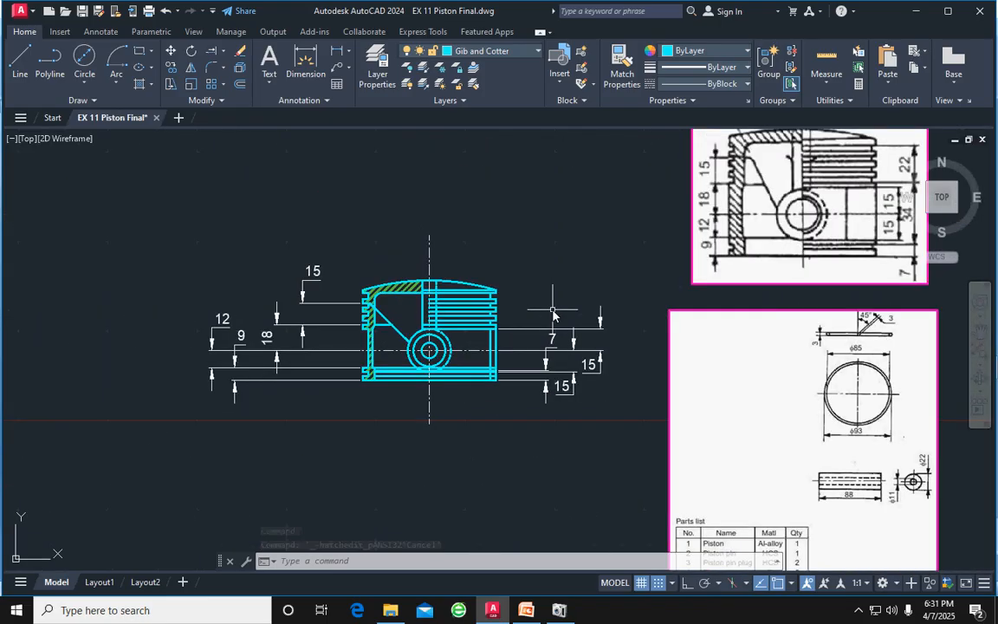
{"action": "mouse_move", "coordinate": [592, 278]}
{"action": "middle_mouse_down"}
{"action": "mouse_move", "coordinate": [537, 336]}
{"action": "mouse_move", "coordinate": [530, 360]}
{"action": "middle_mouse_up"}
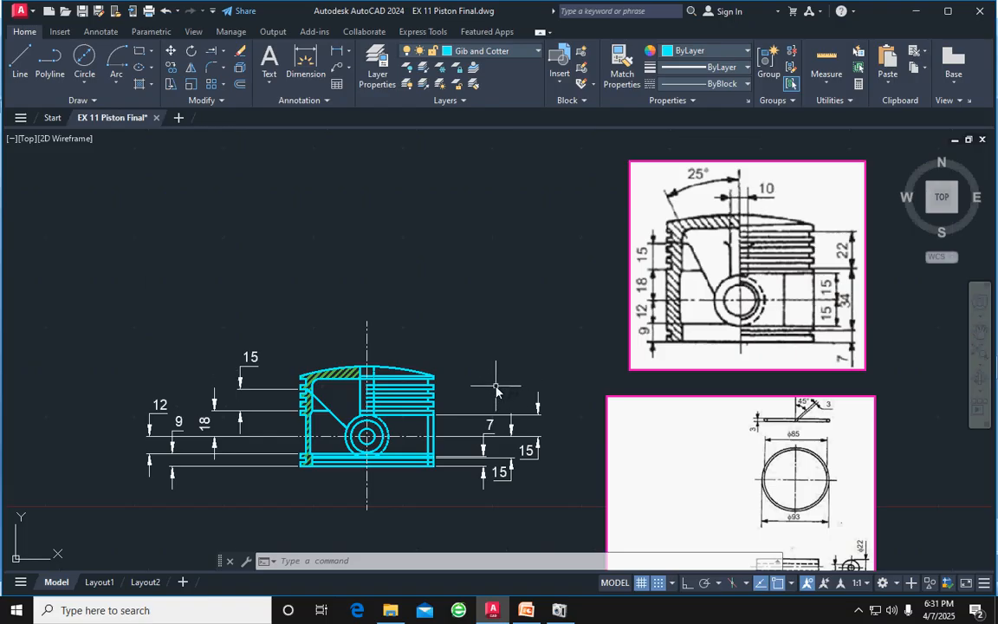
{"action": "scroll", "coordinate": [495, 389], "scroll_direction": "up", "scroll_amount": 2}
{"action": "mouse_move", "coordinate": [465, 394]}
{"action": "middle_mouse_down"}
{"action": "mouse_move", "coordinate": [601, 252]}
{"action": "mouse_move", "coordinate": [663, 258]}
{"action": "middle_mouse_up"}
{"action": "scroll", "coordinate": [429, 299], "scroll_direction": "up", "scroll_amount": 2}
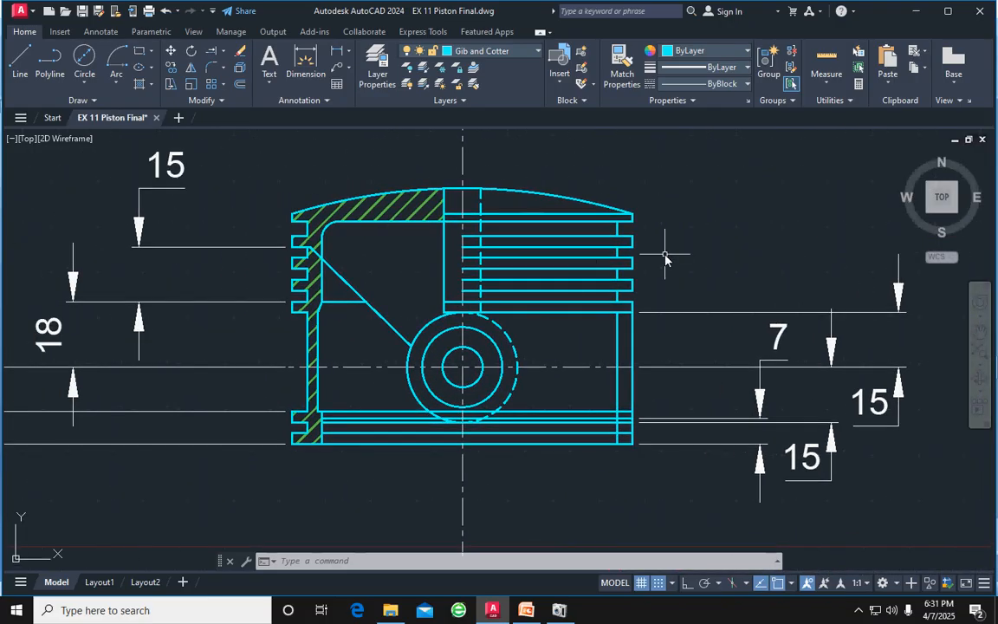
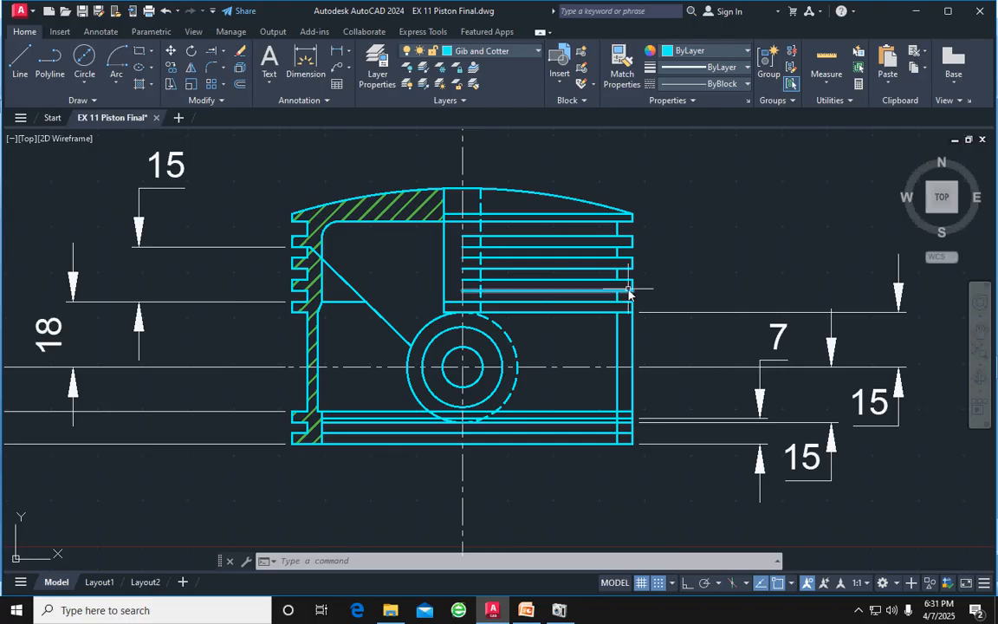
{"action": "scroll", "coordinate": [676, 279], "scroll_direction": "down", "scroll_amount": 2}
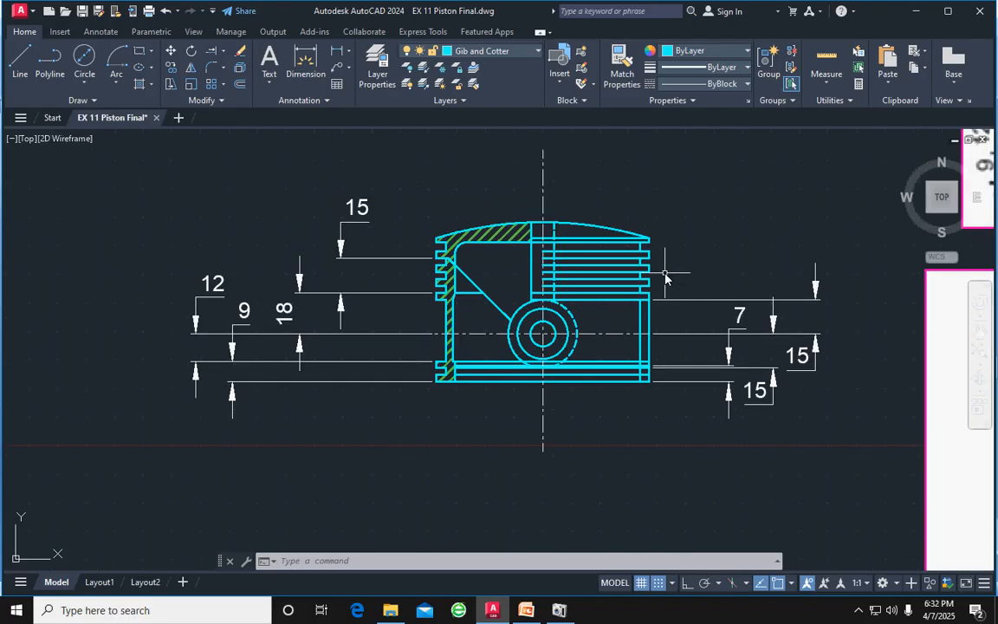
{"action": "scroll", "coordinate": [662, 272], "scroll_direction": "up", "scroll_amount": 2}
{"action": "middle_click_drag", "start_coordinate": [684, 258], "coordinate": [681, 285]}
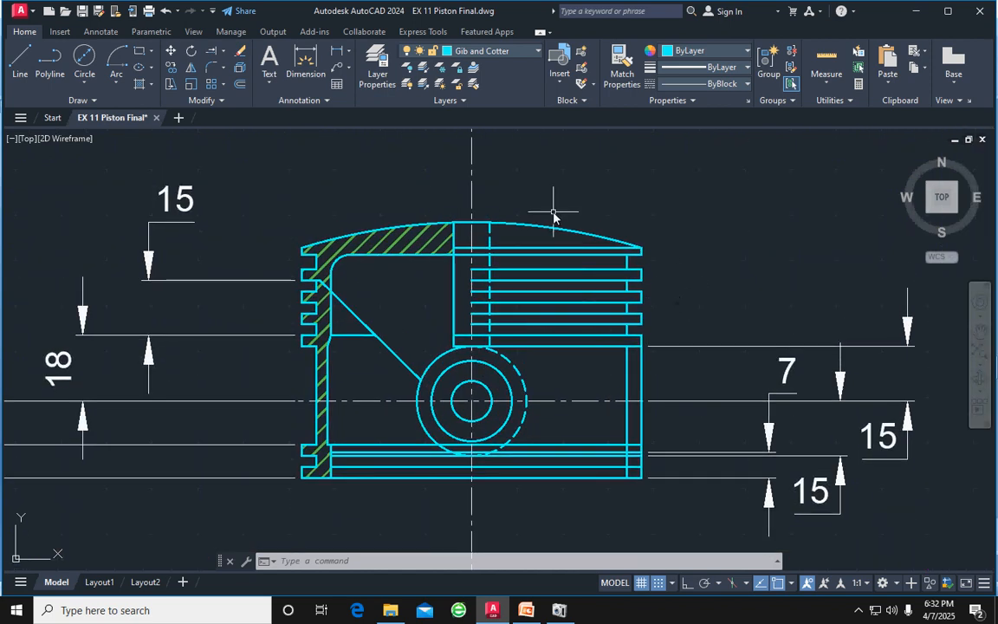
{"action": "left_click", "coordinate": [559, 612]}
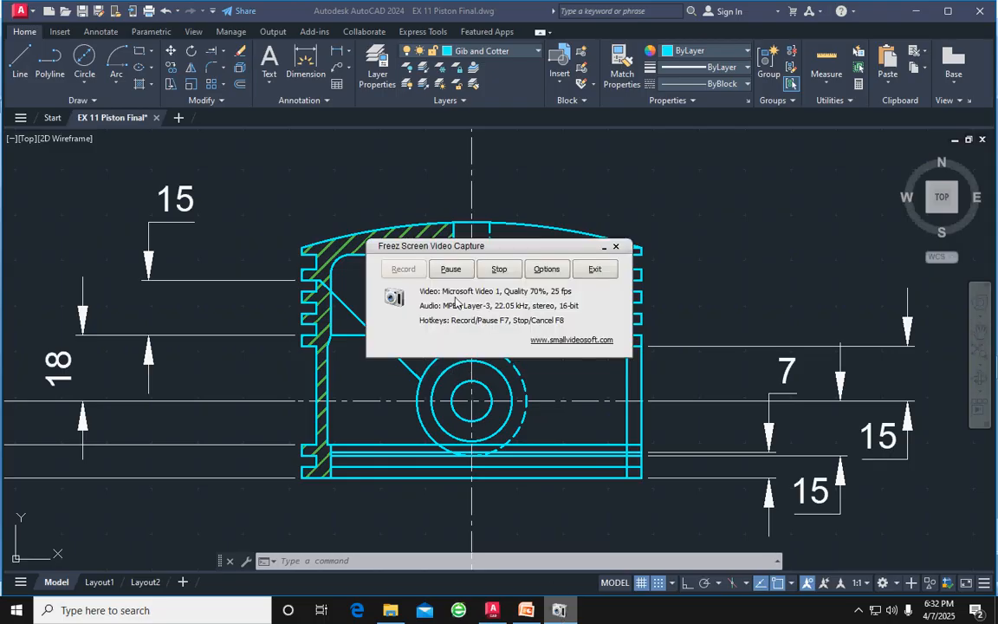